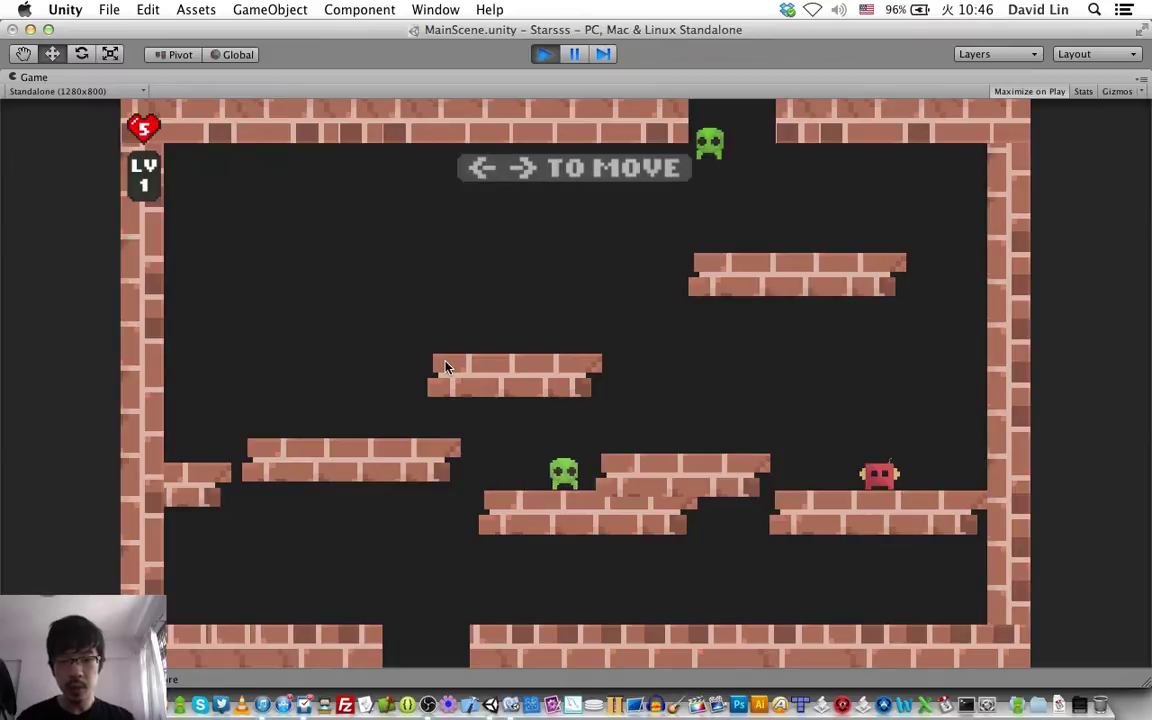
Step: Walk the robot back and forth along the starting platform in level 1
key(Left)
key(Right)
key(Left)
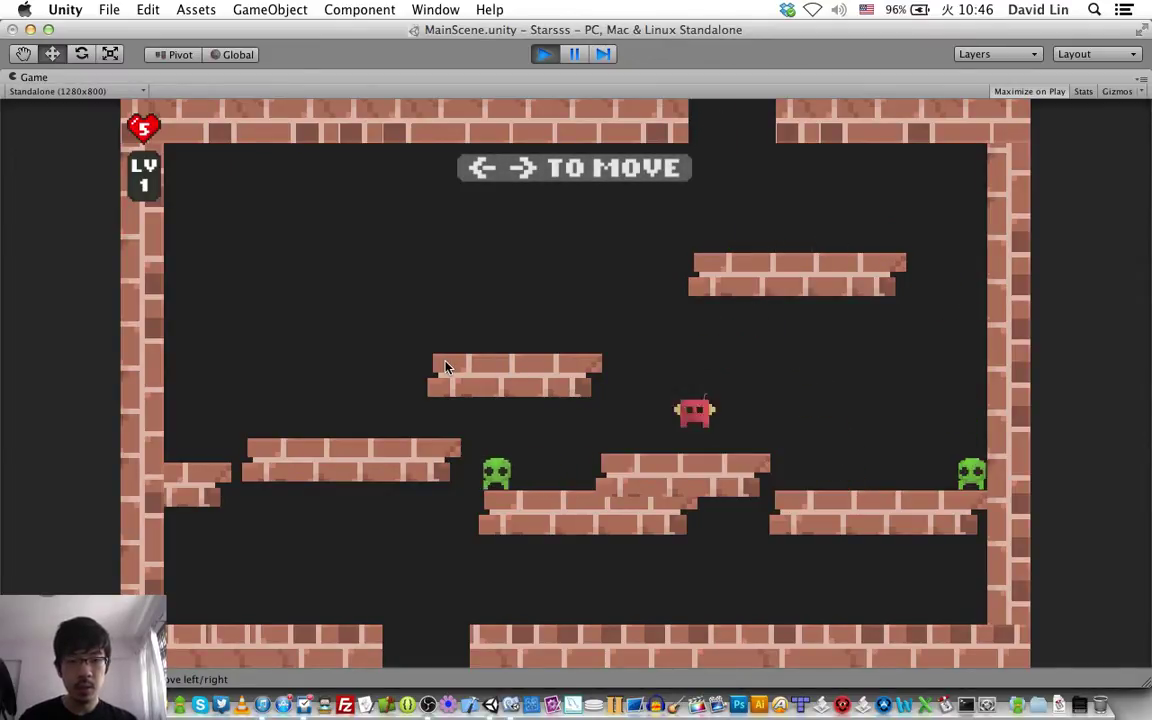
key(Right)
key(Left)
key(Right)
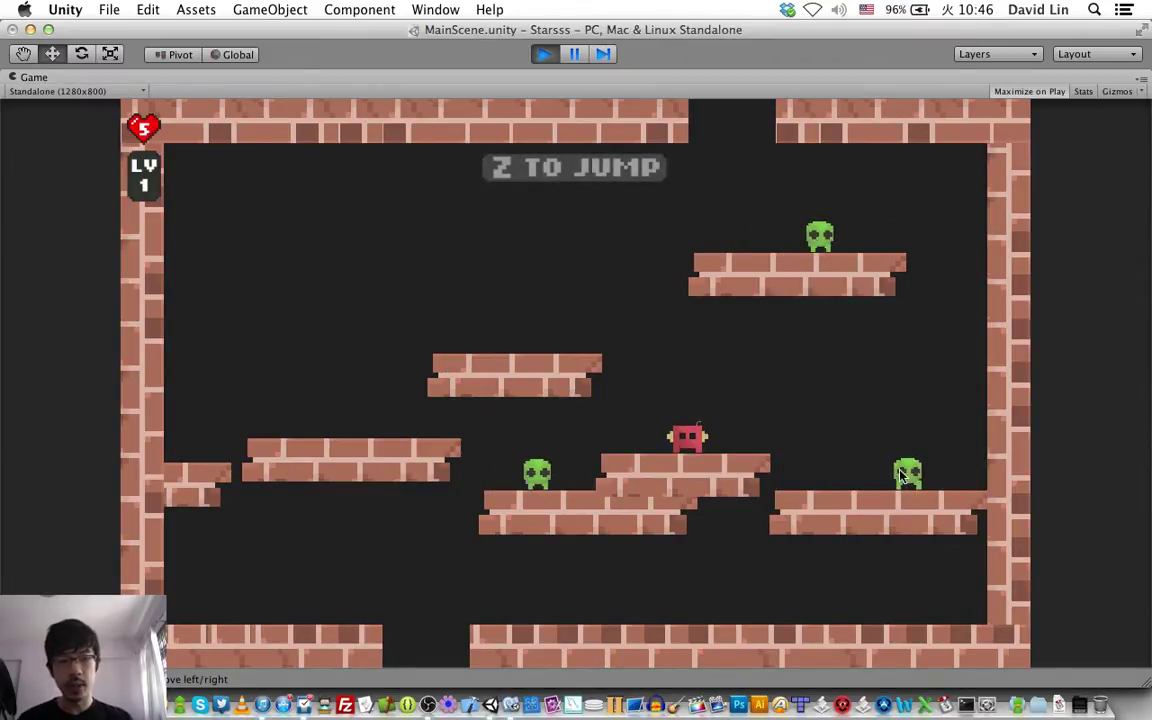
key(Left)
key(Right)
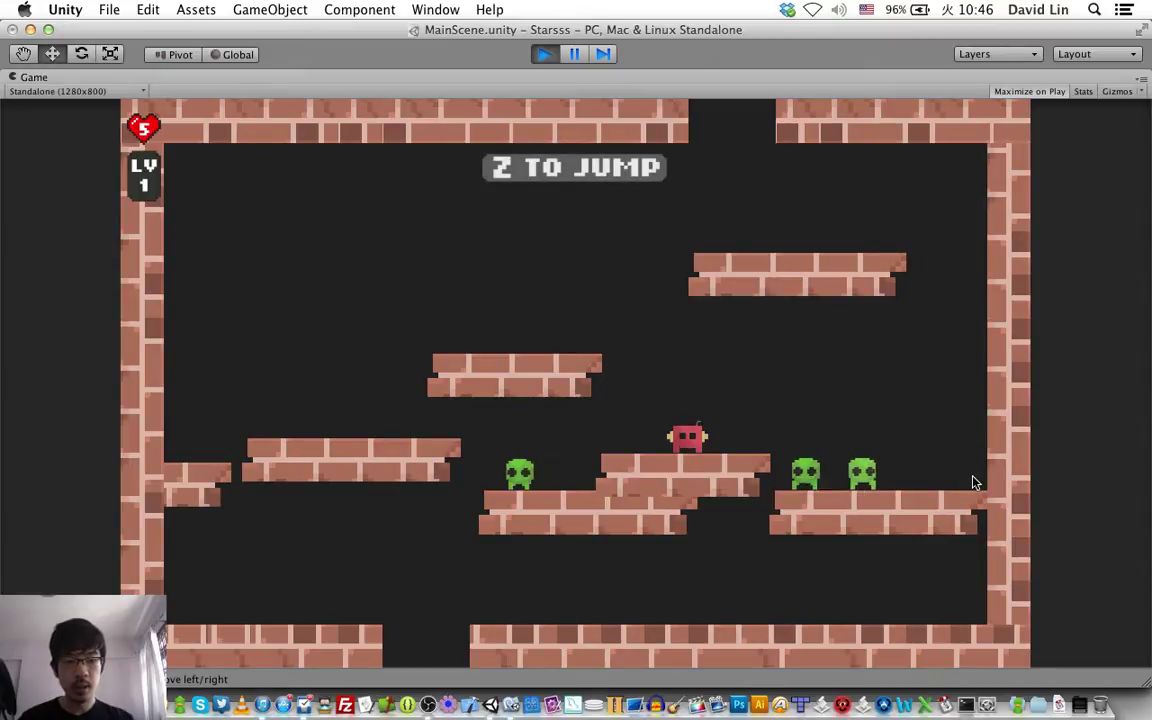
key(Left)
key(Right)
key(Left)
key(Right)
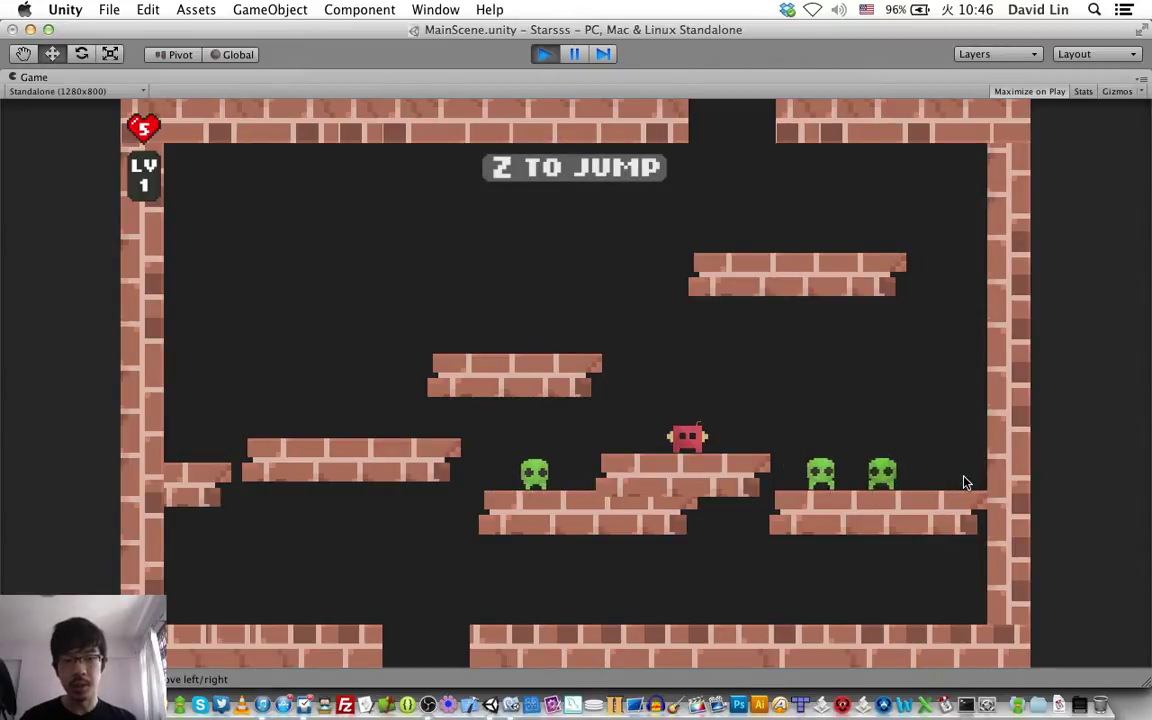
key(Left)
key(Right)
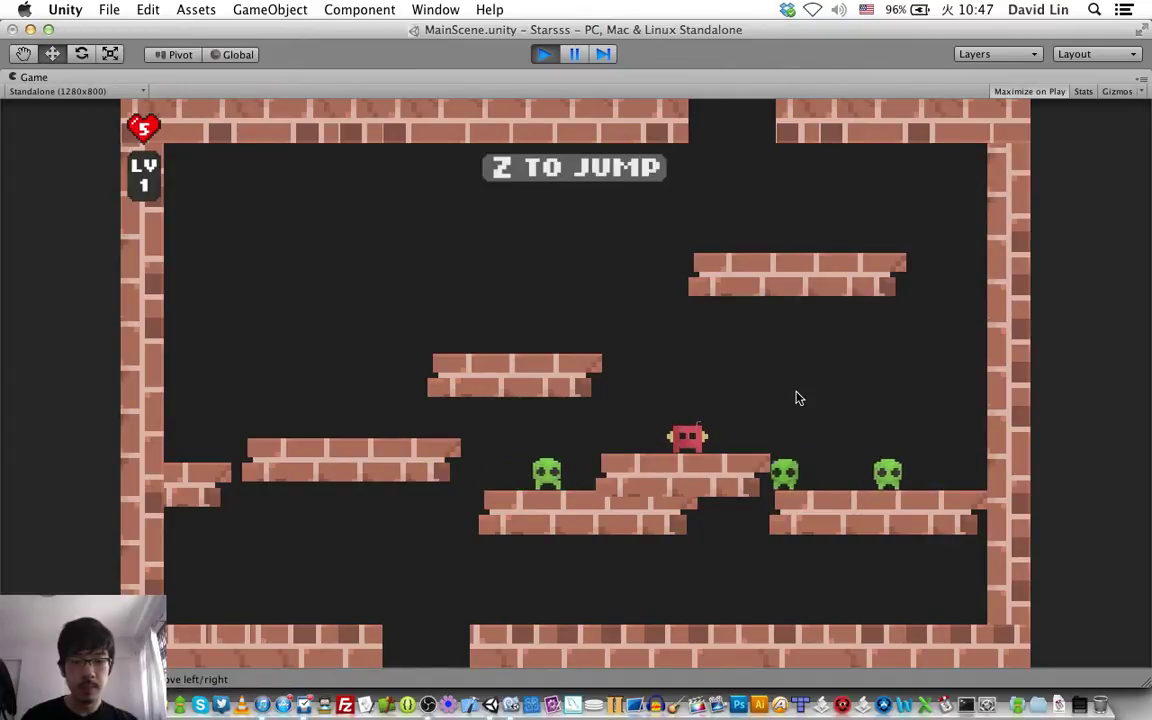
Step: Jump the robot onto the middle and upper-right platforms, walk back left, then stop Play mode
key(z)
key(Left)
key(z)
key(Right)
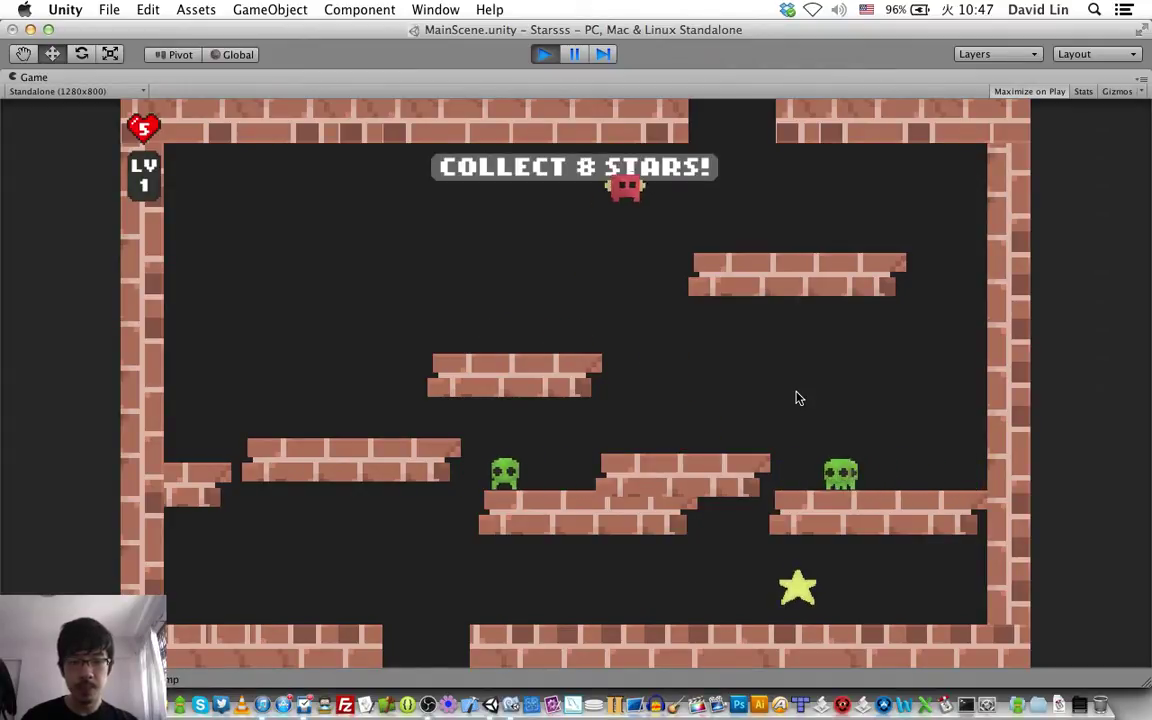
key(Left)
key(Left)
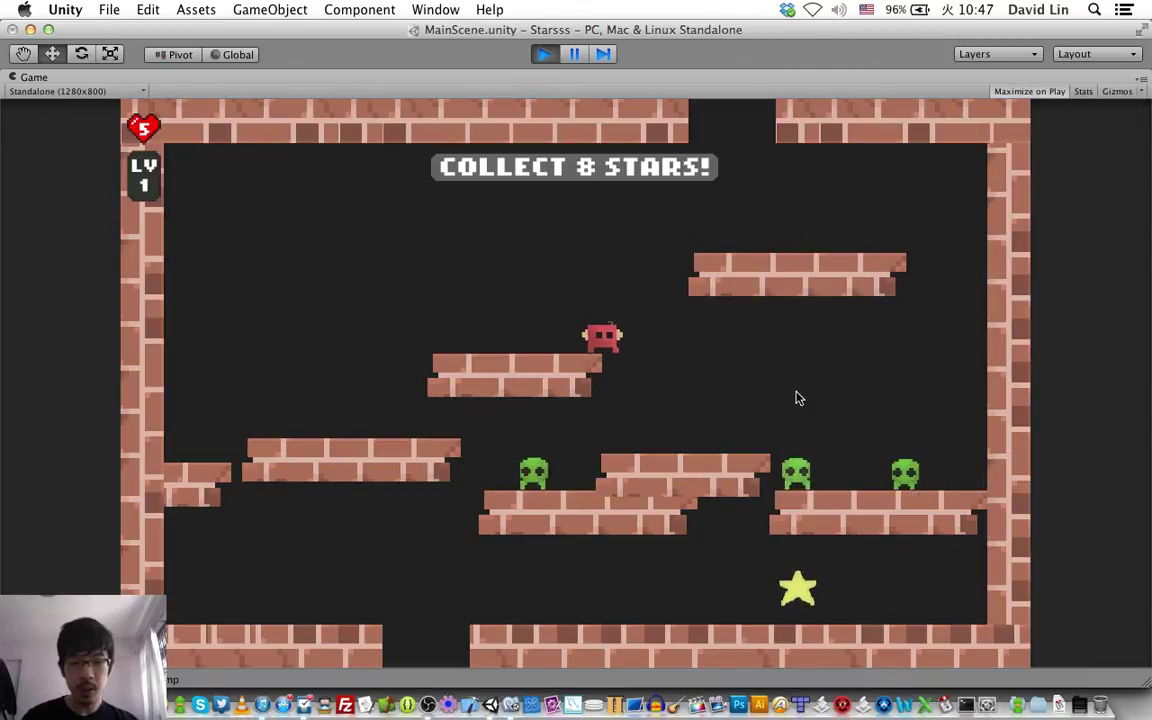
key(Right)
key(Left)
key(super+p)
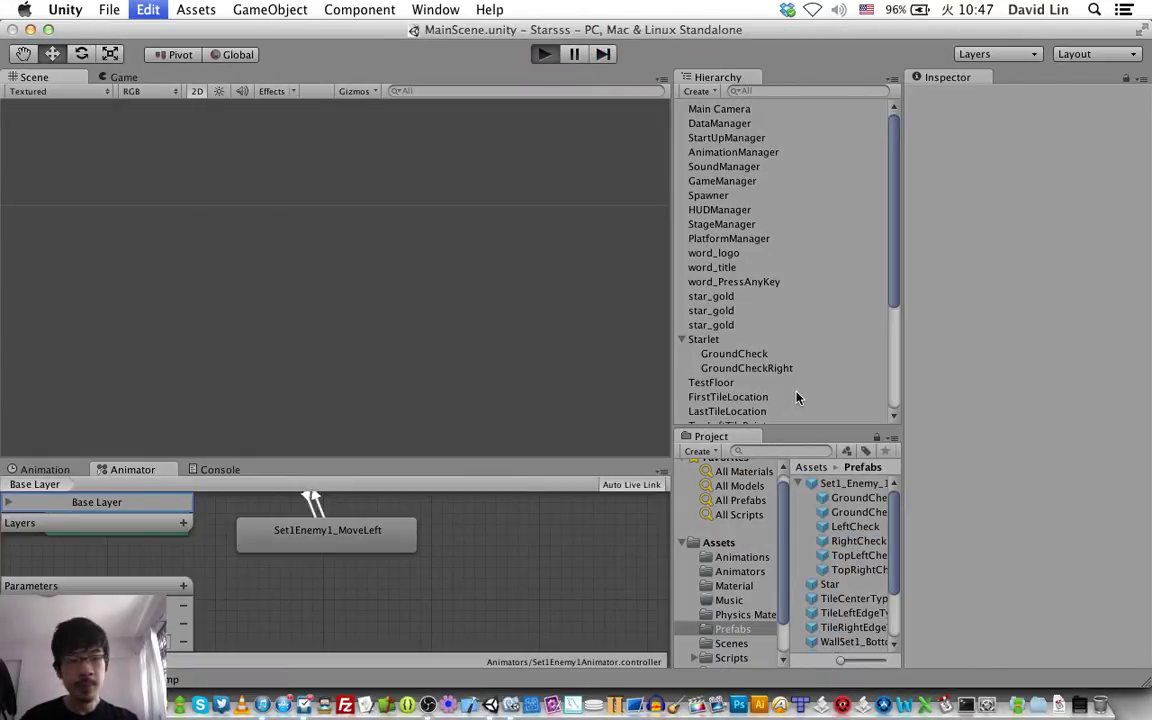
Step: Re-enter Play mode and get past the STARSSS title screen into a fresh level 1
key(super+p)
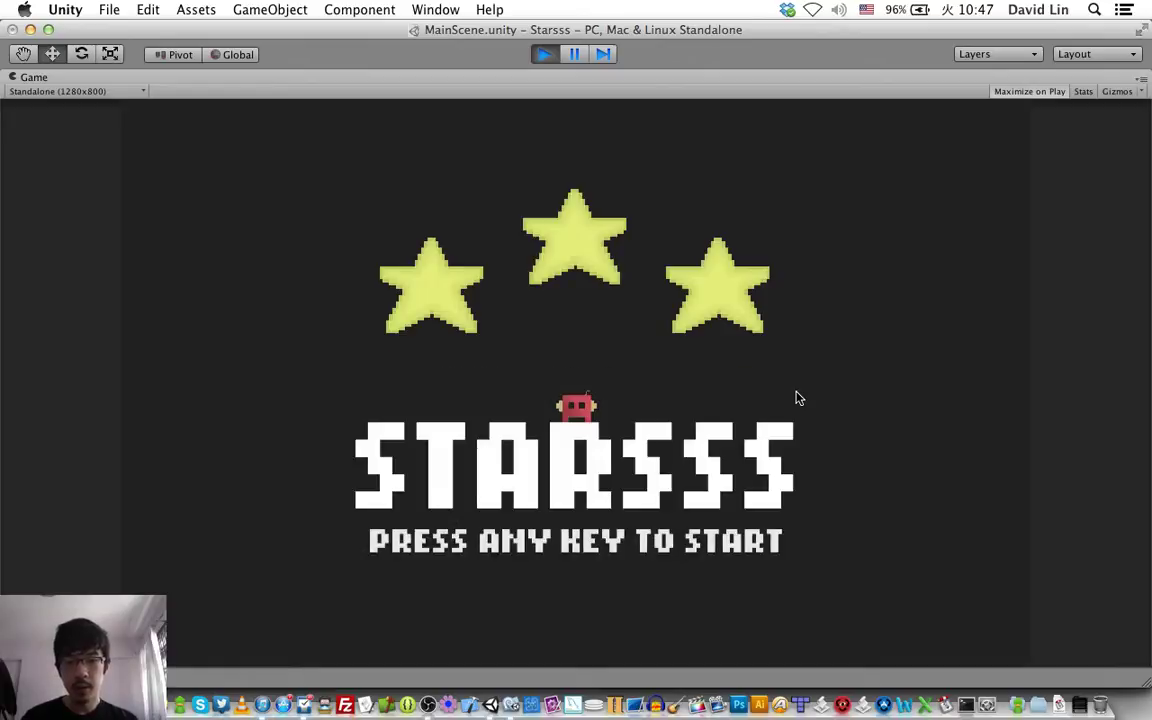
key(space)
Step: Walk the robot across the middle platform and over to the lower-left platform
key(Right)
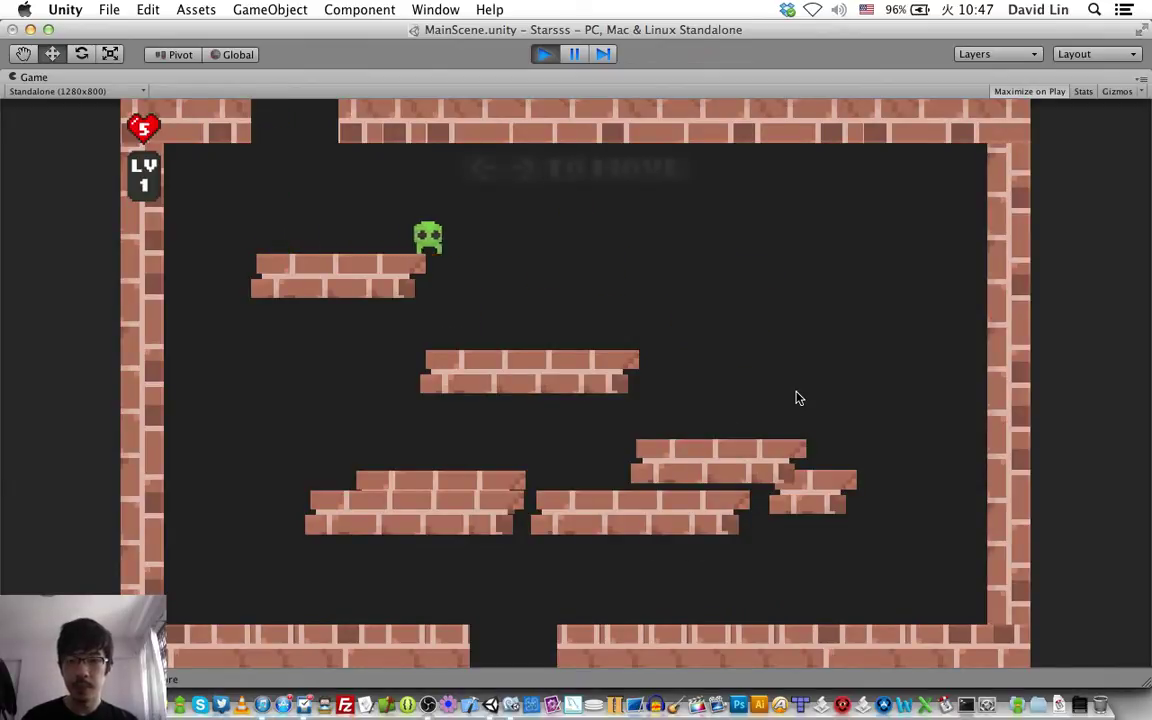
key(Left)
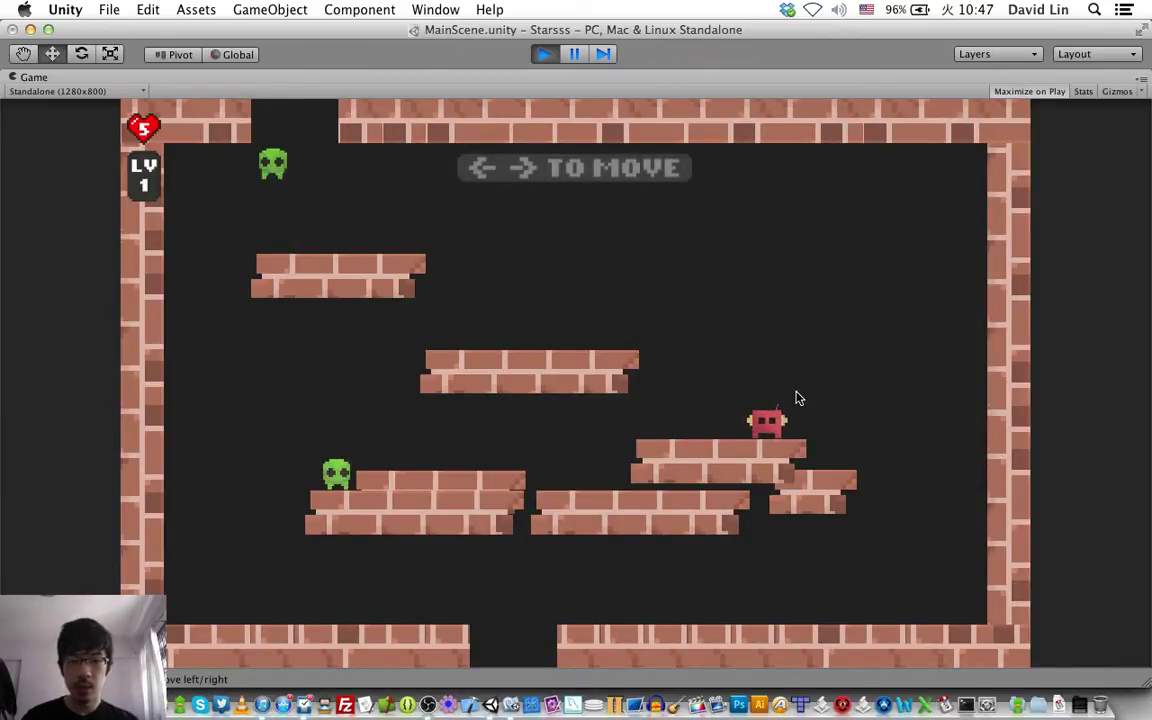
key(Right)
key(Left)
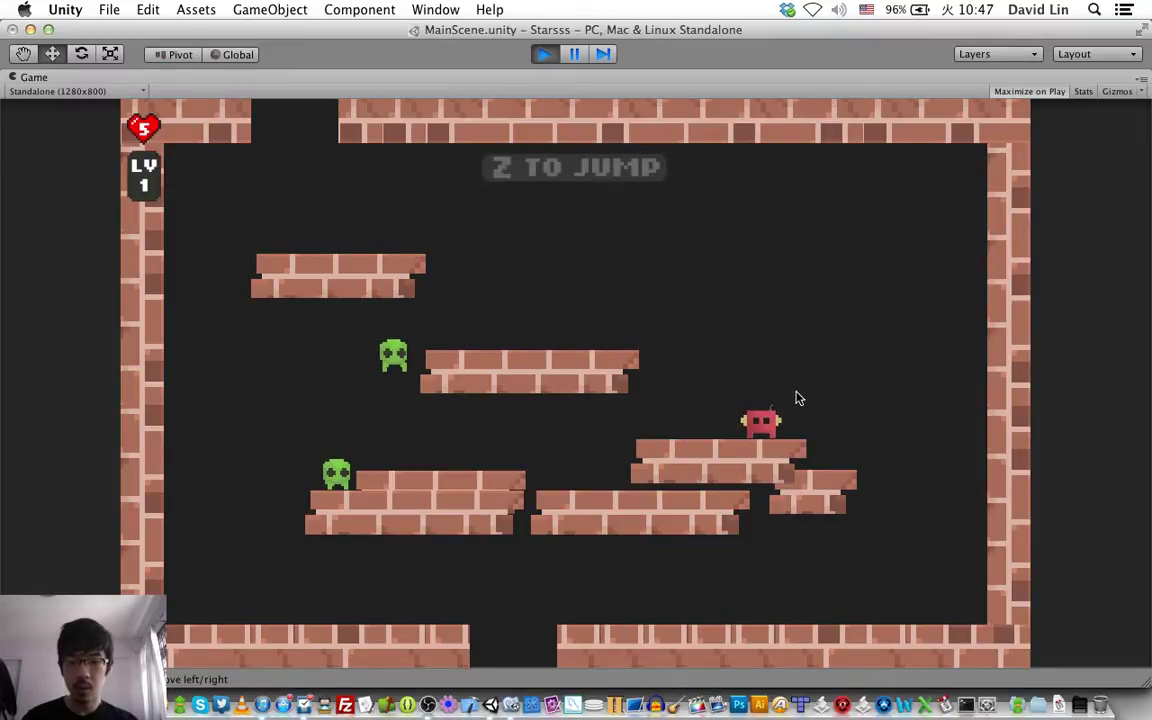
key(Right)
key(Right)
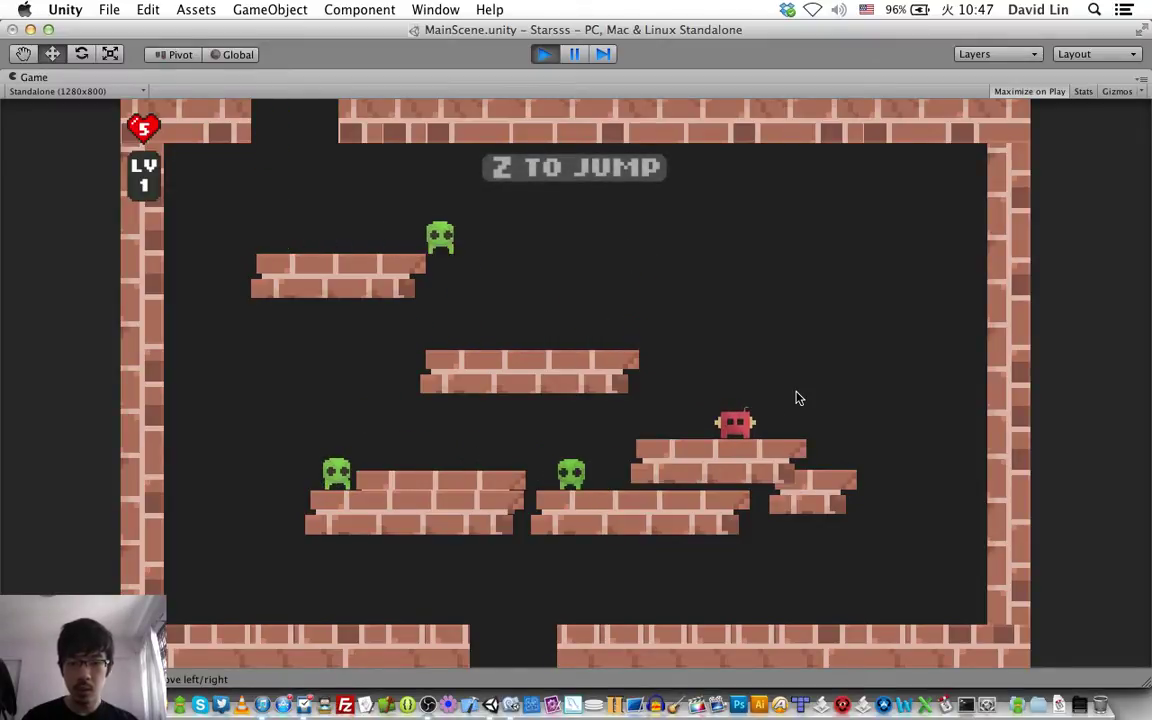
key(Left)
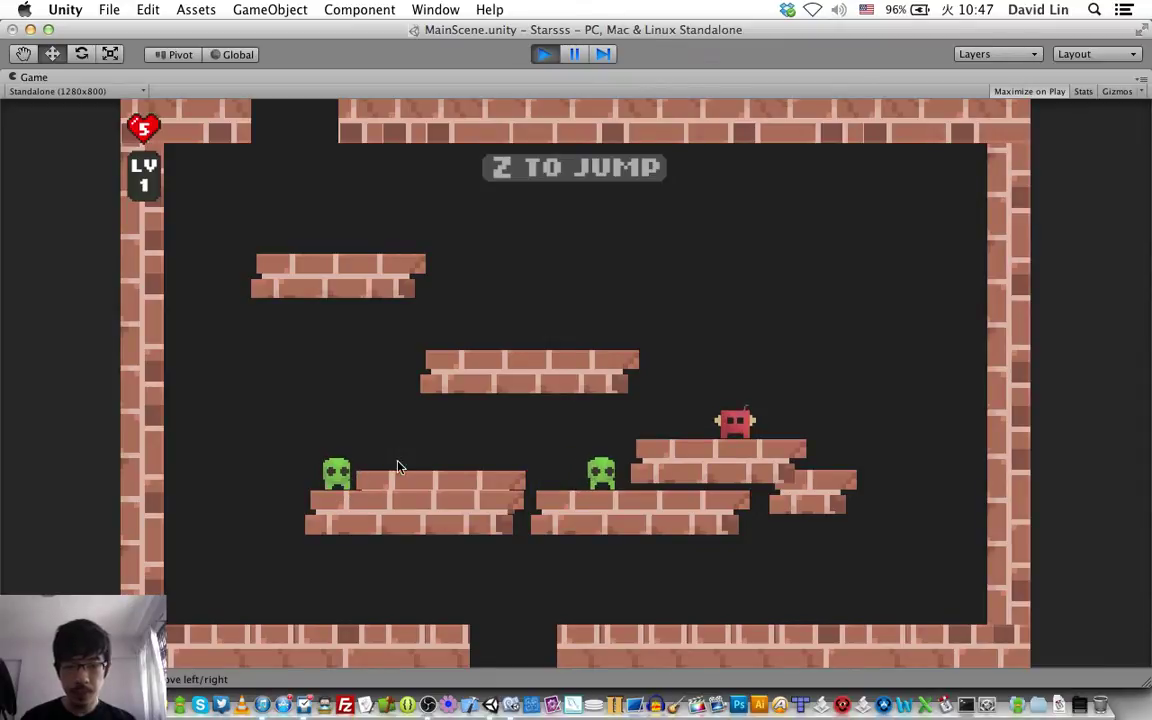
Step: Jump onto the middle platform, run right, then drop down to collect a star
key(Left)
key(z)
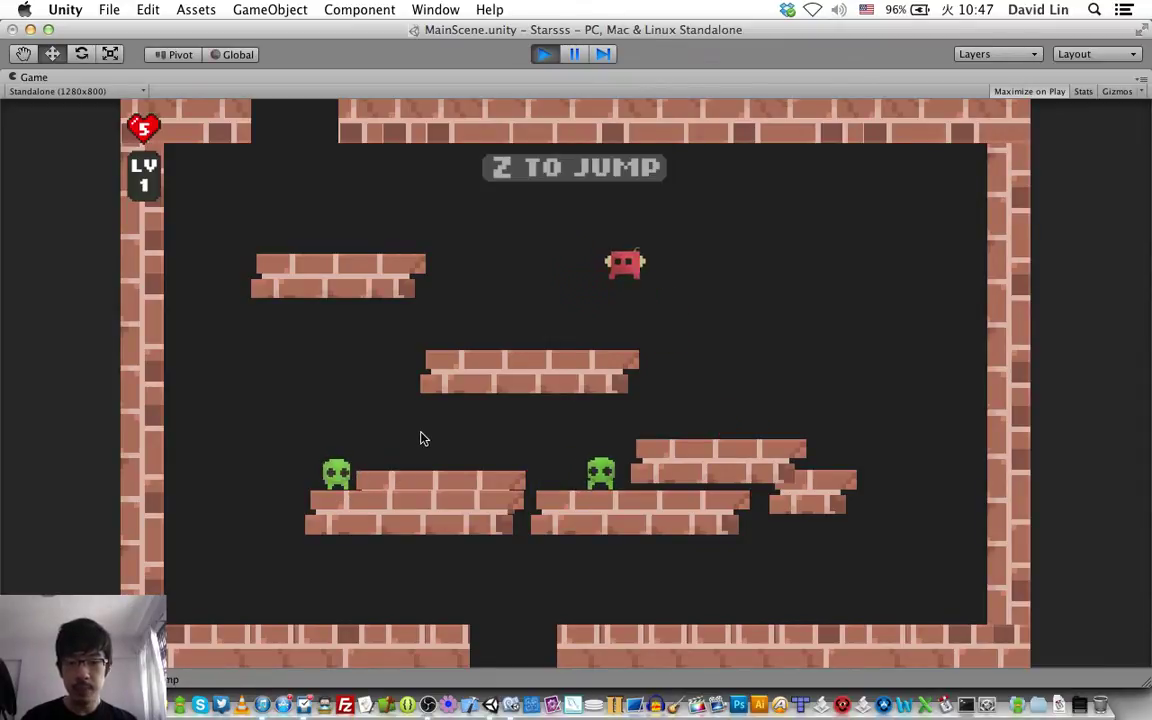
key(Right)
key(Left)
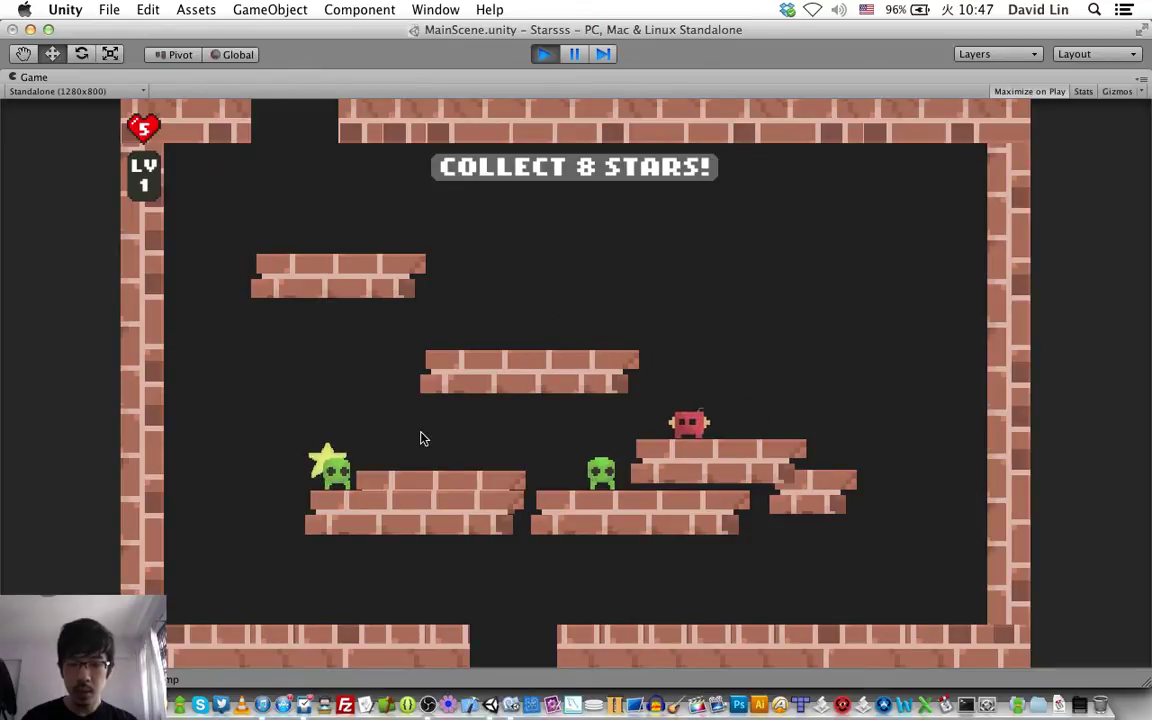
key(z)
key(Left)
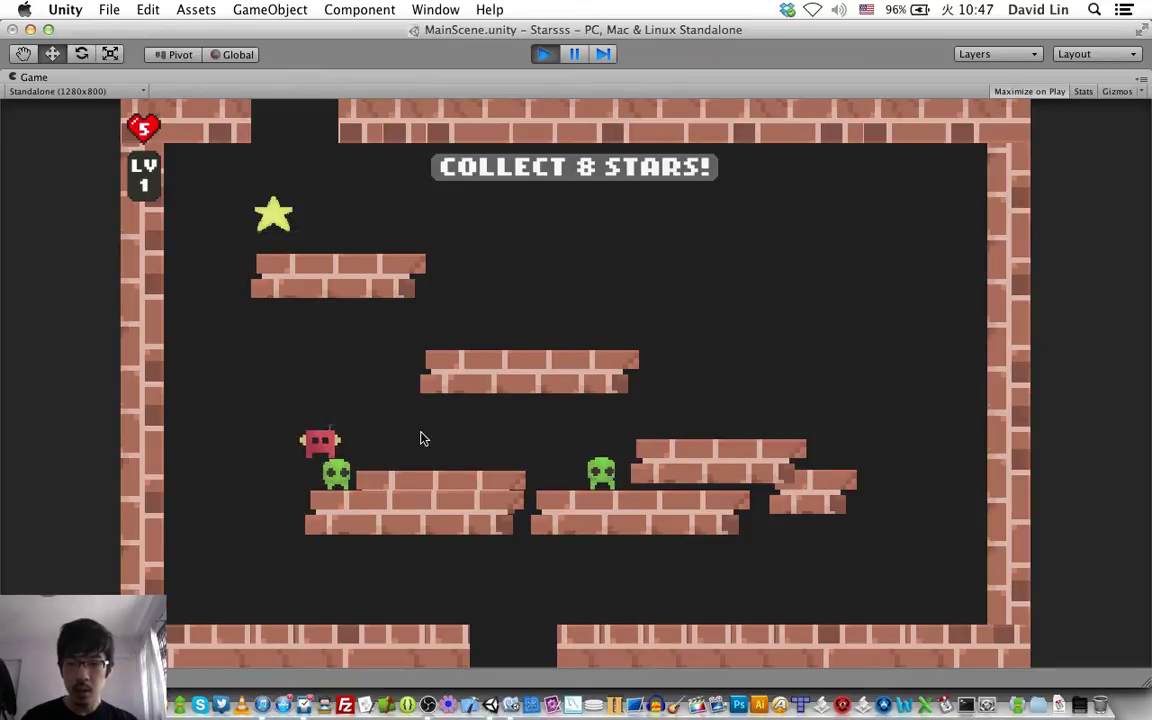
key(Right)
Step: Jump up the platforms and collect the top-left star
key(Left)
key(z)
key(Right)
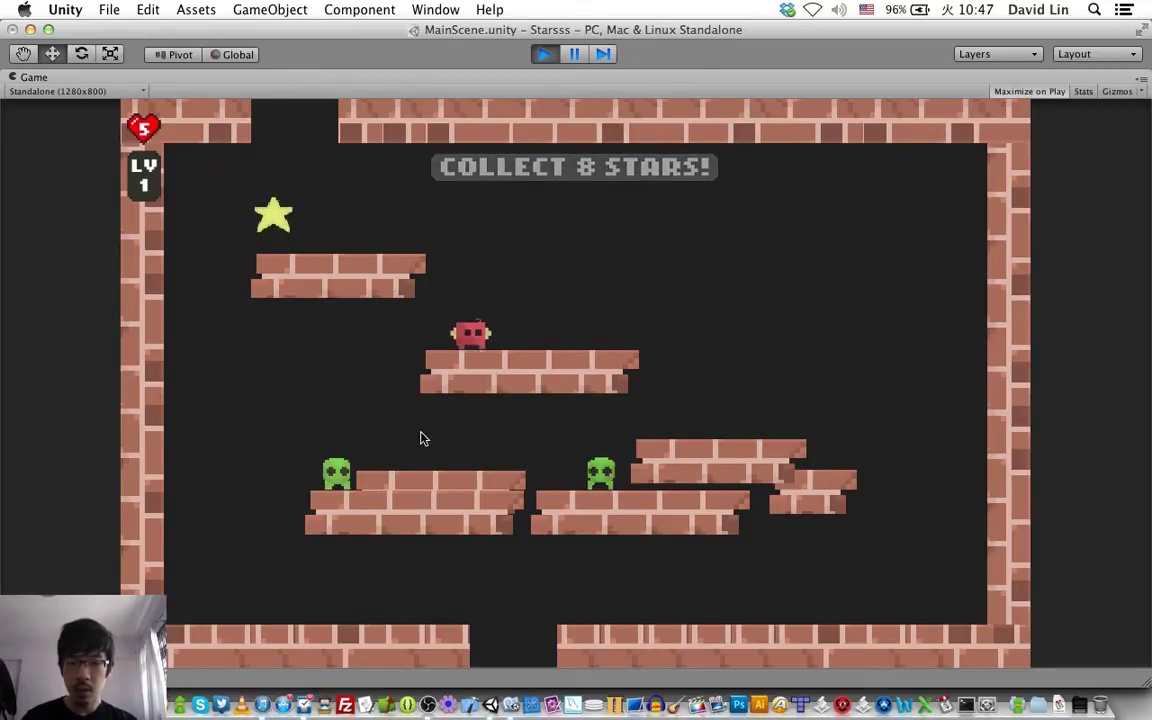
key(z)
key(Left)
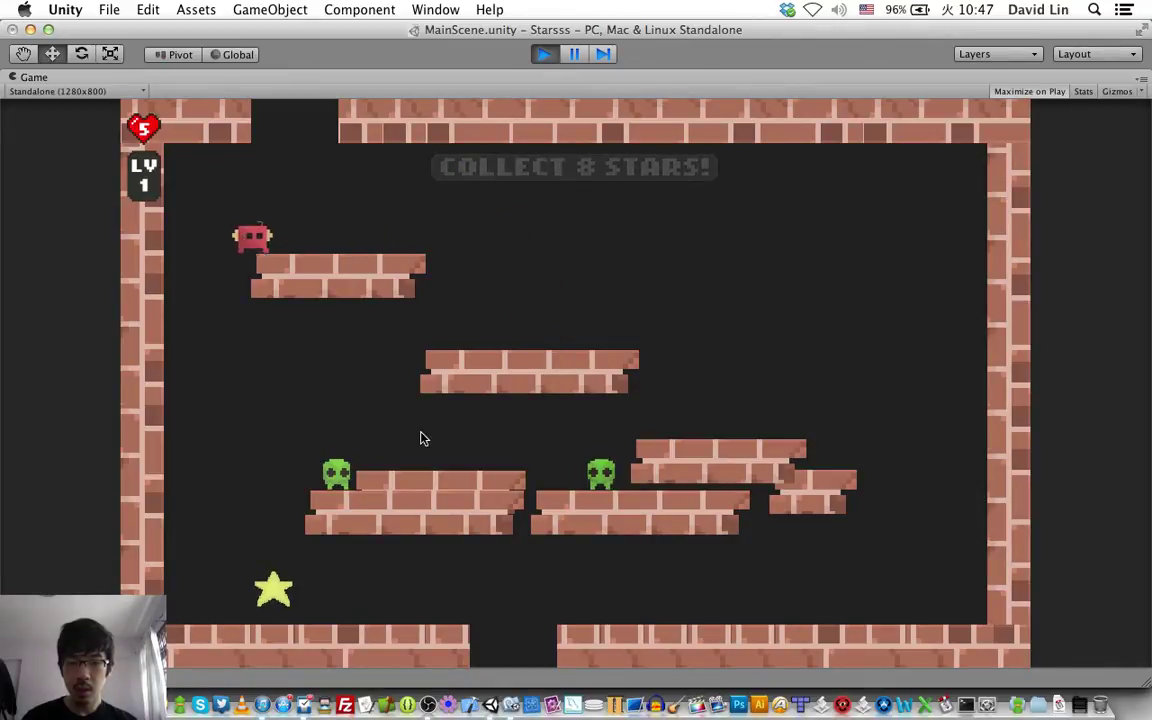
key(Right)
Step: Drop to the lower platform, run across the middle one, jumping back up beside the green enemy
key(Left)
key(Right)
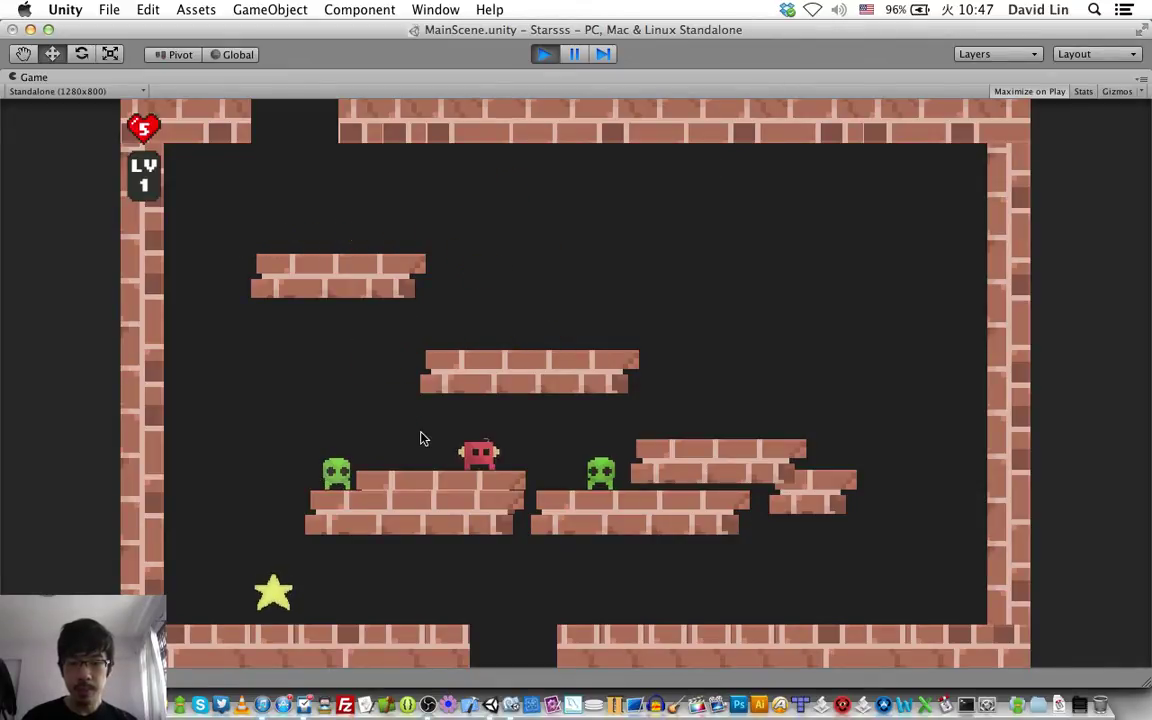
key(z)
key(Left)
key(Right)
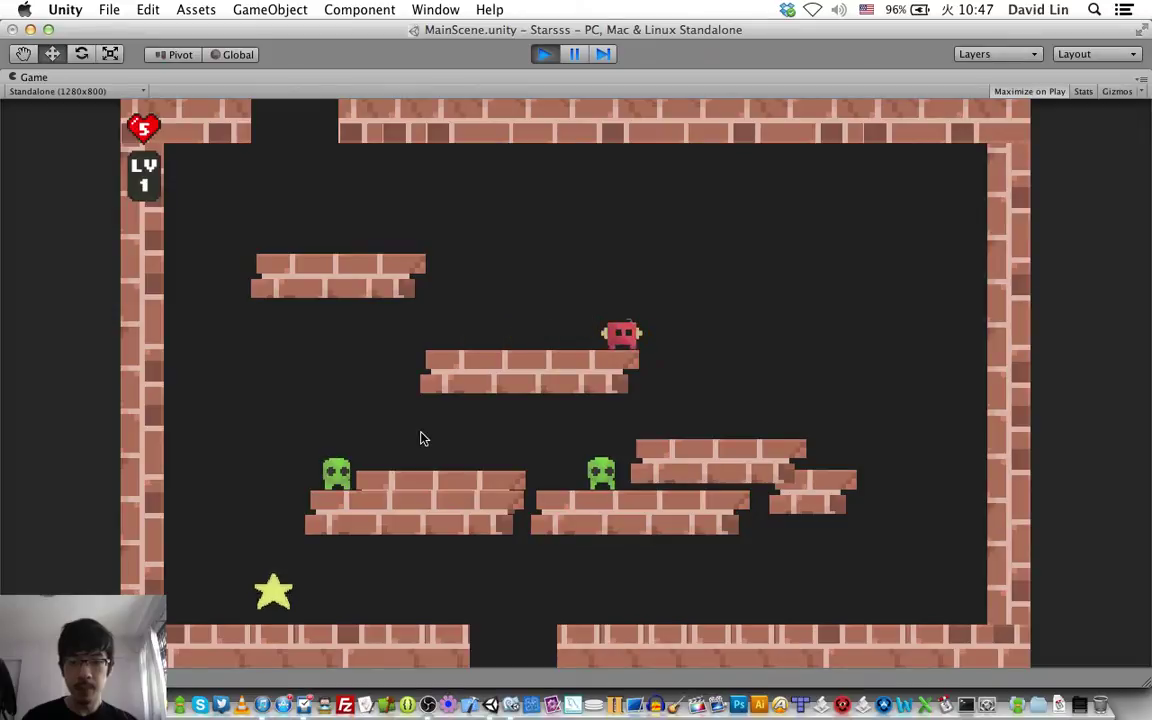
key(Left)
key(Left)
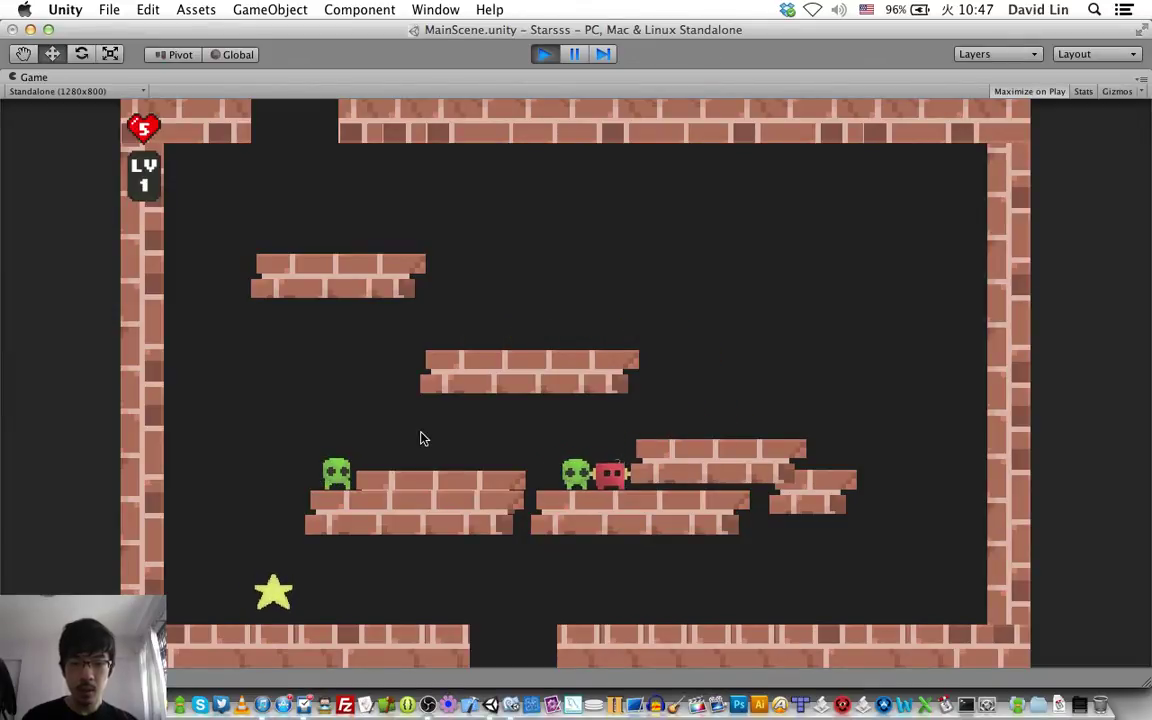
key(Right)
key(z)
key(Right)
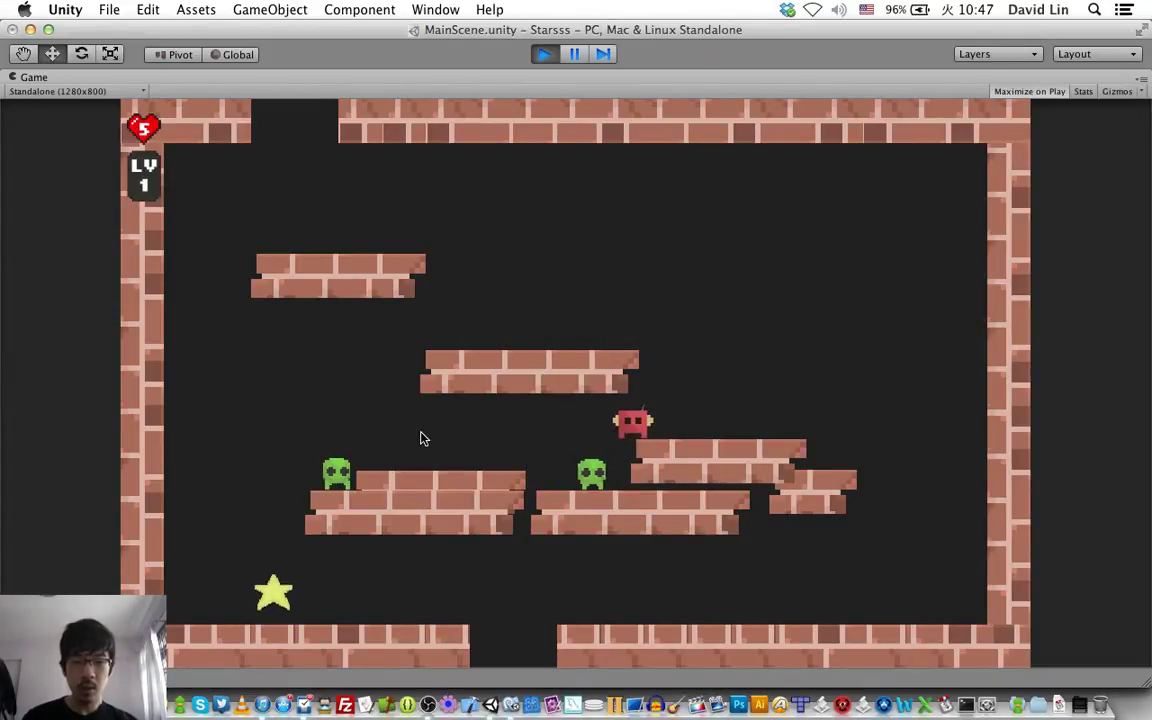
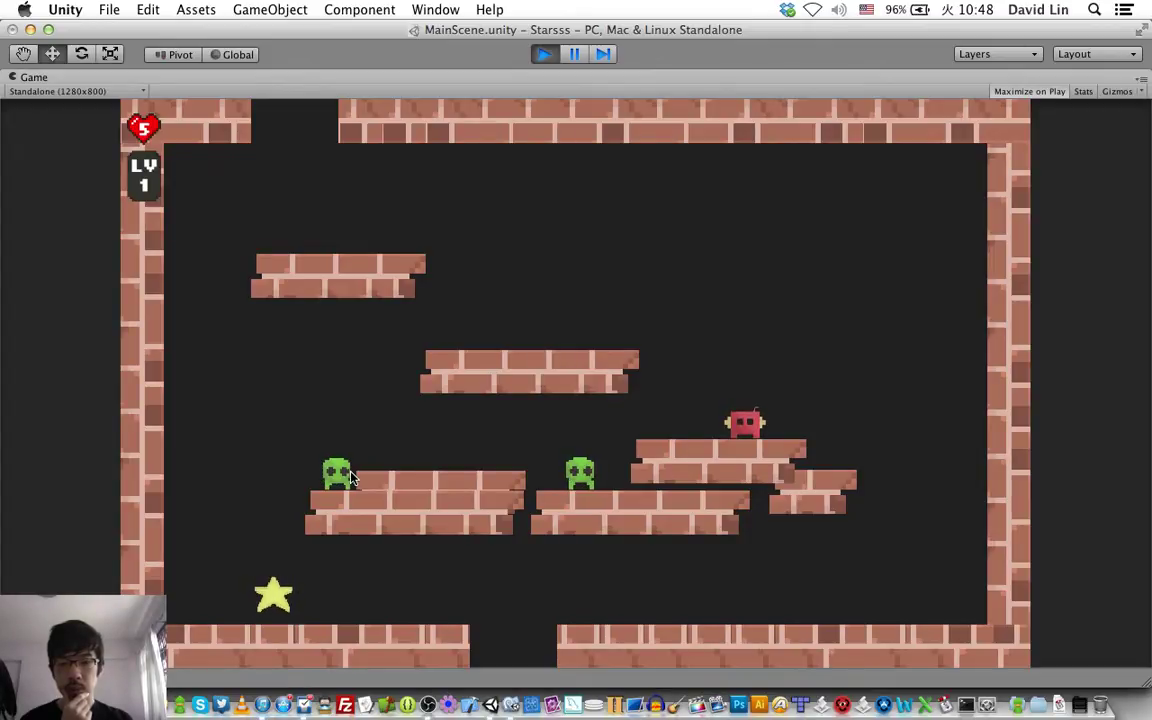
Step: Stop the Unity game test and bring up Enemy.cs in MonoDevelop at DoLeftRightCheck
key(super+p)
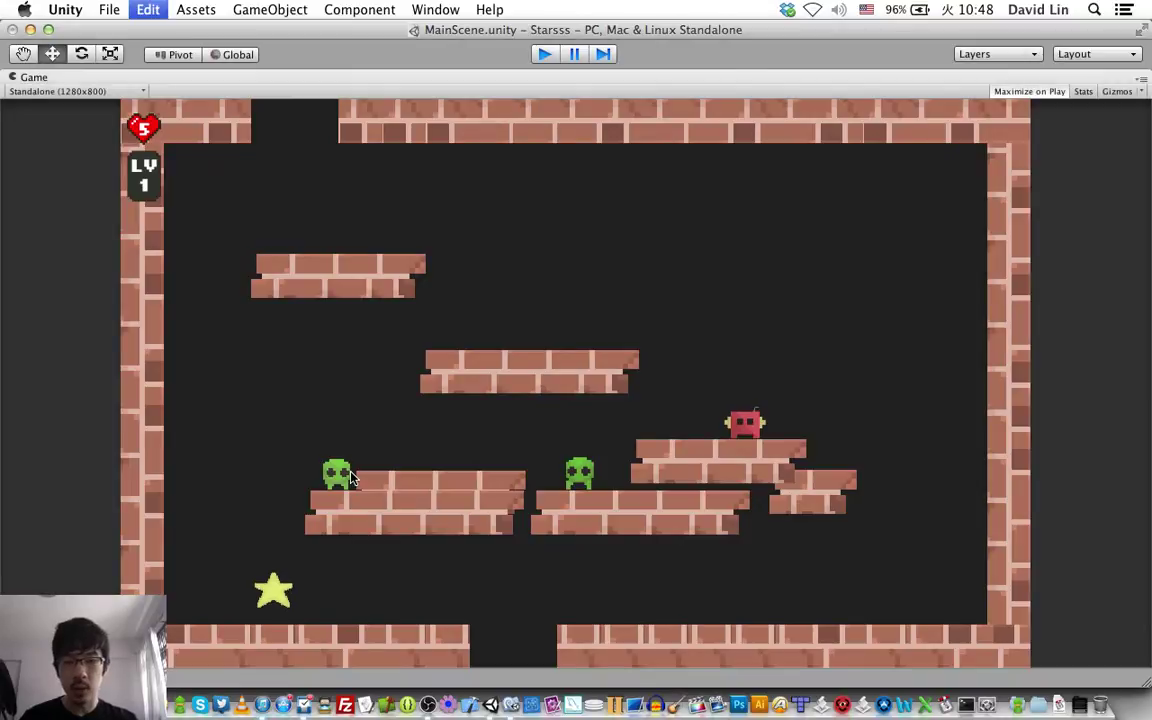
key(super+Tab)
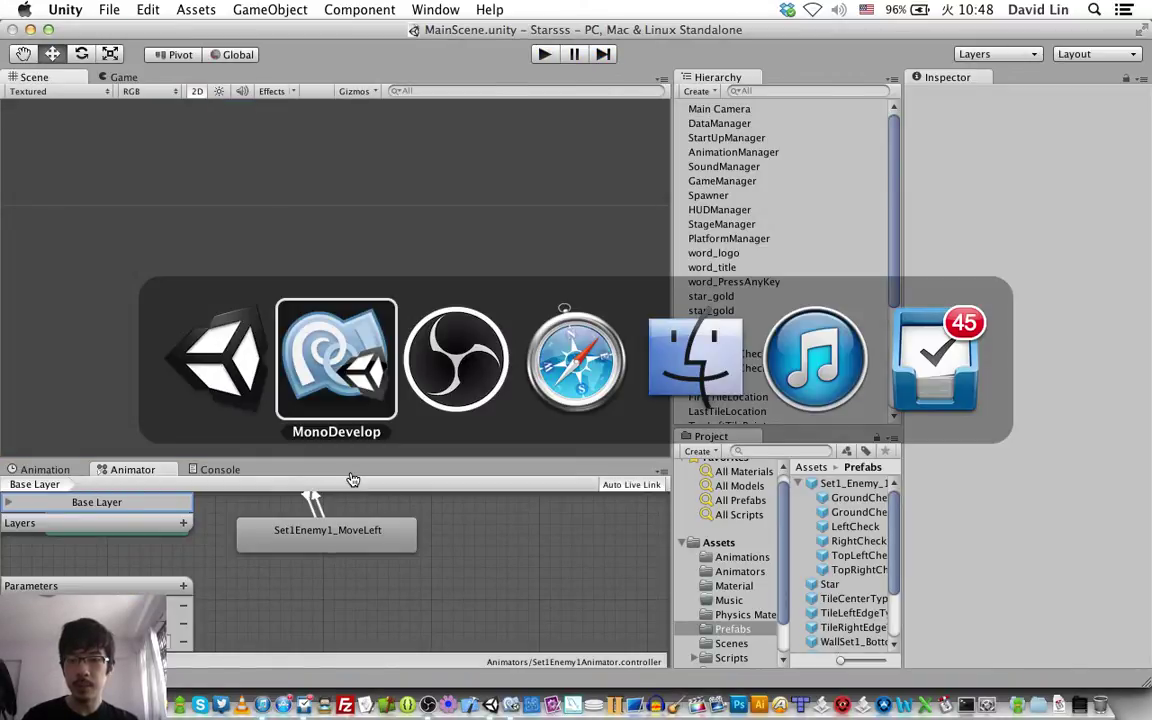
scroll(640, 352, left, 2)
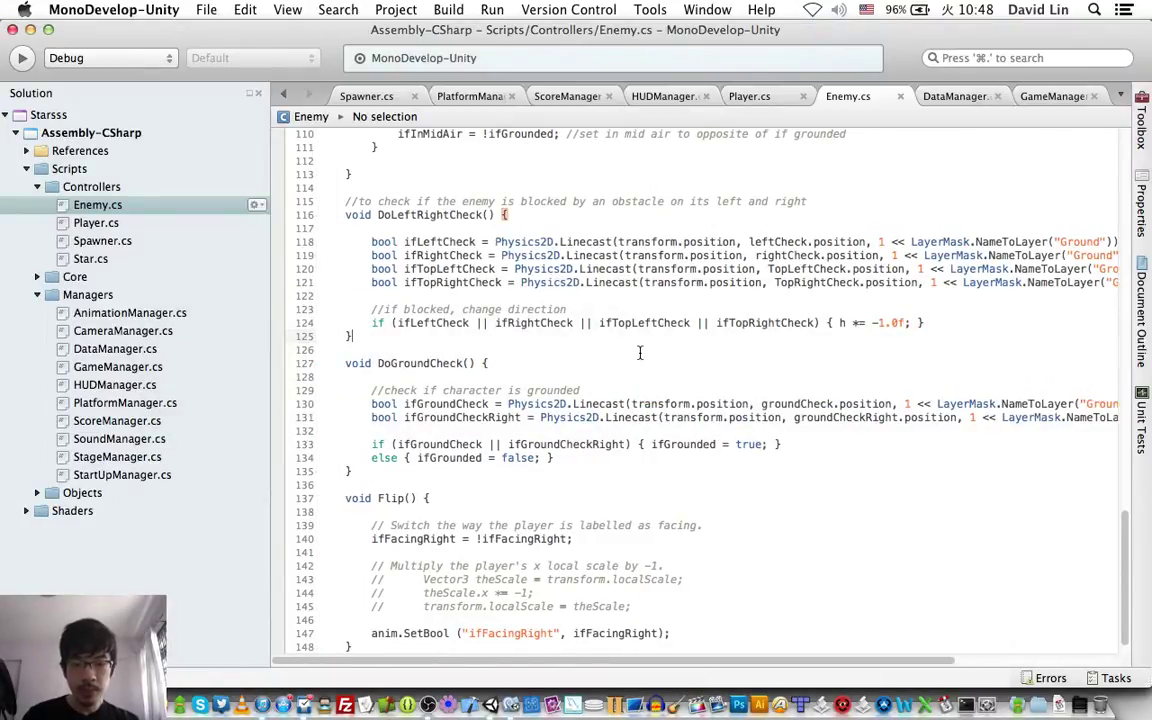
Step: Insert a blank line 118 above the bool ifLeftCheck line in DoLeftRightCheck
double_click(656, 242)
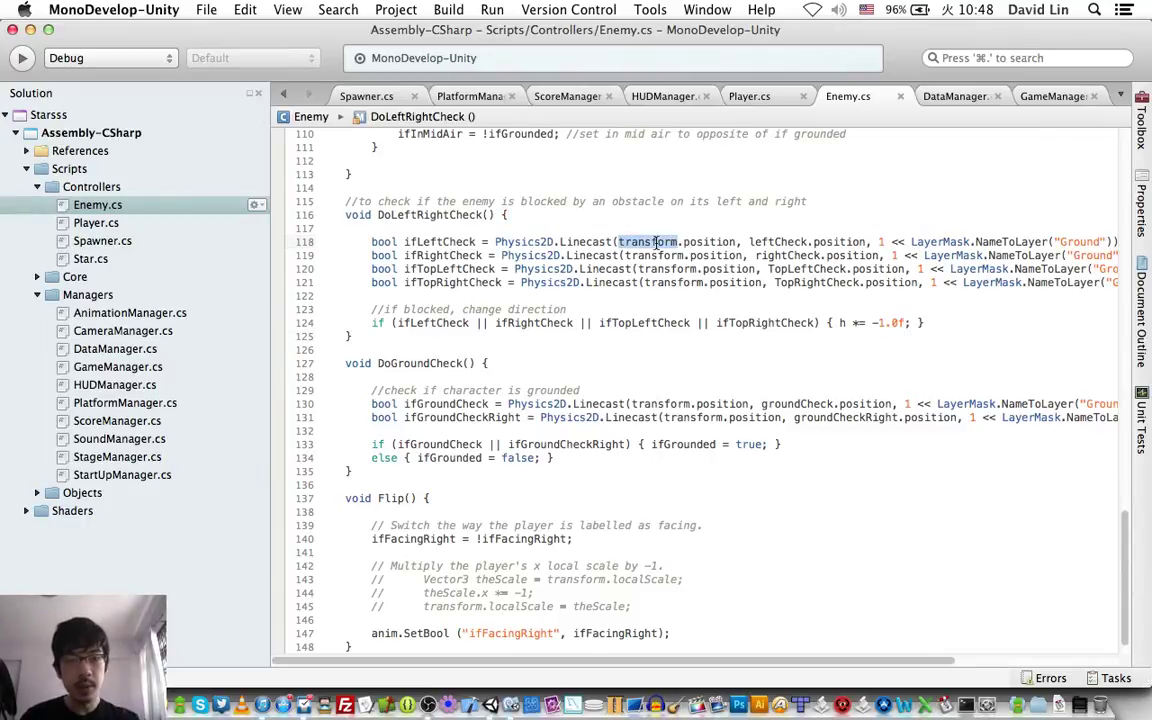
double_click(762, 241)
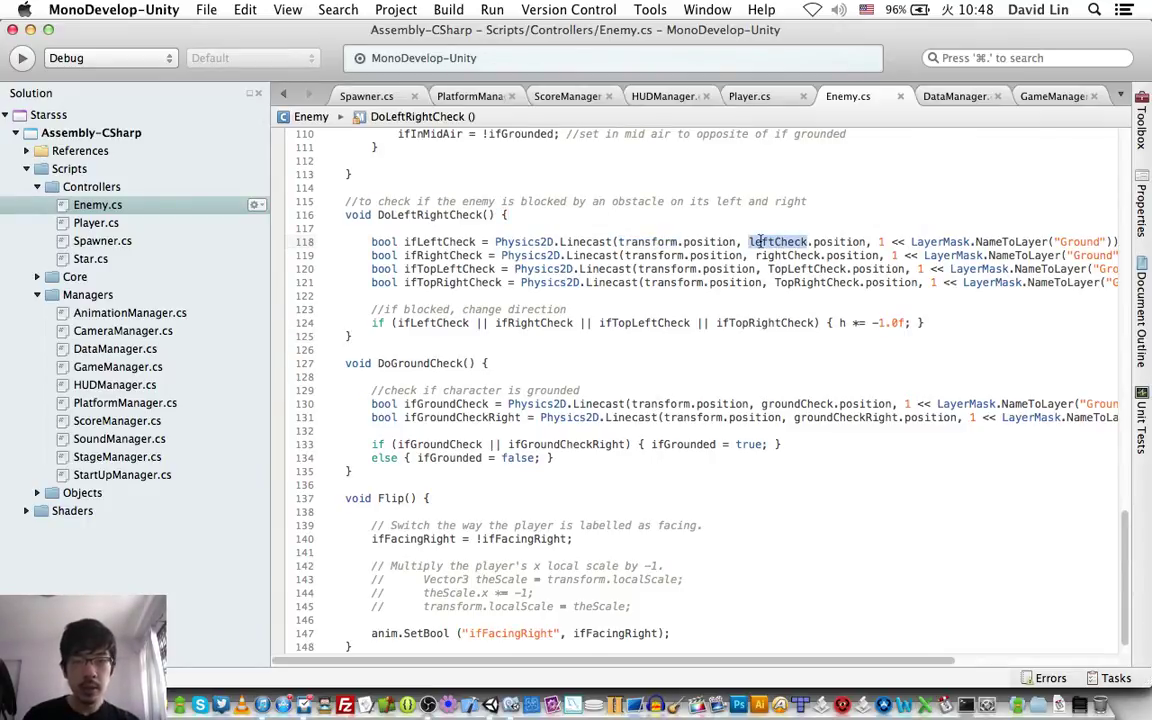
click(557, 232)
scroll(557, 232, down, 1)
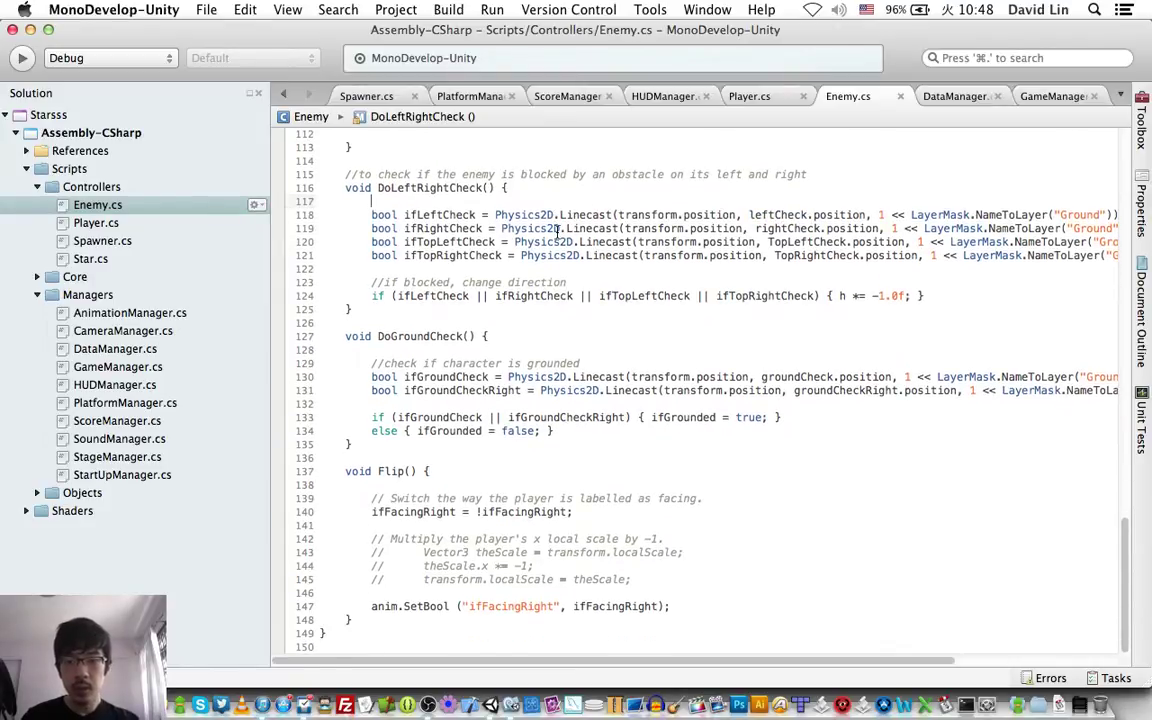
key(Return)
Step: Start a Physics2D.Raycast statement on the new line using autocomplete
text(phys)
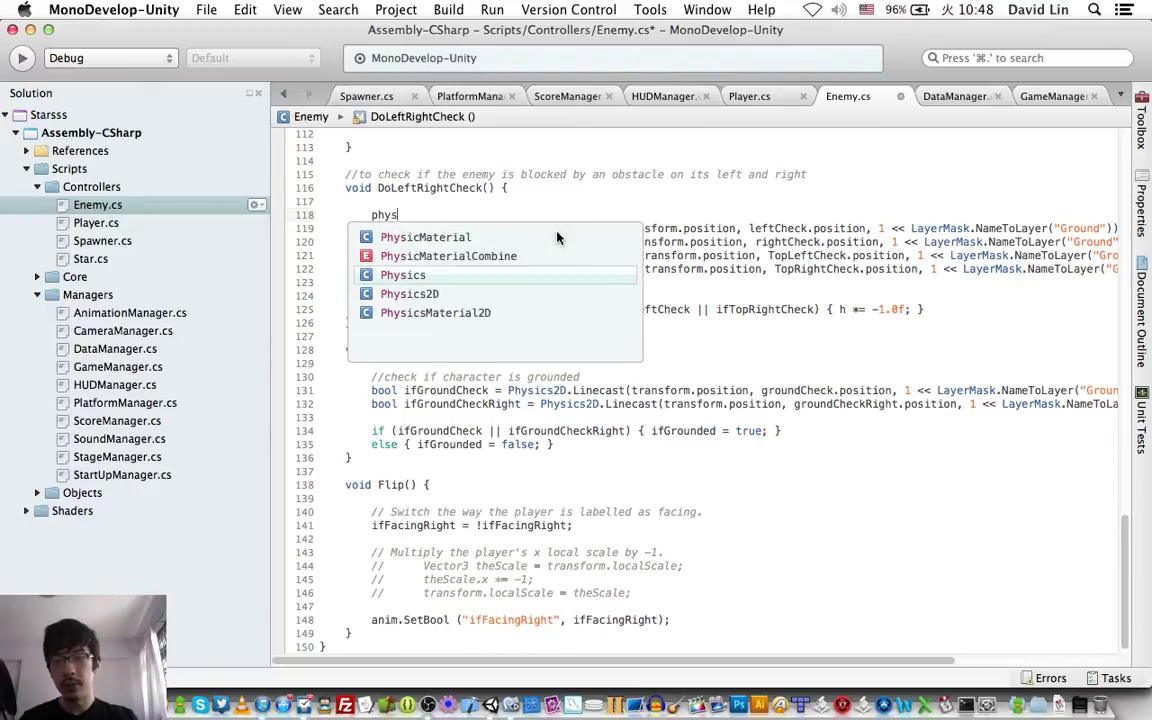
text(ics2)
key(Return)
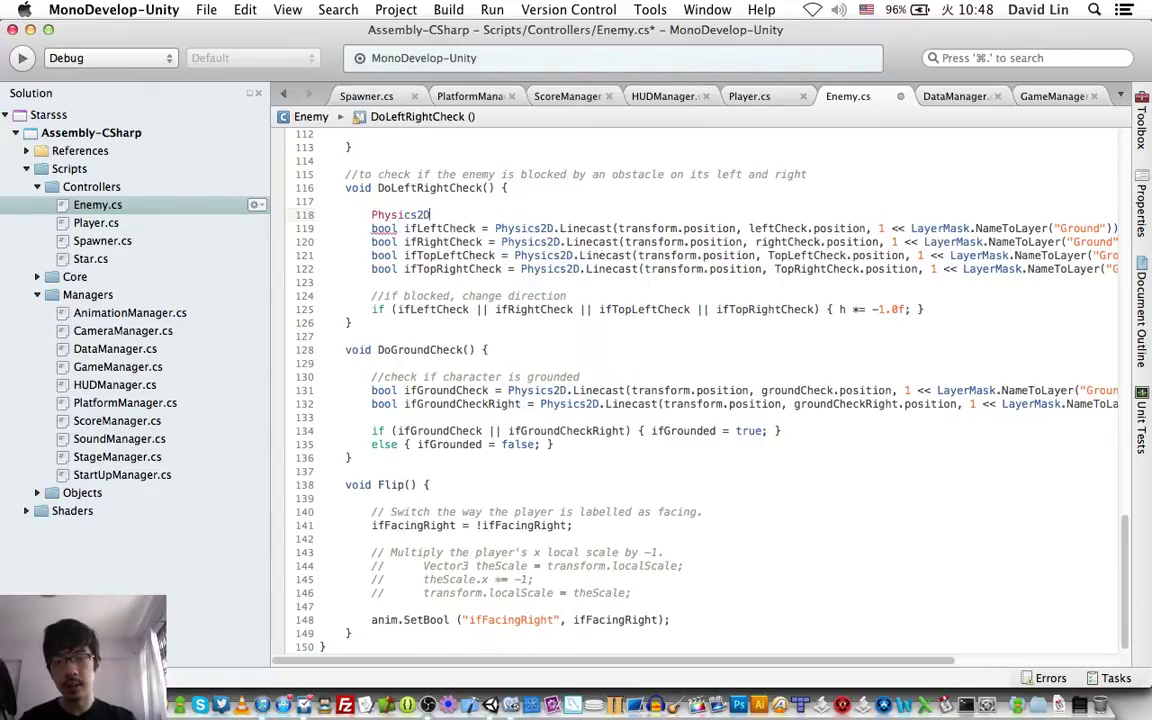
text(.lin)
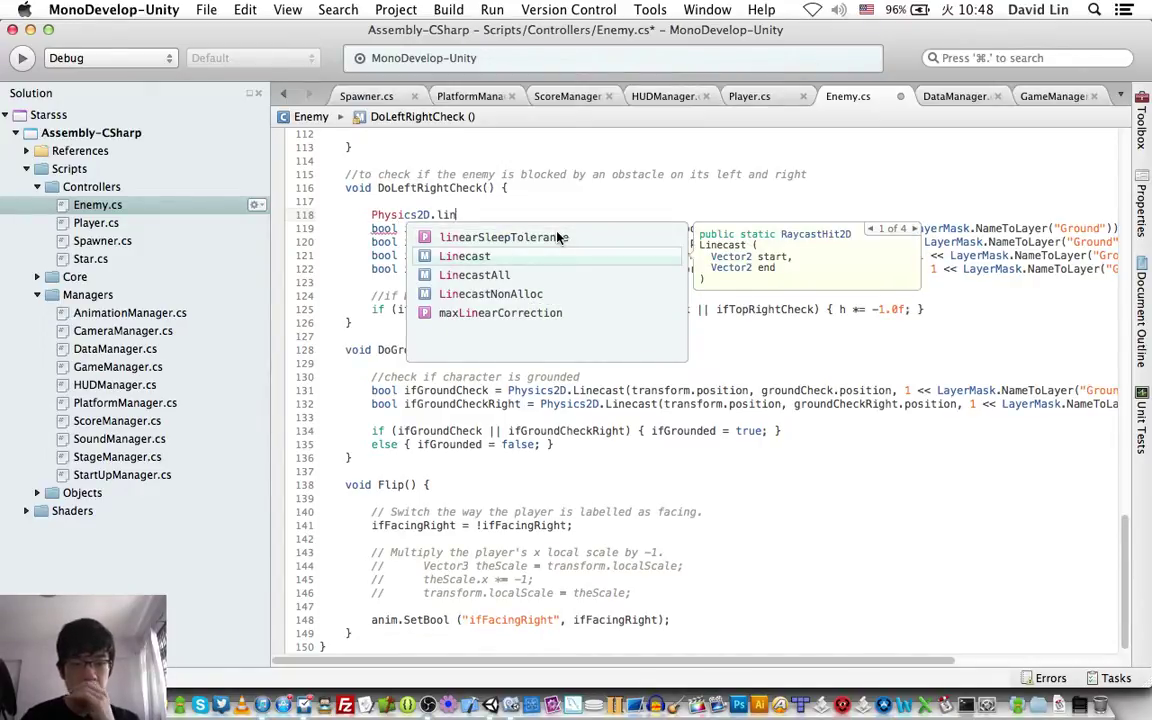
key(BackSpace)
key(BackSpace)
key(BackSpace)
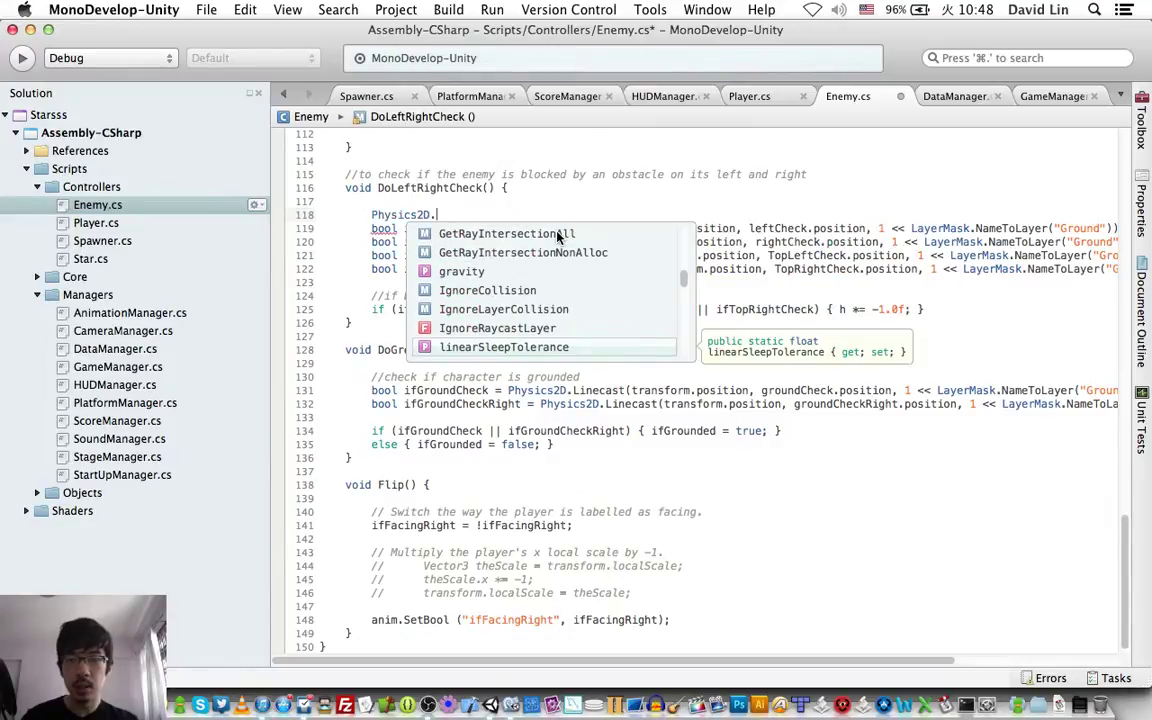
text(ray)
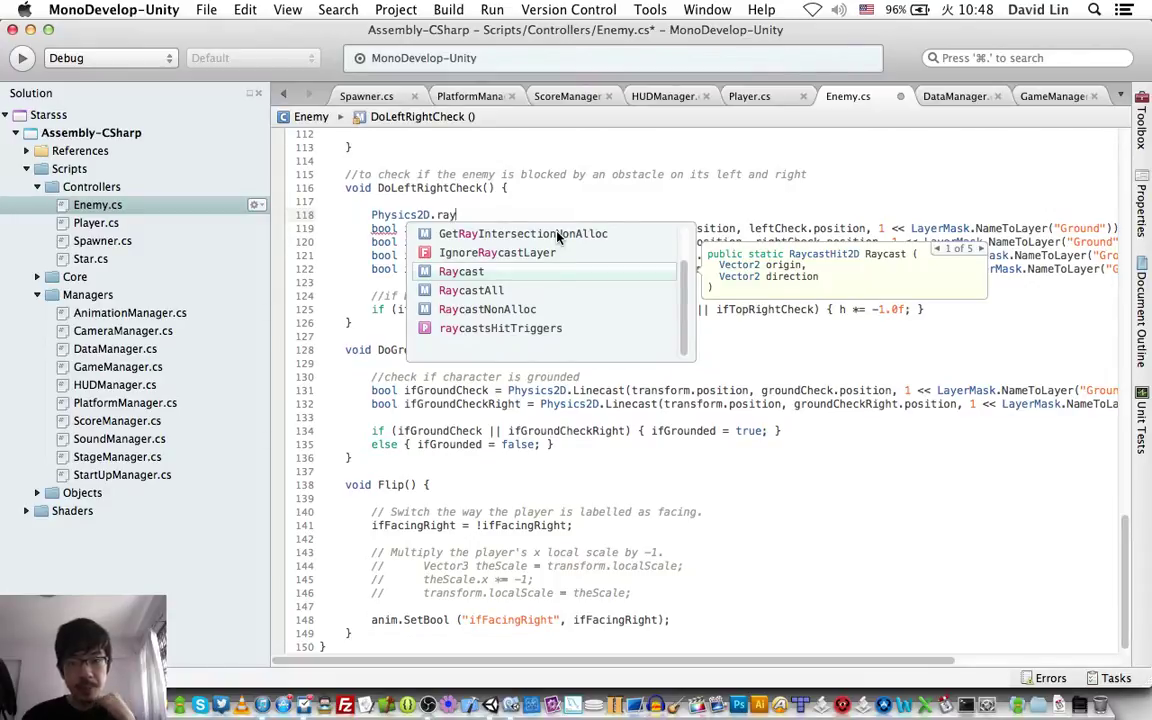
key(BackSpace)
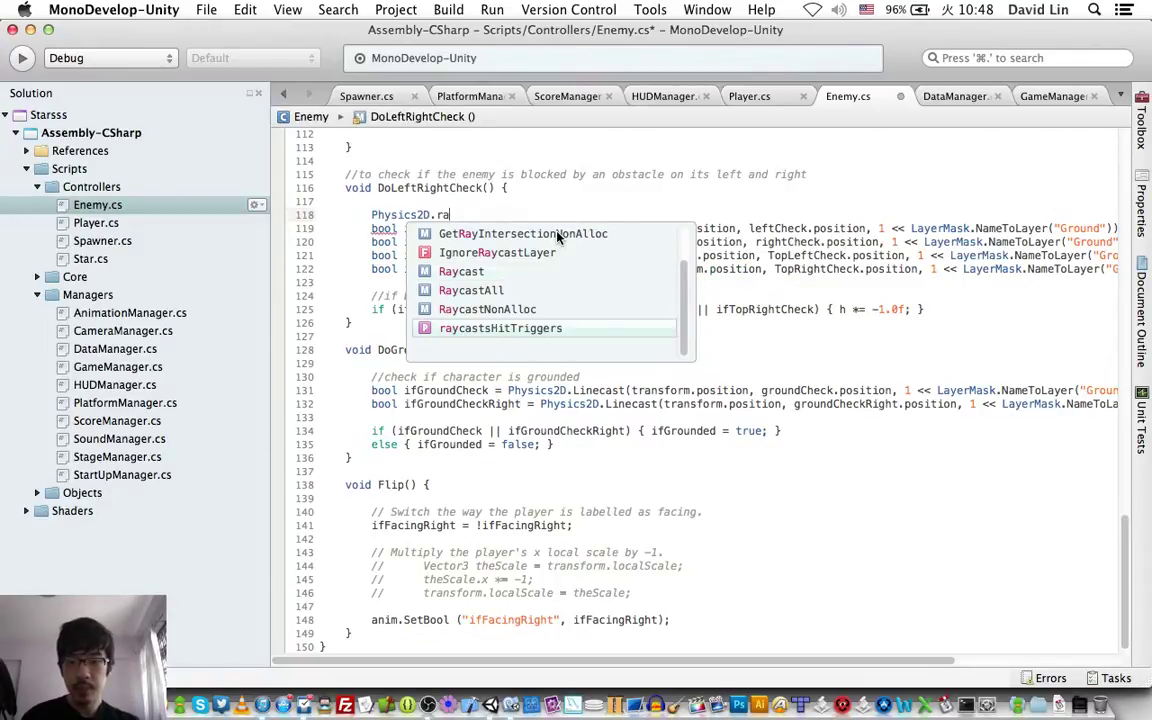
key(BackSpace)
key(BackSpace)
key(BackSpace)
key(BackSpace)
key(BackSpace)
key(BackSpace)
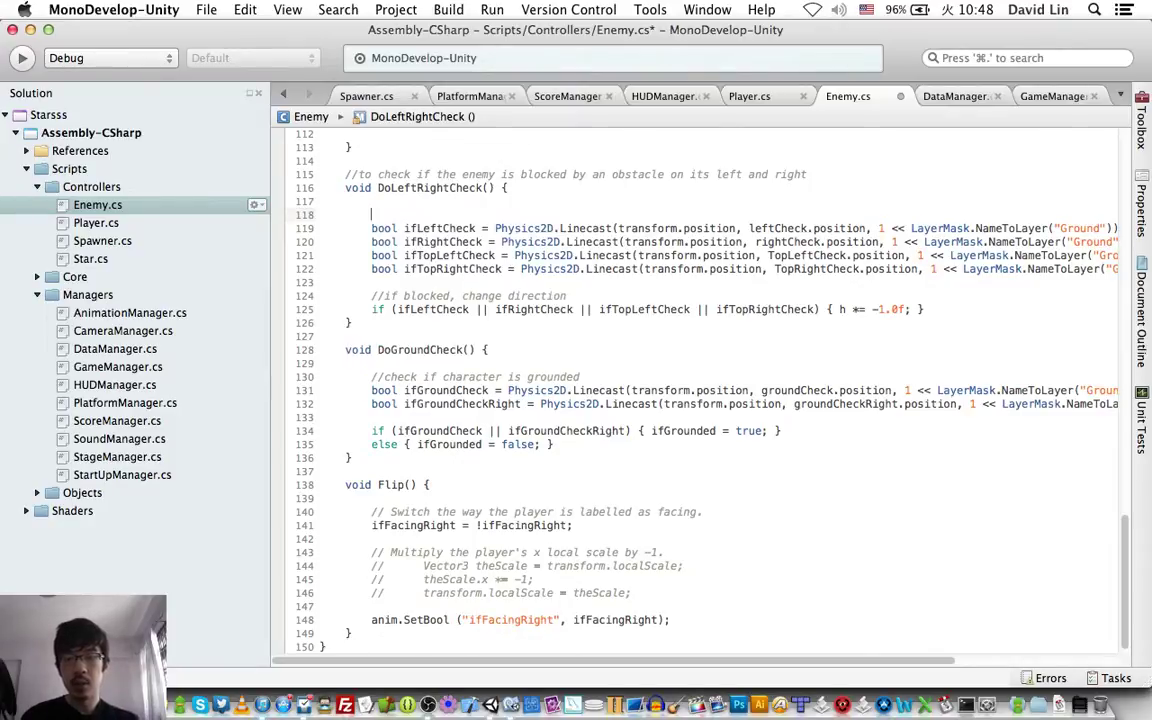
text(phy)
key(Down)
key(Return)
text(.ray)
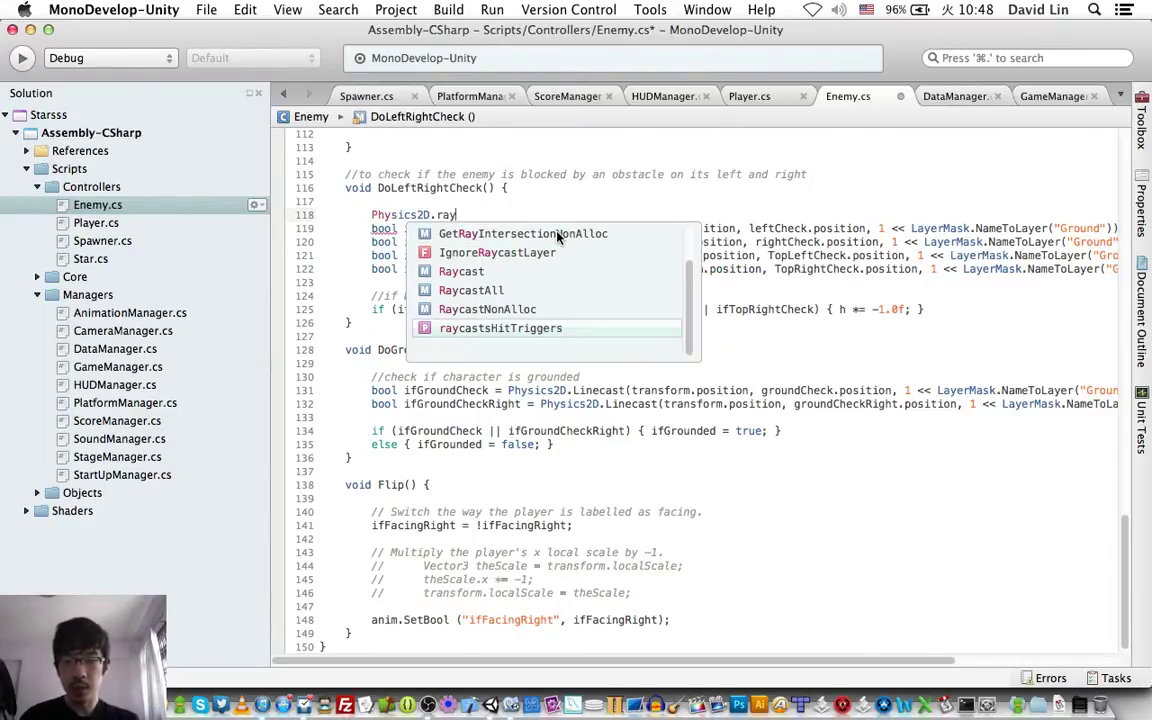
key(Up)
key(Up)
key(Up)
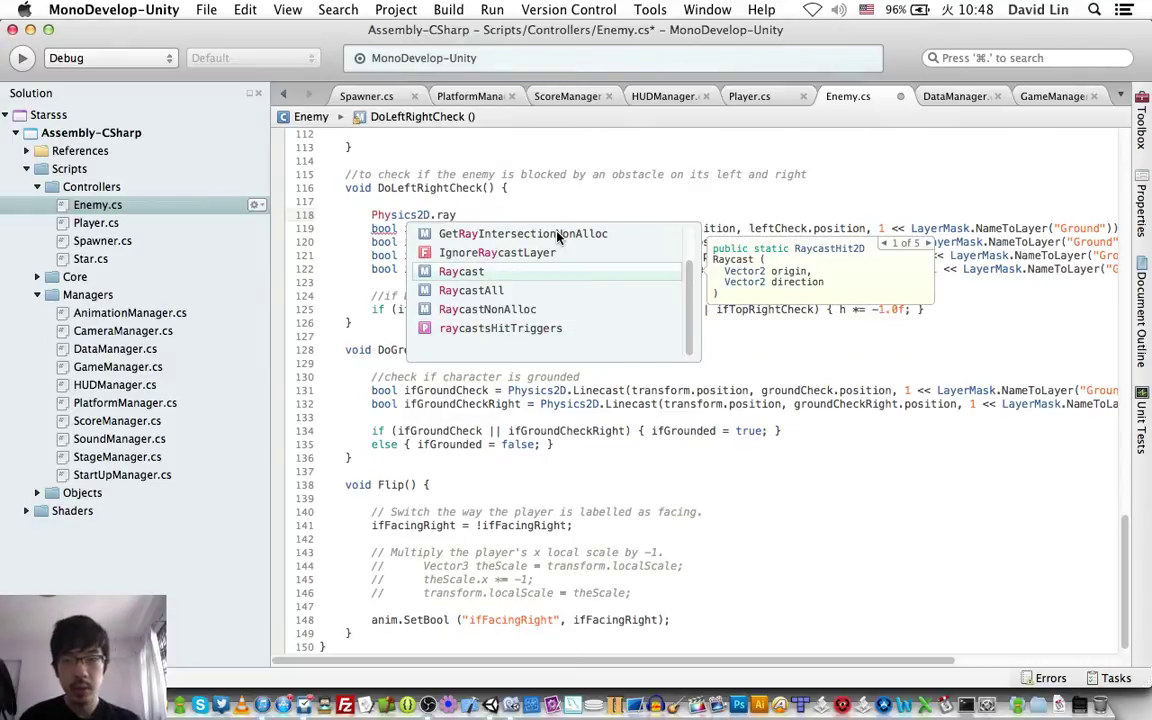
key(Escape)
Step: Write RaycastHit2D leftHit = Physics2D.Raycast(leftCheck.position on line 118
text(R)
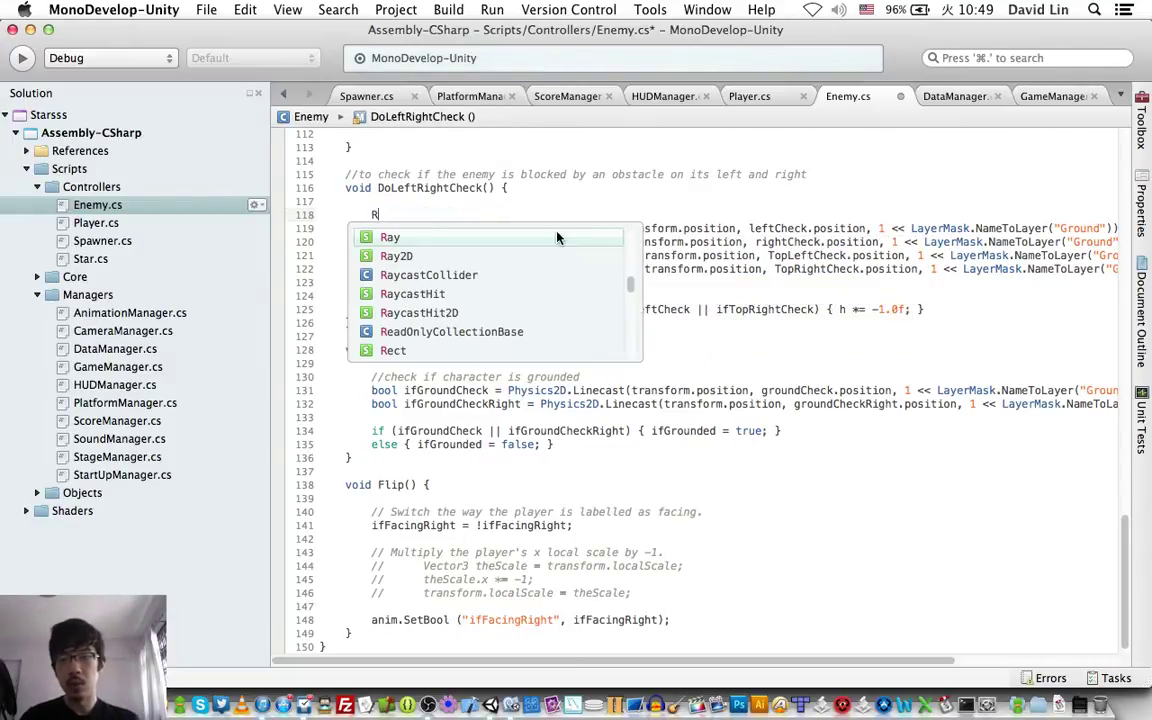
text(ayca)
key(Down)
key(Return)
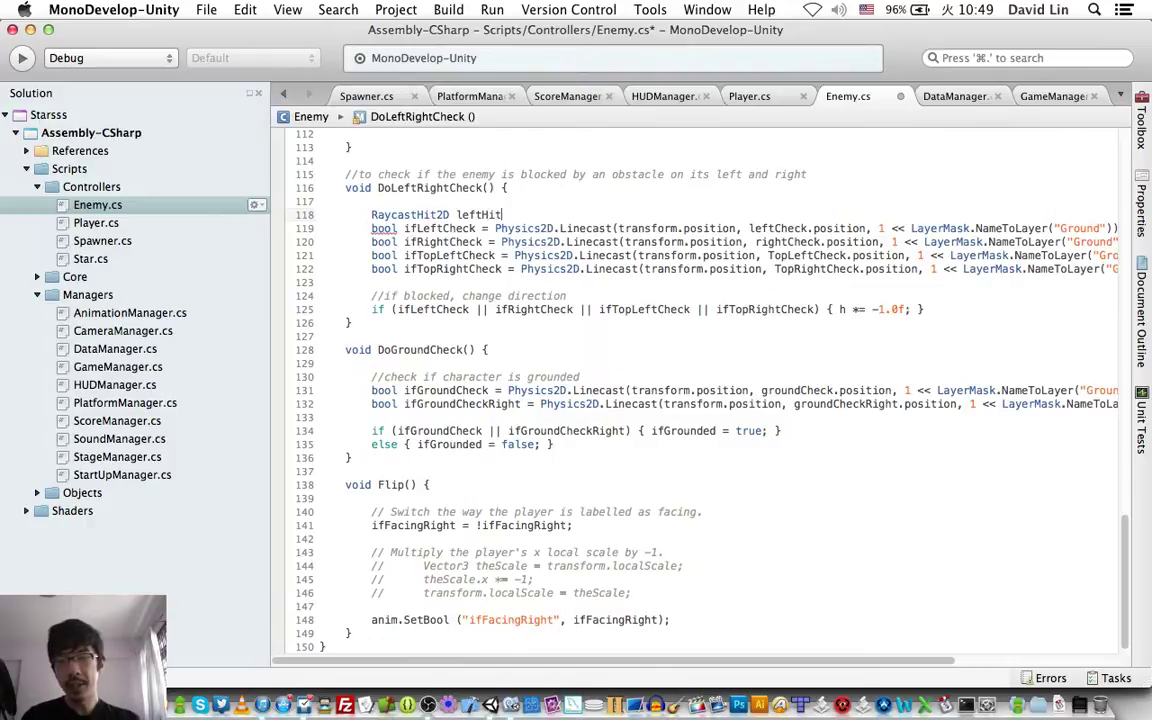
text( = Phys)
key(Down)
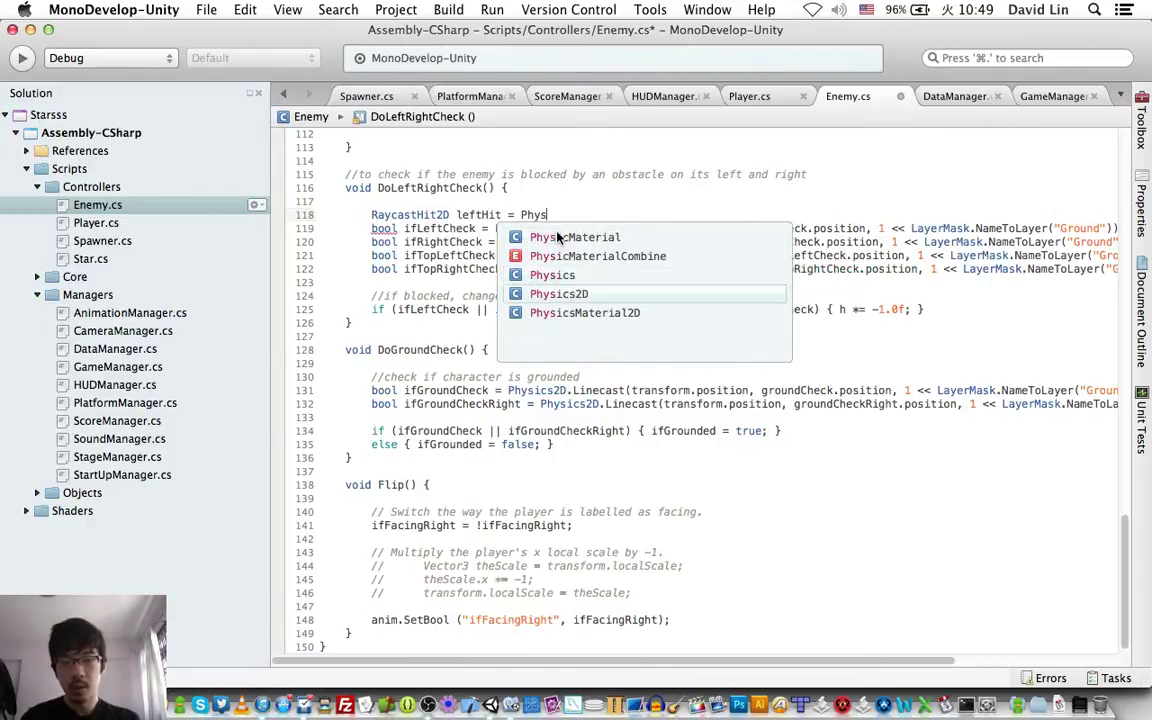
key(Return)
text(.ray)
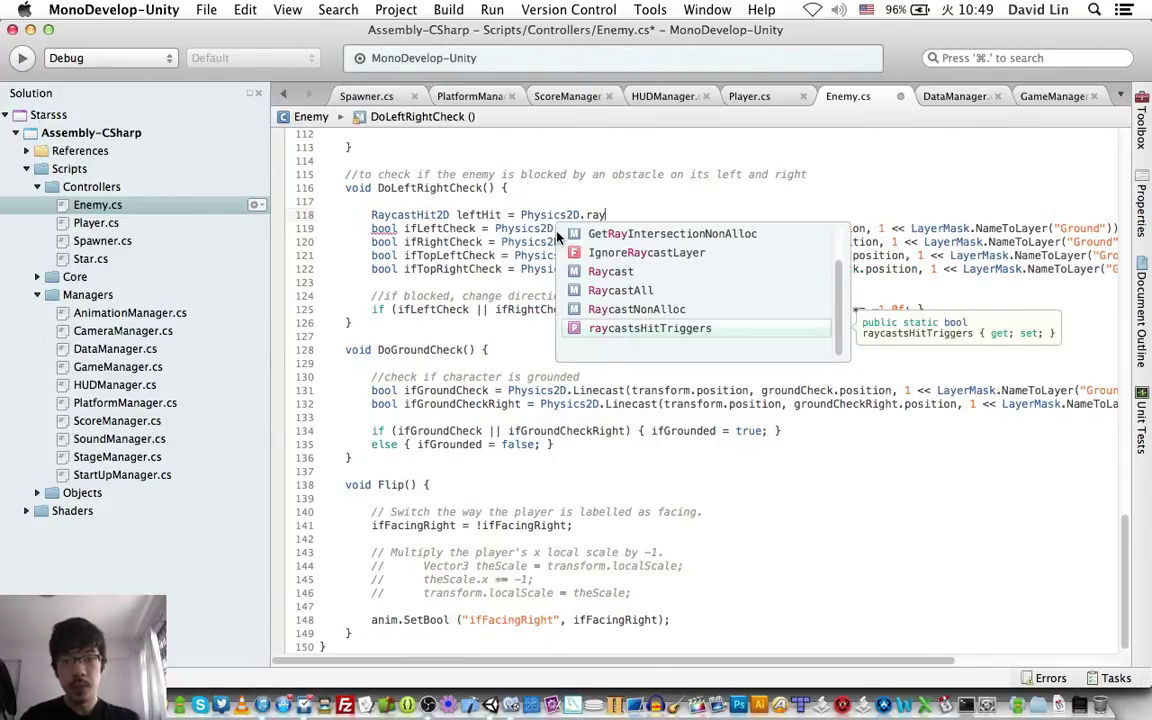
key(Return)
text(()
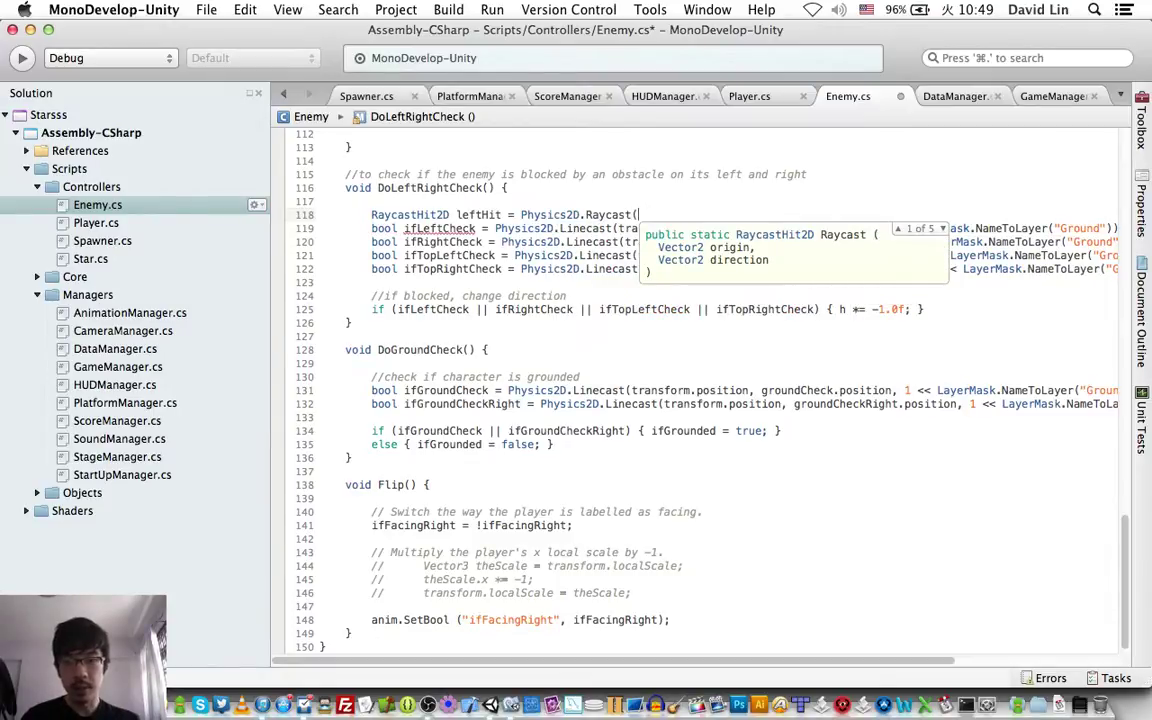
text(left)
key(Return)
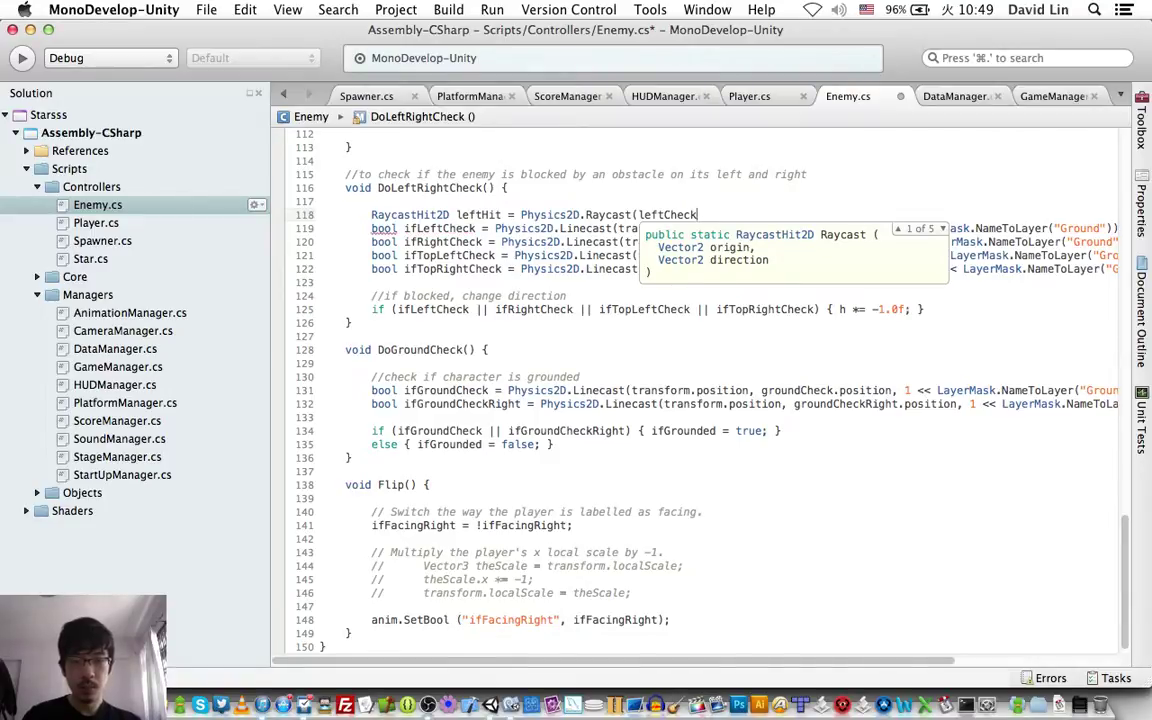
text(.p)
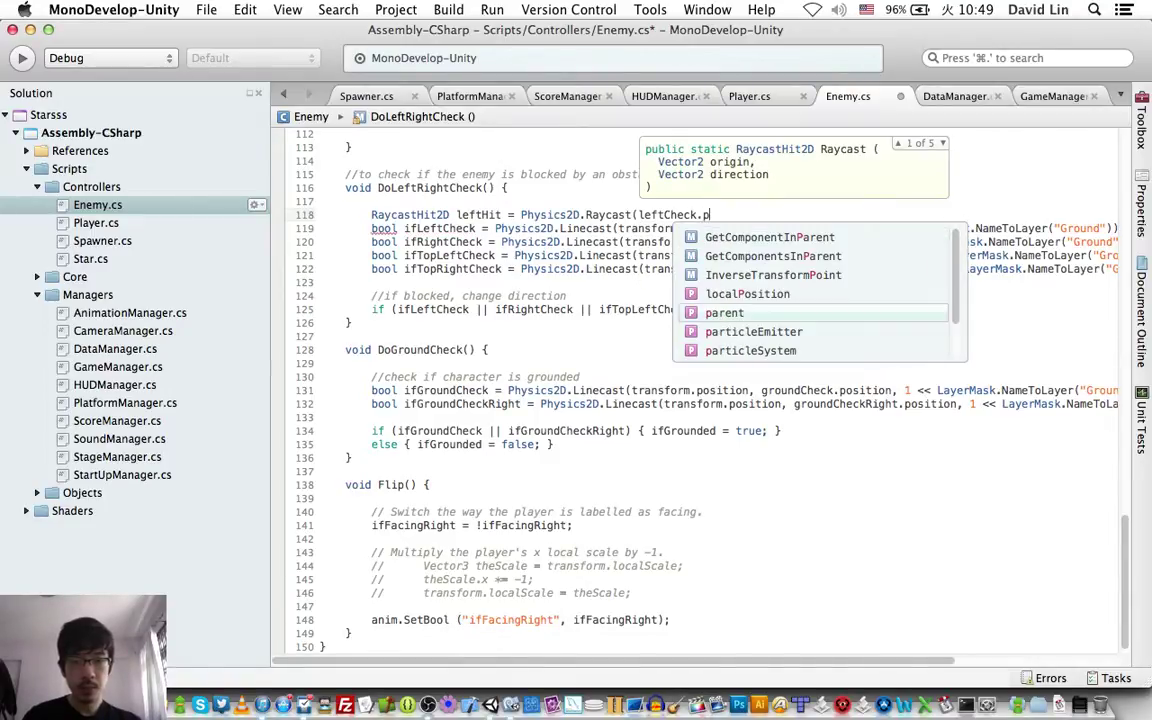
text(o)
key(Return)
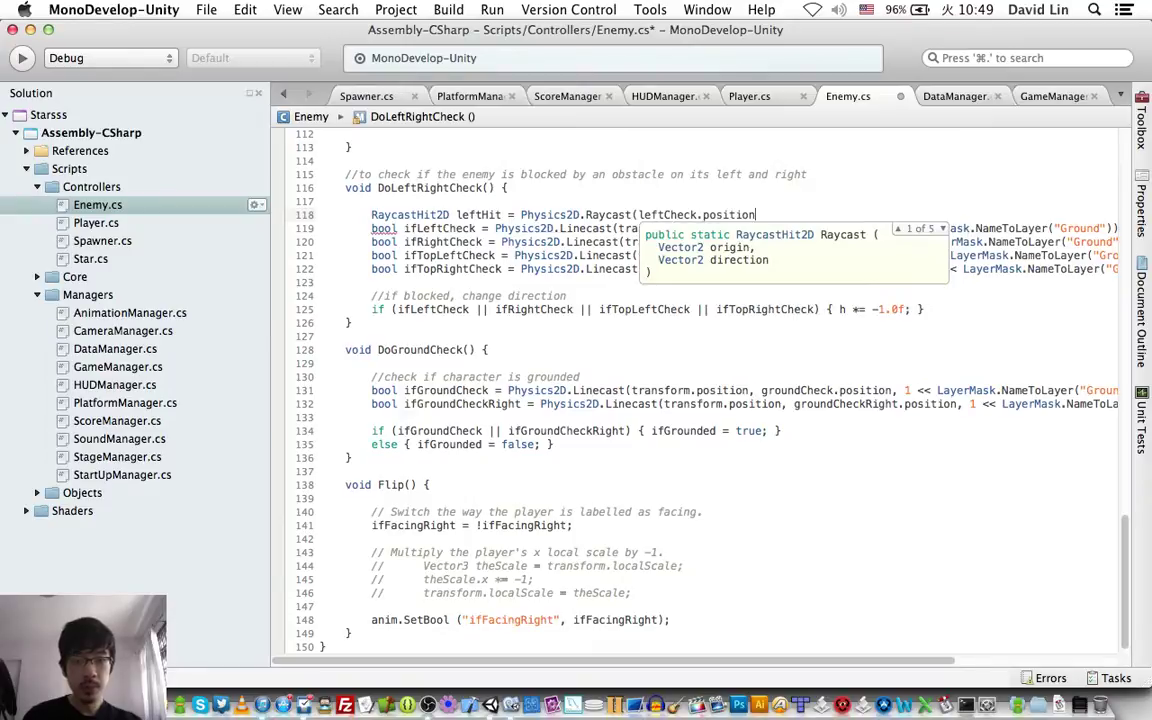
Step: Add Vector2.right * -1 as the raycast's direction argument
text(,Vector2)
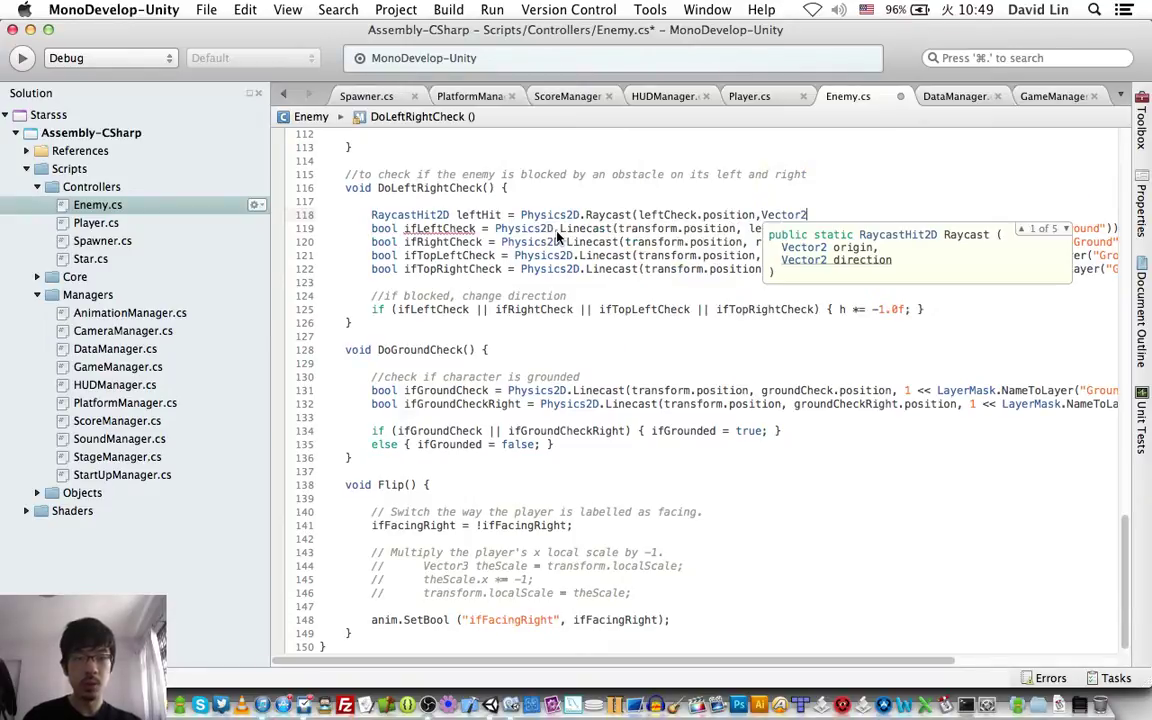
text(.l)
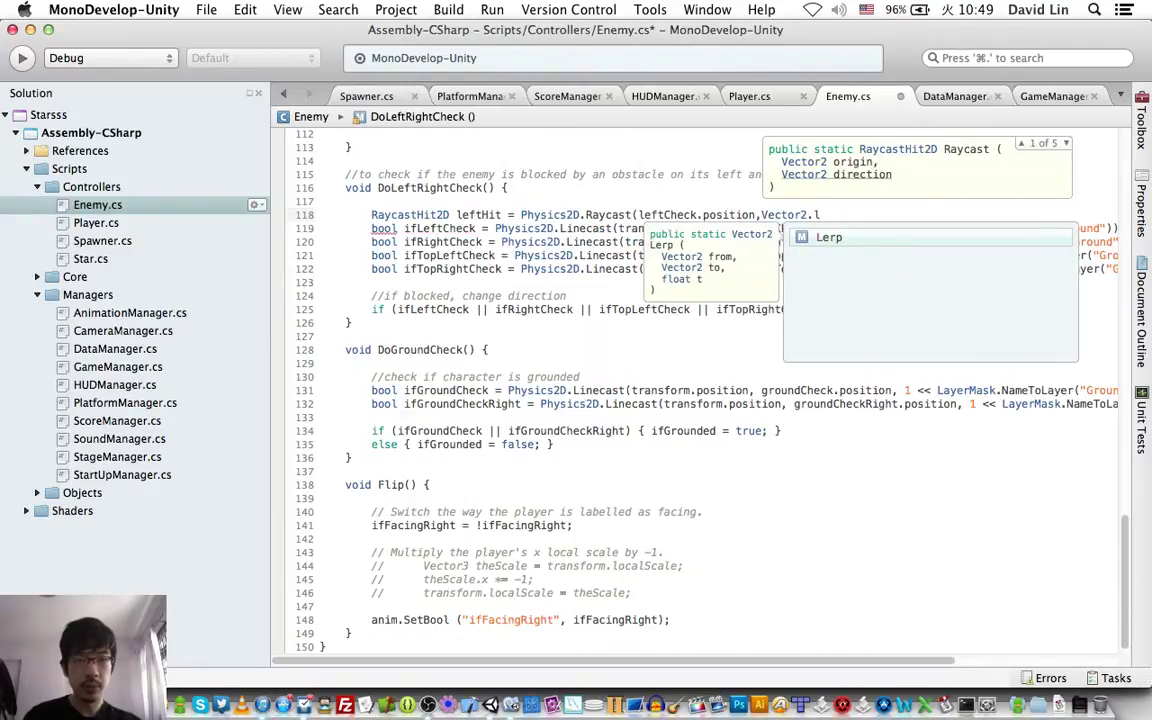
key(BackSpace)
text(u)
key(BackSpace)
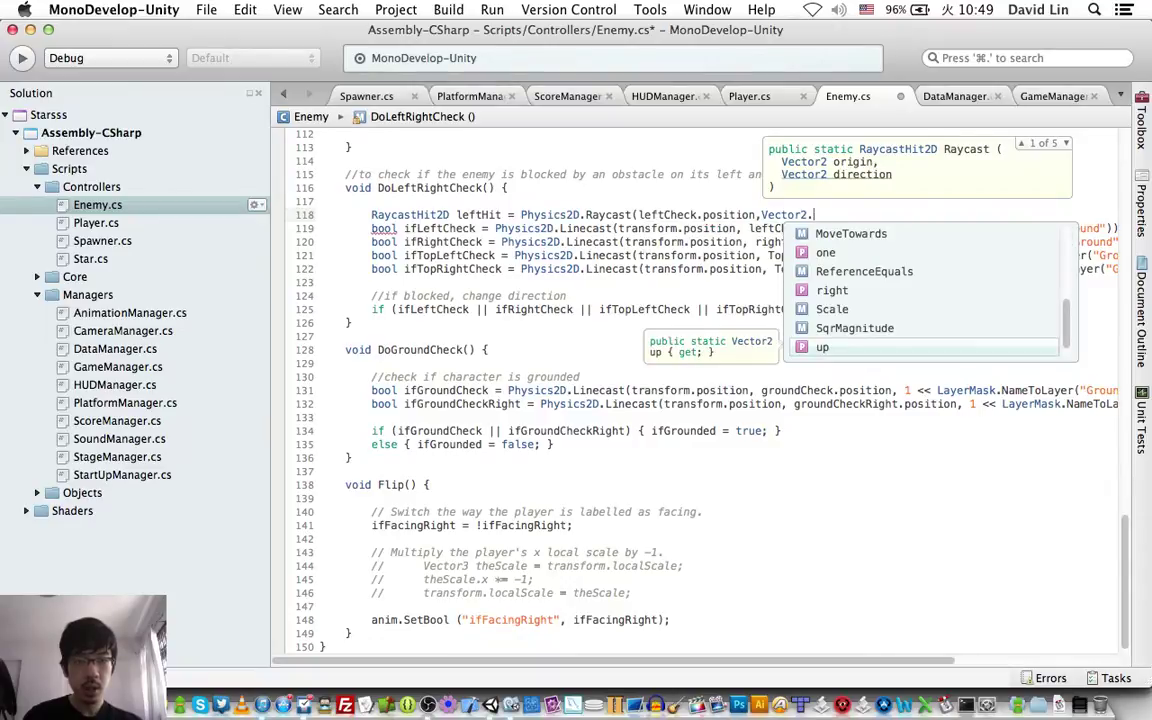
text(do)
key(BackSpace)
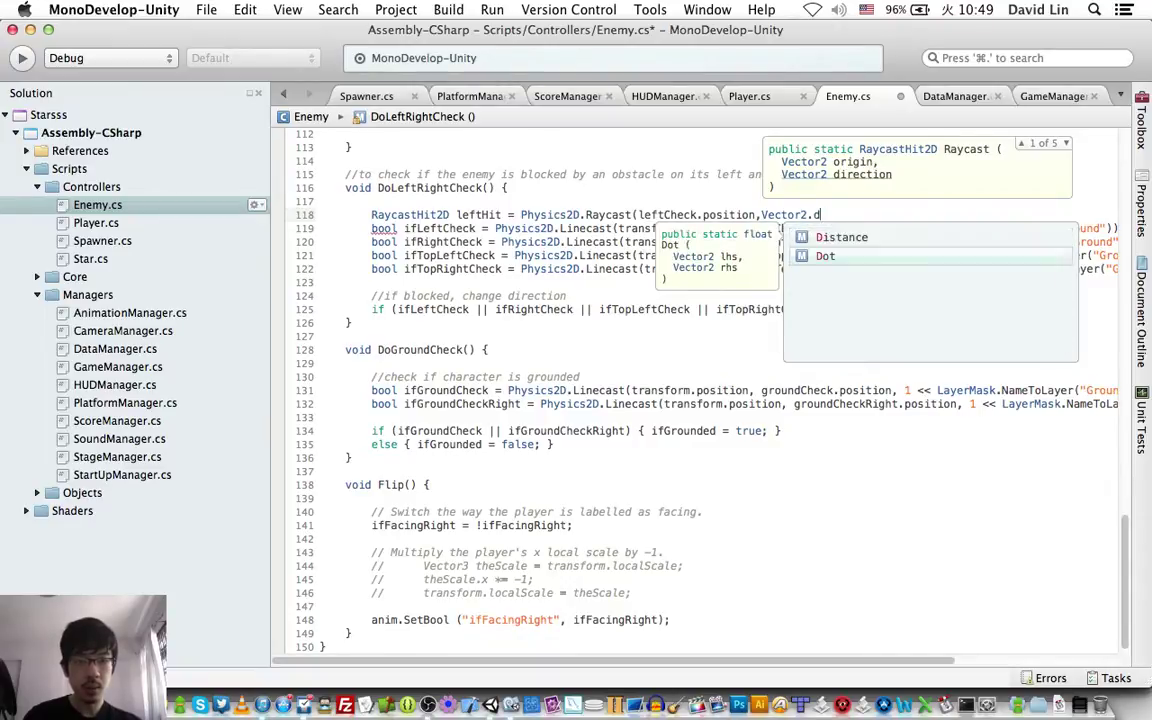
key(BackSpace)
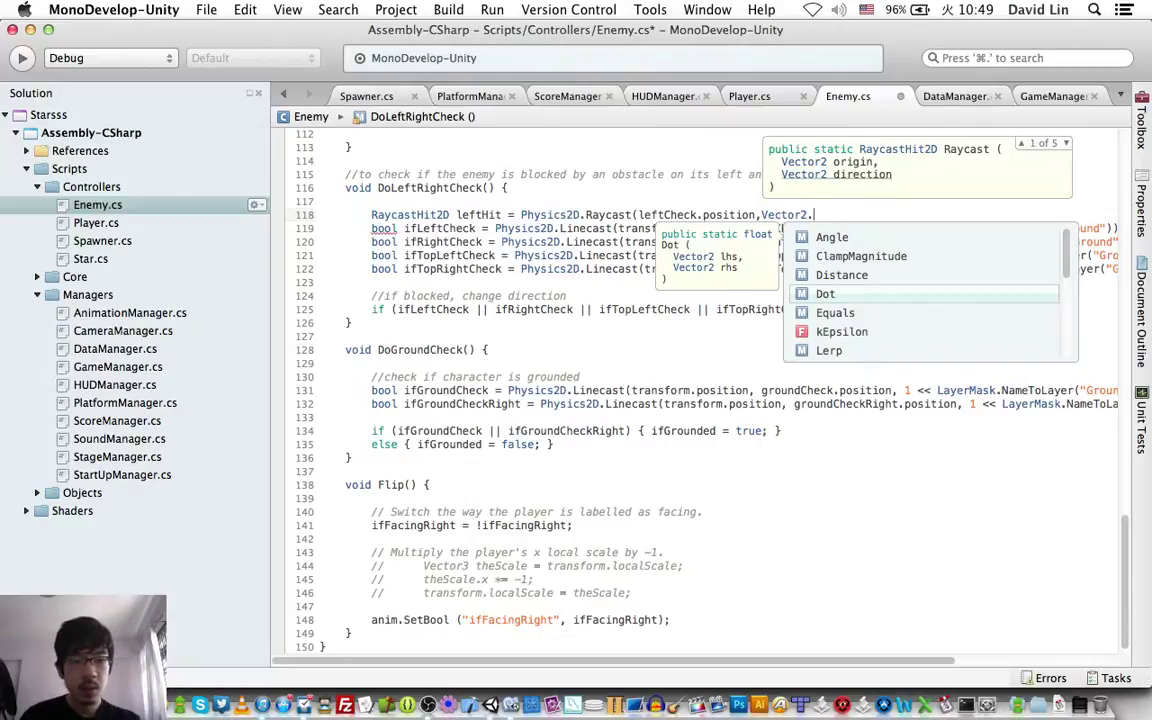
key(Down)
key(Down)
key(Down)
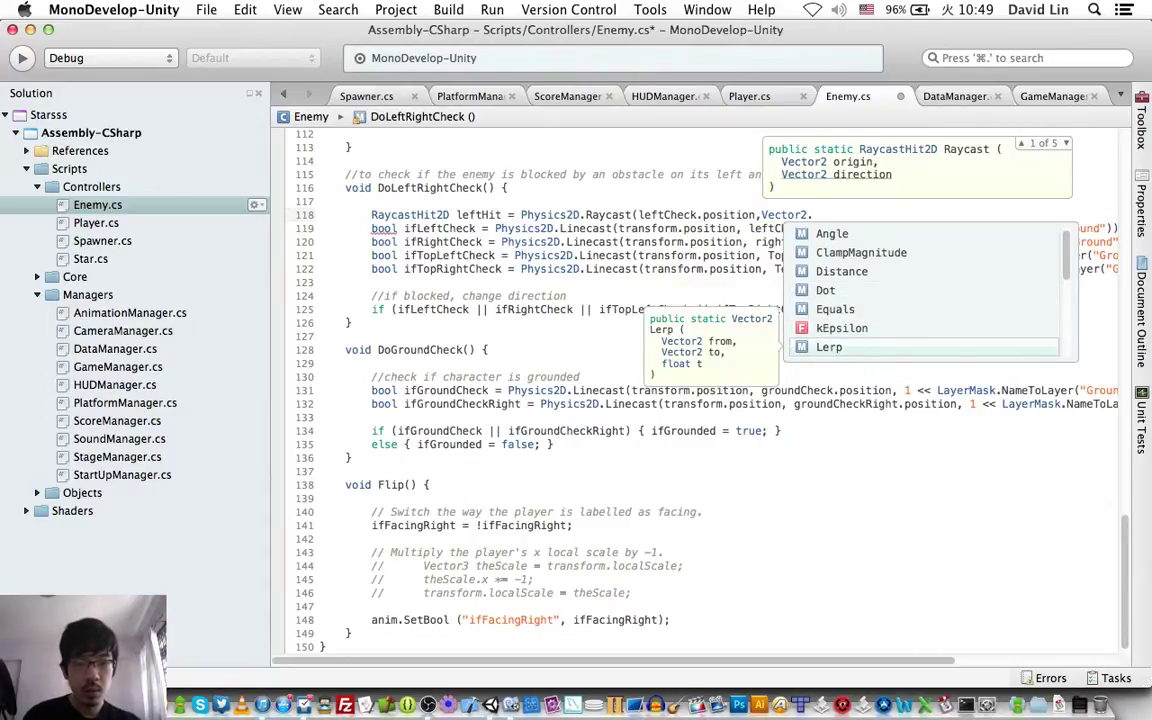
key(Down)
key(Down)
key(Down)
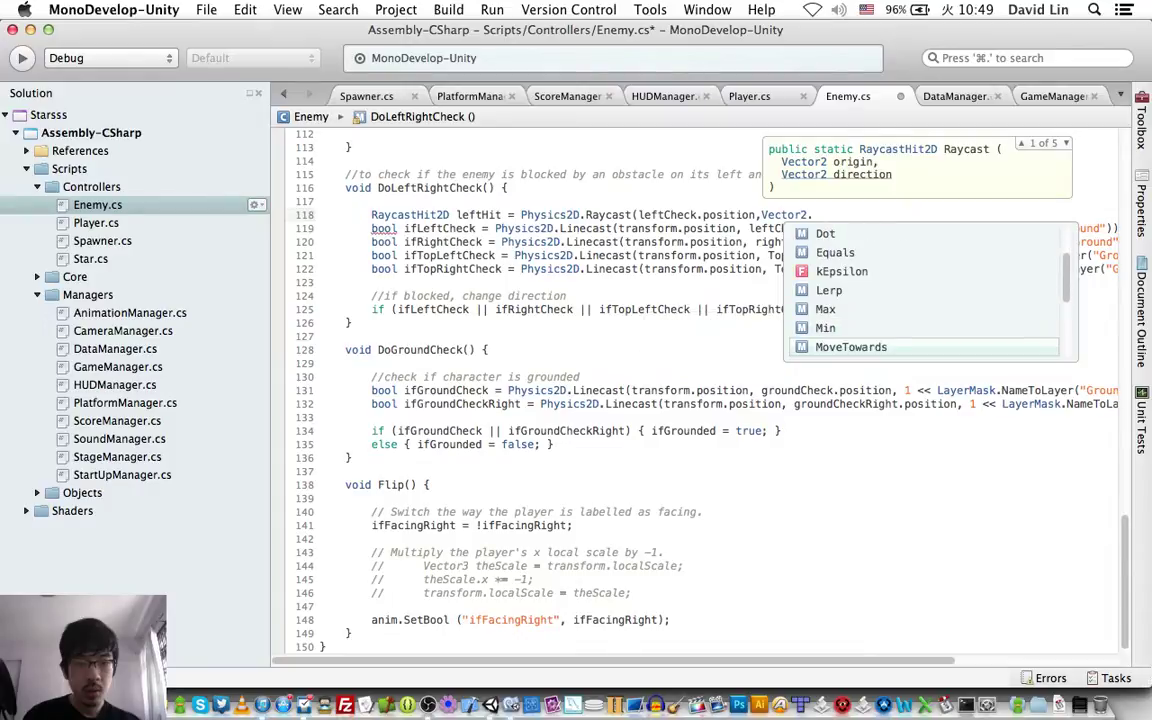
key(Down)
key(Down)
key(Down)
key(Down)
key(Down)
key(Down)
key(Down)
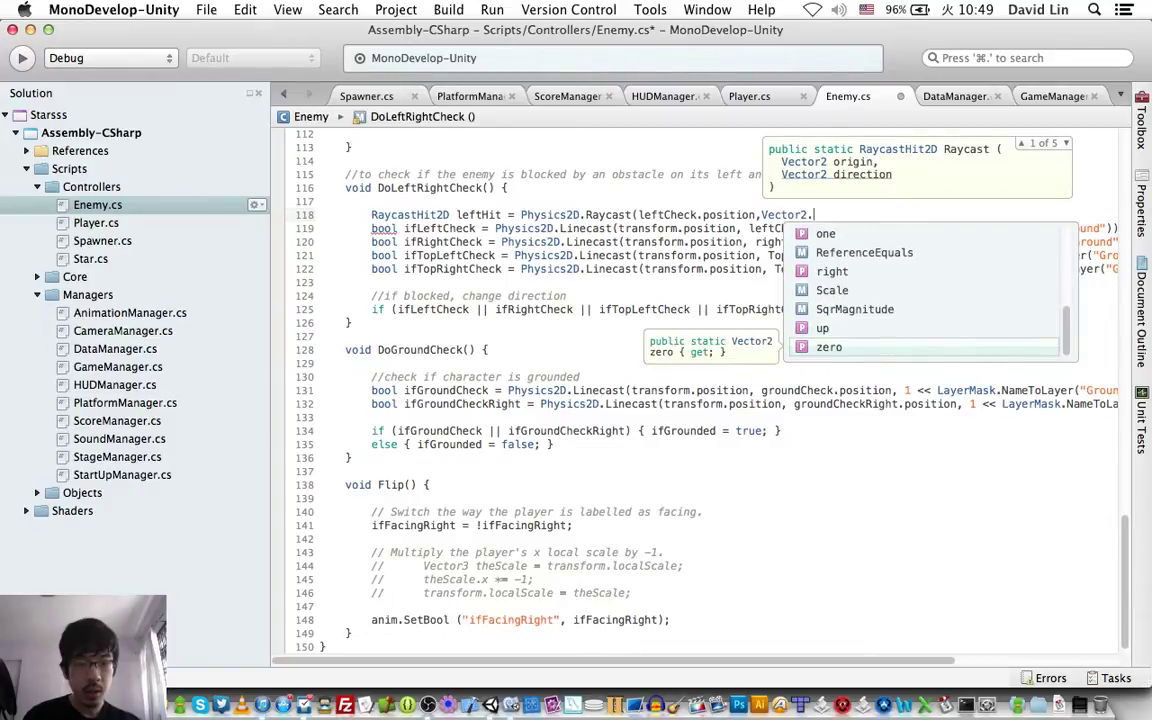
key(Up)
key(Up)
key(Up)
key(Up)
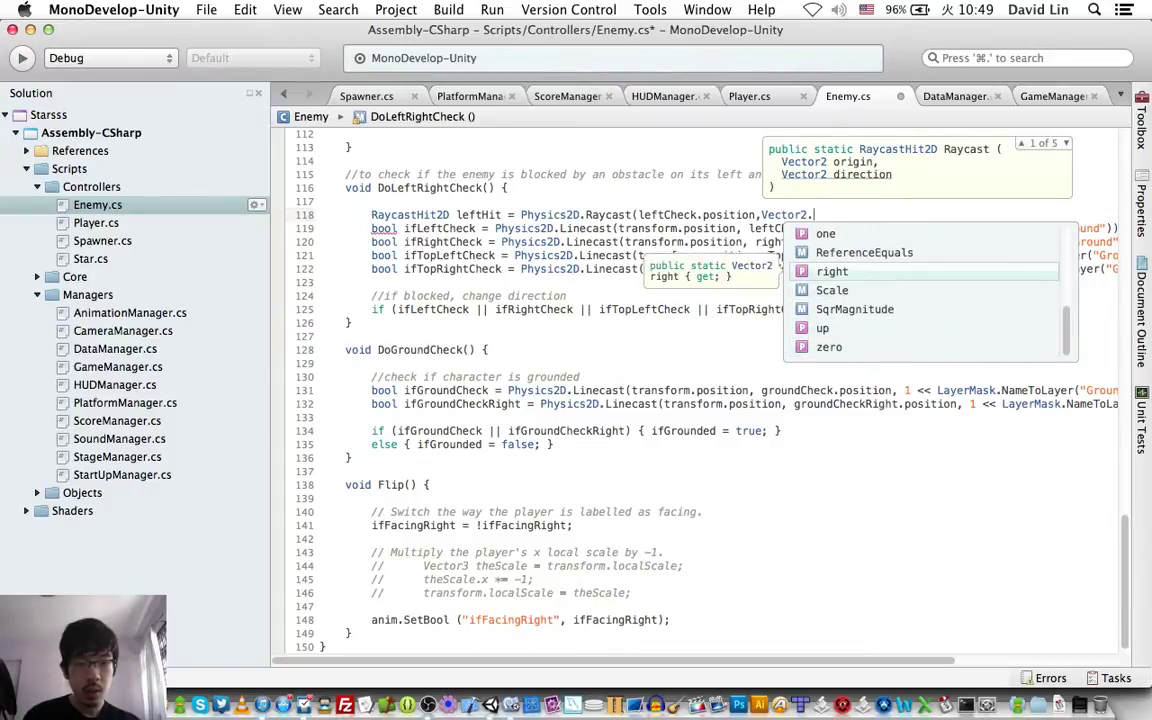
key(Return)
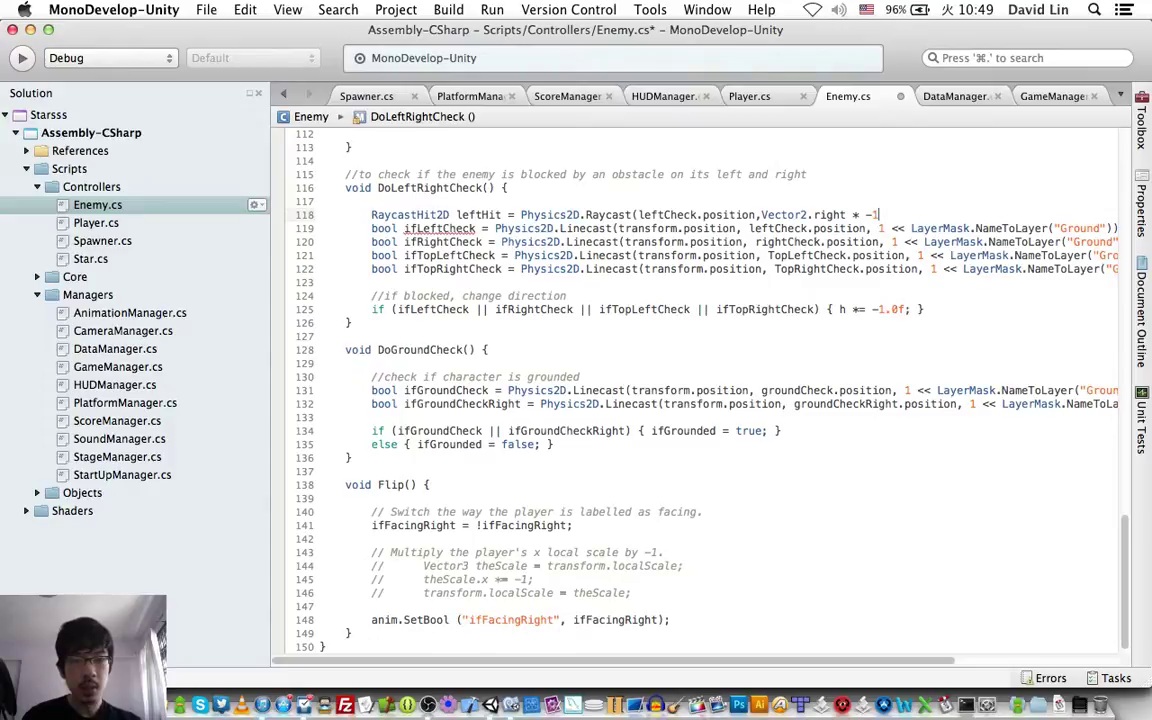
Step: Delete the 'right * -1,' direction argument and reselect Vector2.right from the completion list
text(,)
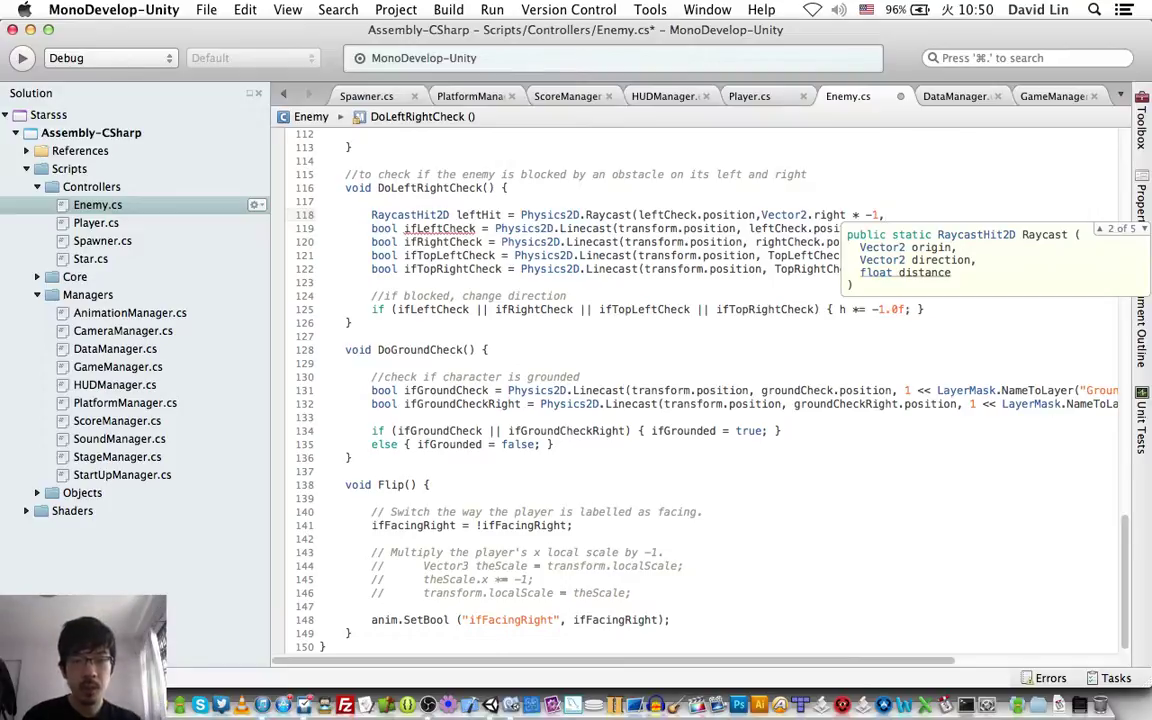
drag(885, 214, 813, 214)
key(BackSpace)
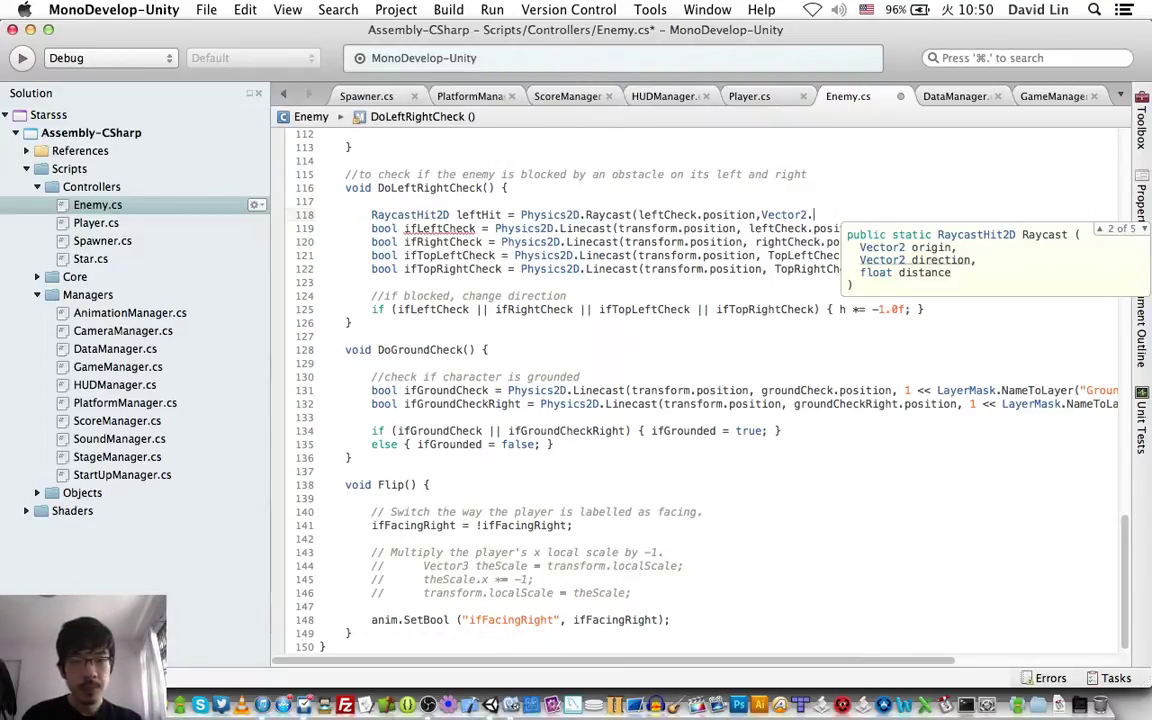
text(le)
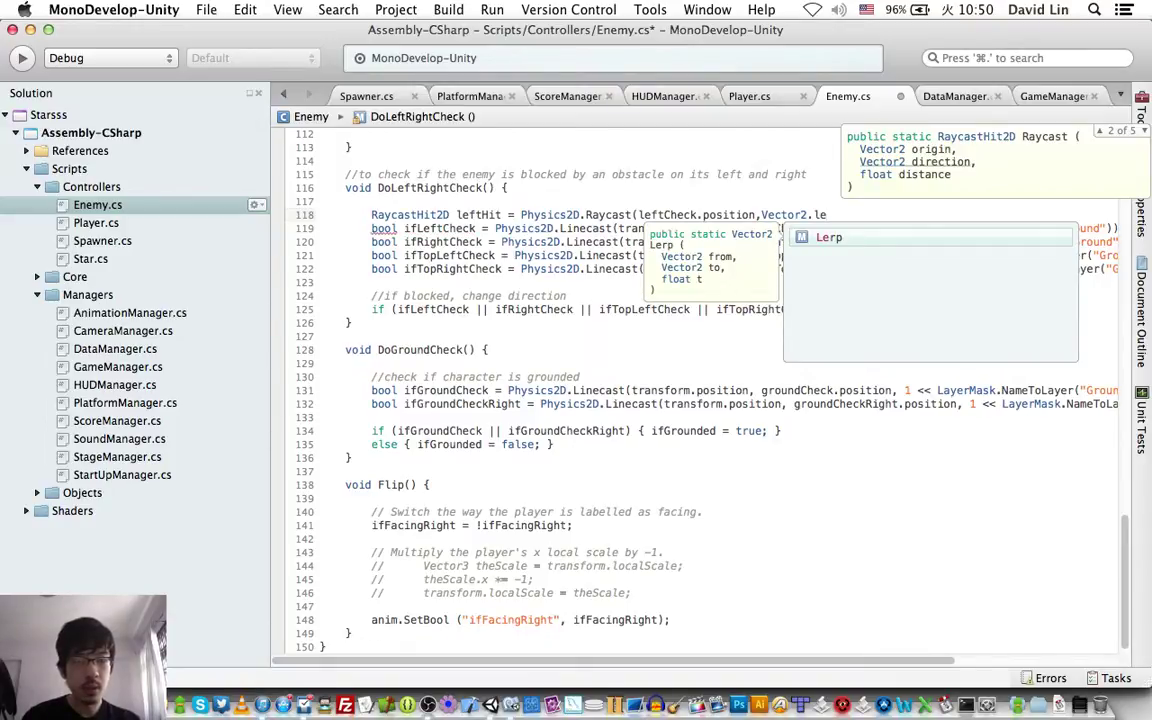
key(BackSpace)
key(BackSpace)
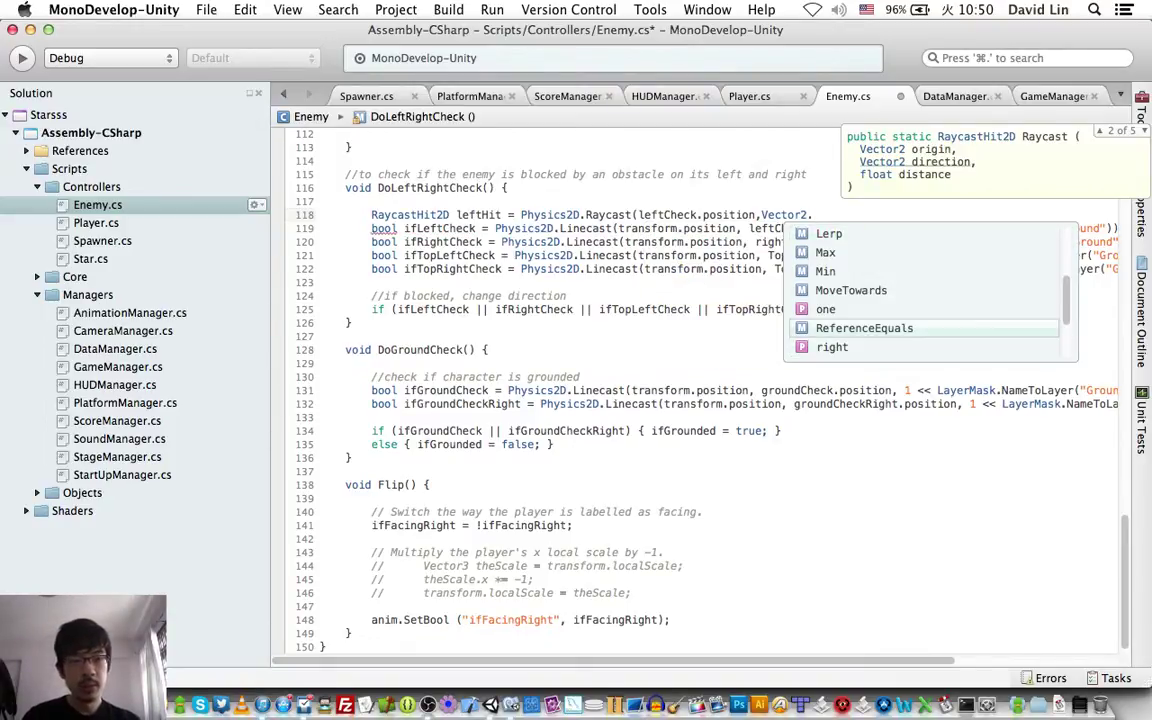
key(Up)
key(Up)
key(Up)
key(Up)
key(Up)
key(Up)
key(Up)
key(Up)
key(Up)
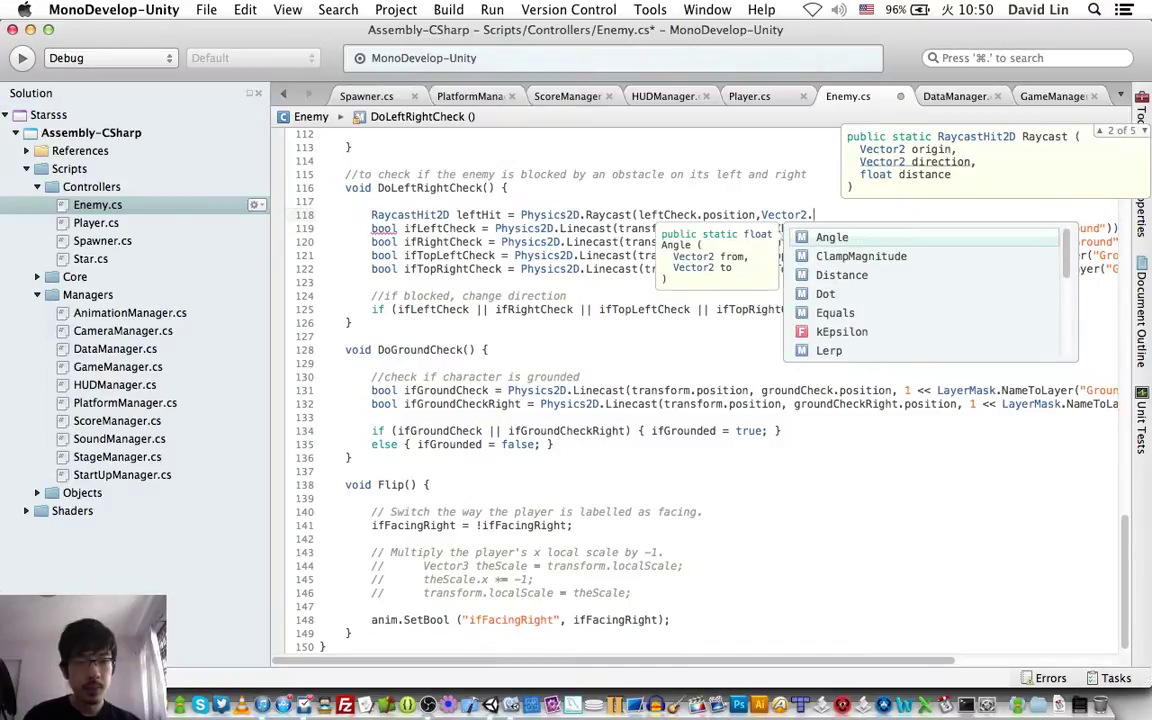
key(Down)
key(Down)
key(Down)
key(Down)
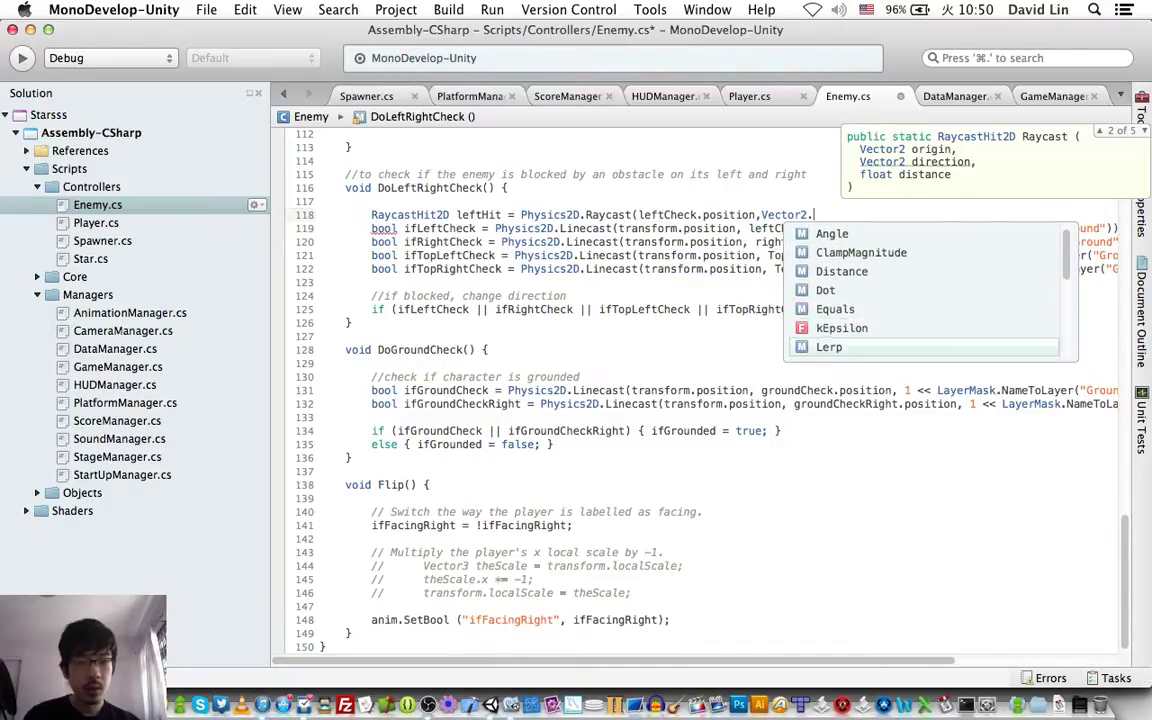
key(Down)
key(Down)
key(Down)
key(Down)
key(Down)
key(Down)
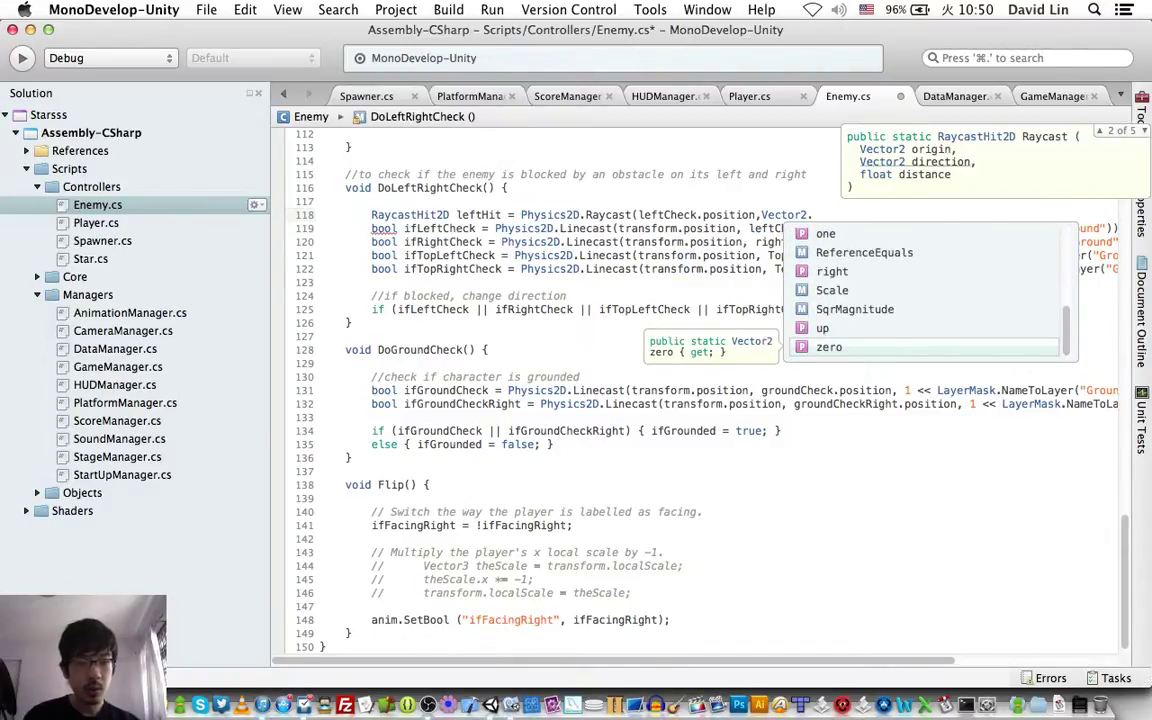
key(Up)
key(Up)
key(Up)
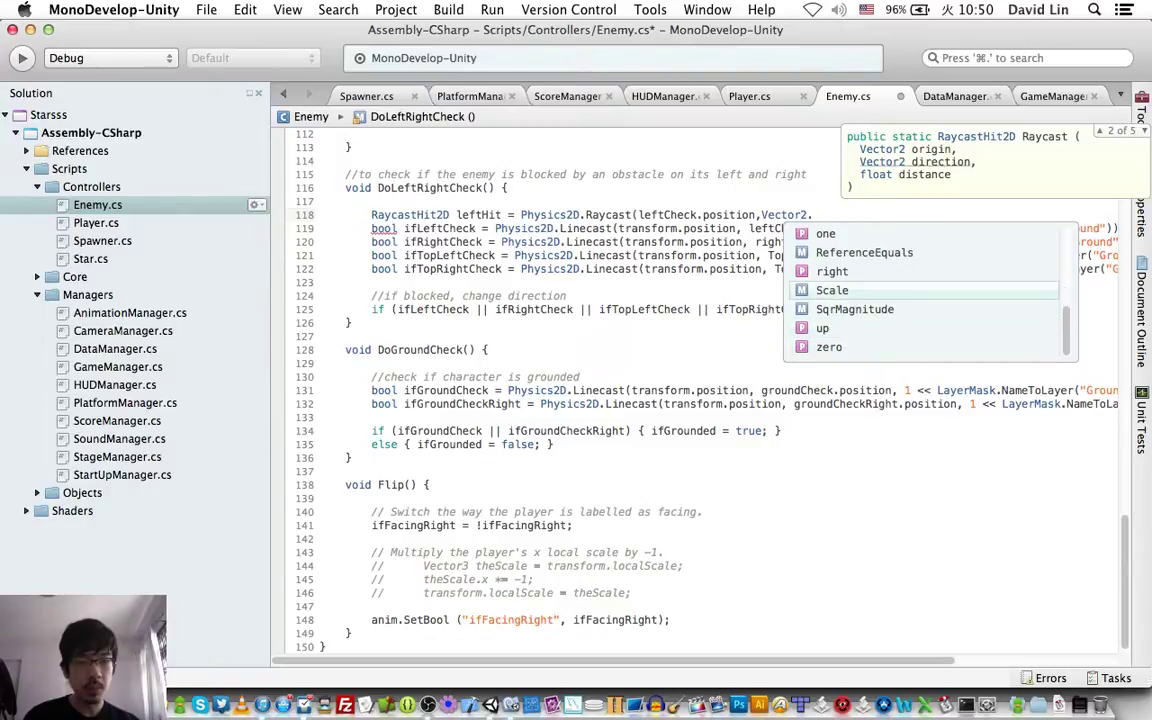
key(Up)
key(Return)
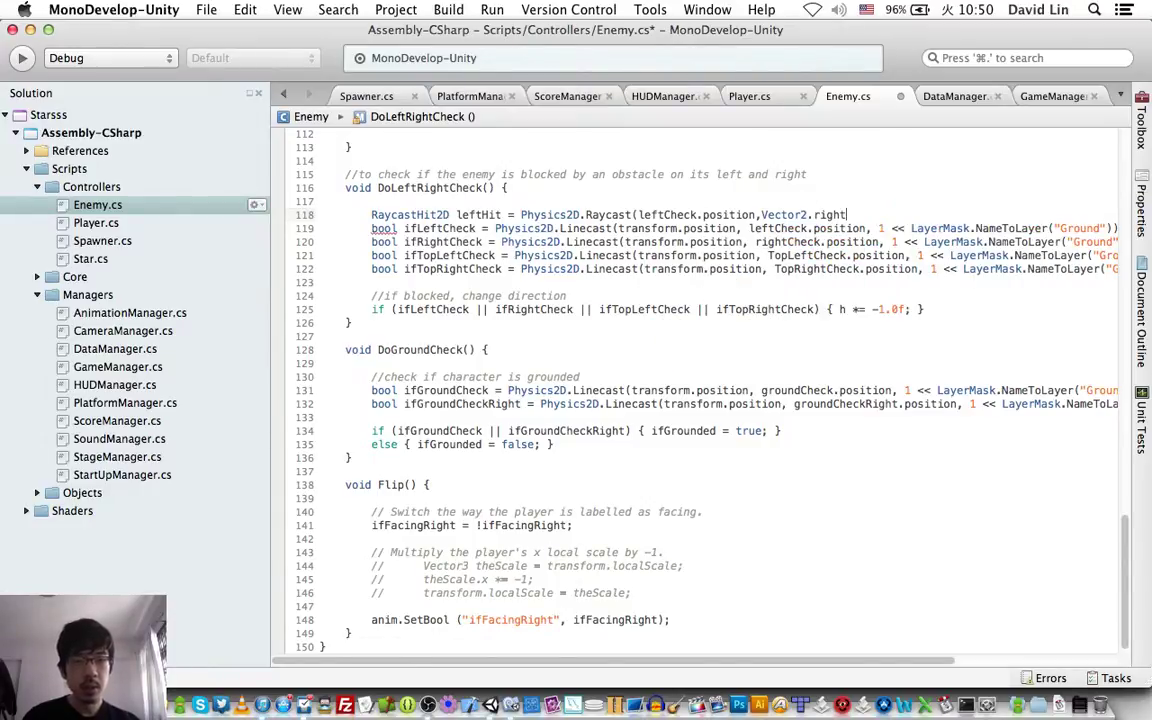
Step: Finish the leftHit raycast with * -1.0f and distance 0.5f, ending the line
text( * -1.0f)
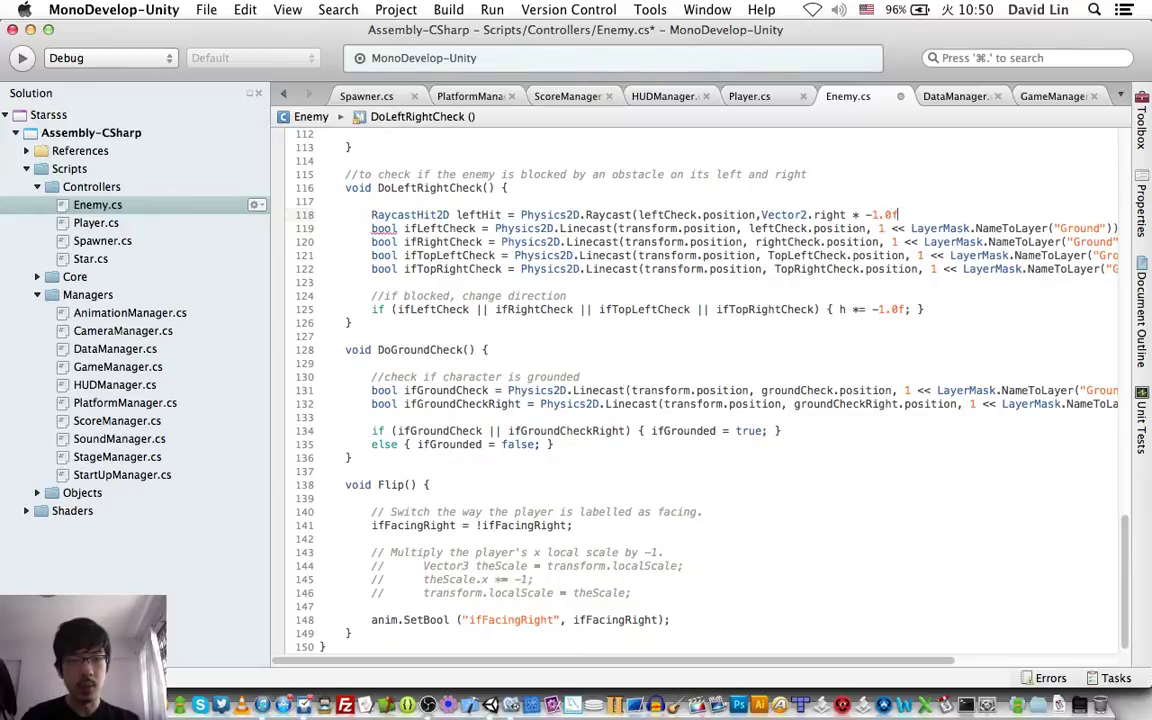
text(,)
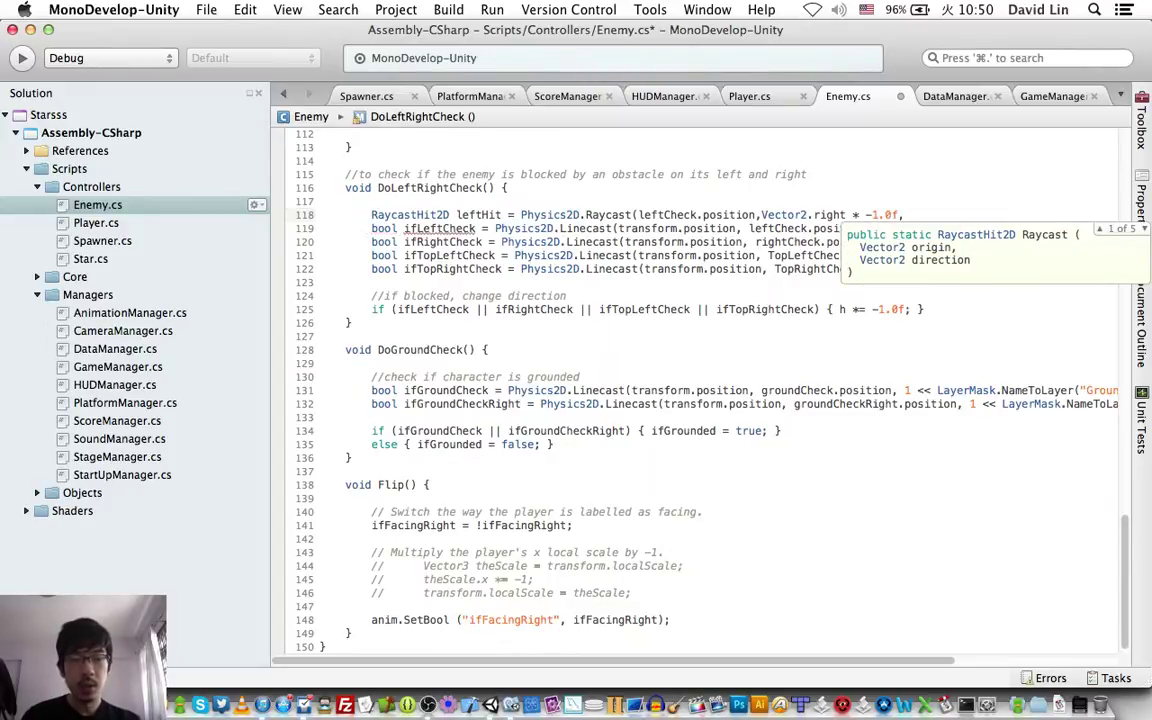
key(Down)
key(Down)
key(Up)
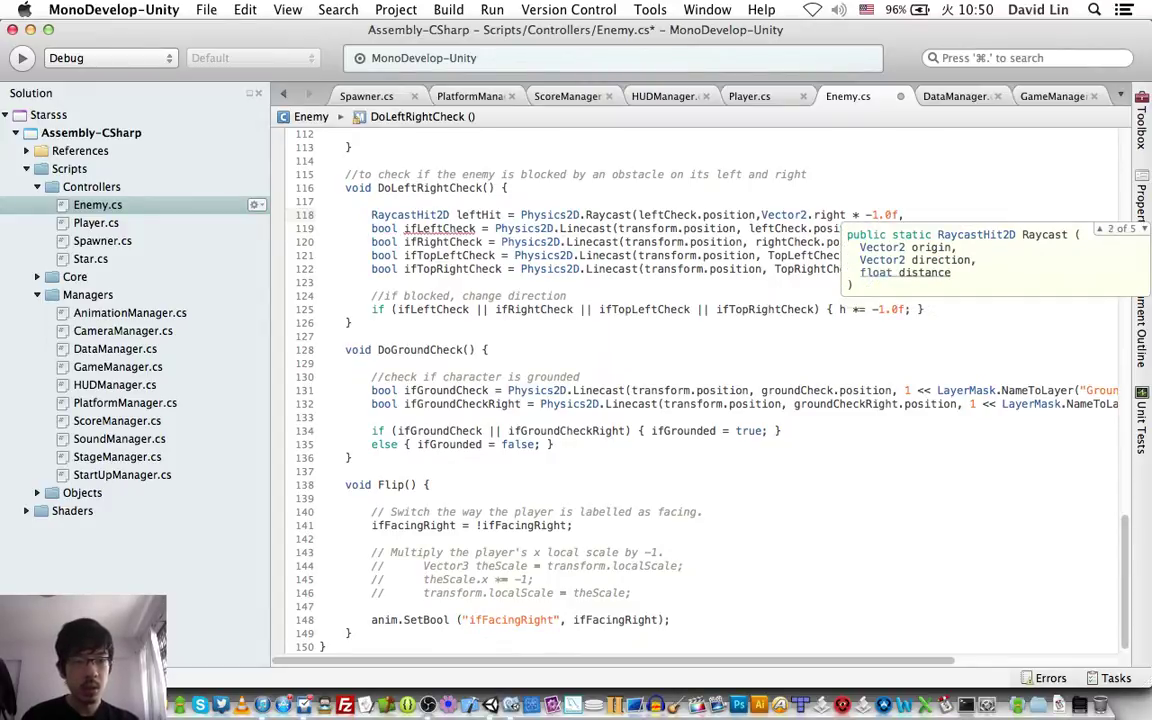
text(0.5)
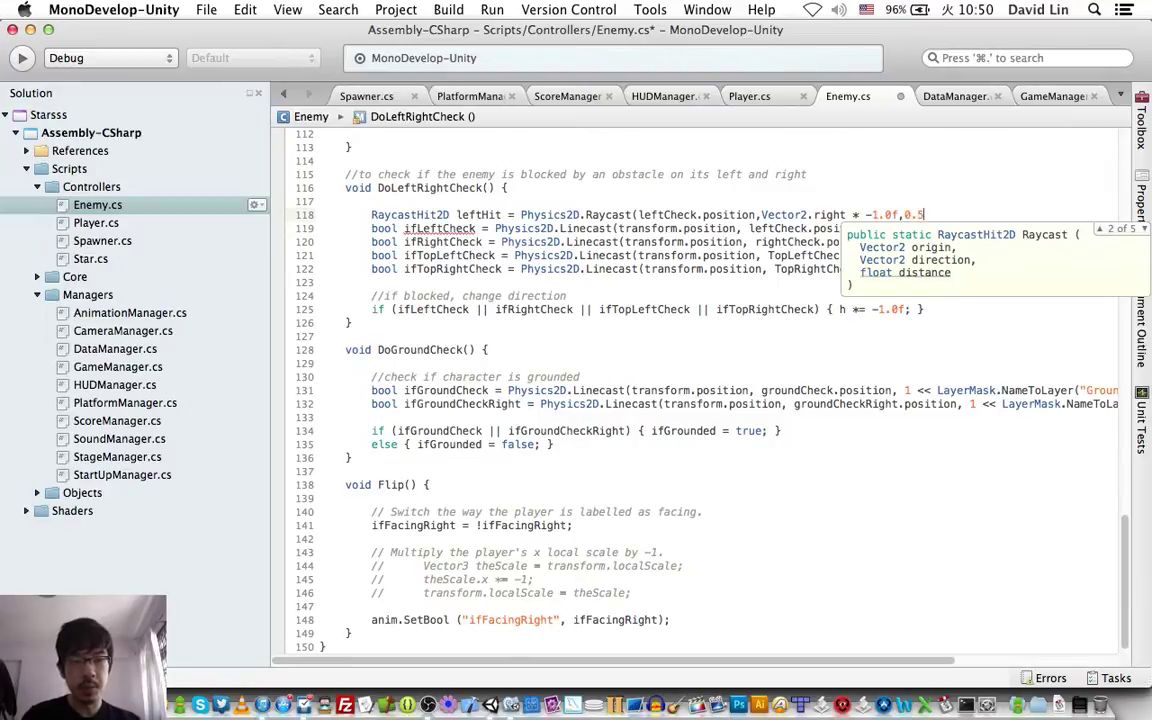
text(f);)
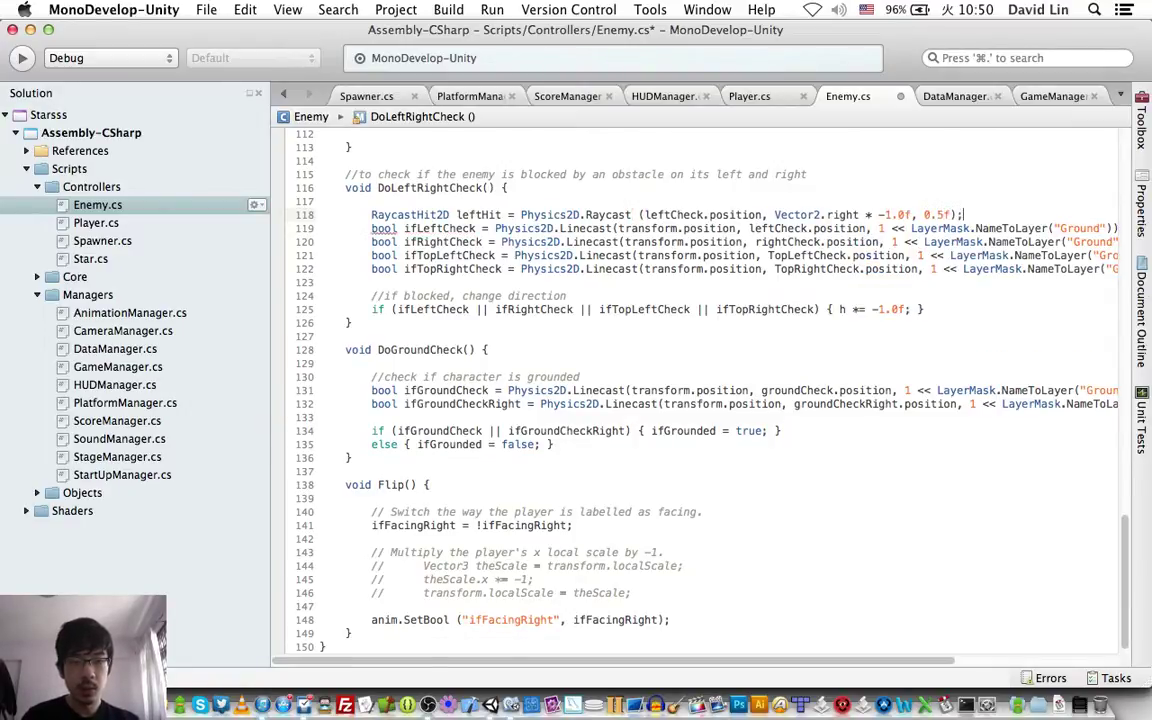
key(Return)
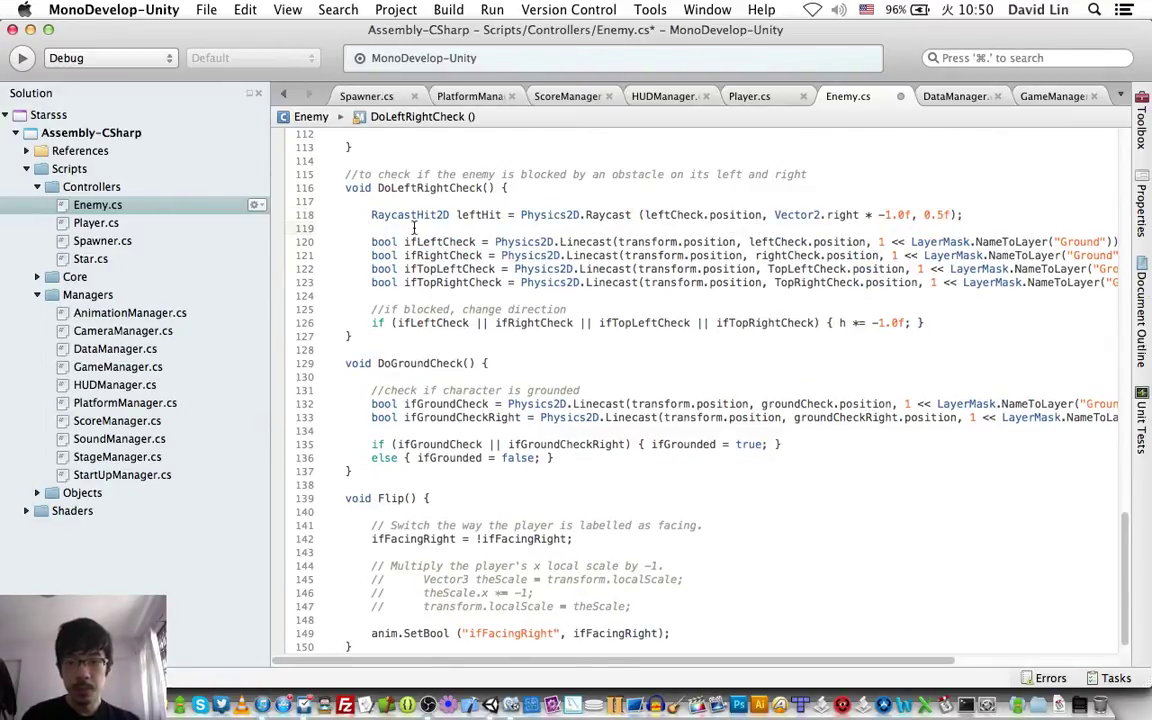
Step: Duplicate the leftHit raycast line into three more raycast lines below it
triple_click(467, 216)
key(super+c)
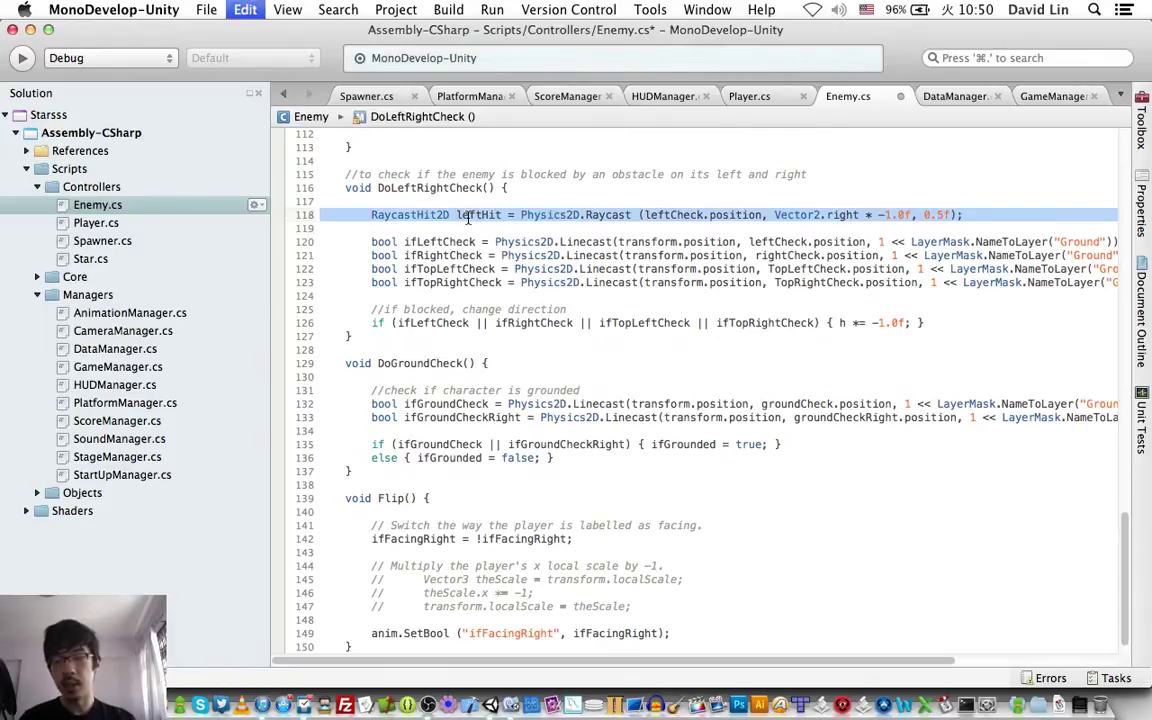
click(481, 228)
key(super+v)
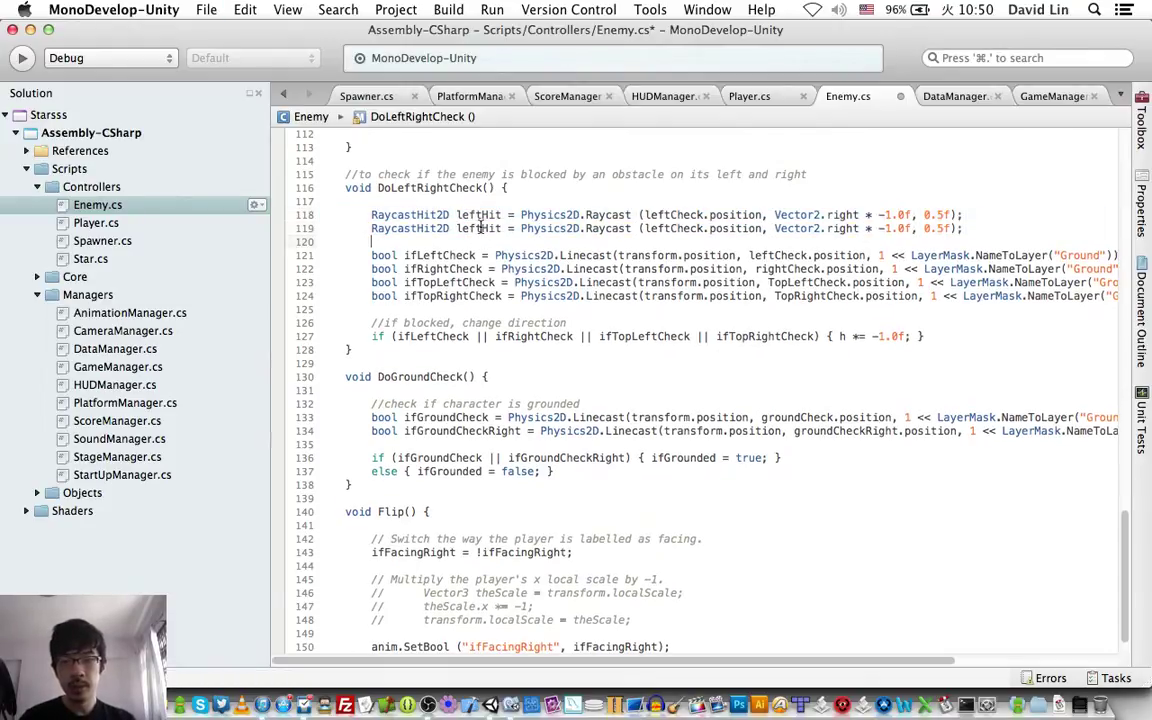
key(super+v)
key(super+v)
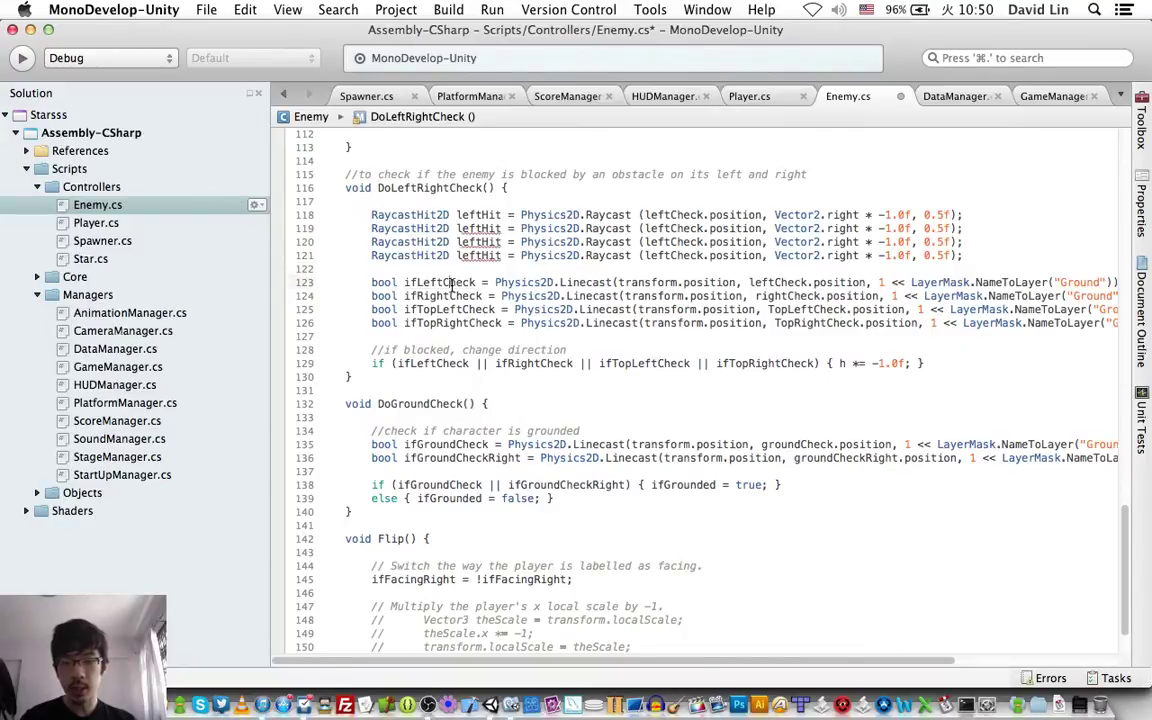
Step: Comment out the four old Linecast check lines
triple_click(479, 284)
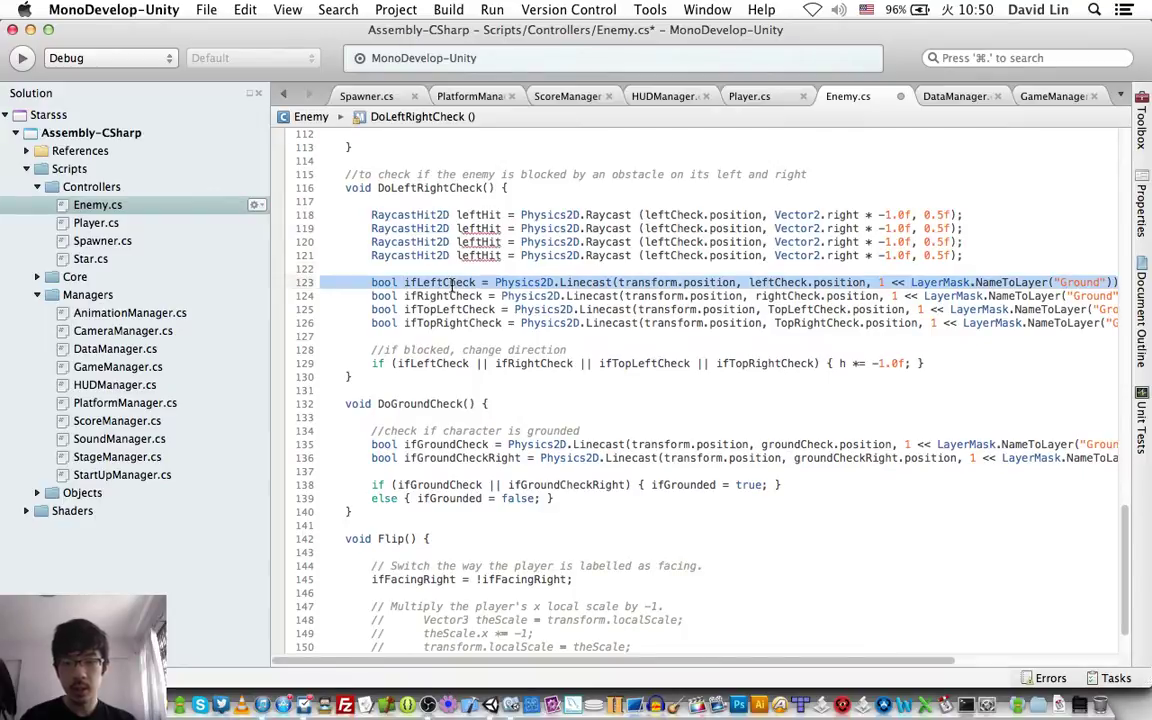
shift+click(528, 323)
key(super+slash)
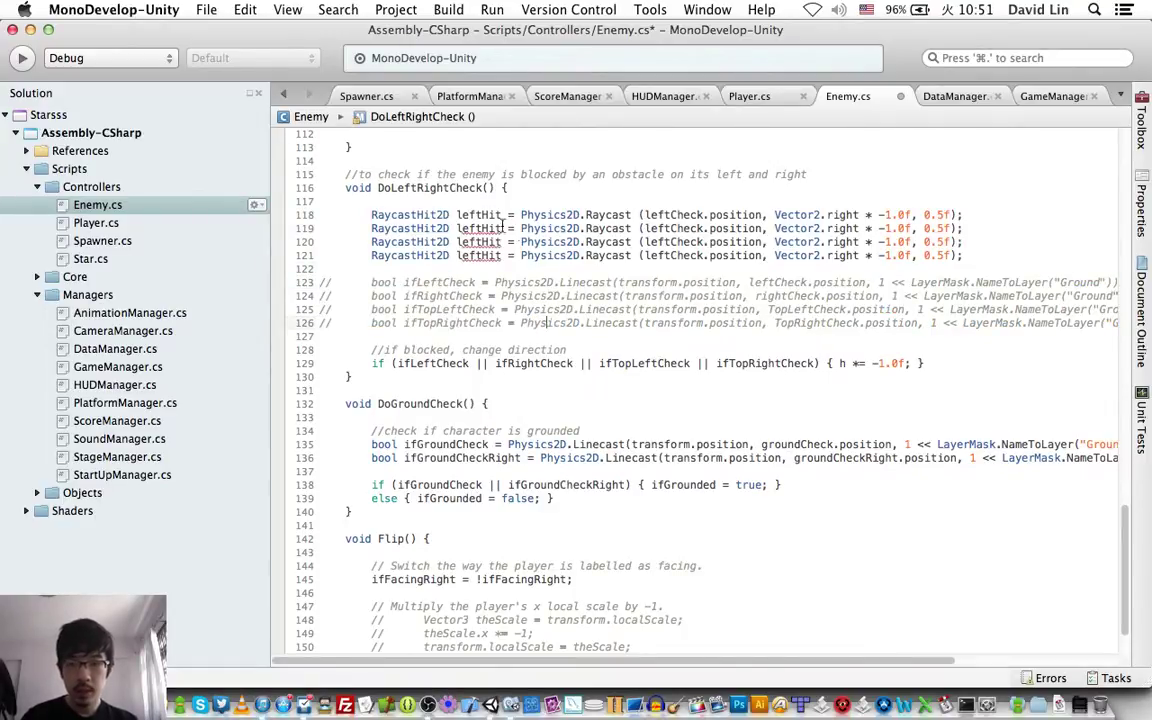
Step: Rename the duplicated raycast variables to rightHit, topLeftHit and topRightHit
double_click(479, 229)
text(rightHit)
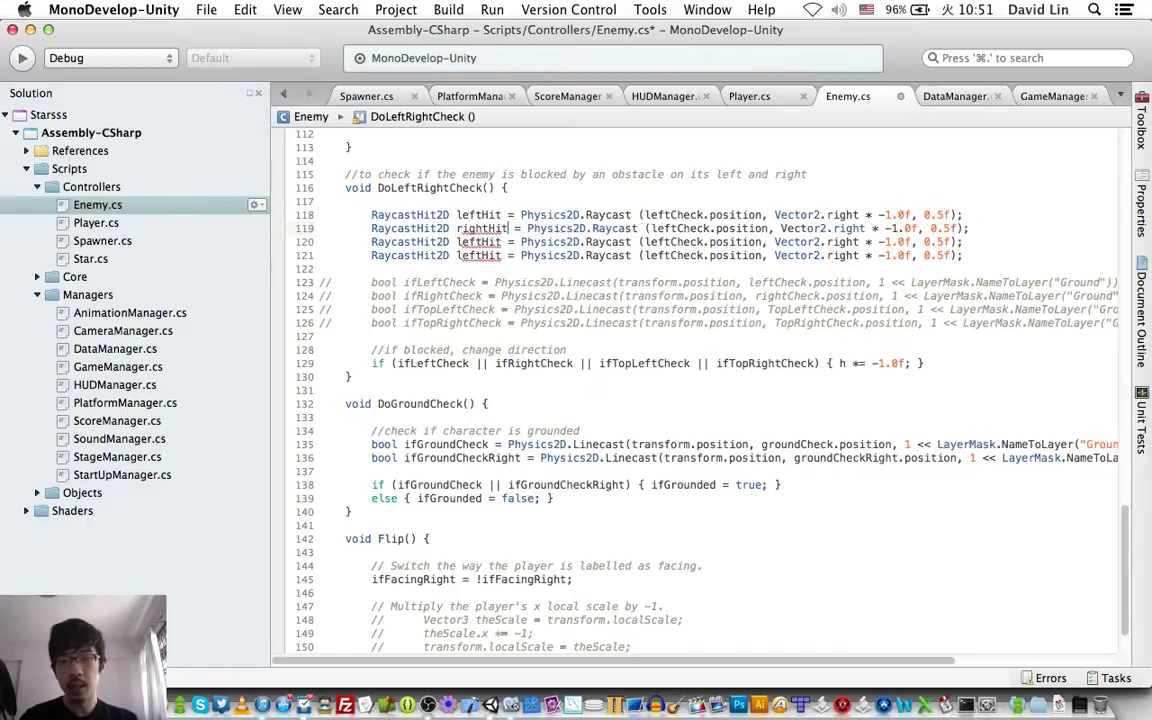
key(Down)
double_click(479, 242)
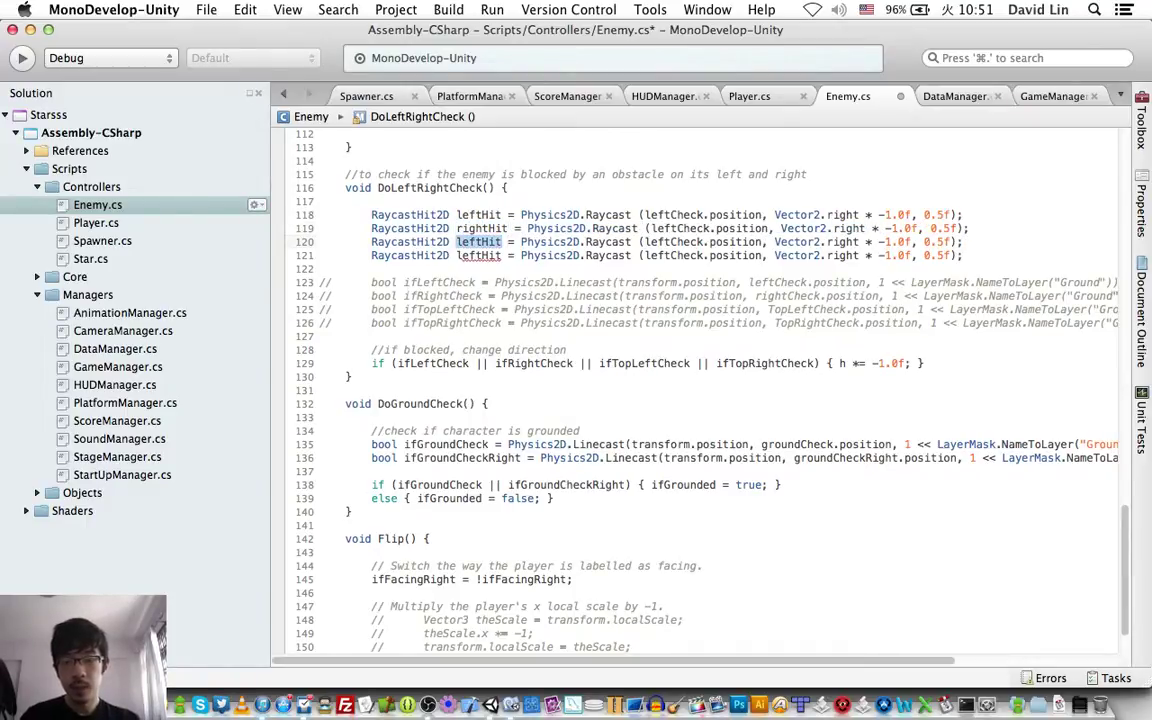
text(top)
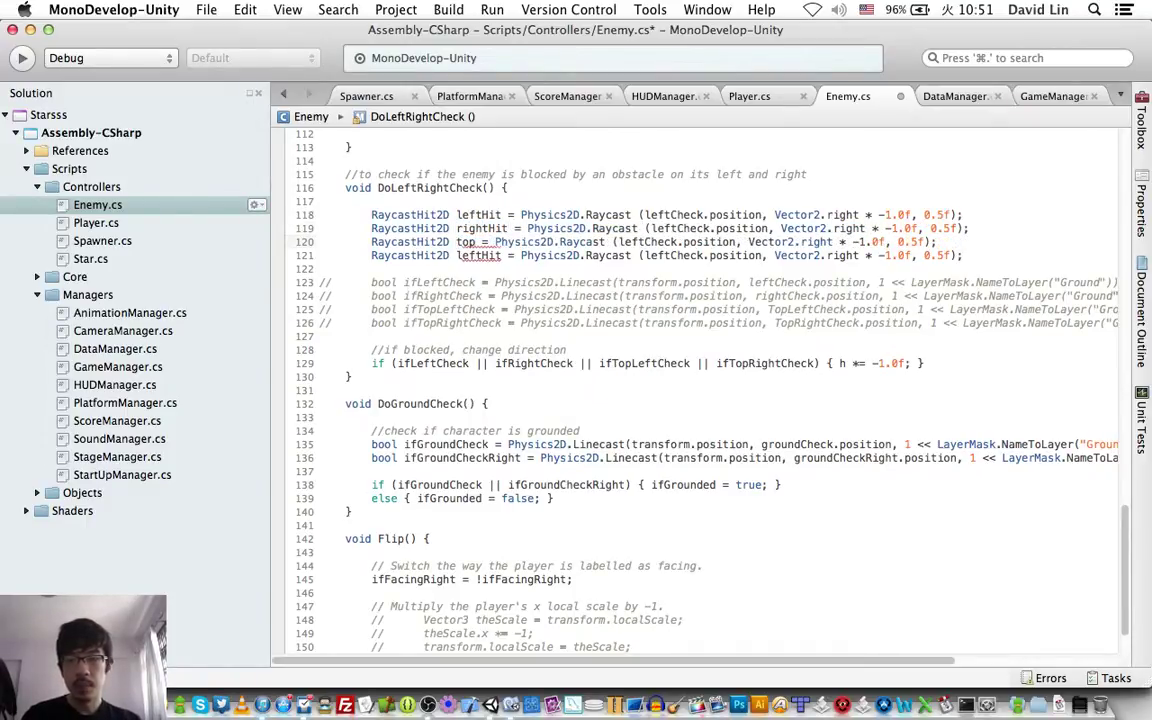
text(LeftHit)
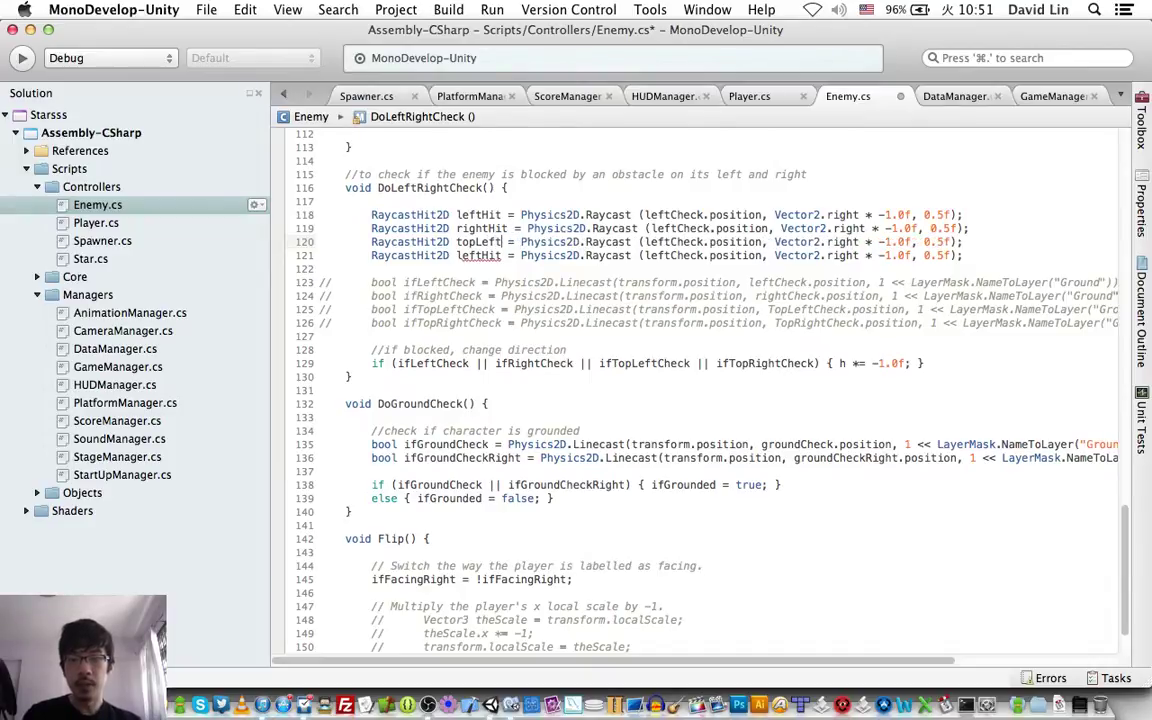
key(Down)
key(alt+shift+Left)
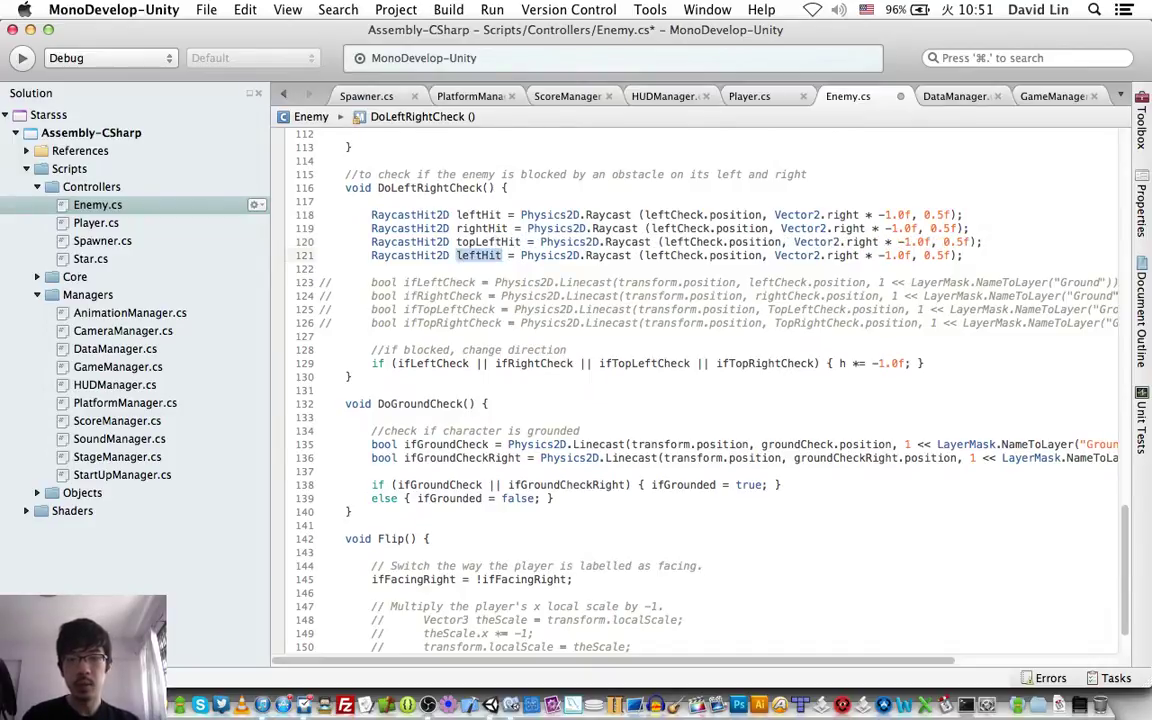
text(topRightHit)
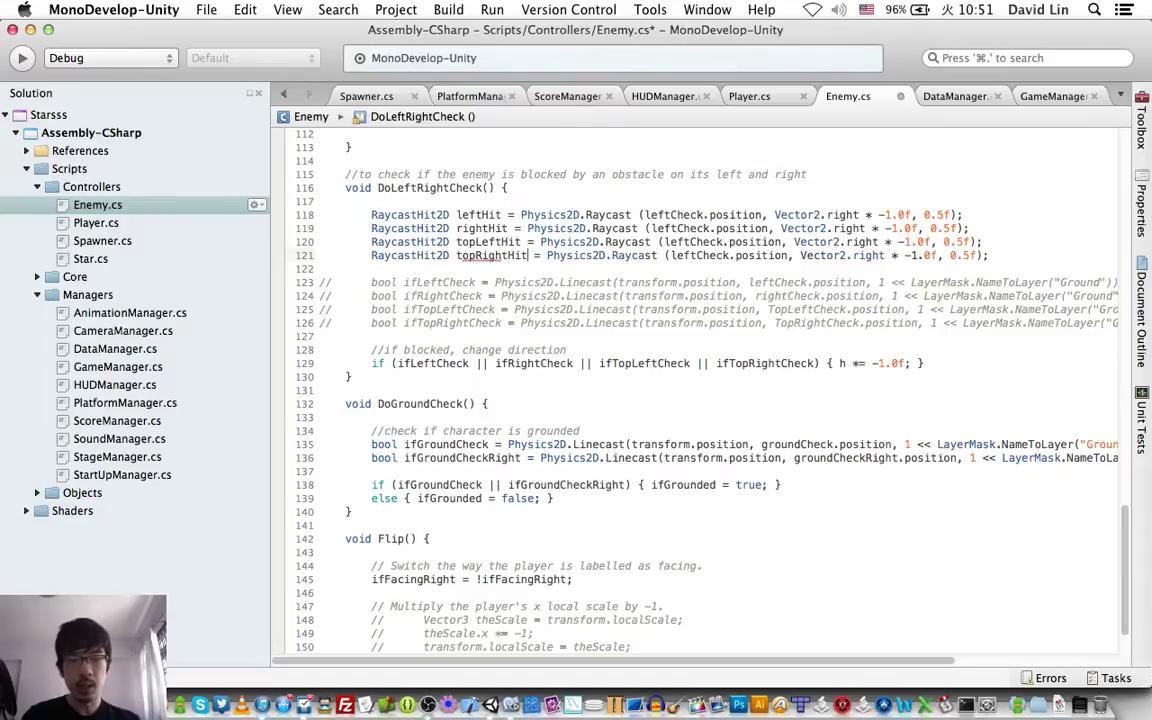
Step: Set the new raycasts' origins to rightCheck, TopLeftCheck and TopRightCheck
key(super+s)
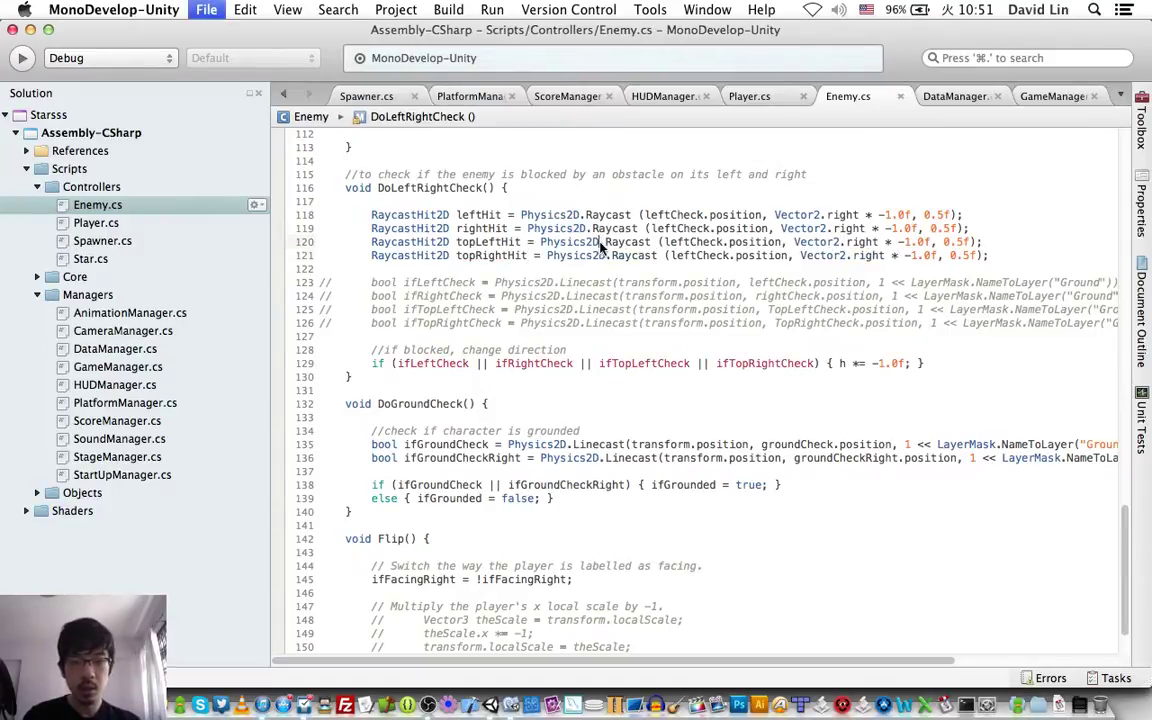
double_click(688, 228)
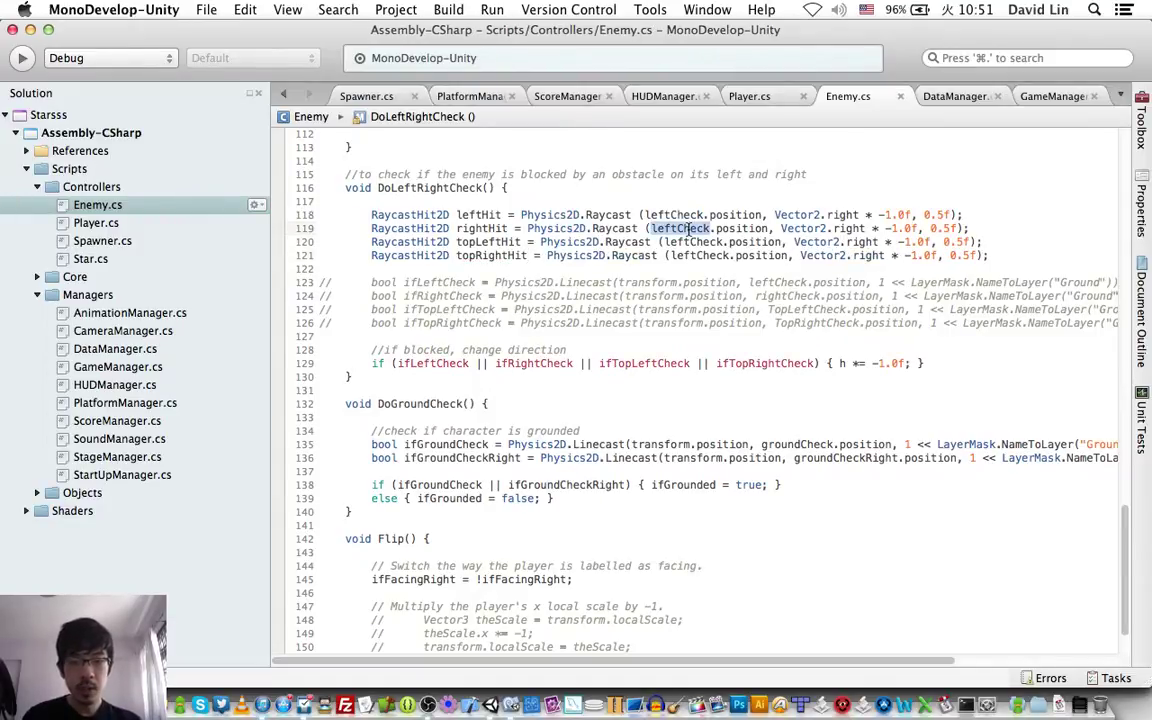
text(rig)
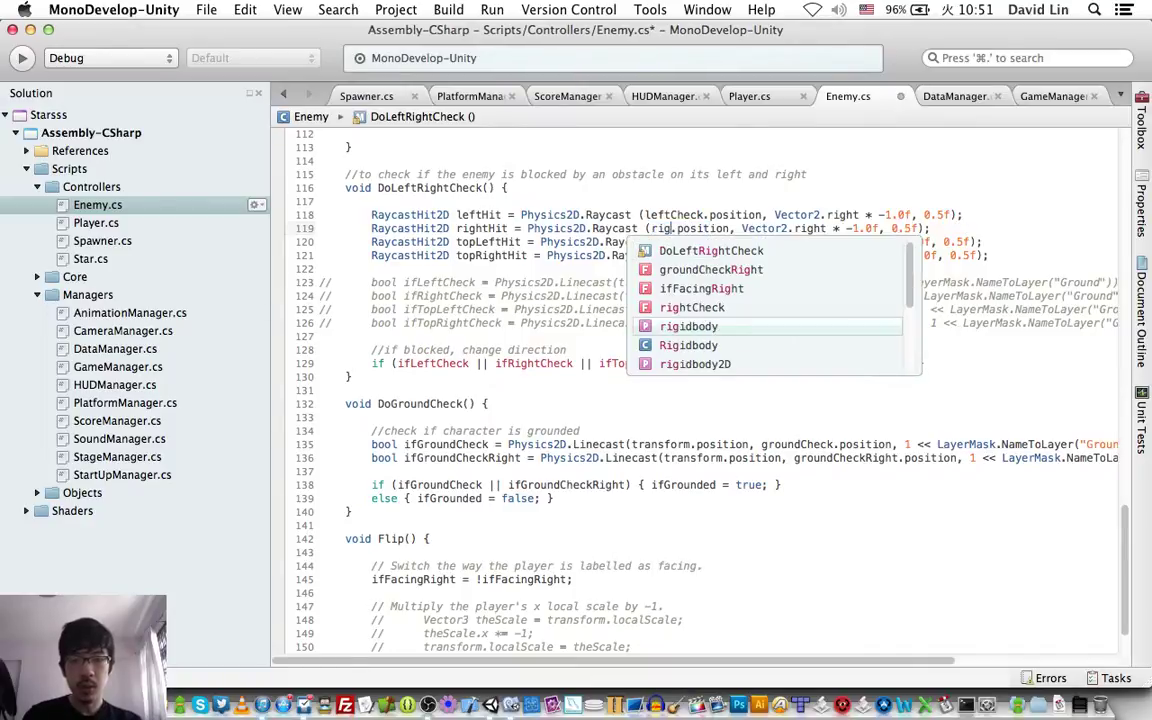
key(Return)
double_click(709, 242)
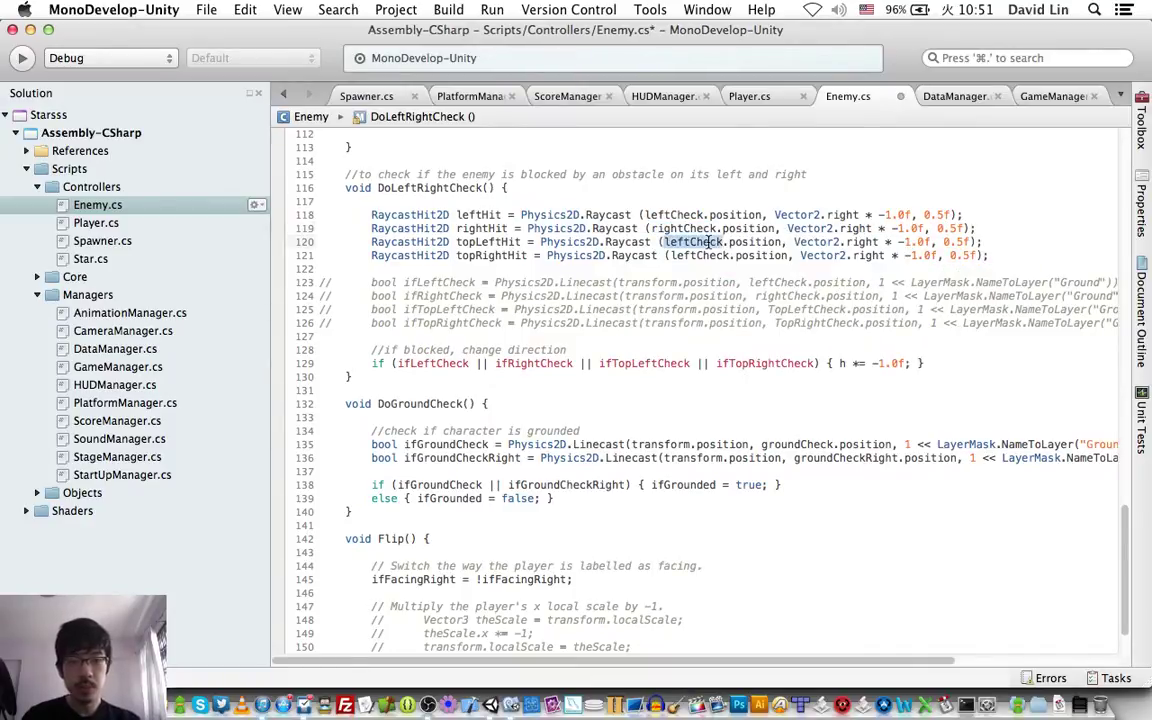
text(Top)
key(Return)
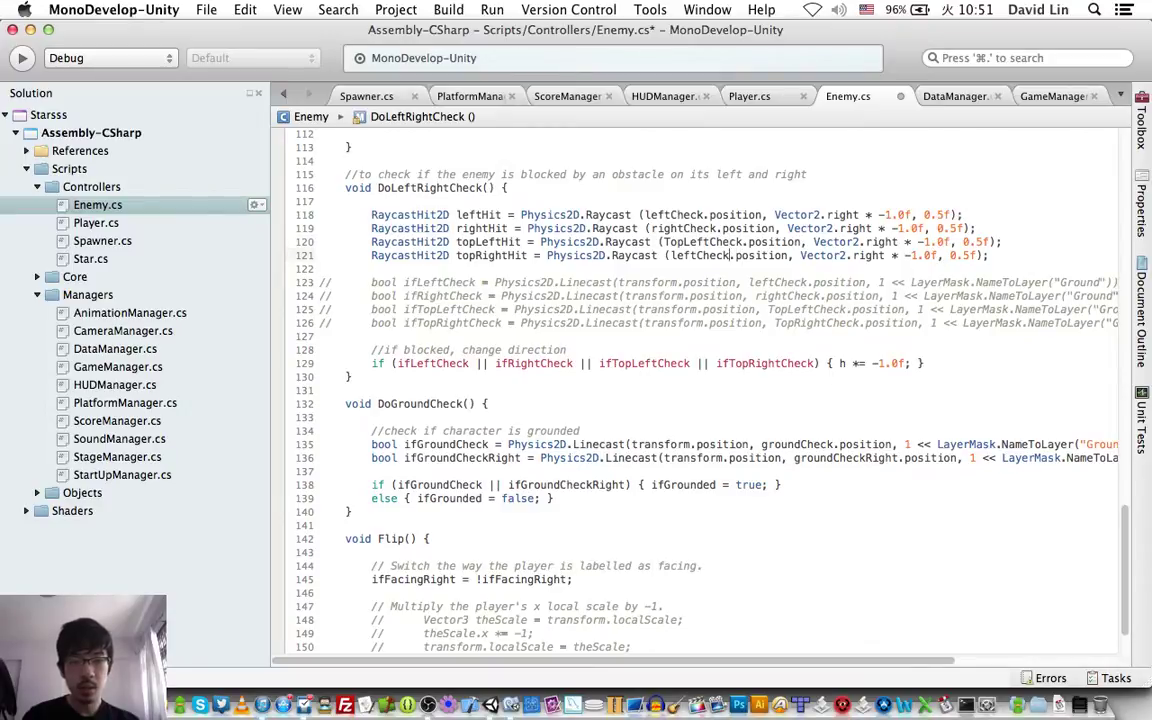
double_click(729, 255)
text(TopR)
key(Return)
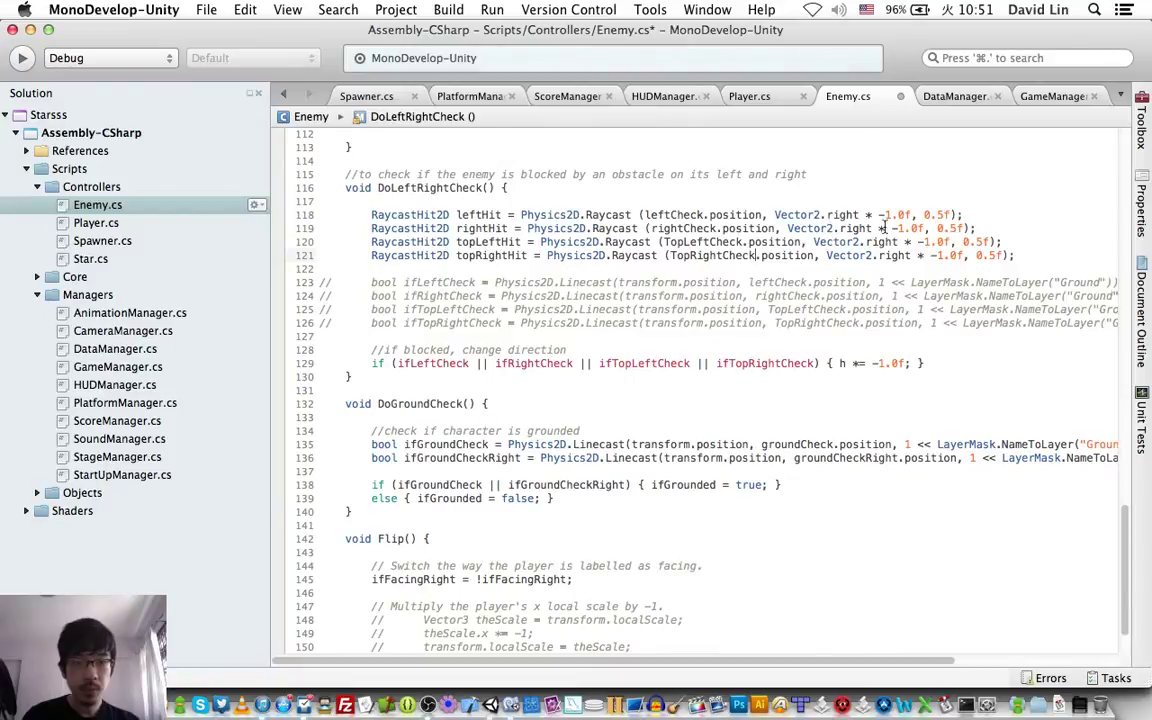
Step: Remove the -1 multiplier so rightHit and topRightHit cast along Vector2.right, then save
click(922, 228)
key(BackSpace)
key(BackSpace)
key(BackSpace)
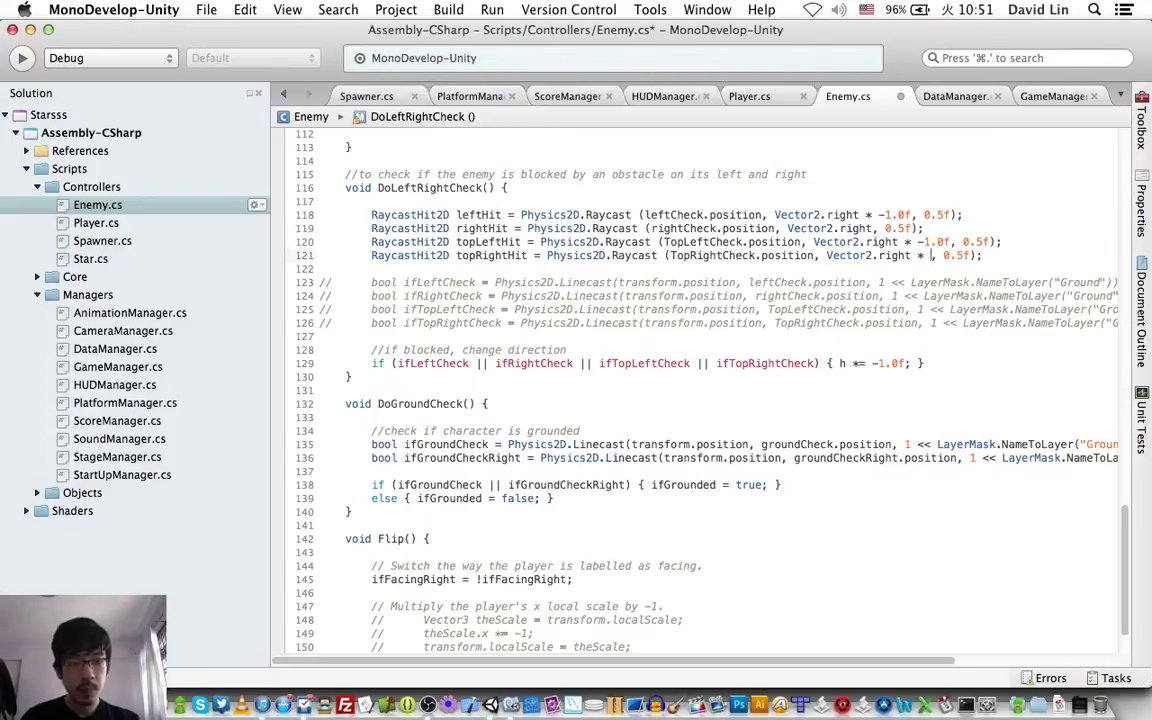
click(962, 257)
key(BackSpace)
key(BackSpace)
key(BackSpace)
key(super+s)
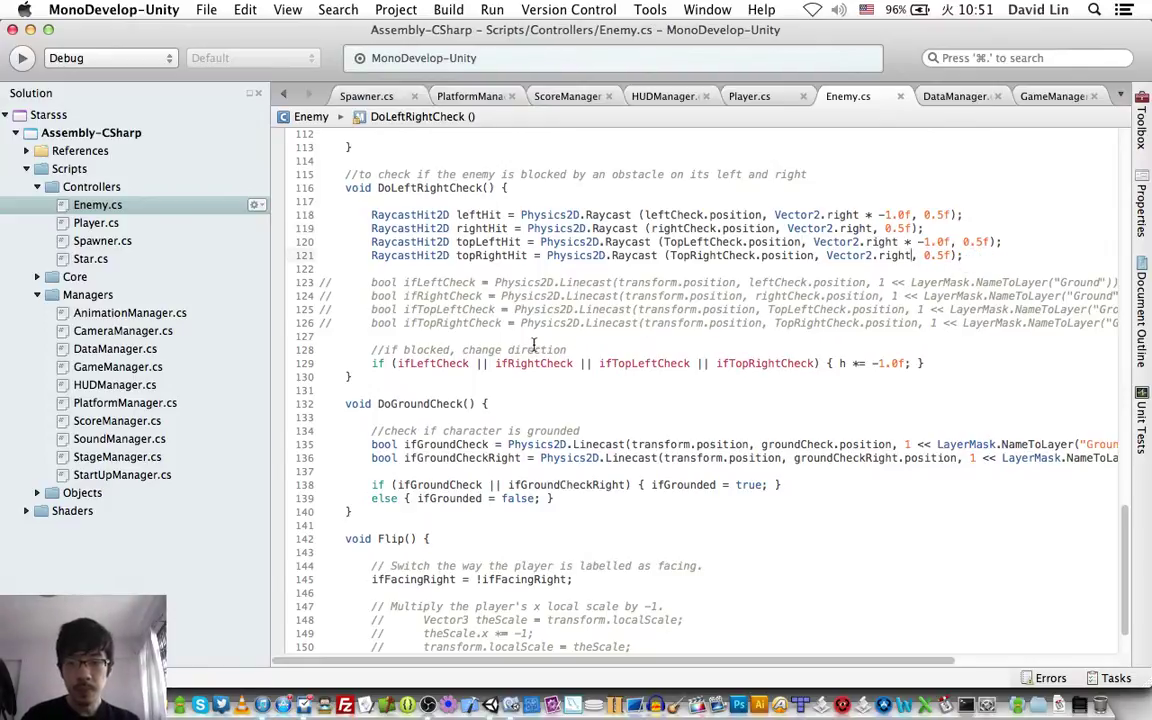
Step: Replace the old direction-change condition with if (leftHit.collider.gameObject.tag == "Ground") { h *= -1.0f; } and save
double_click(433, 363)
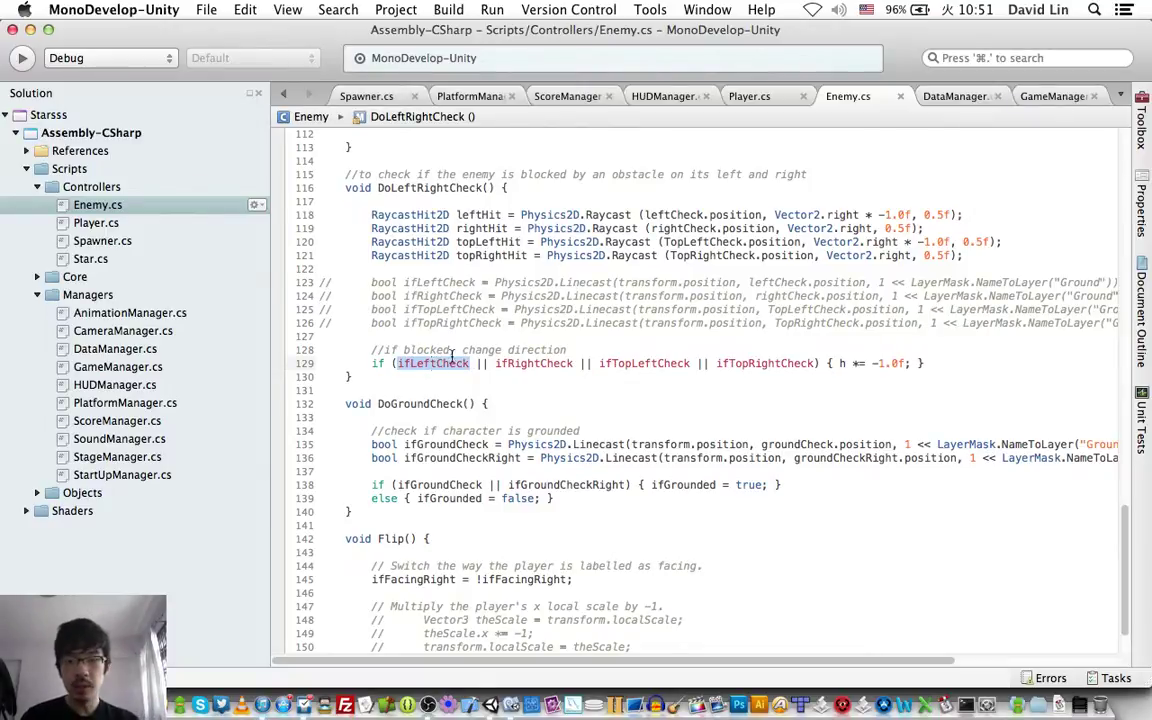
key(super+slash)
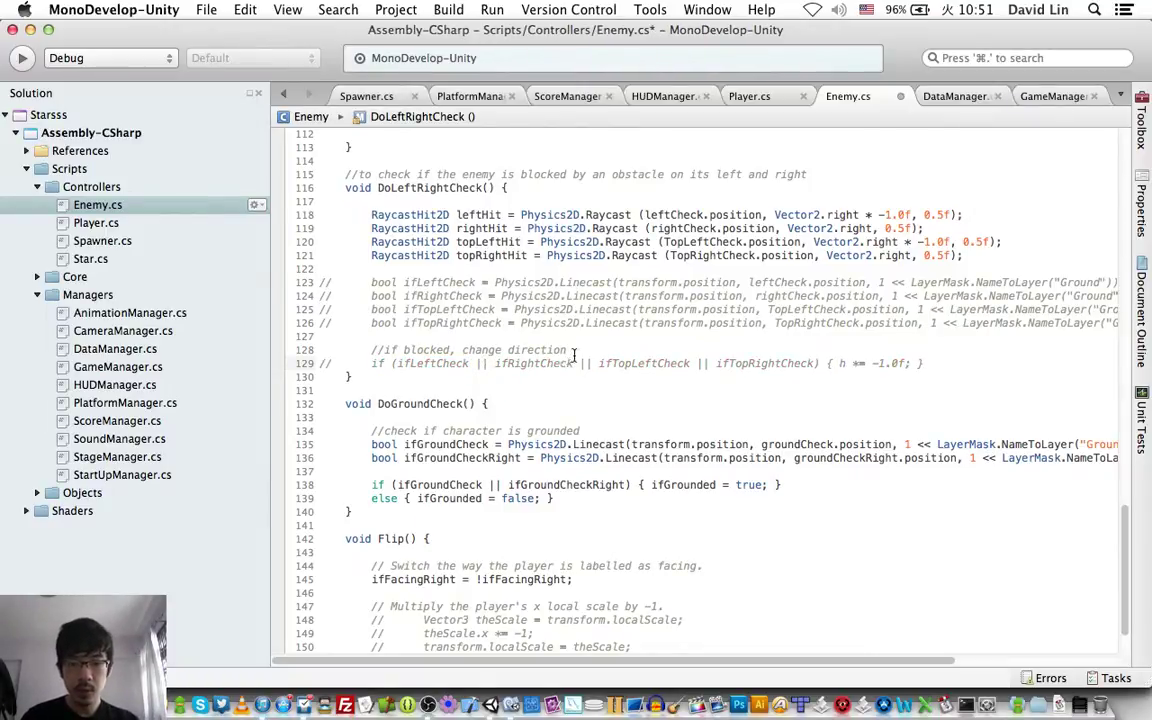
click(570, 350)
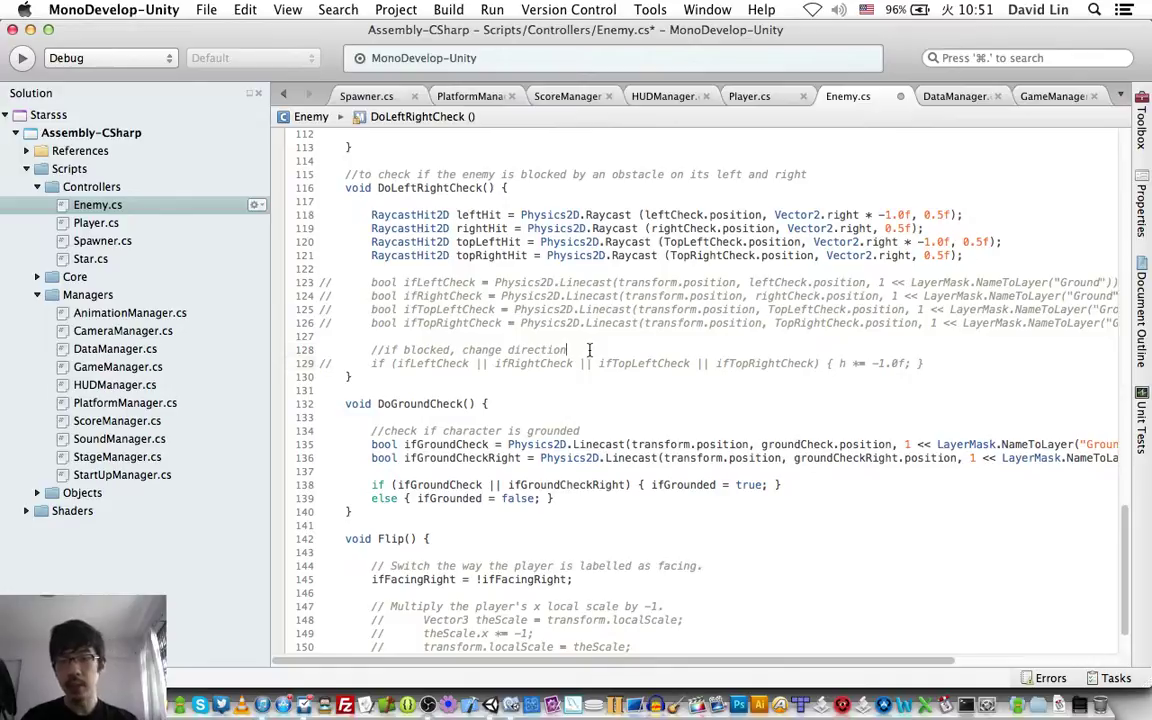
key(Return)
text(if (leftH)
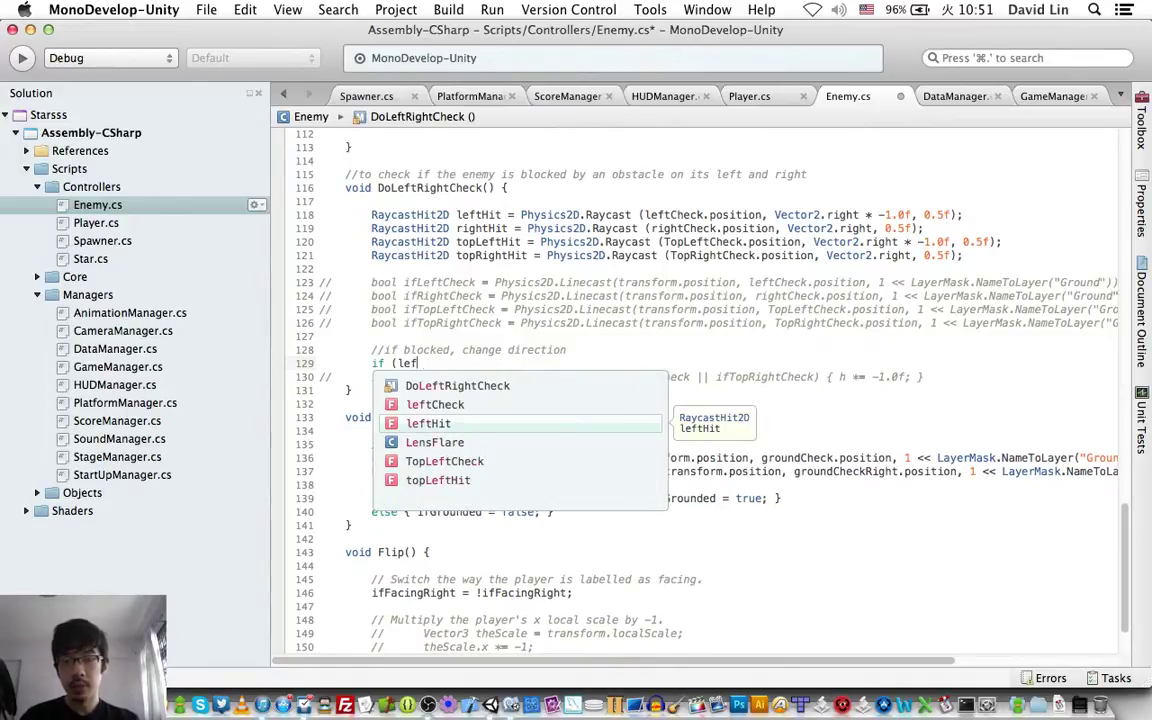
text(it.co)
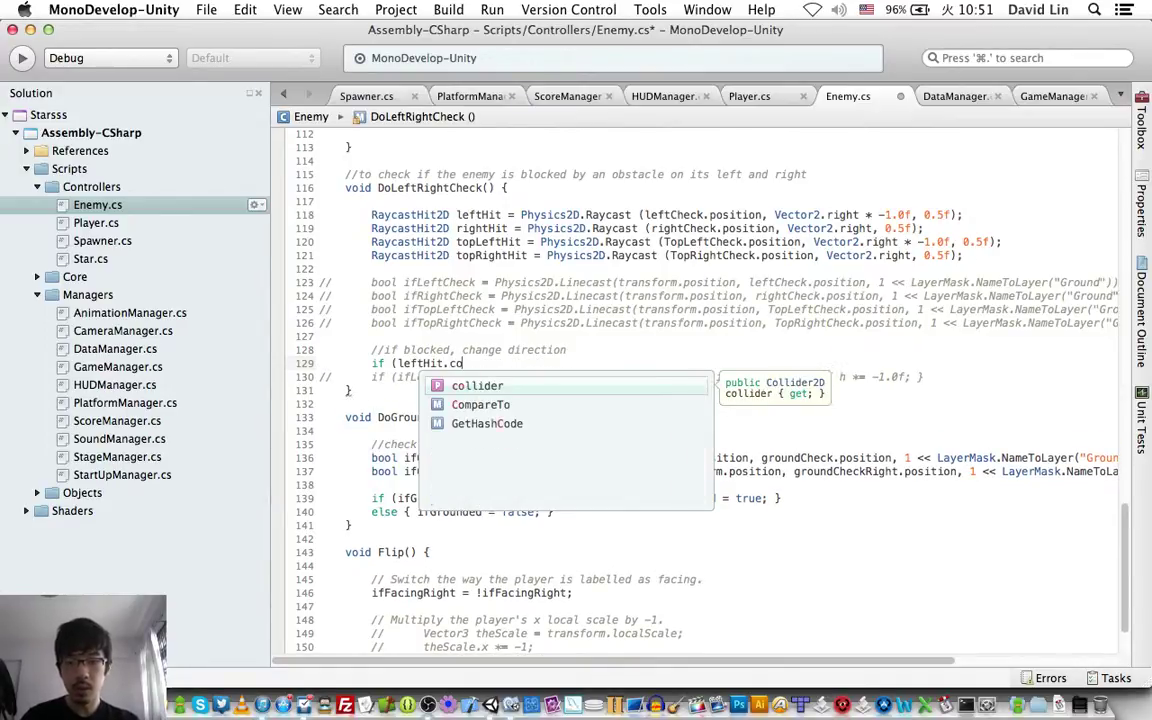
key(Return)
text(!=null)
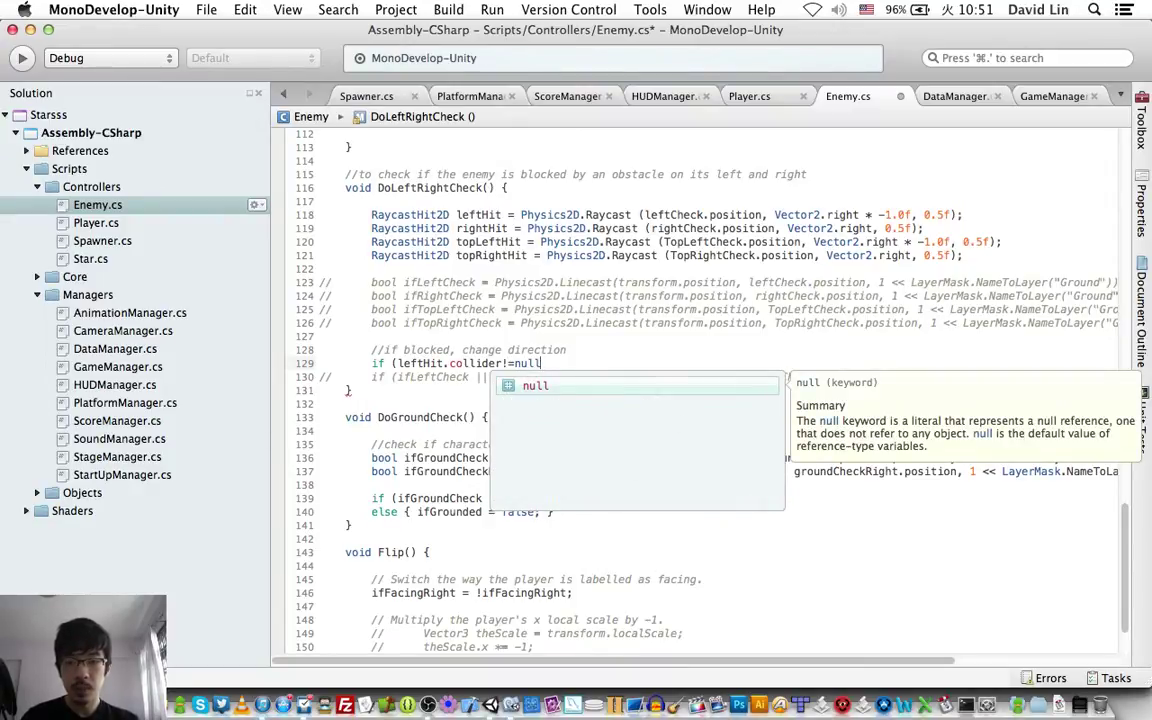
text())
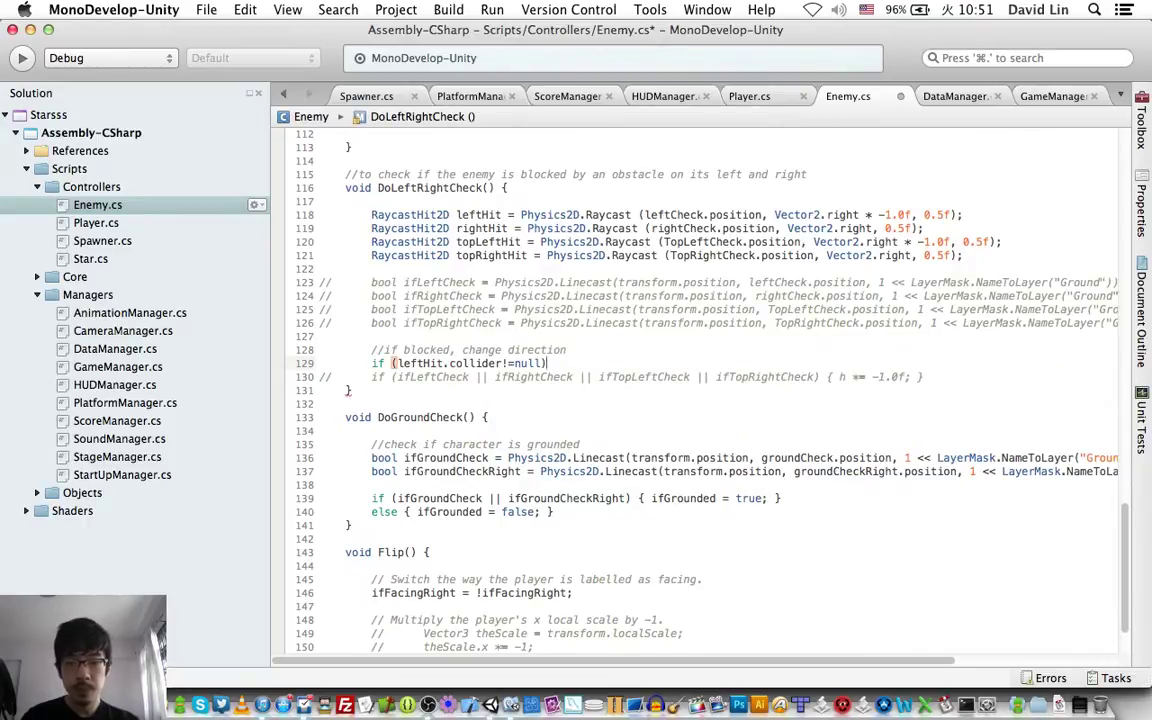
text( &&)
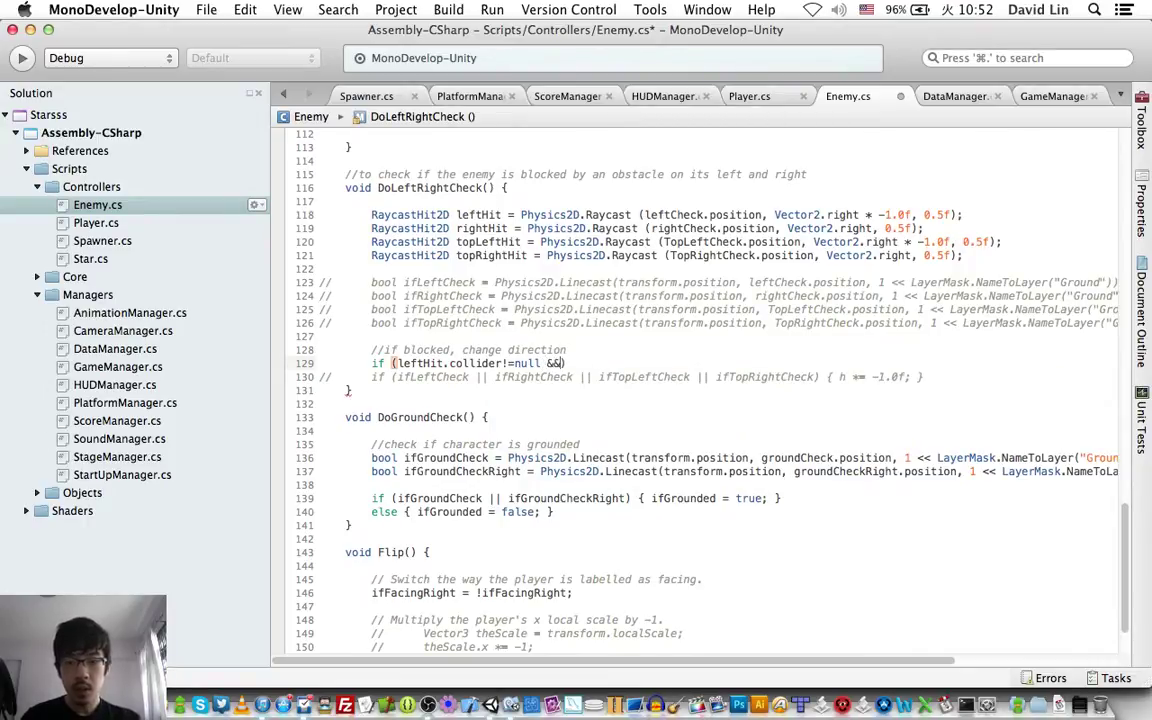
key(BackSpace)
key(BackSpace)
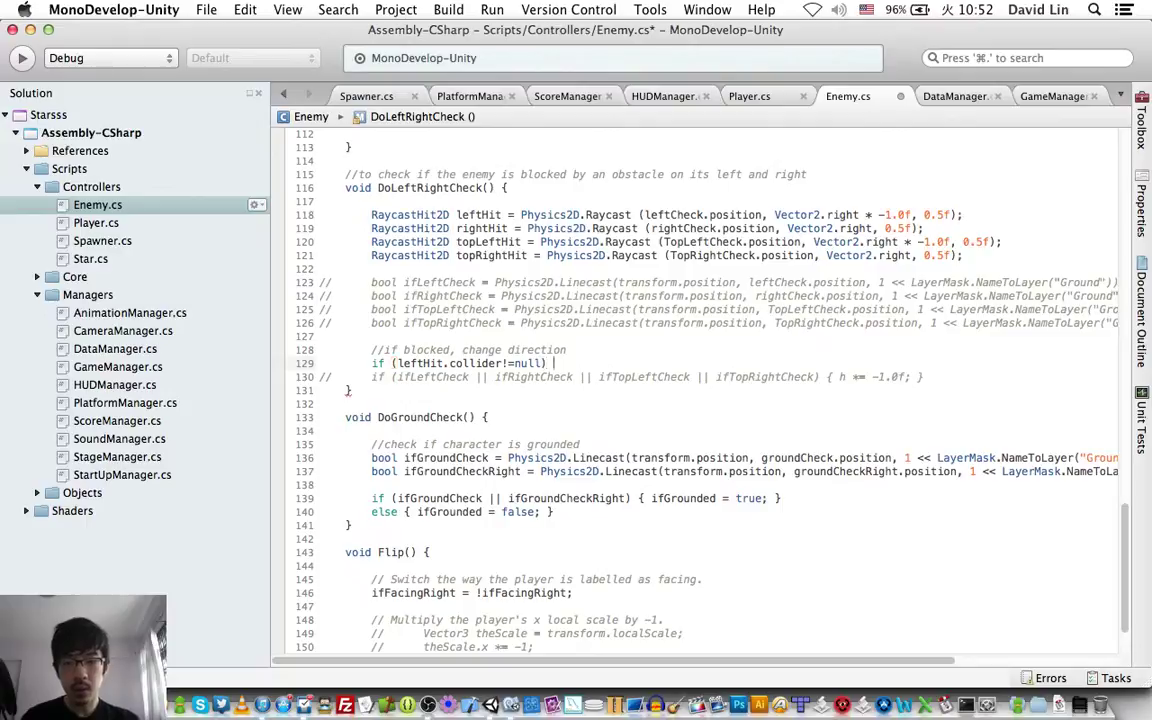
text({)
key(Return)
key(Return)
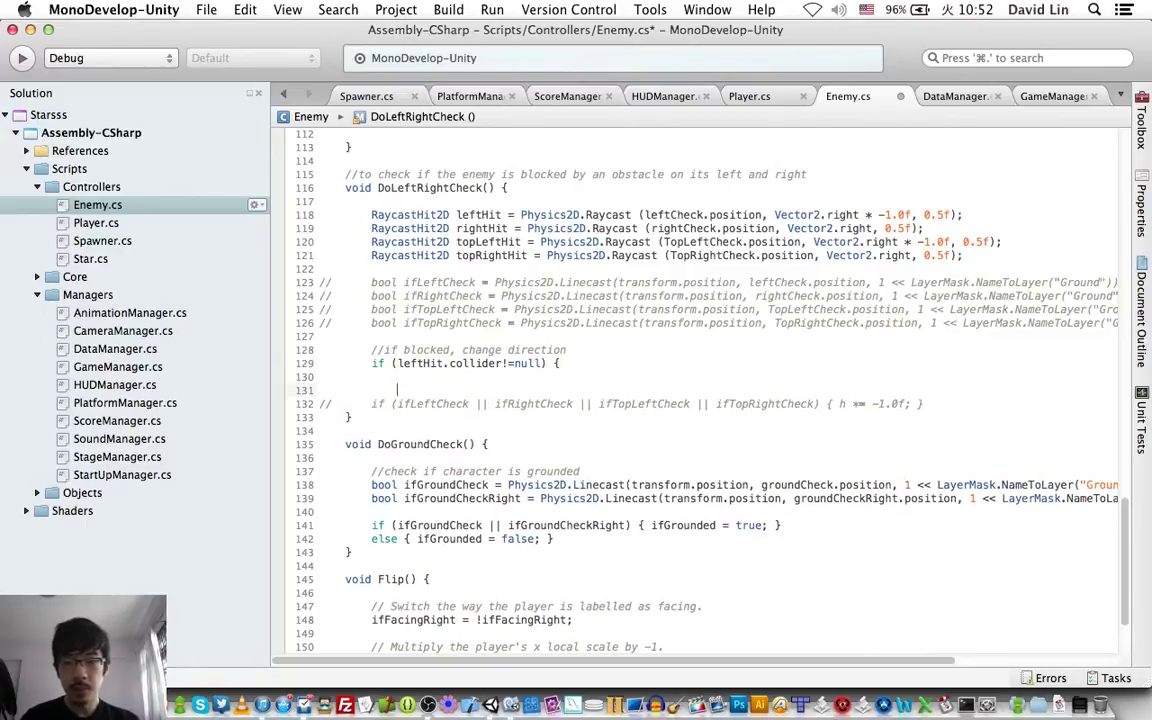
text(})
key(super+z)
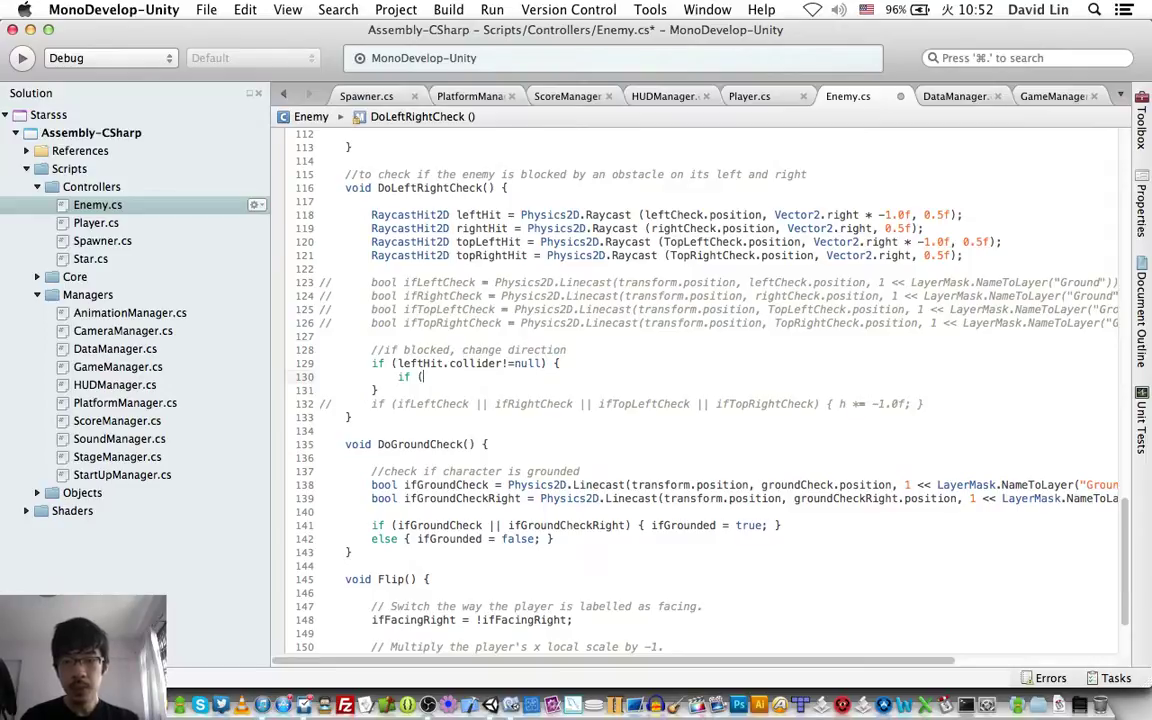
text(if (leftHit.co)
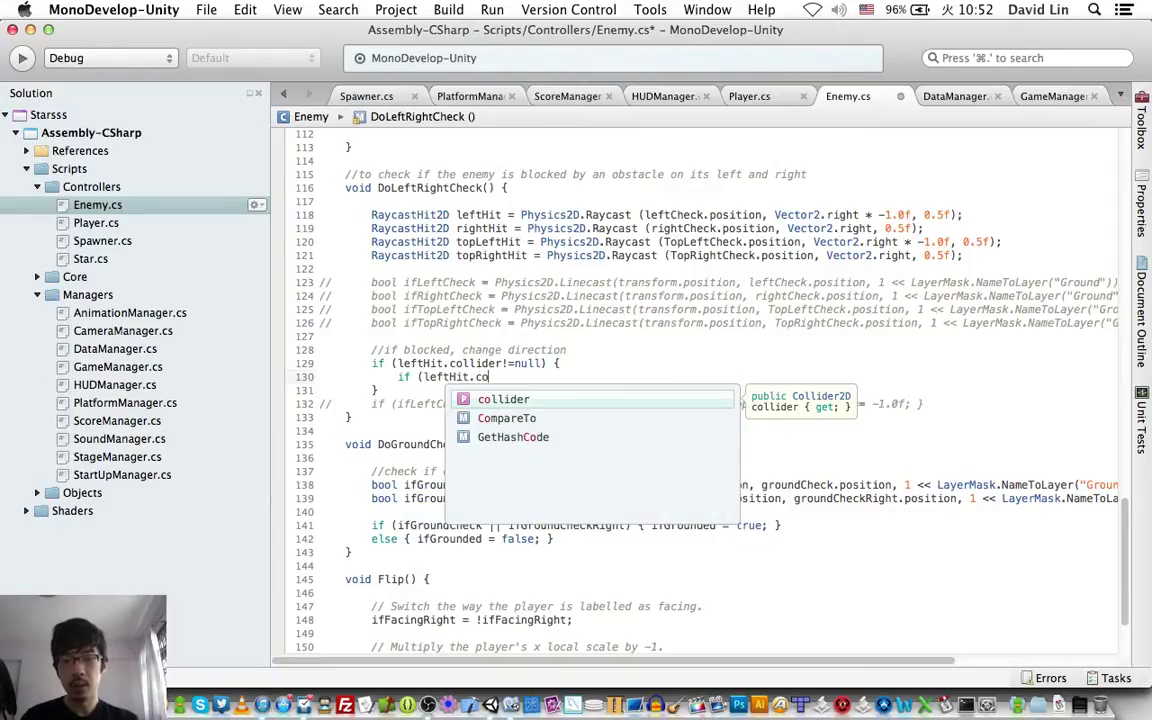
text(llider.gameObject.ta)
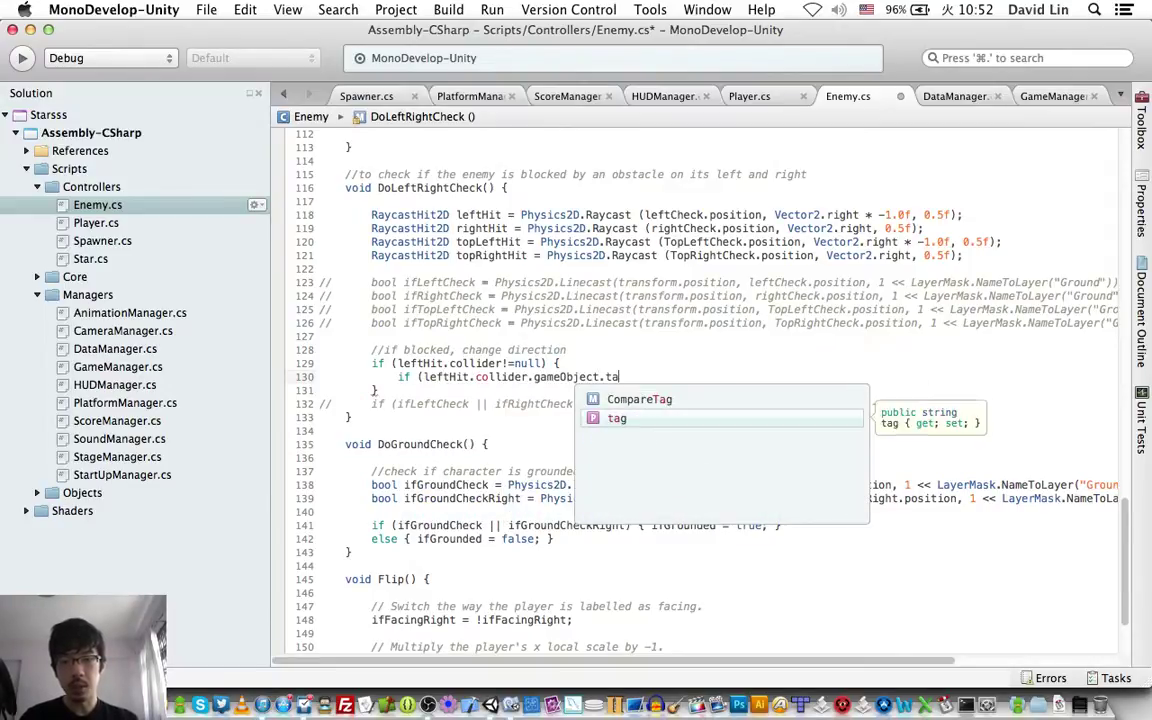
text(g )
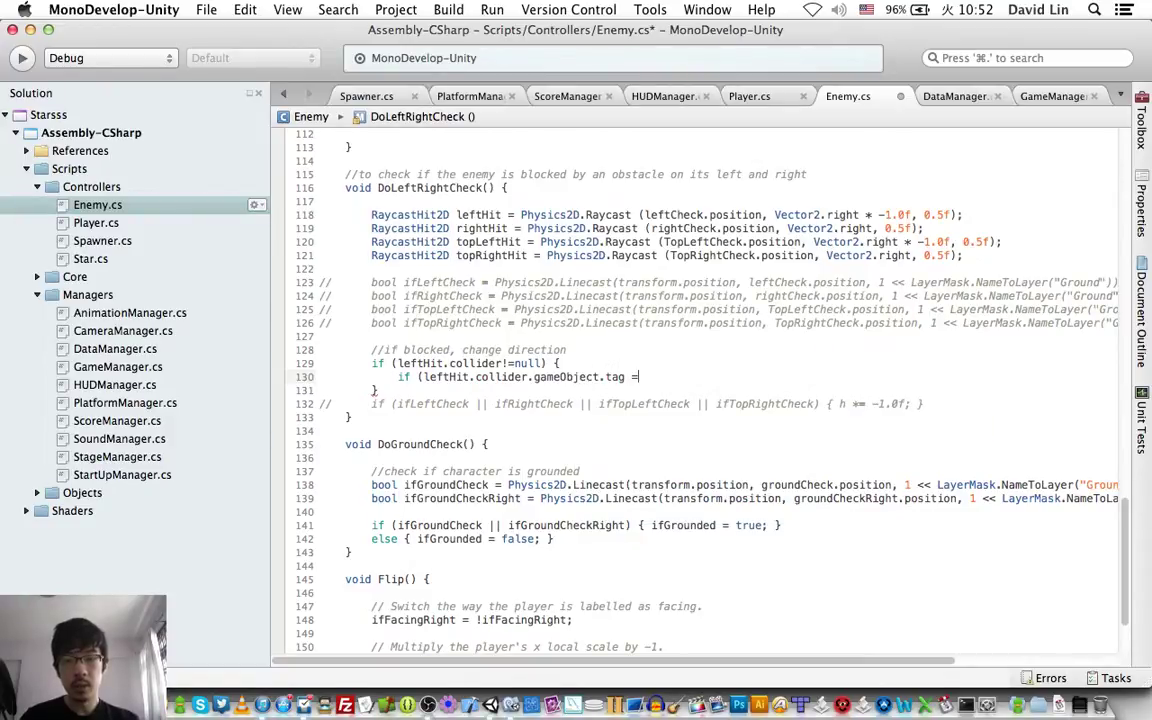
text(== "Ground")
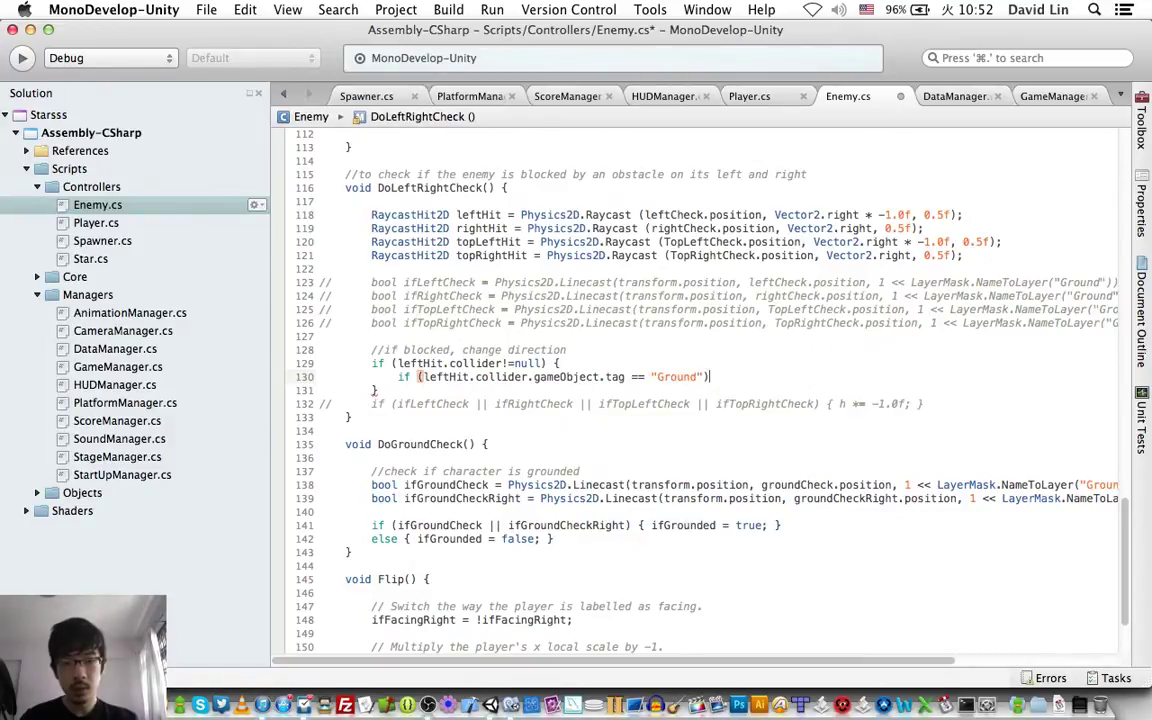
text() { h)
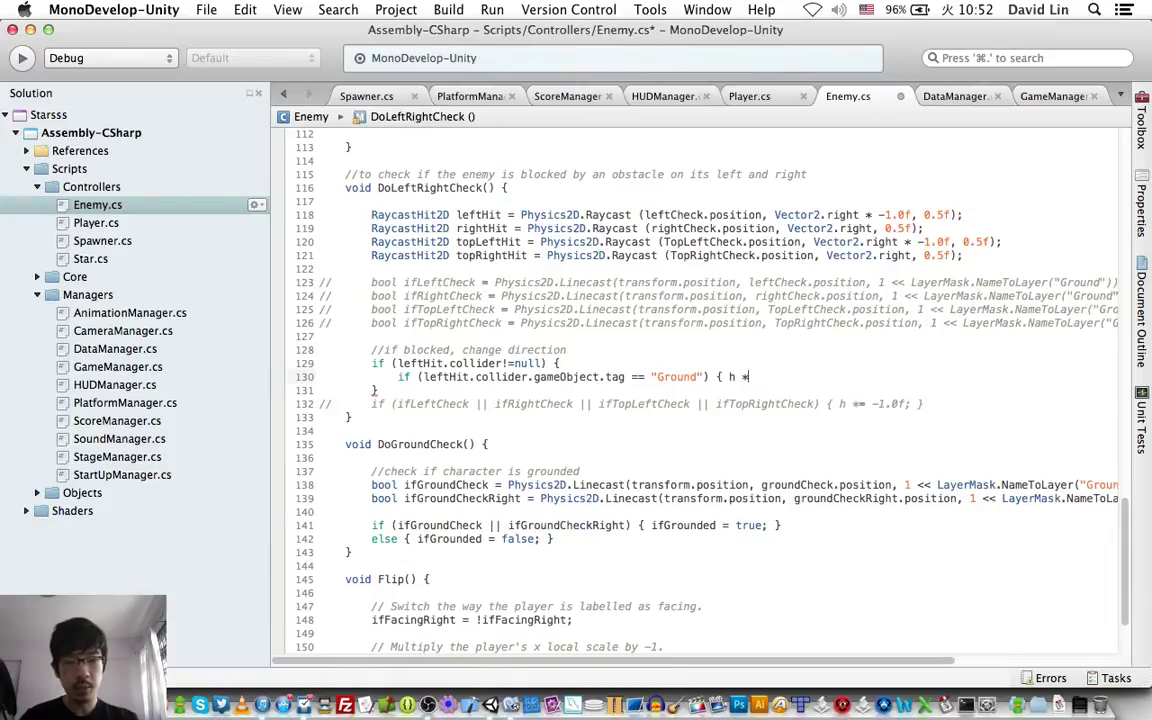
text( *= -1)
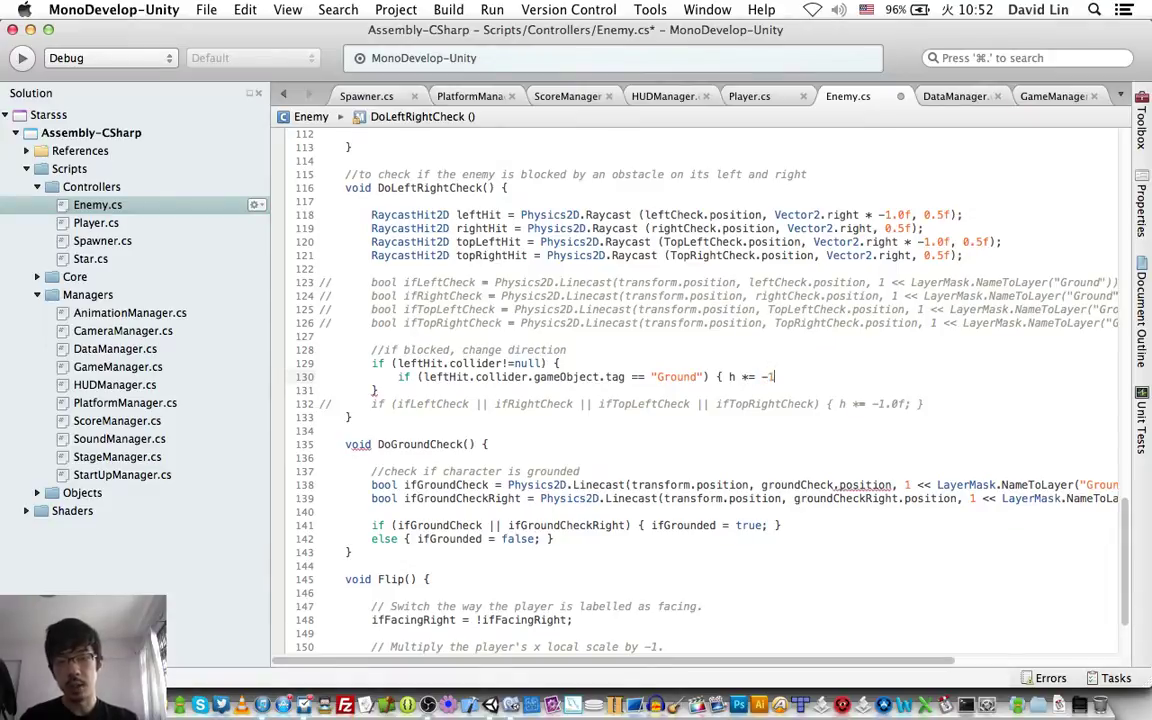
text(.0f; })
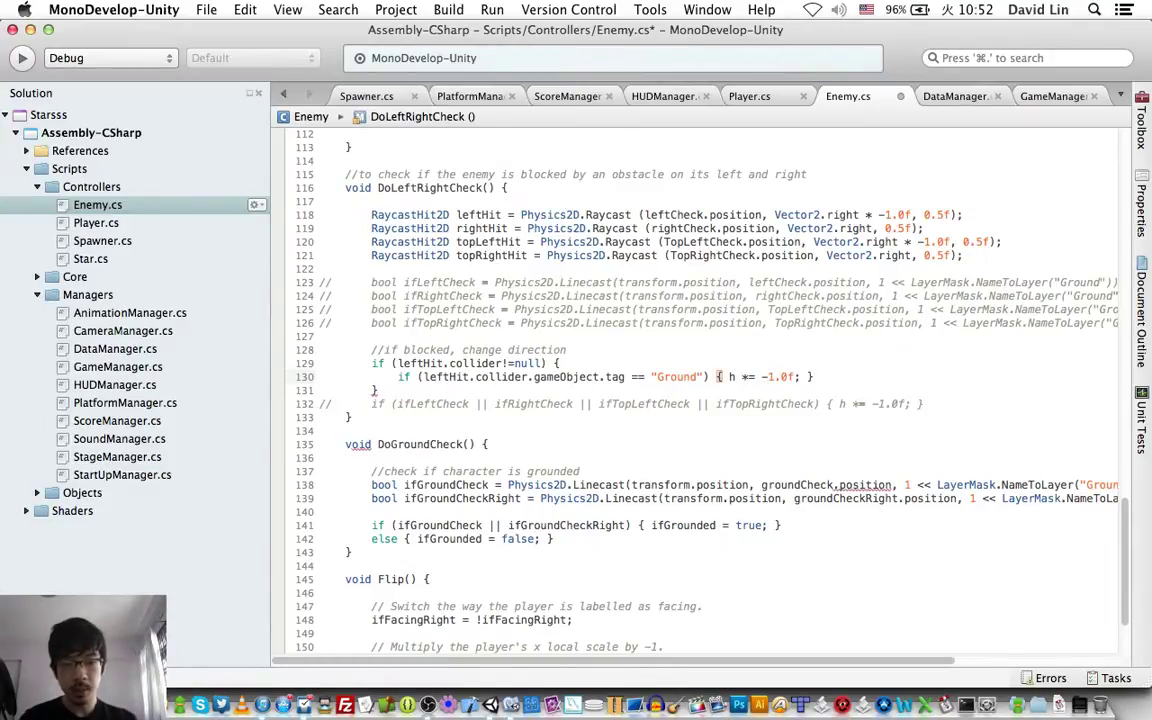
key(super+s)
Step: Start a bool ifChangeDirection declaration on a new line above the check
triple_click(499, 350)
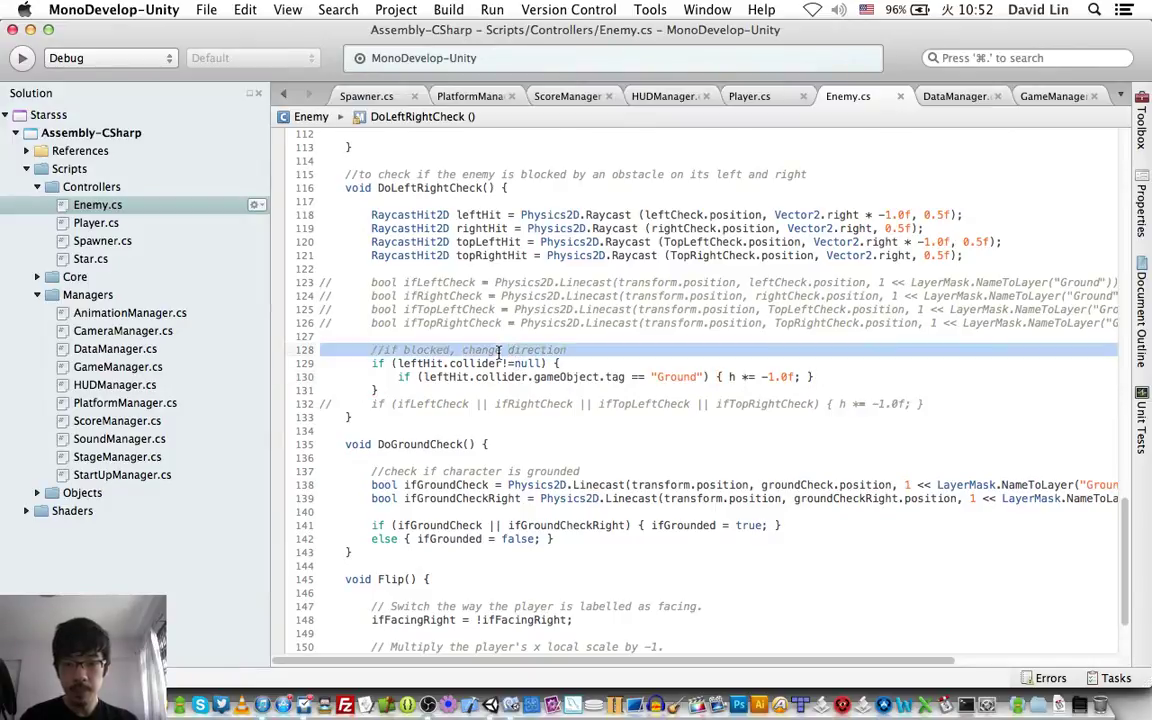
click(729, 378)
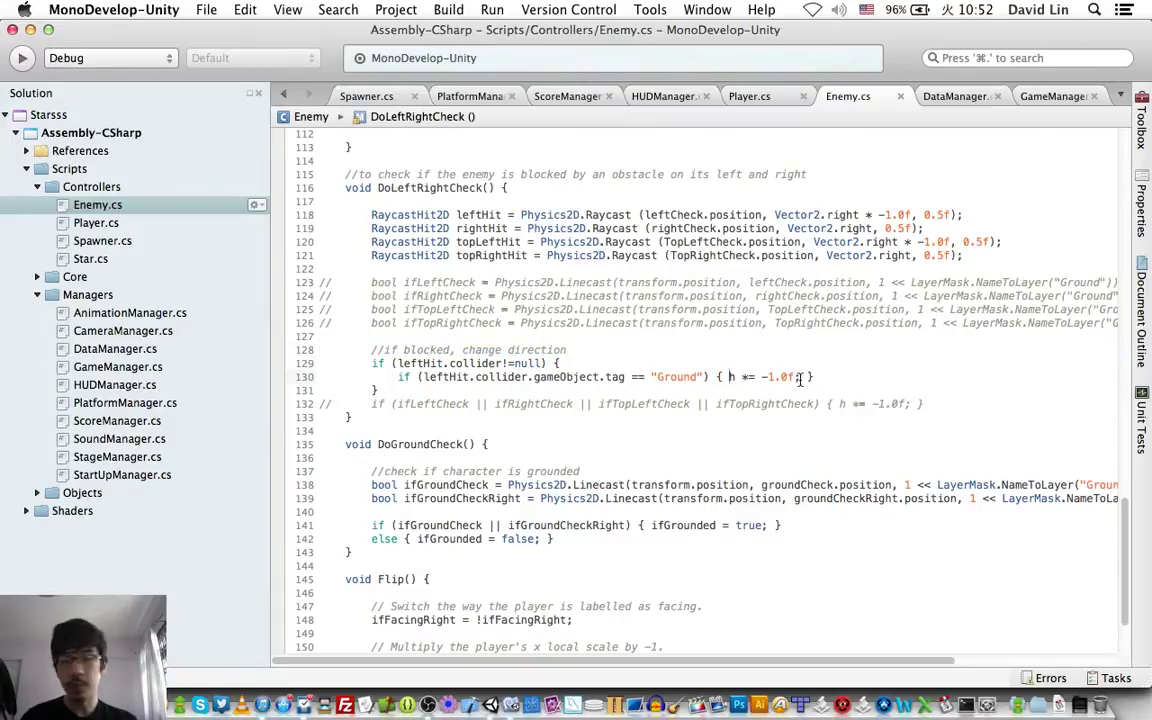
shift+click(800, 378)
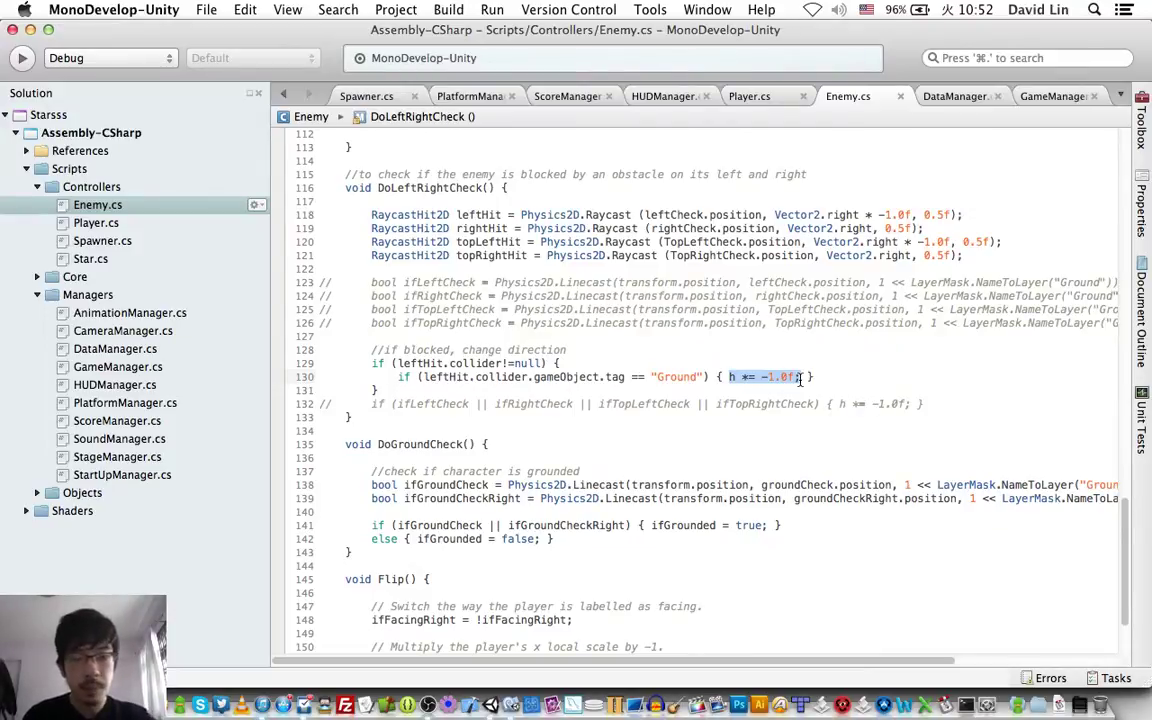
click(582, 336)
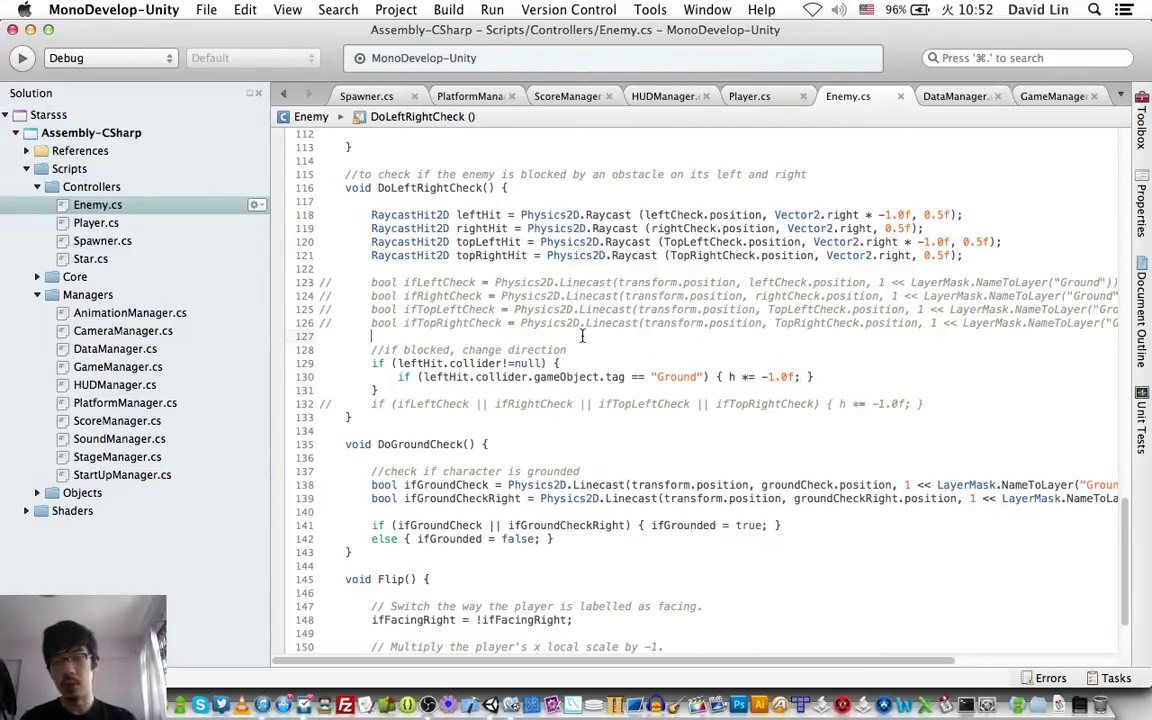
key(Return)
text(bool ifC)
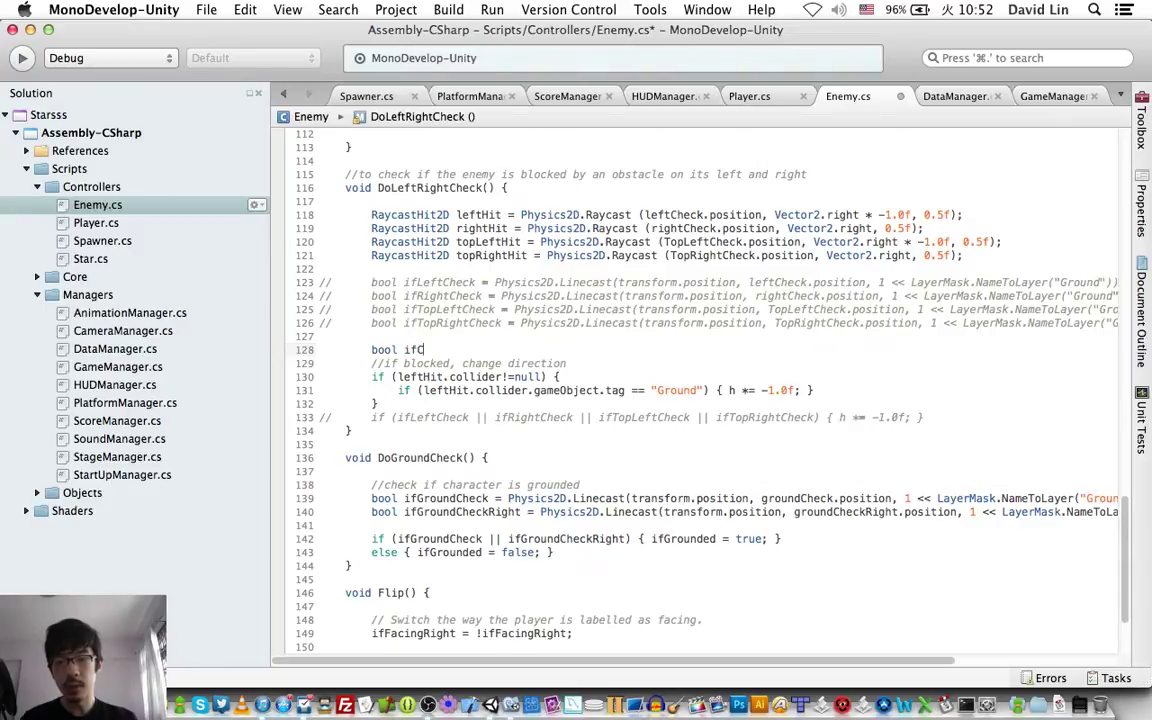
text(hangeDirection)
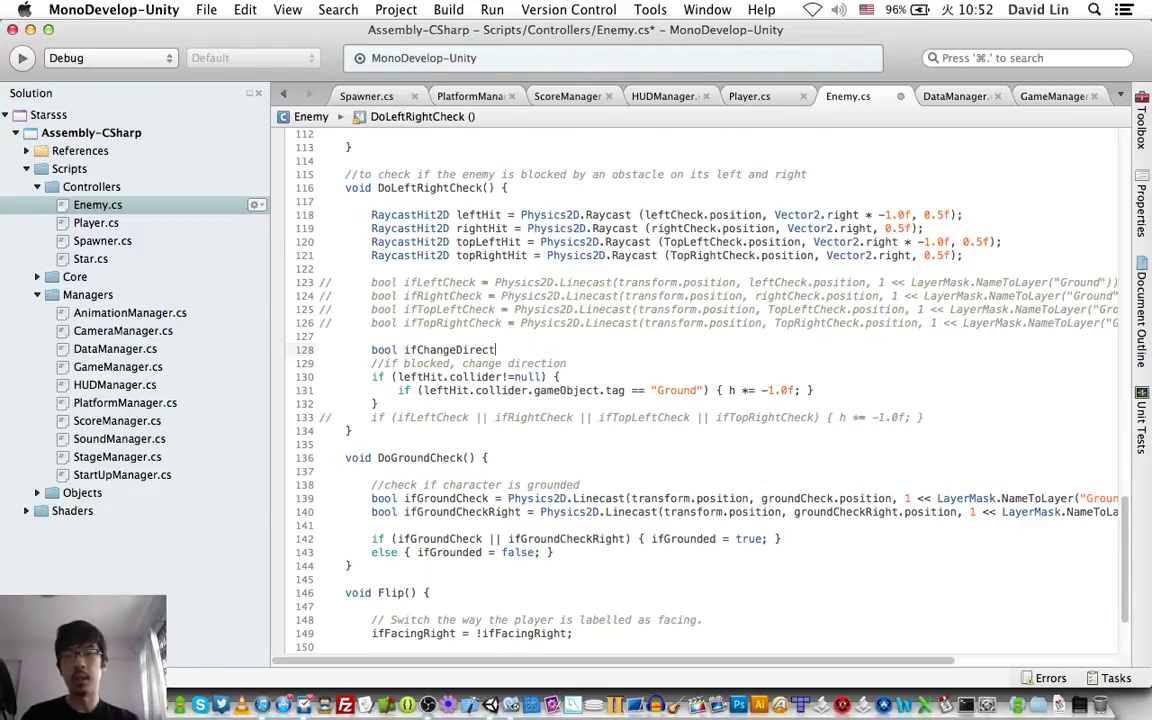
text( = fa)
Step: Complete the declaration as bool ifChangeDirection = false; and save
key(Return)
text(;)
key(Return)
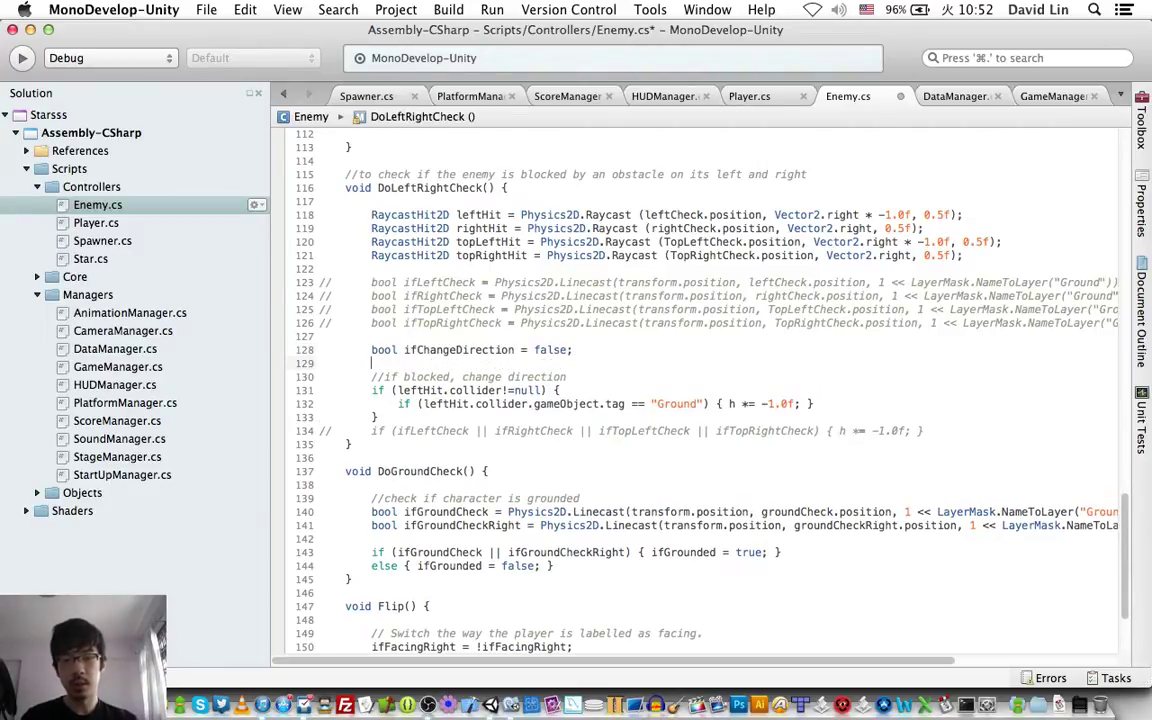
key(super+s)
Step: Replace h *= -1.0f; in the leftHit Ground check with ifChangeDirection = true; and save
double_click(484, 349)
key(super+c)
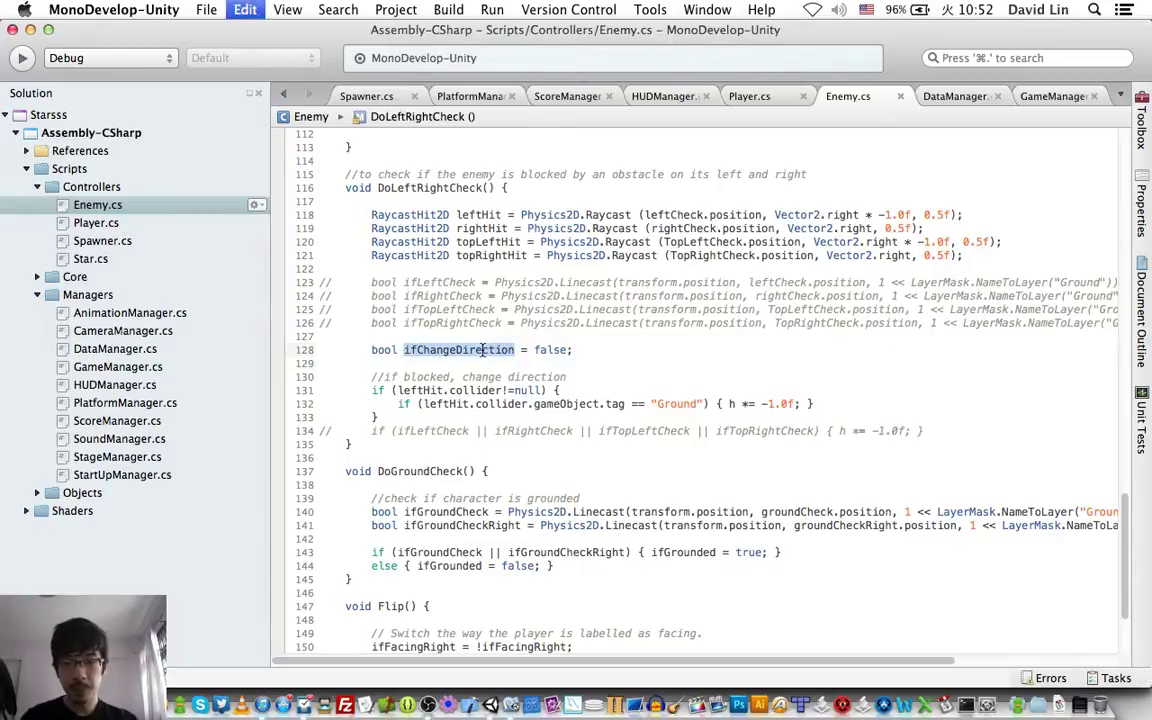
click(730, 404)
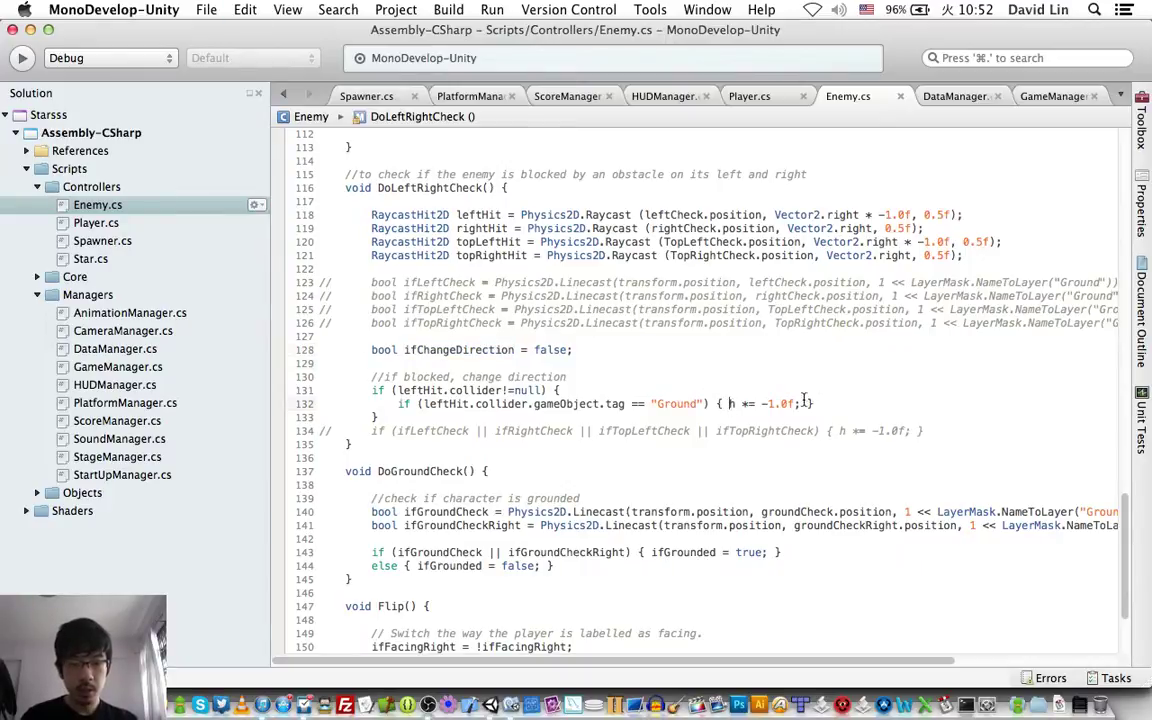
shift+click(799, 404)
text(ifCh)
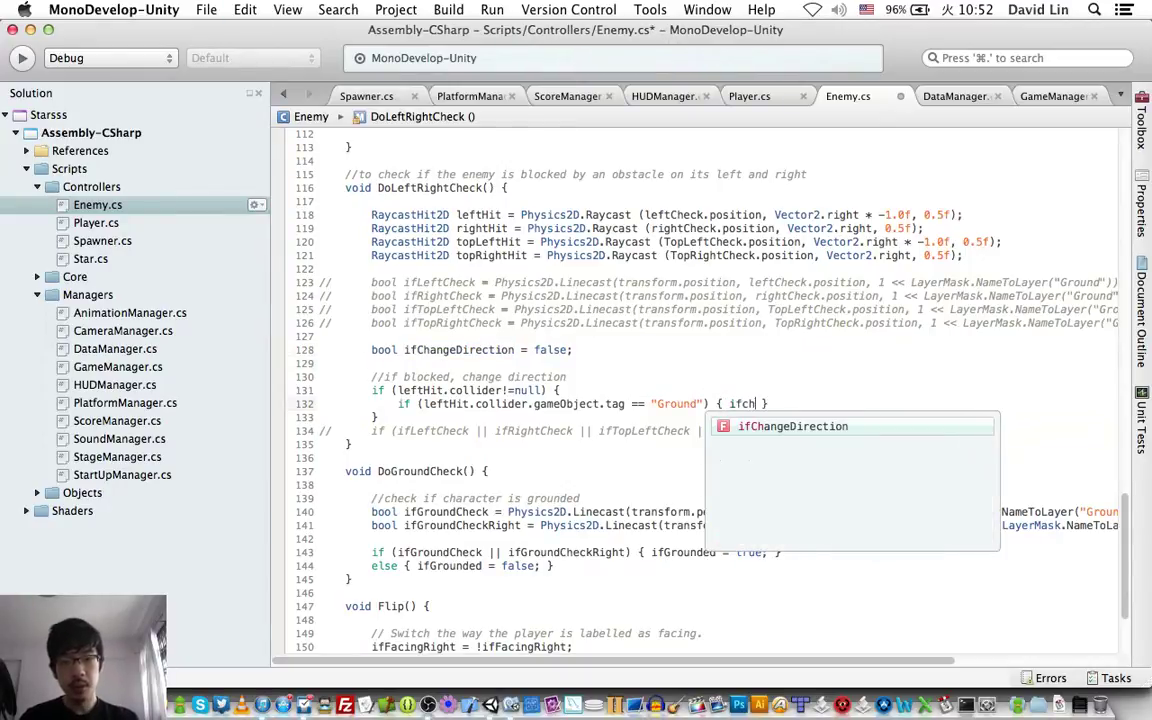
key(Return)
text(=)
text( true;)
key(super+s)
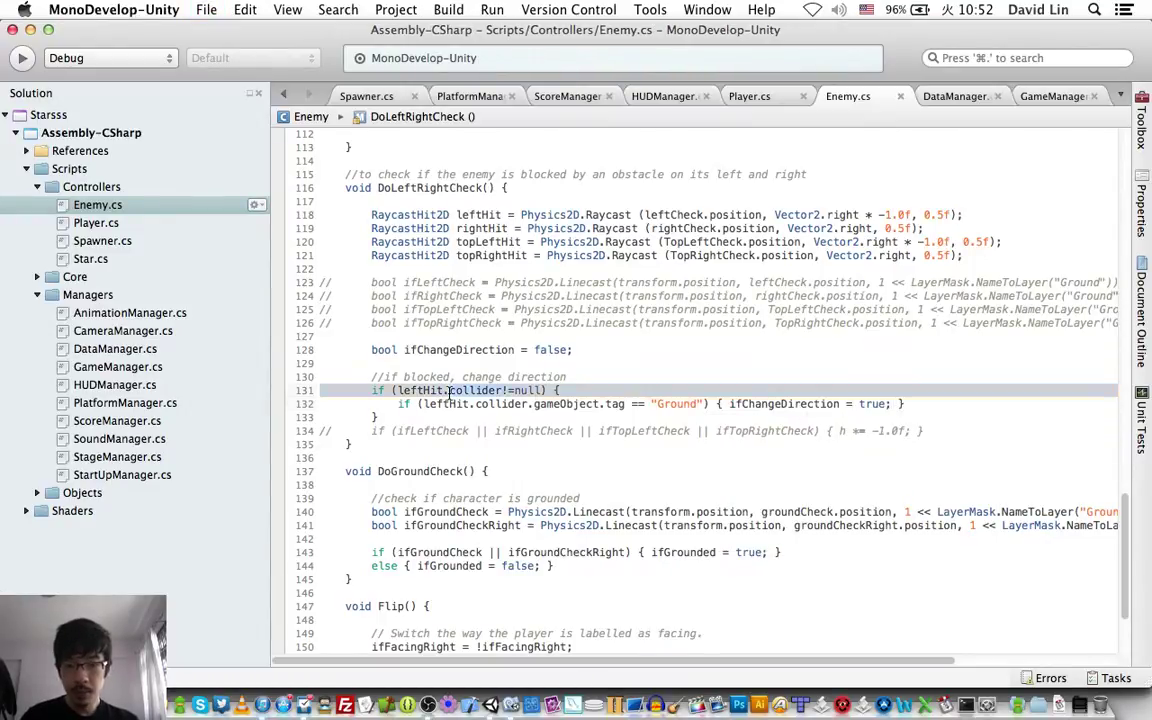
drag(372, 390, 405, 414)
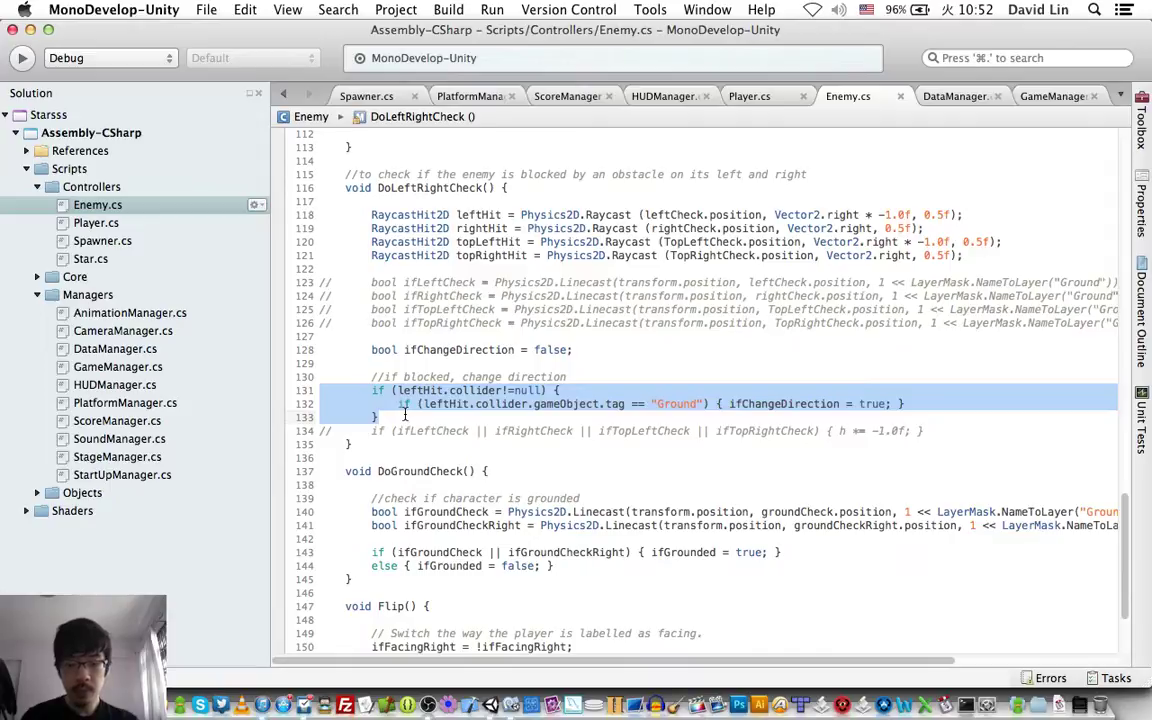
click(426, 419)
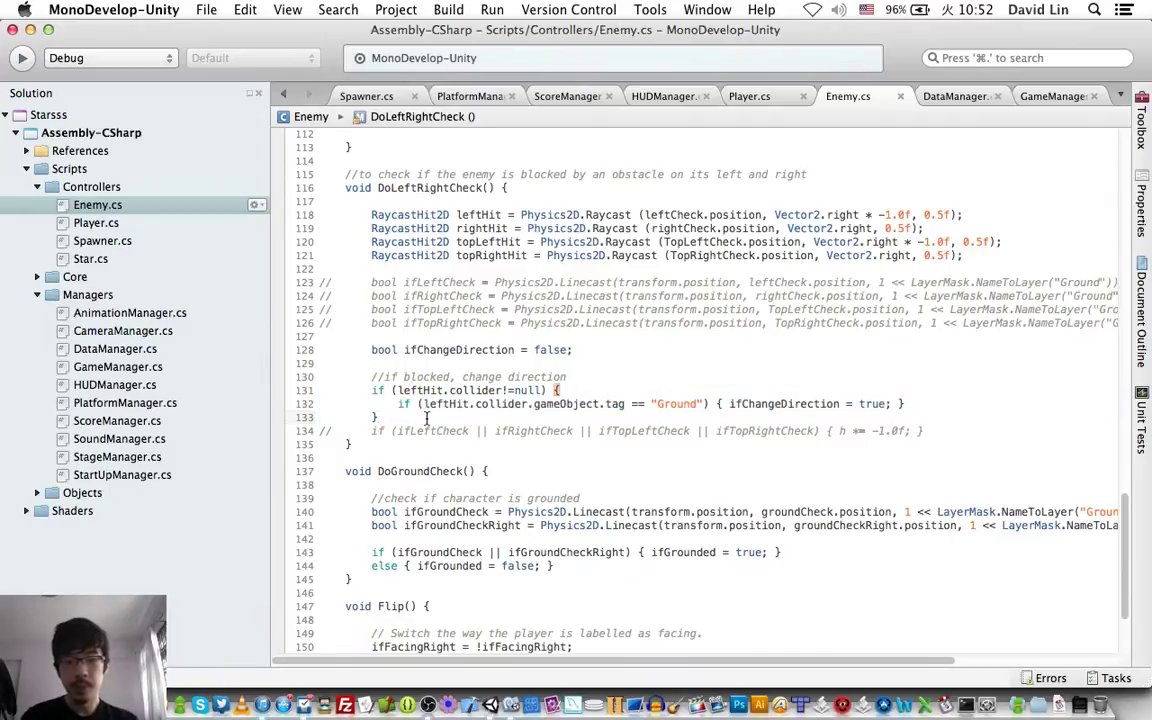
Step: Paste three more copies of the leftHit if block below the first, separated by blank lines
key(Return)
key(Return)
key(super+v)
key(Return)
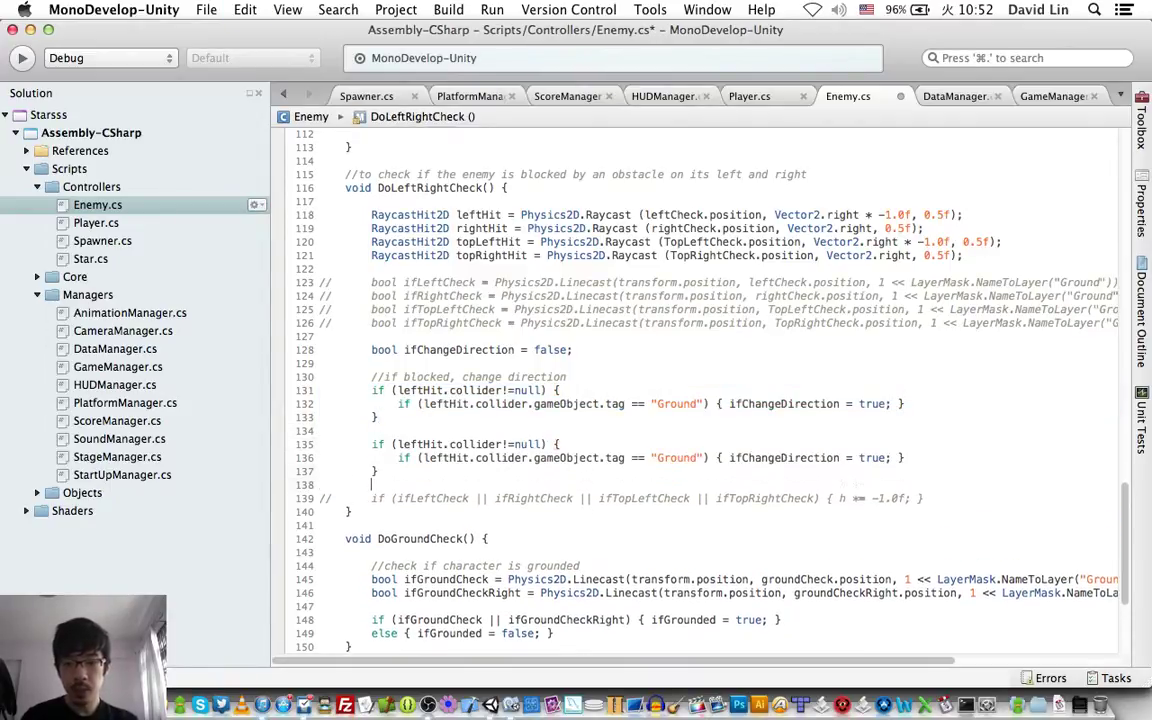
key(Return)
key(super+v)
key(Return)
key(Return)
key(super+v)
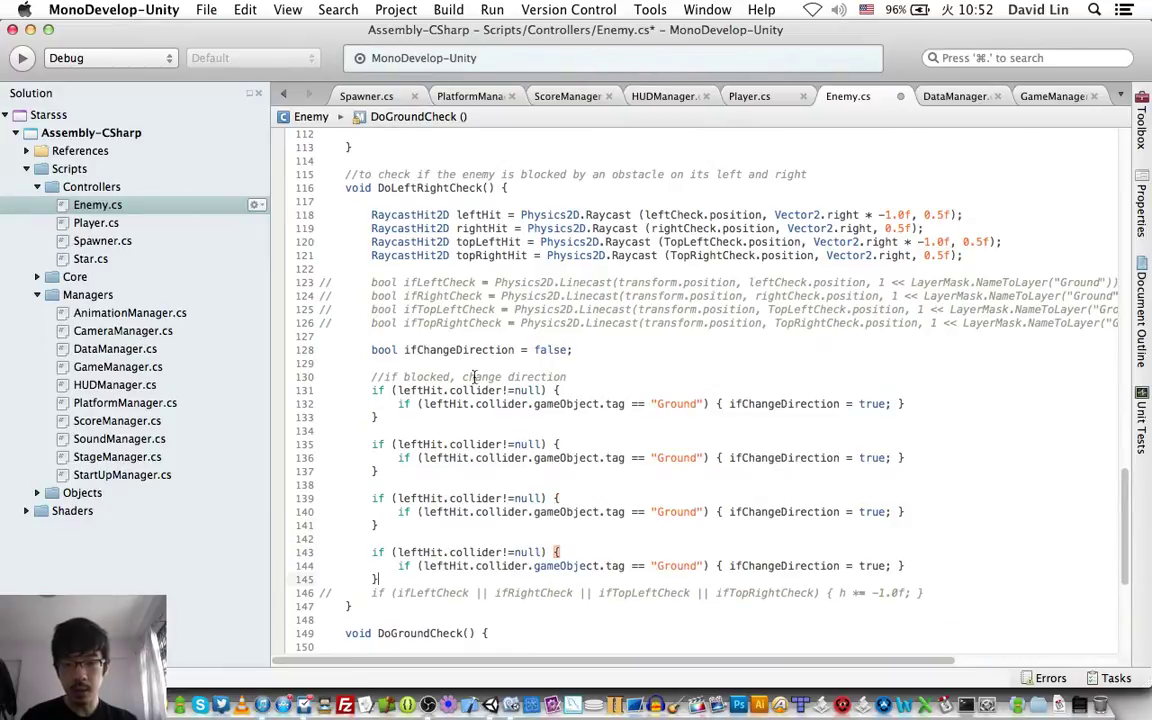
scroll(480, 447, down, 2)
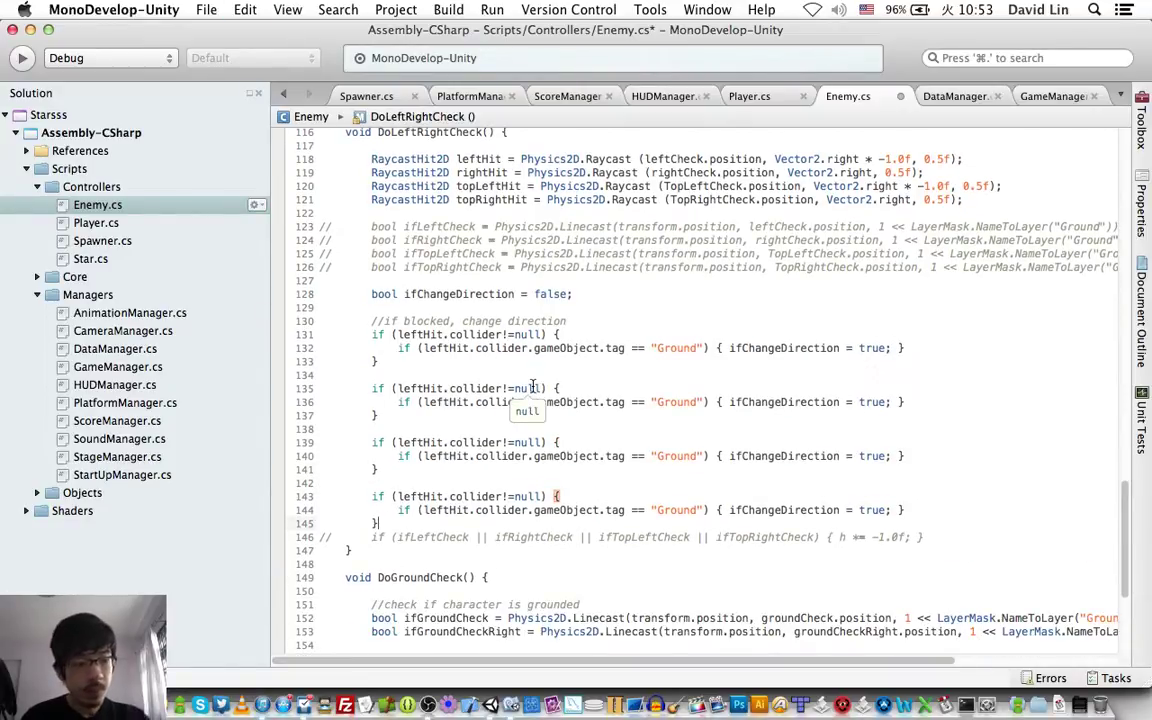
Step: Make the second block an else if testing rightHit in both the condition and tag check
double_click(417, 388)
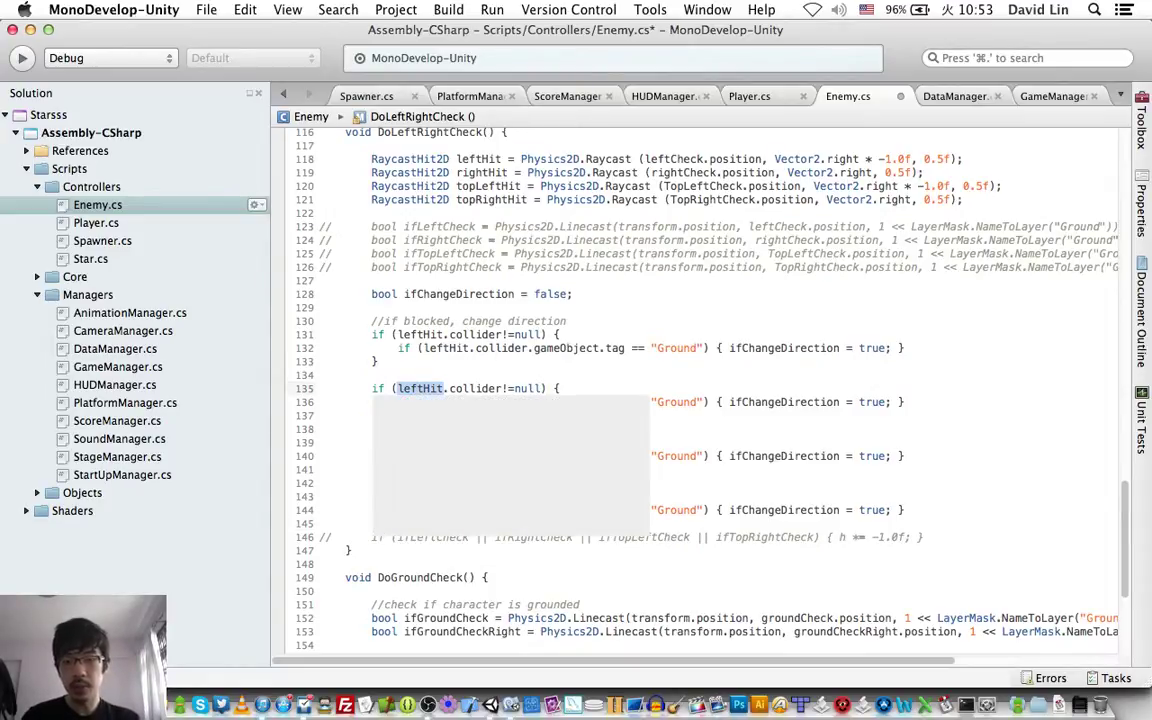
text(righth)
key(Return)
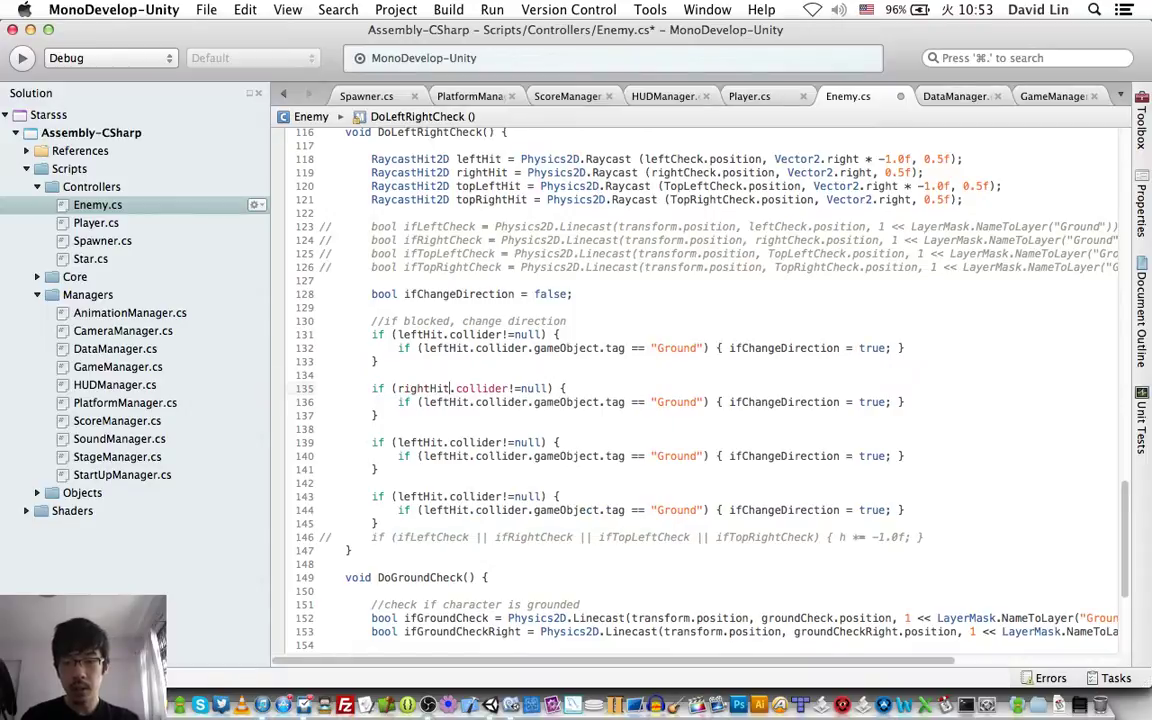
click(372, 388)
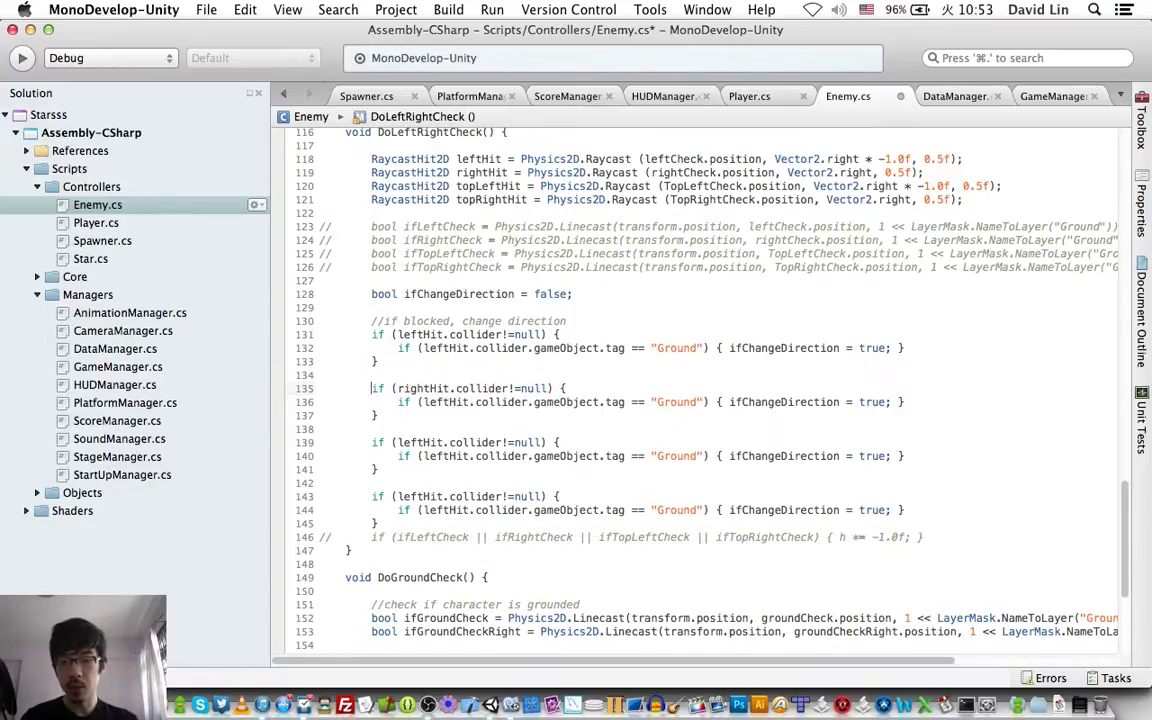
text(else)
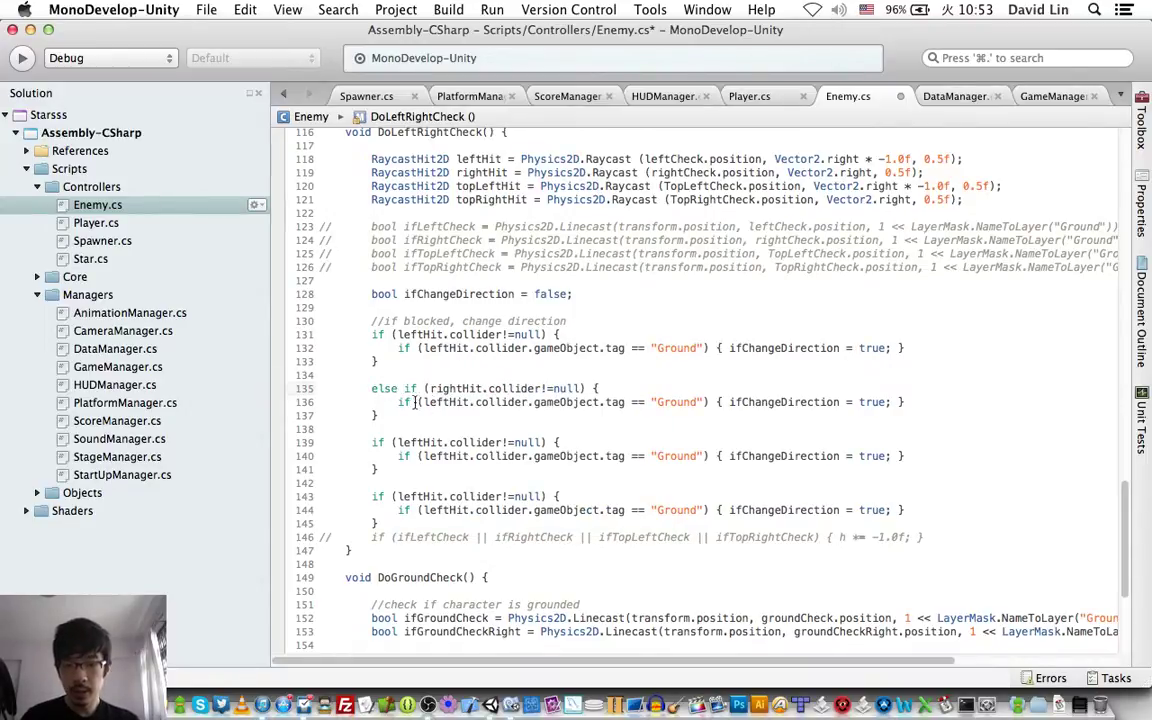
double_click(452, 402)
text(rightH)
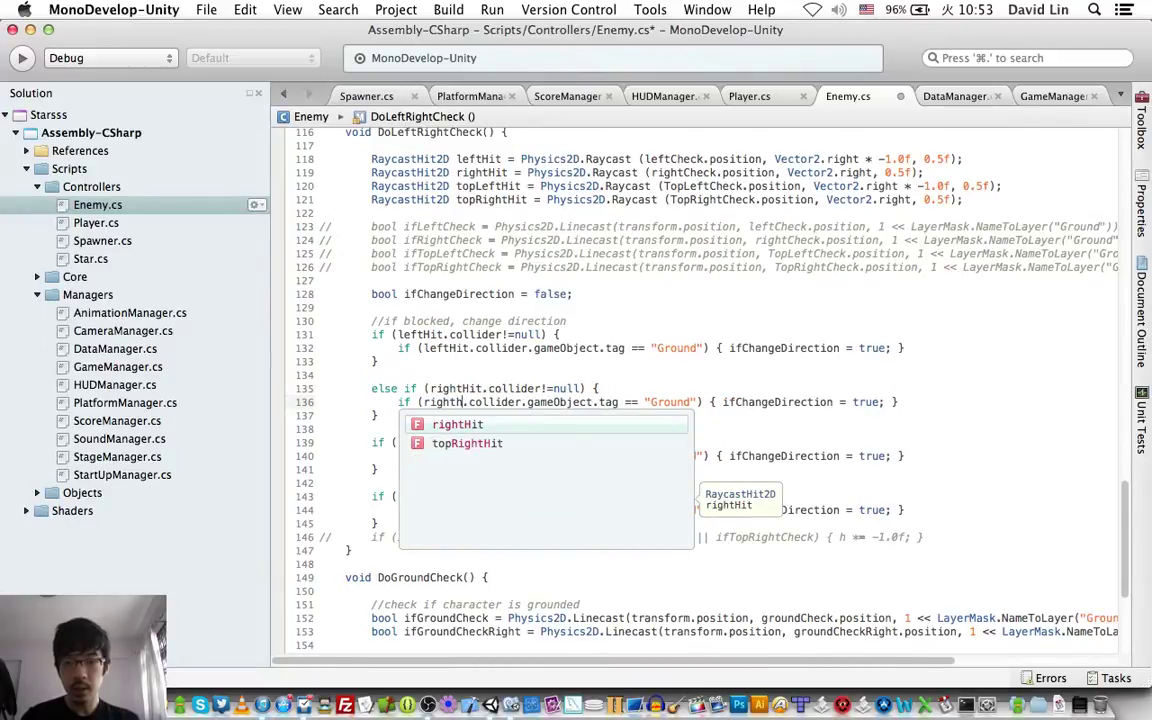
key(Return)
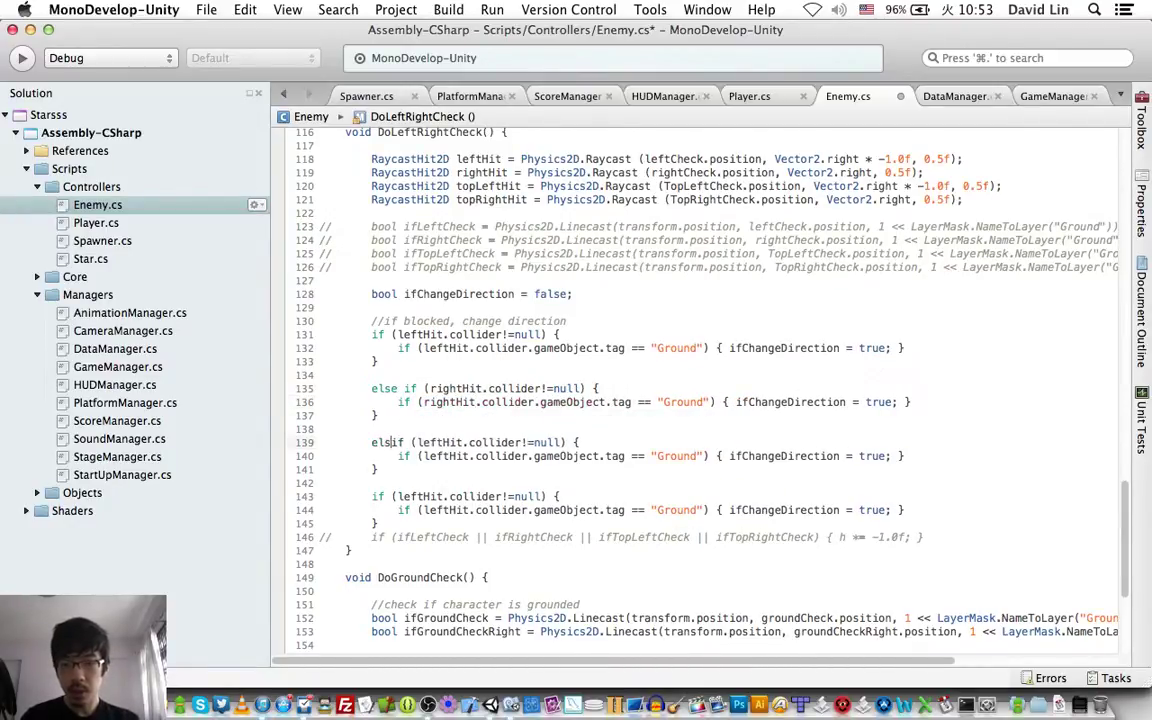
Step: Turn the third block into an else if that checks topRightHit instead of leftHit
click(372, 442)
text(else)
double_click(461, 442)
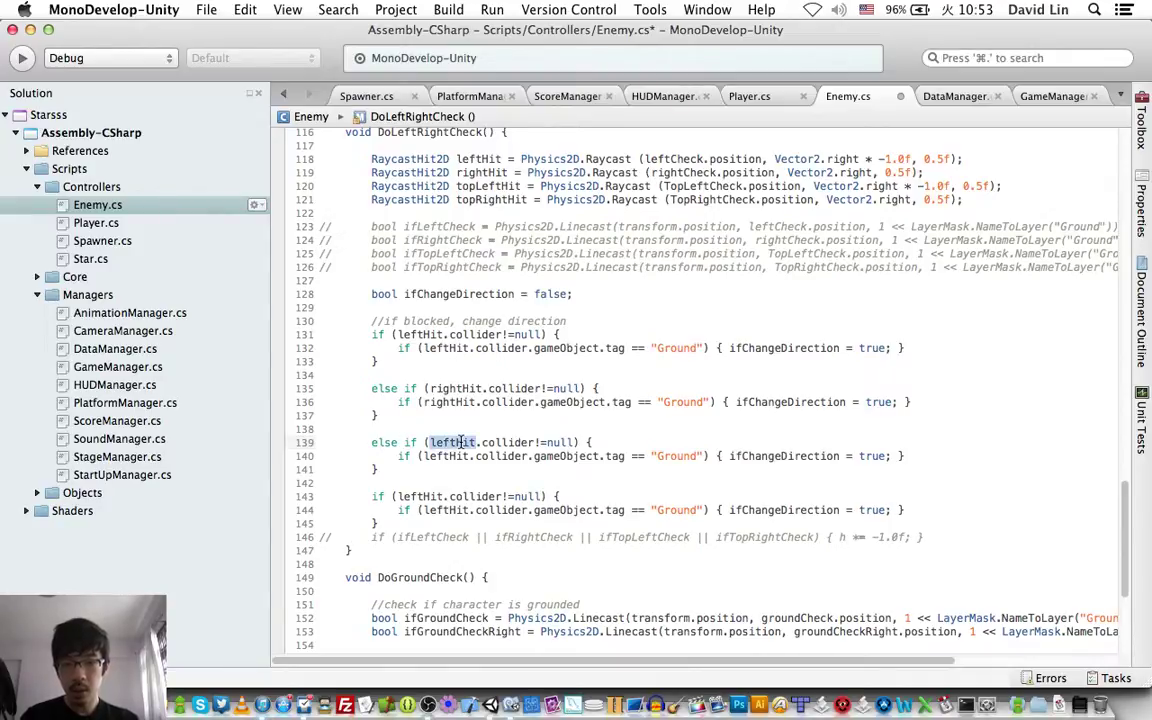
text(topR)
key(Down)
key(Return)
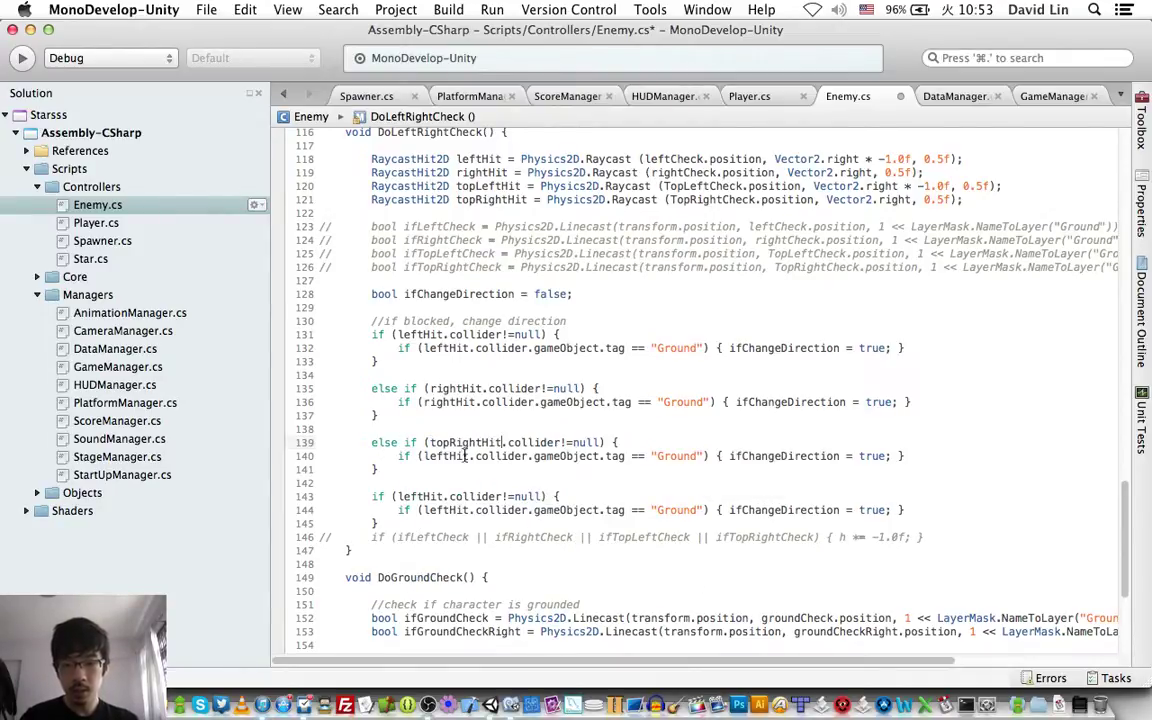
double_click(453, 456)
text(pRightHit)
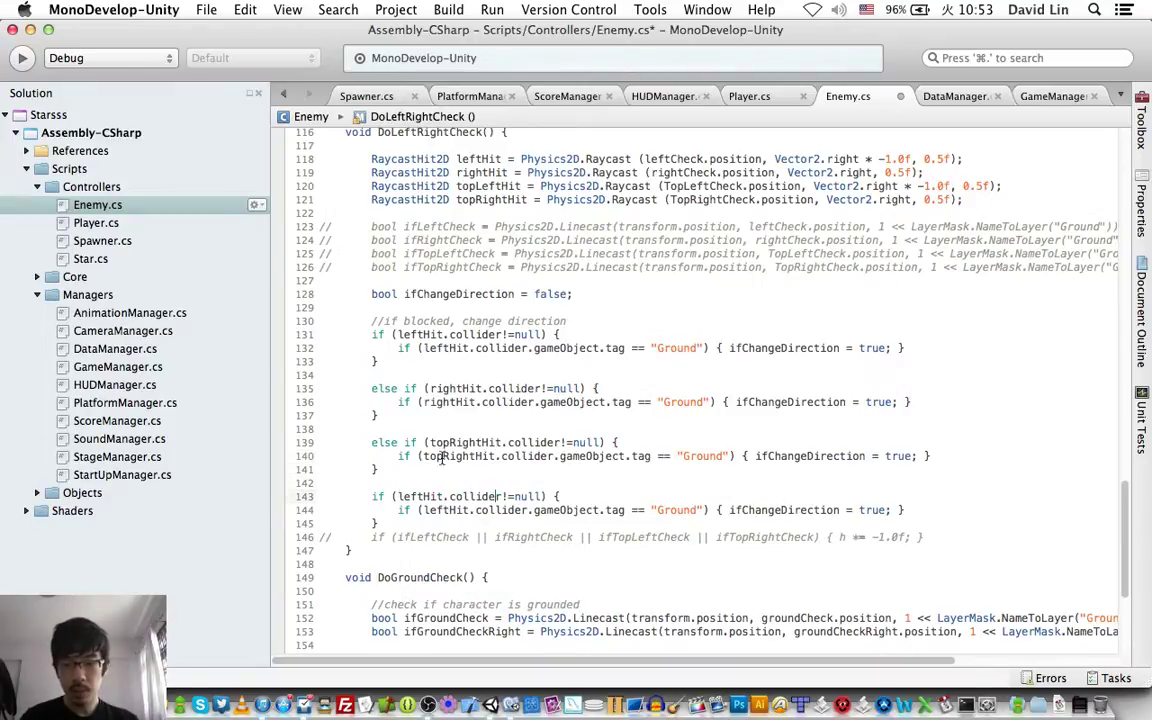
Step: Turn the fourth block into an else if checking topLeftHit, then start a new line after it
click(372, 496)
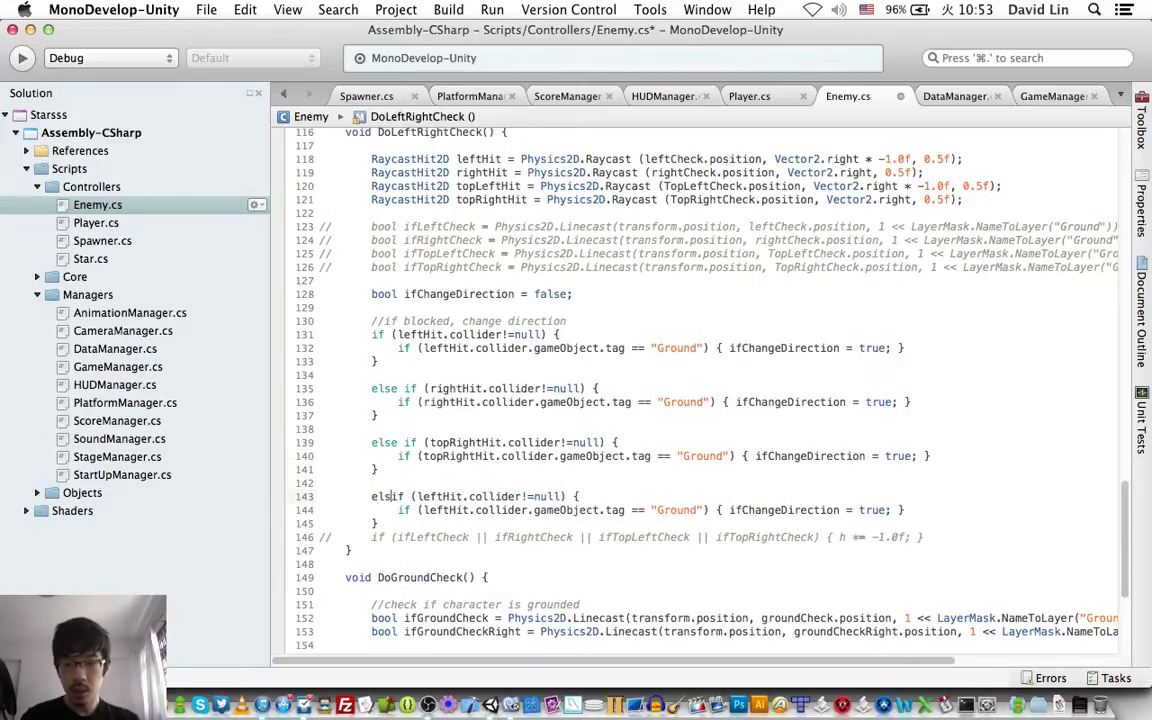
text(else)
double_click(450, 496)
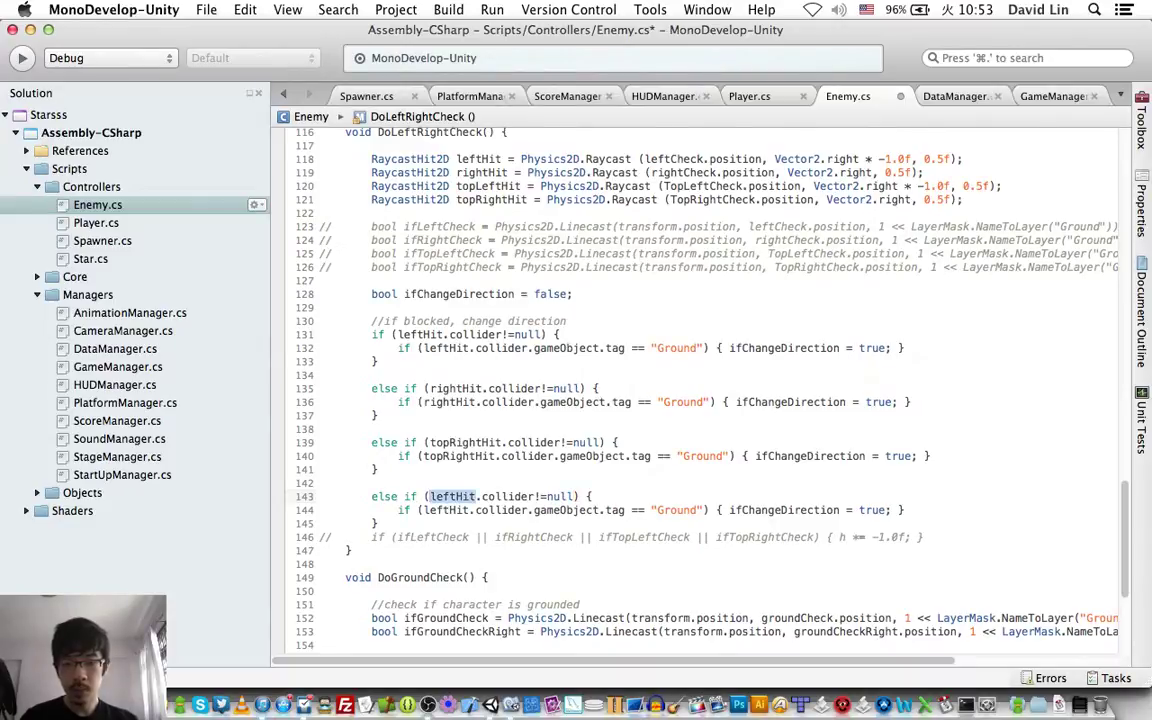
text(topLe)
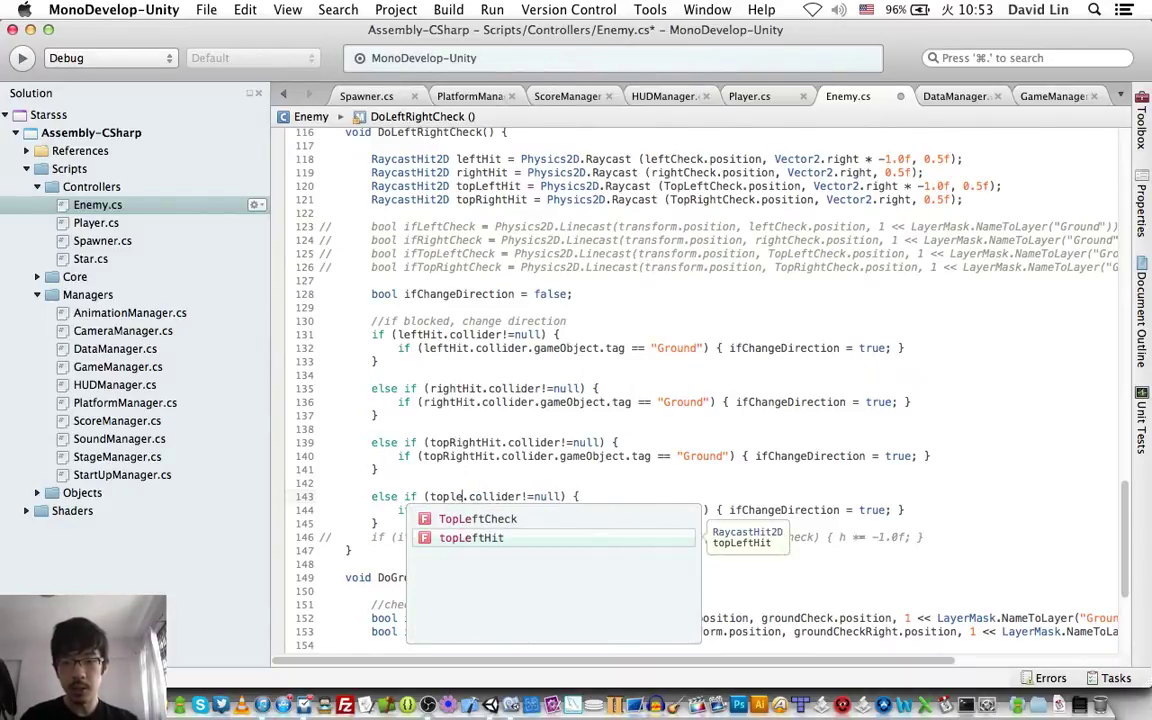
text(ftHit)
double_click(450, 510)
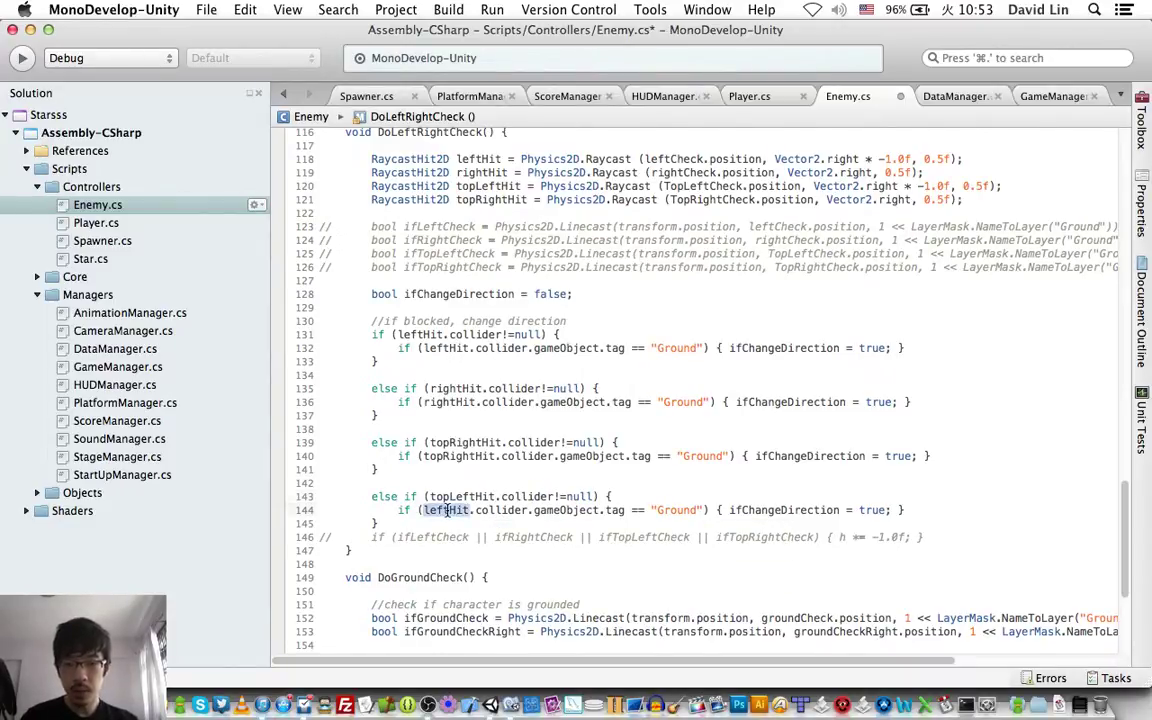
text(topLeftHit)
click(378, 523)
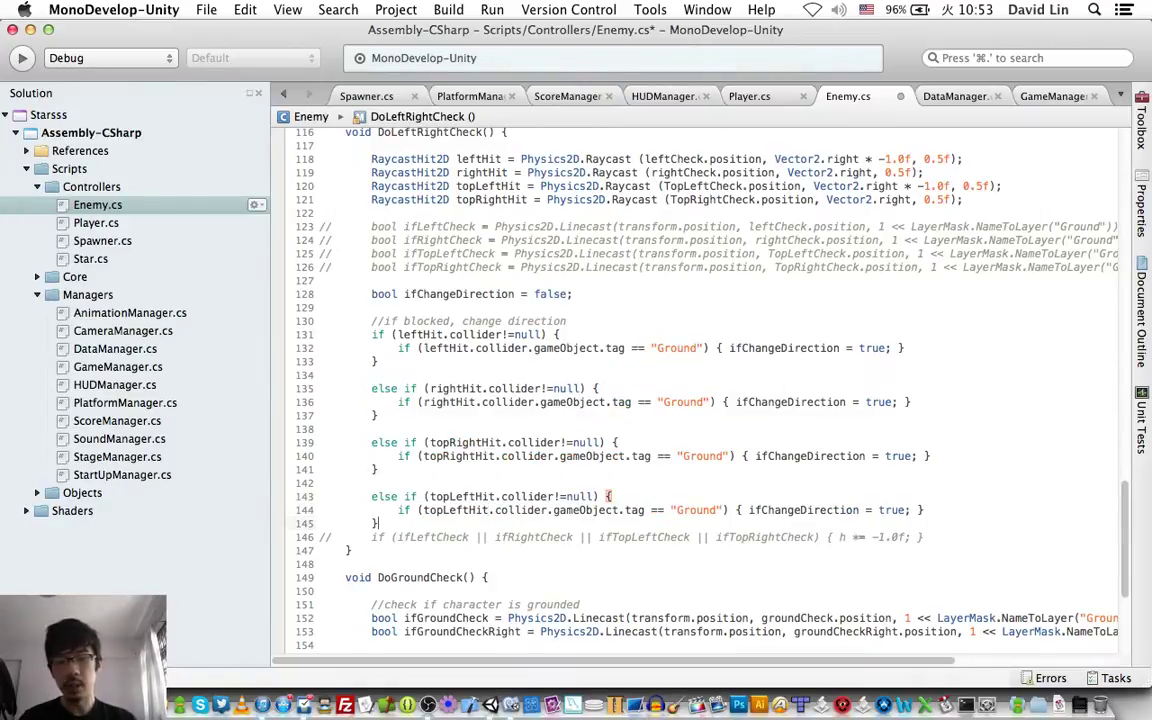
key(Return)
key(Return)
Step: Add 'if (ifChangeDirection) { h *= -1.0f; }' at the end of DoLeftRightCheck and save Enemy.cs
text(if )
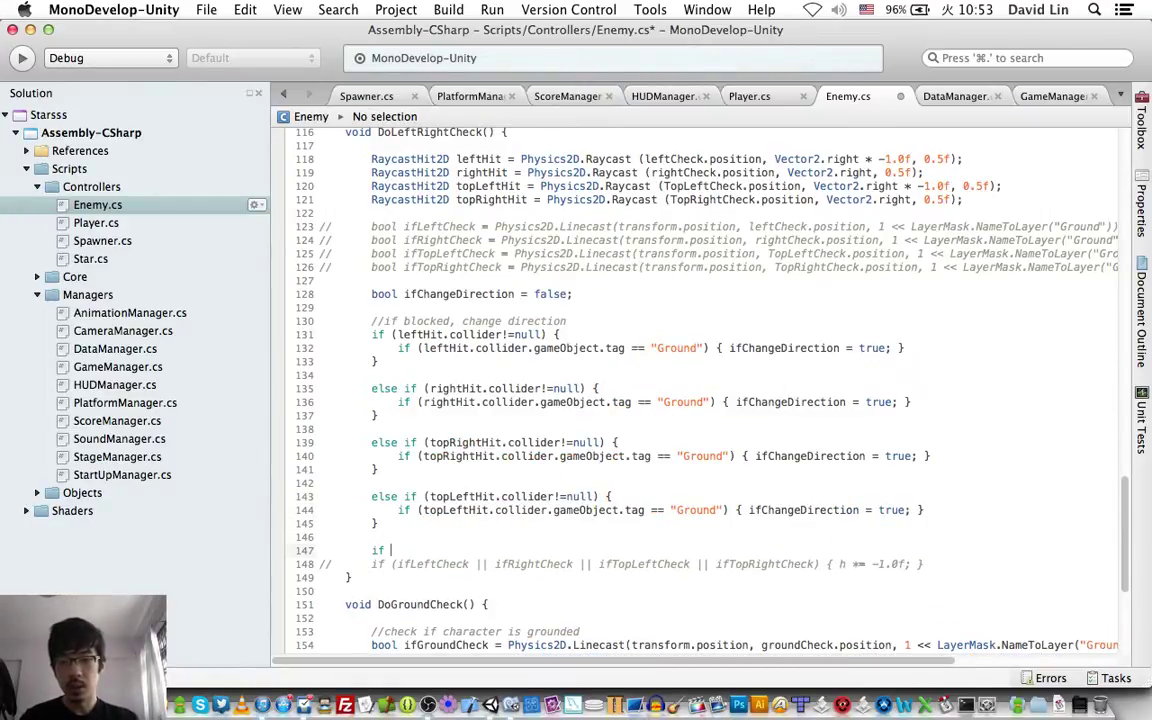
text((ifChangeDirection) )
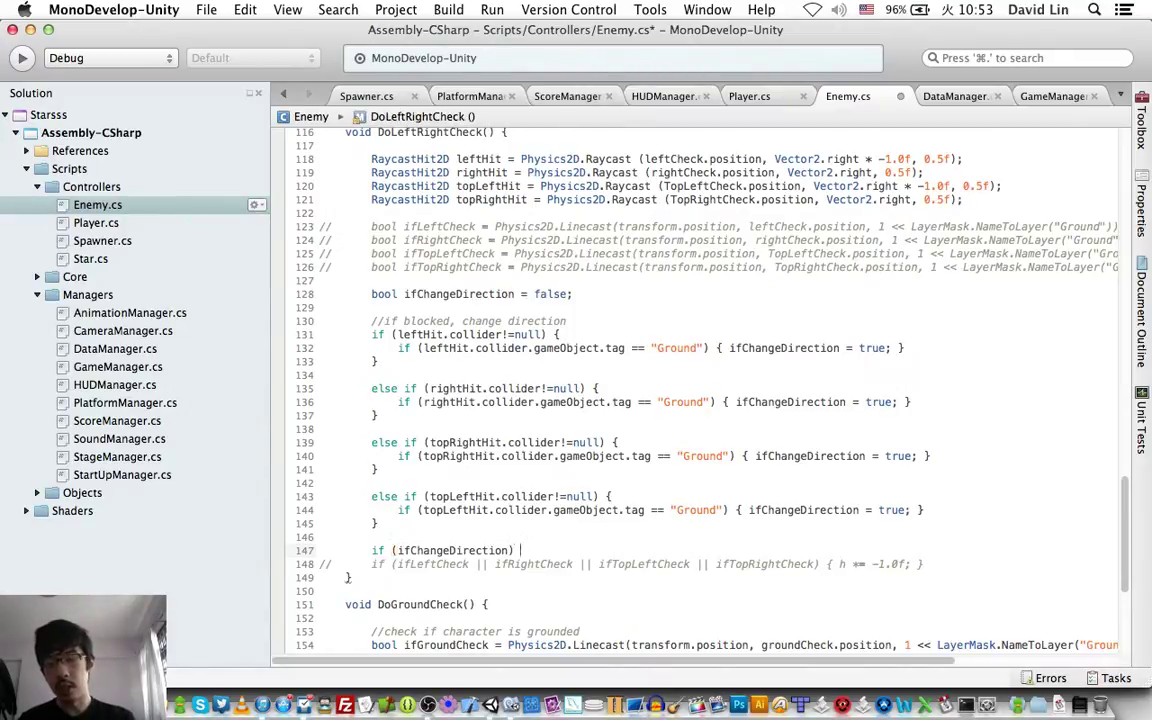
text({ h *)
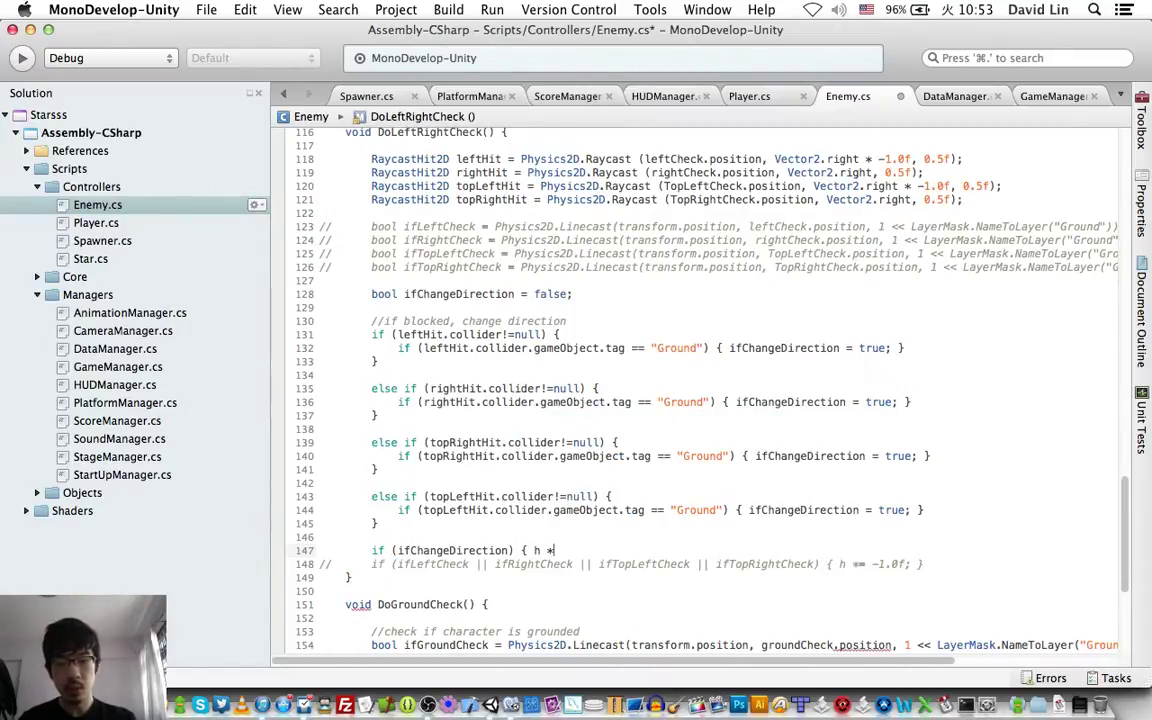
text(= -1.0f; )
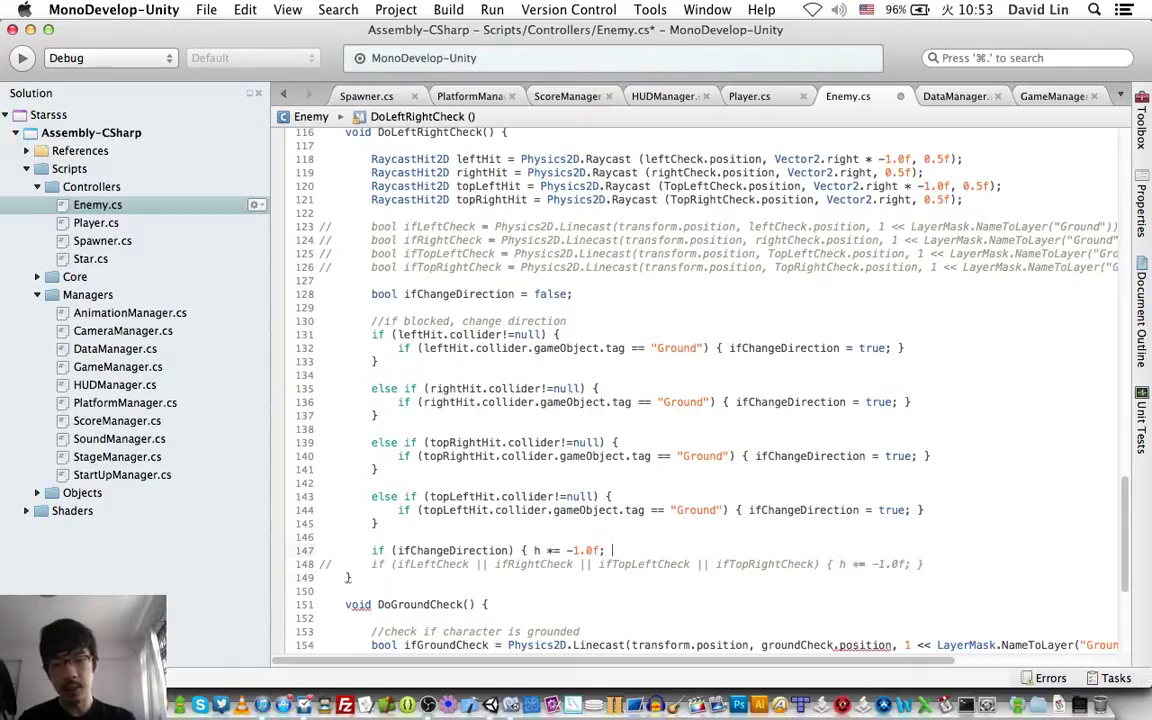
text(})
key(super+z)
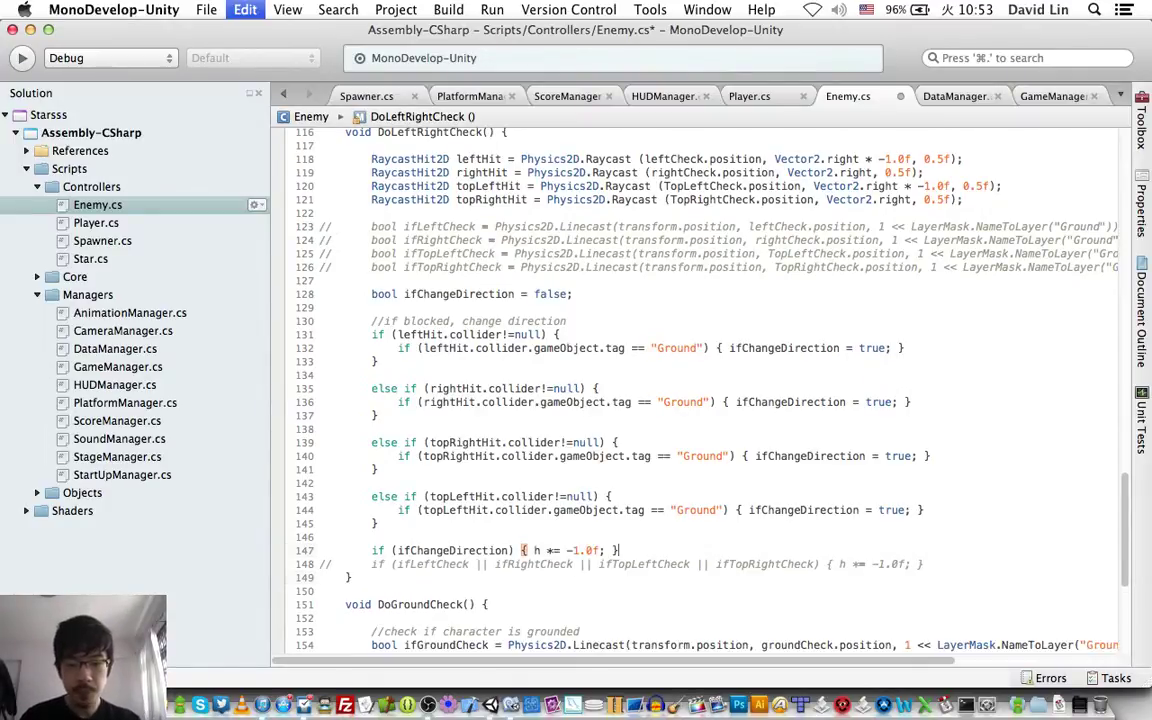
key(Return)
key(super+s)
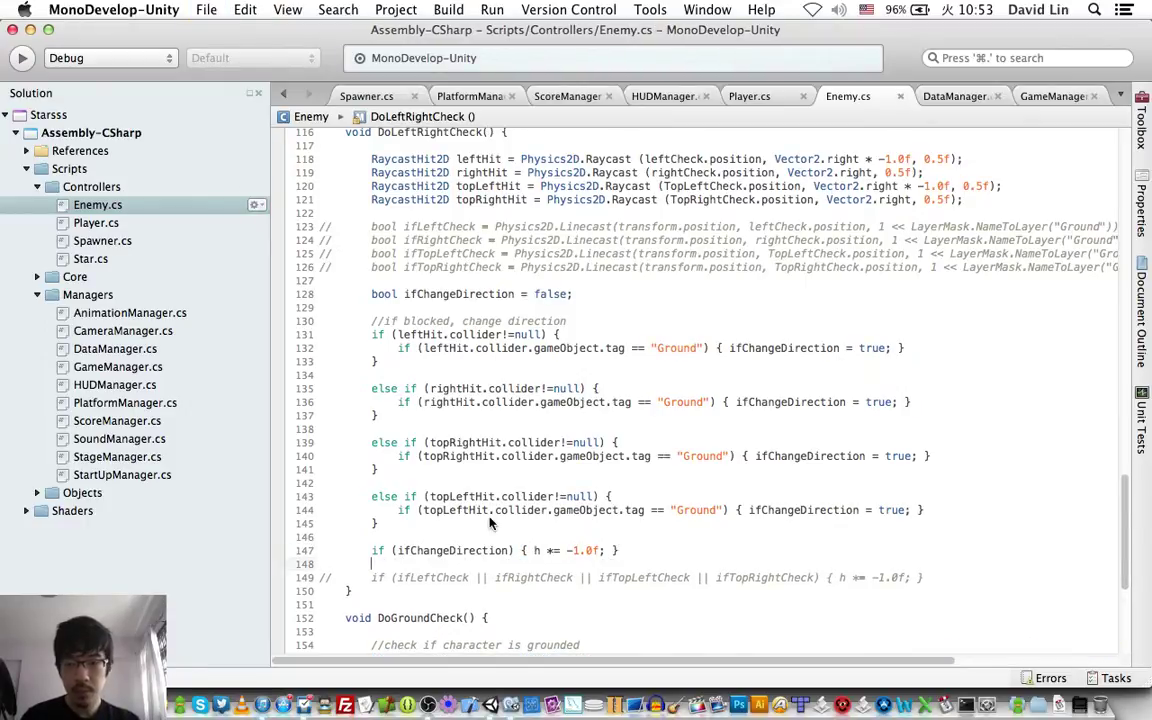
key(super+Tab)
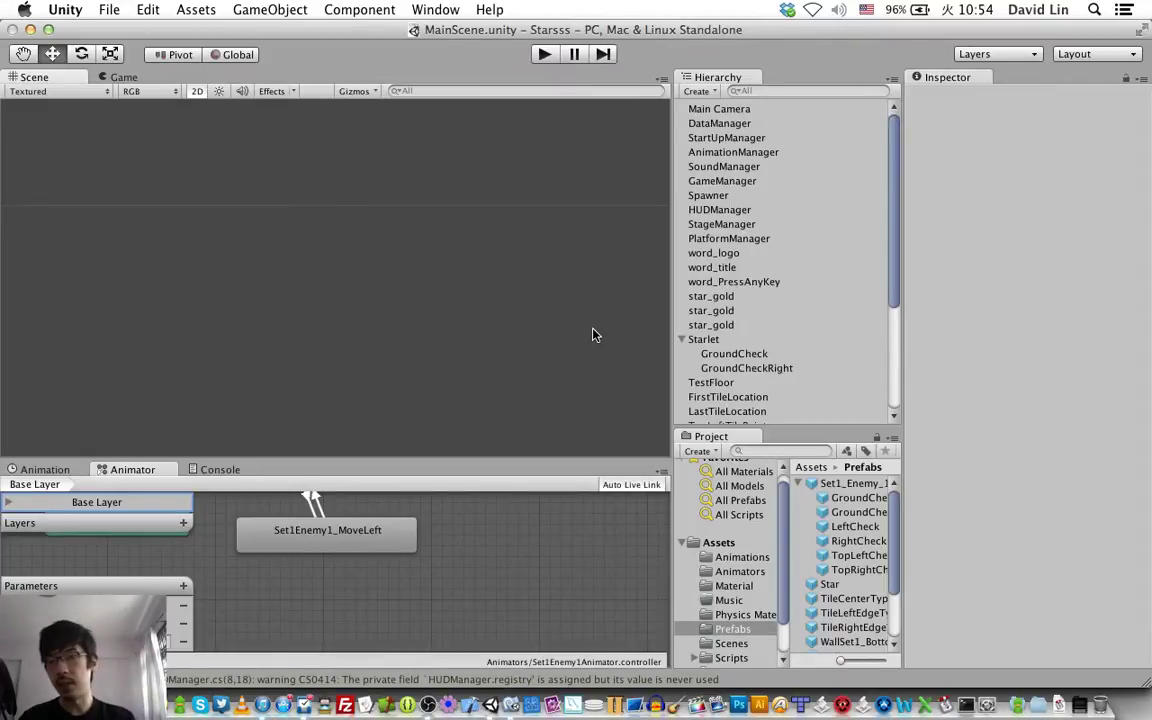
Step: Play the game in Unity and test level 1, walking and jumping the red player
key(super+p)
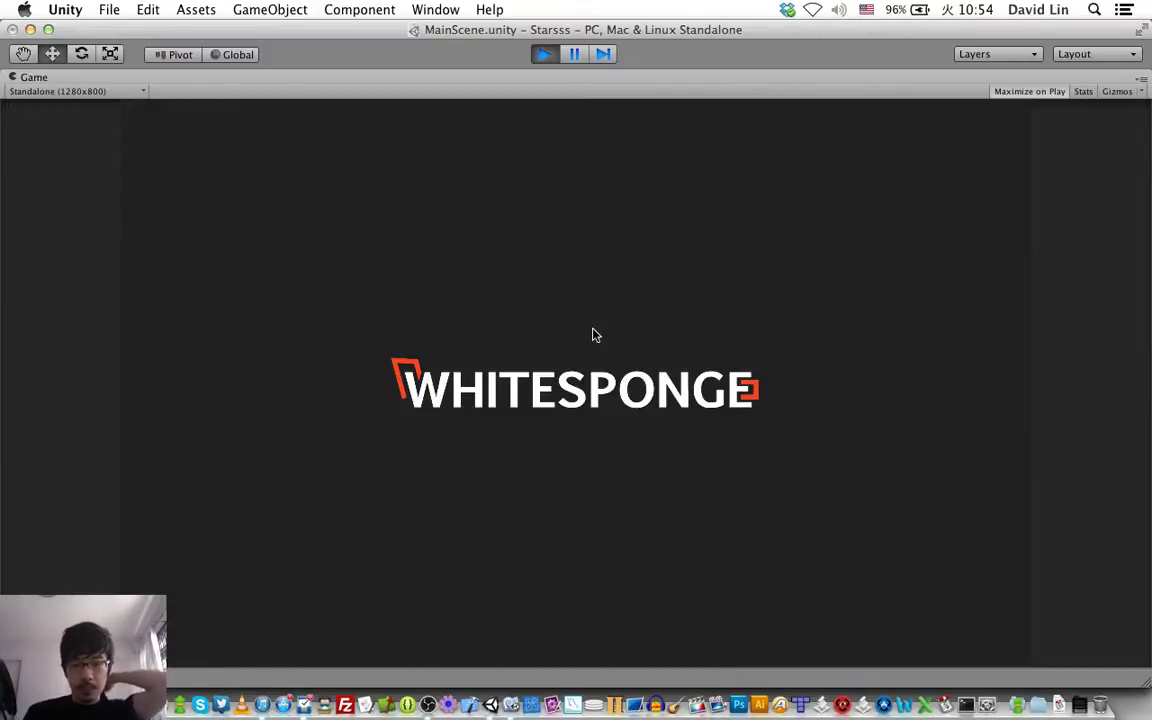
key(space)
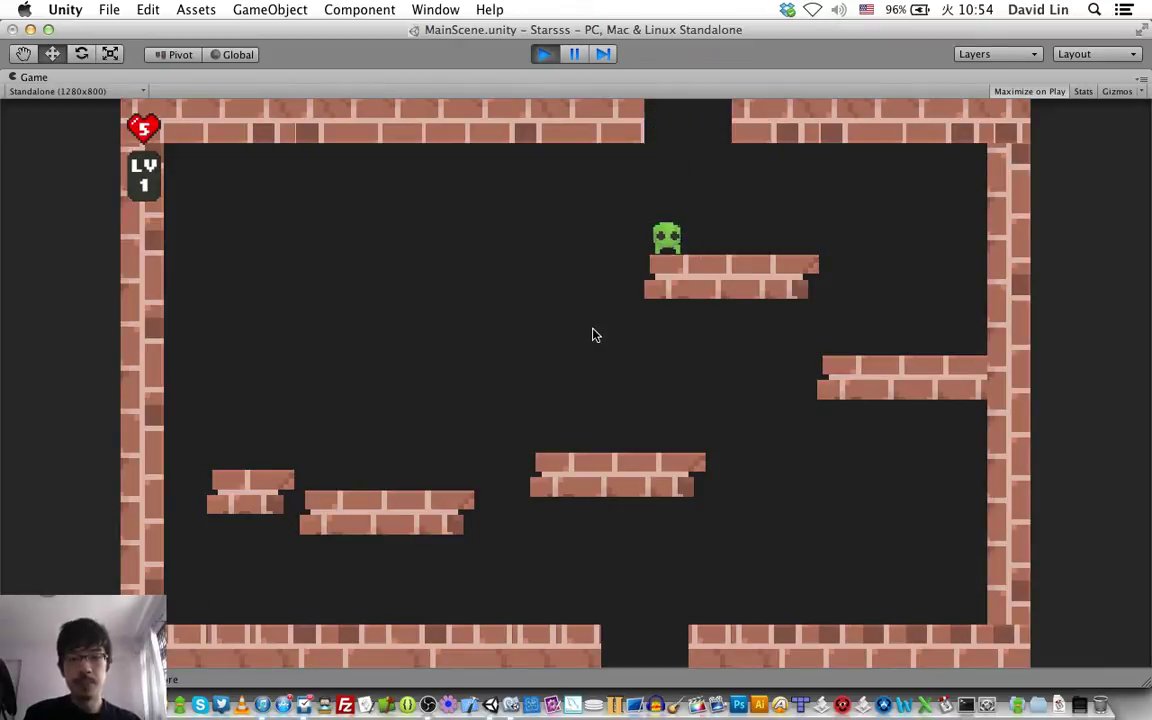
key(Right)
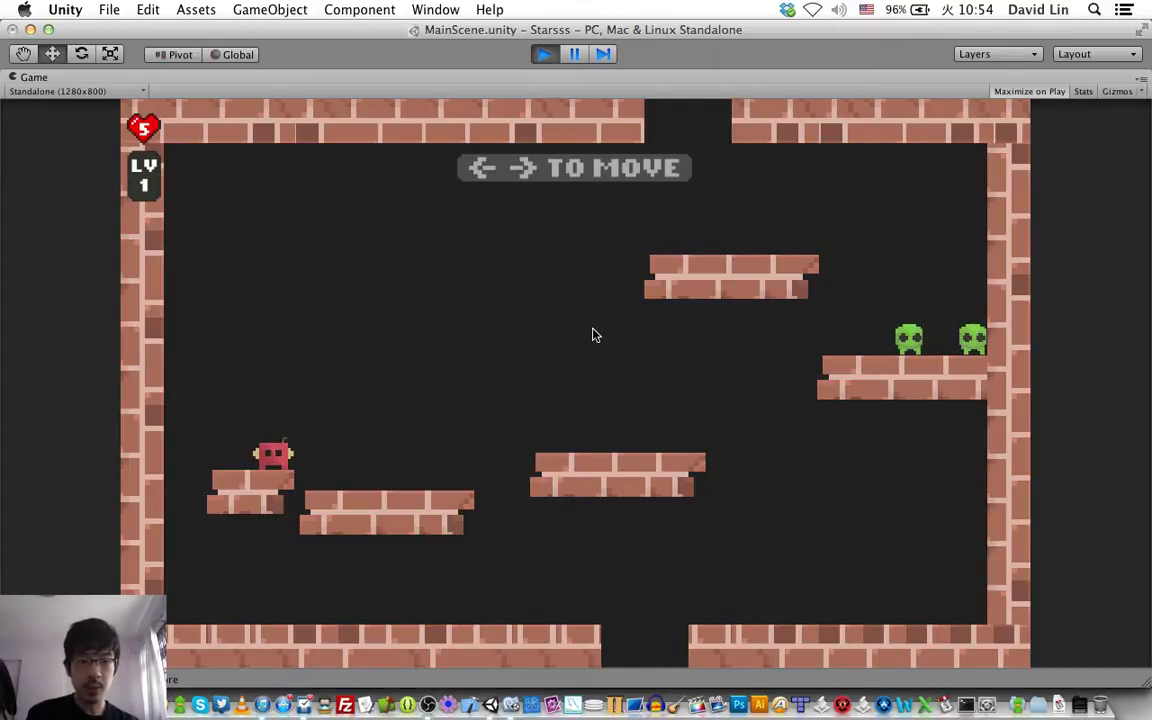
key(Right)
key(z)
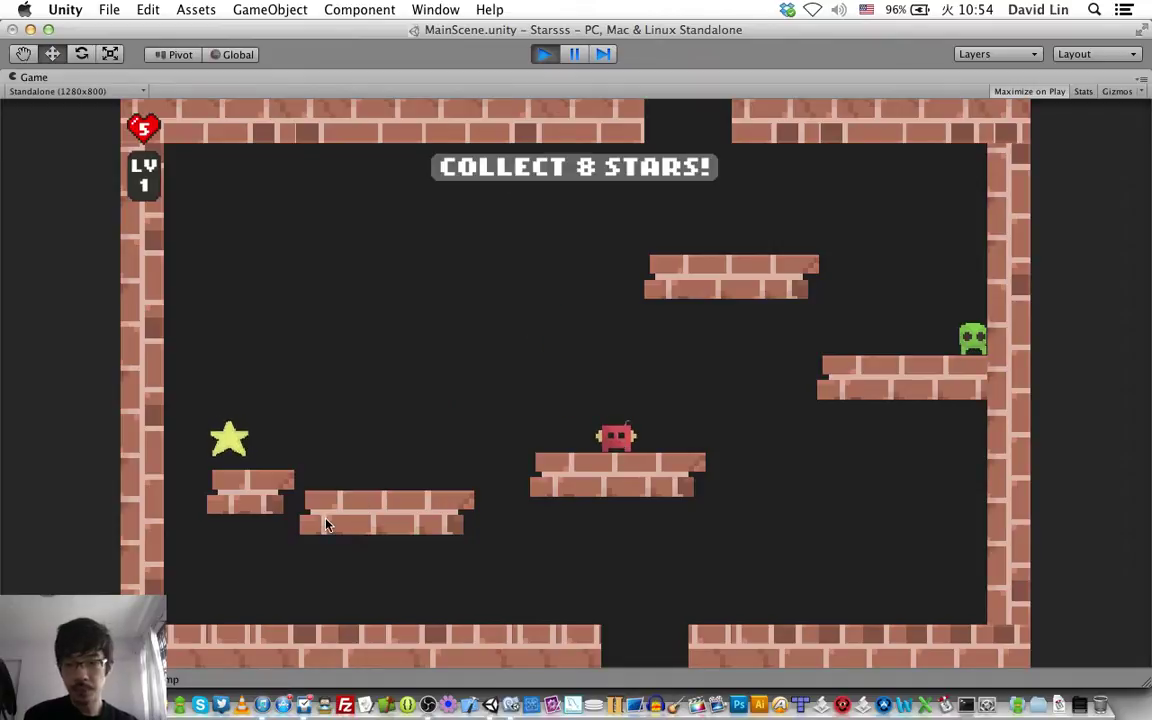
Step: Check the Console for log messages, then stop play mode and return to MonoDevelop
key(super+shift+c)
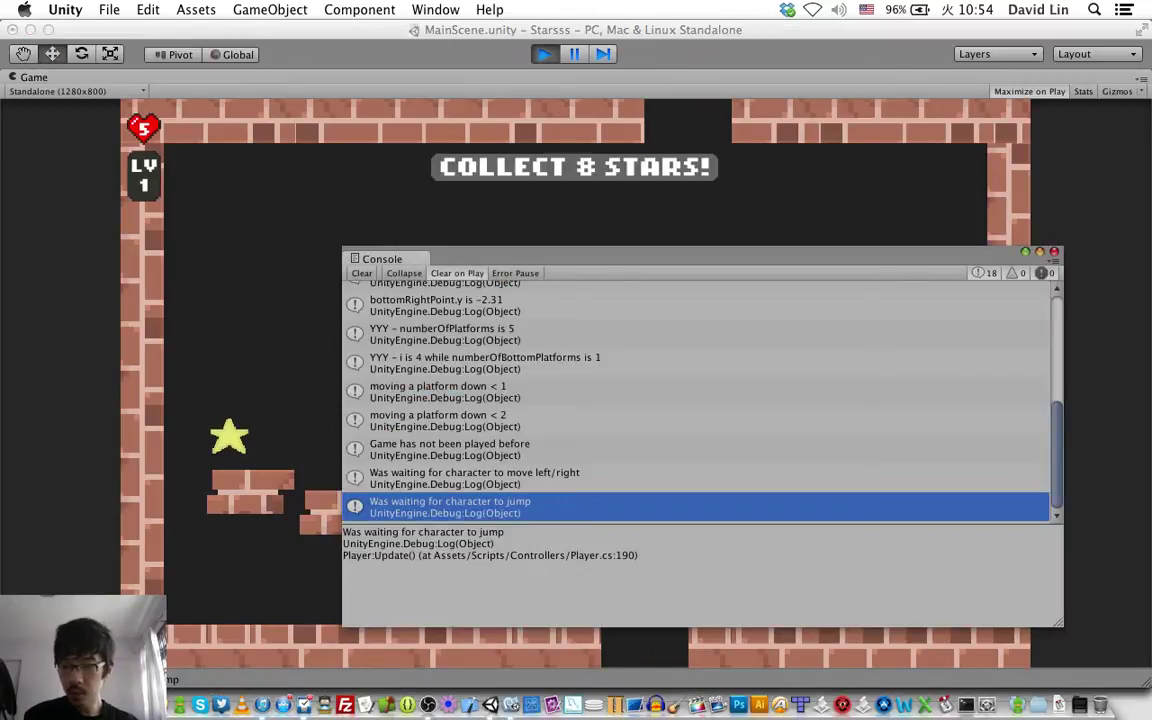
click(1053, 255)
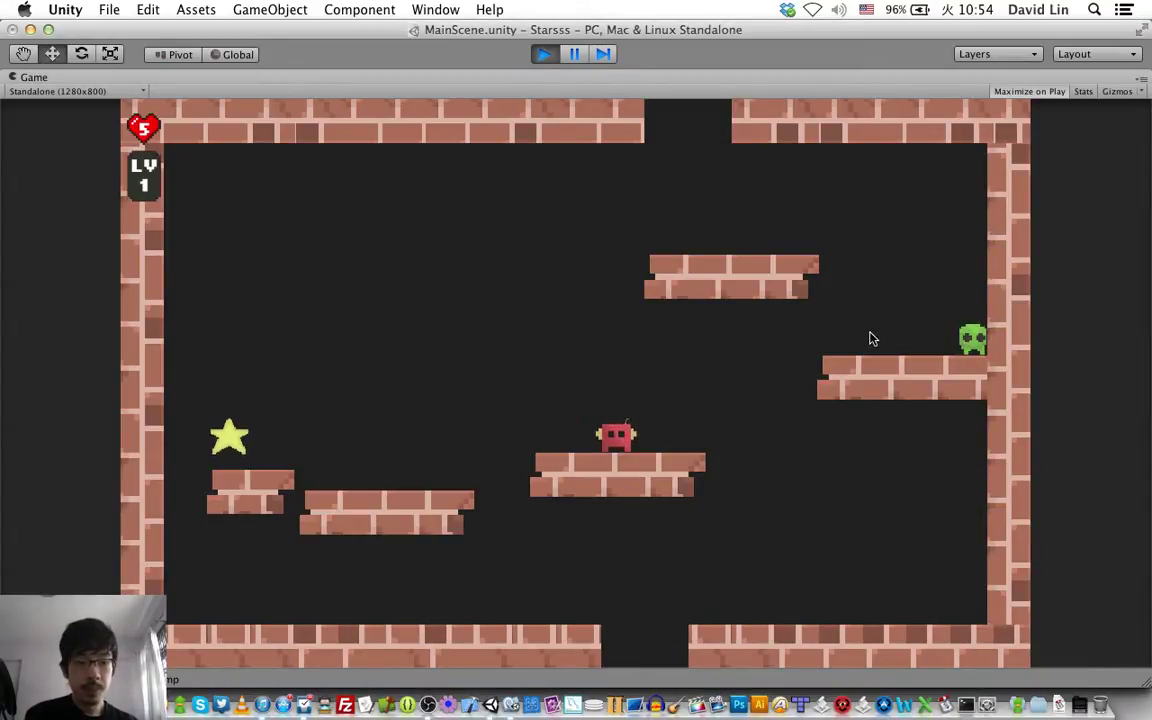
key(super+p)
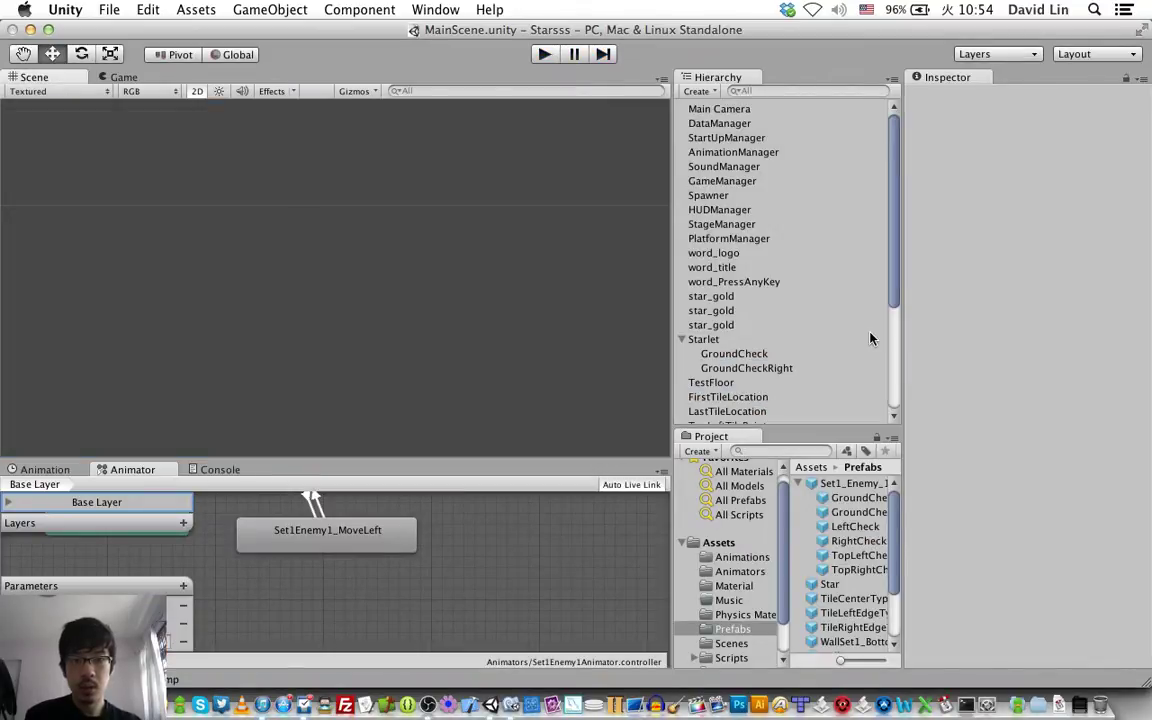
key(super+Tab)
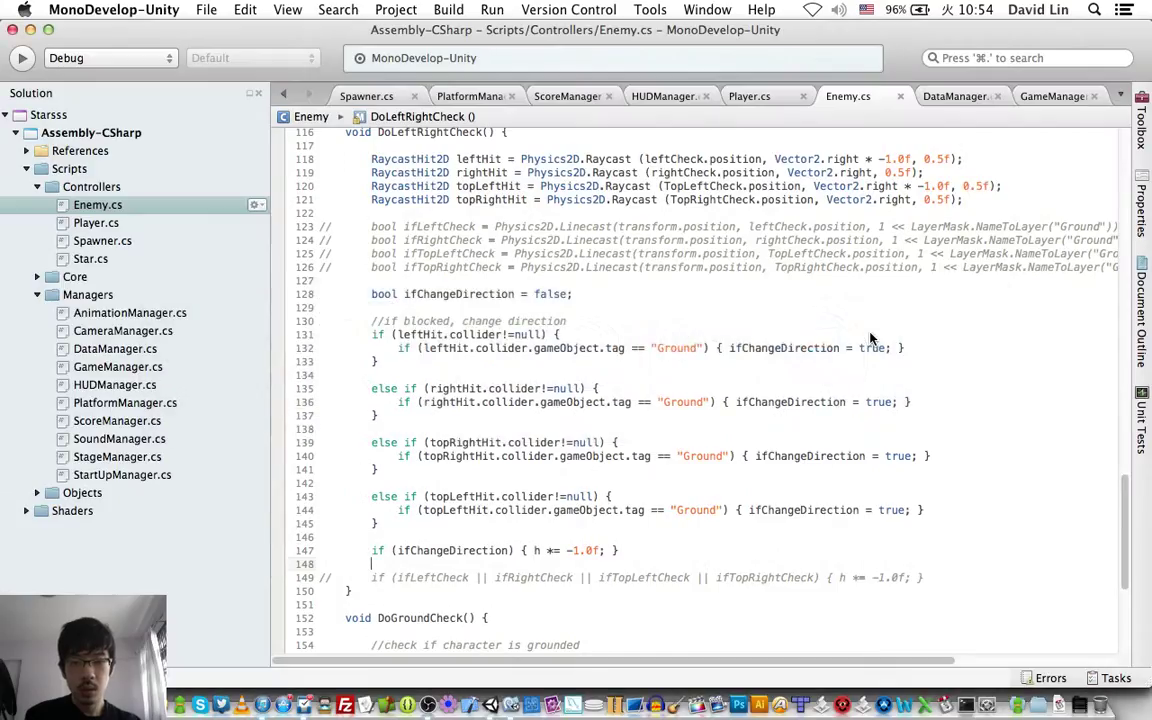
scroll(870, 338, up, 2)
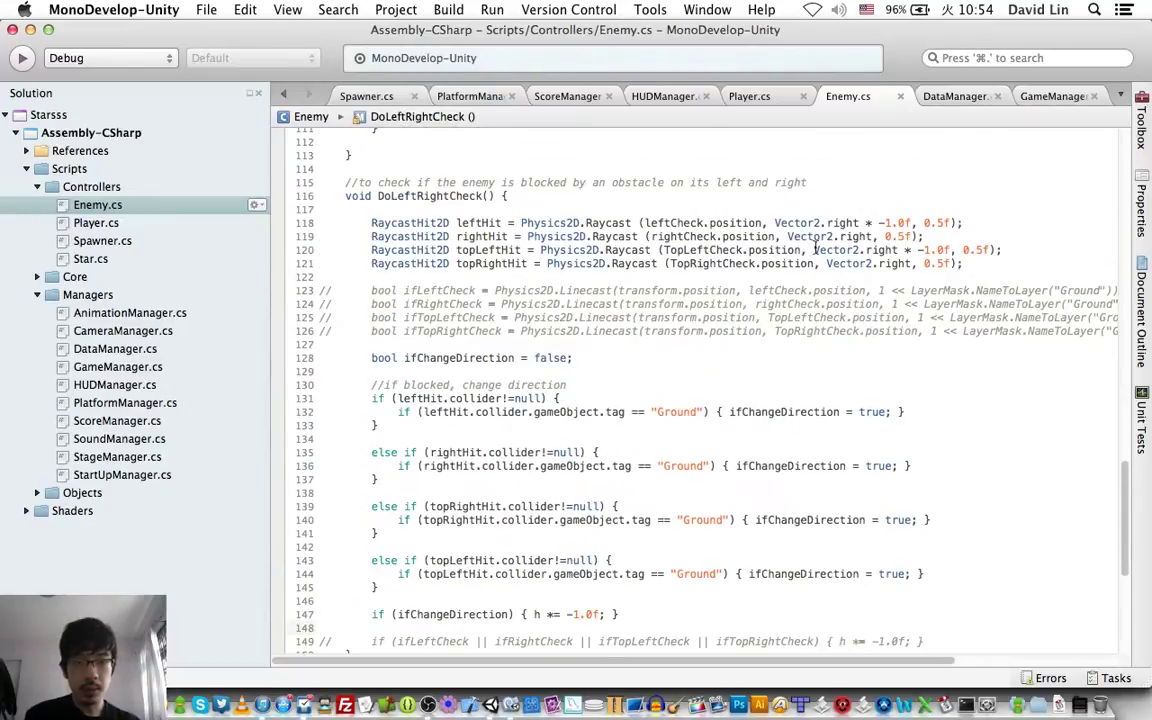
mouse_move(686, 224)
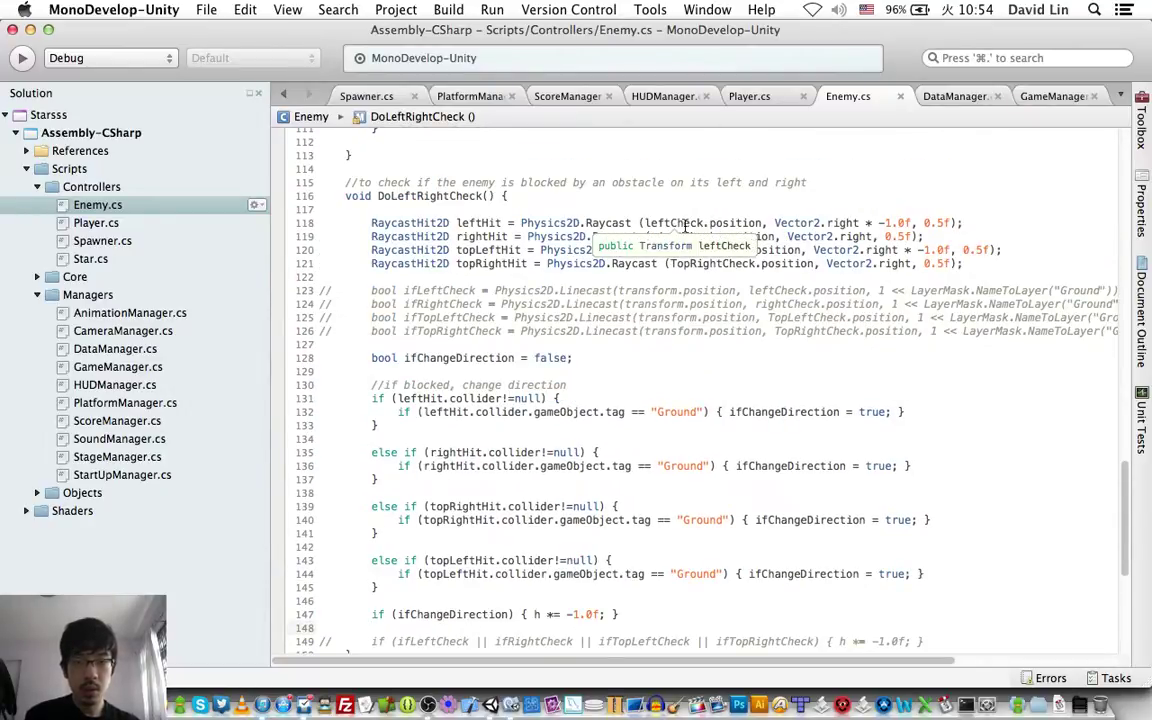
double_click(686, 224)
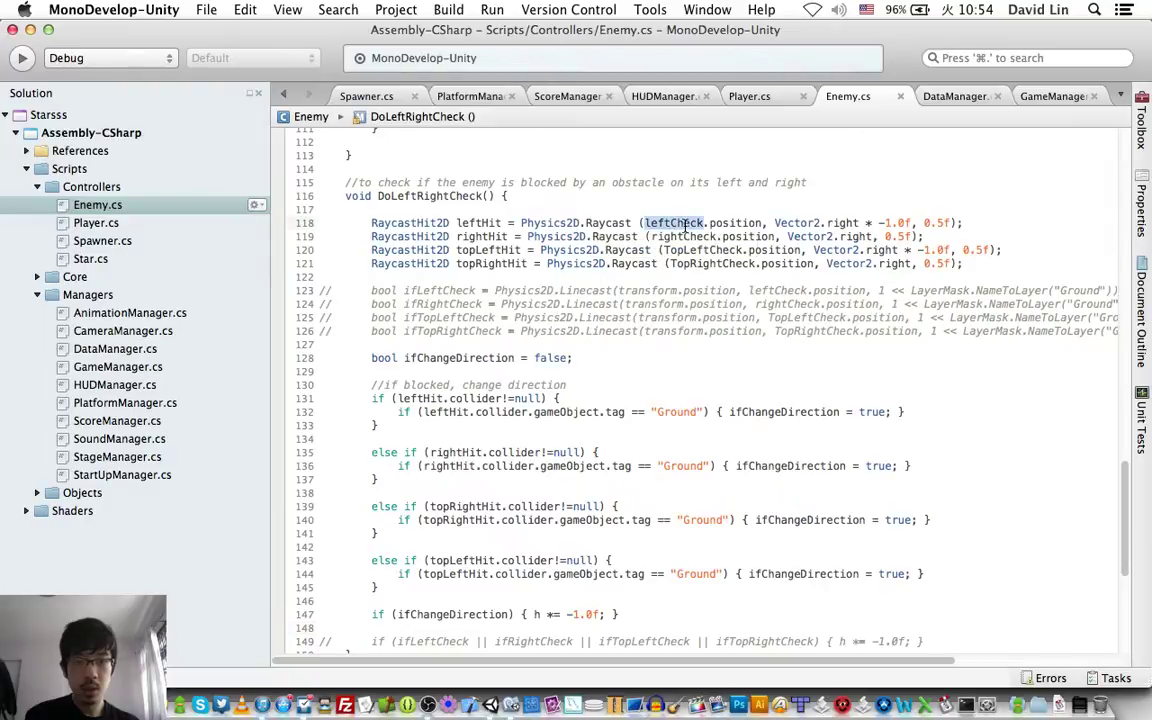
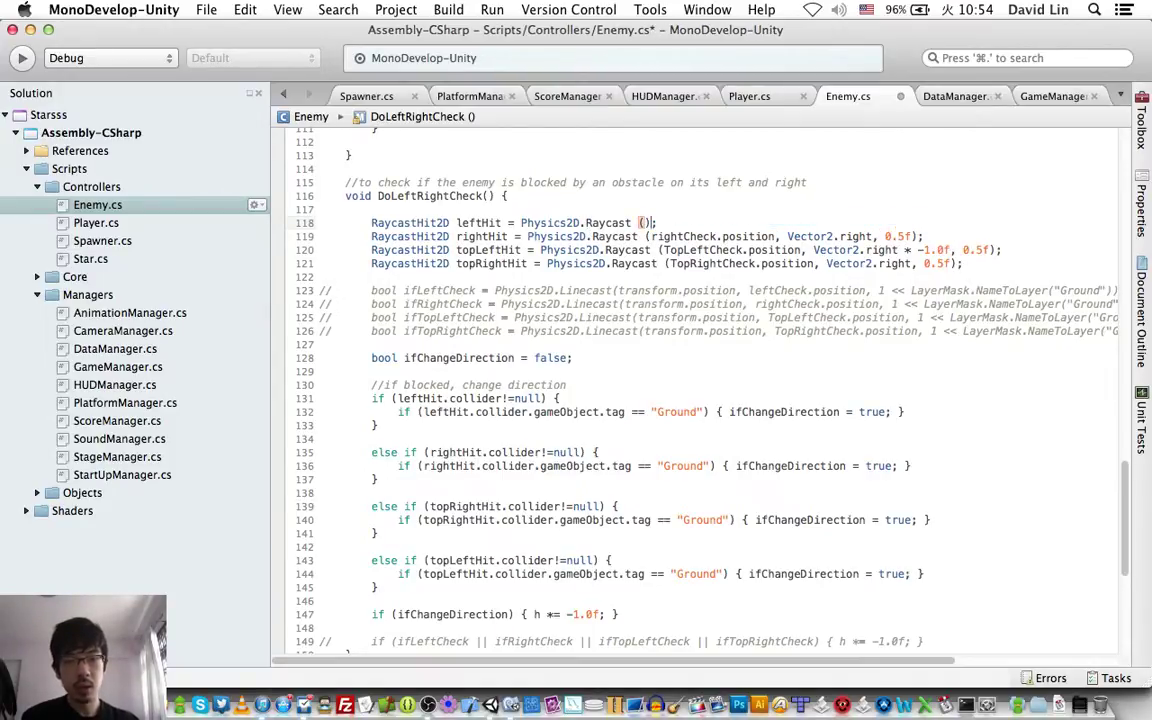
Step: Fix Raycast's parentheses on line 118 and paste the leftCheck.position, Vector2.right * -1.0f, 0.5f arguments
key(BackSpace)
key(BackSpace)
text(()
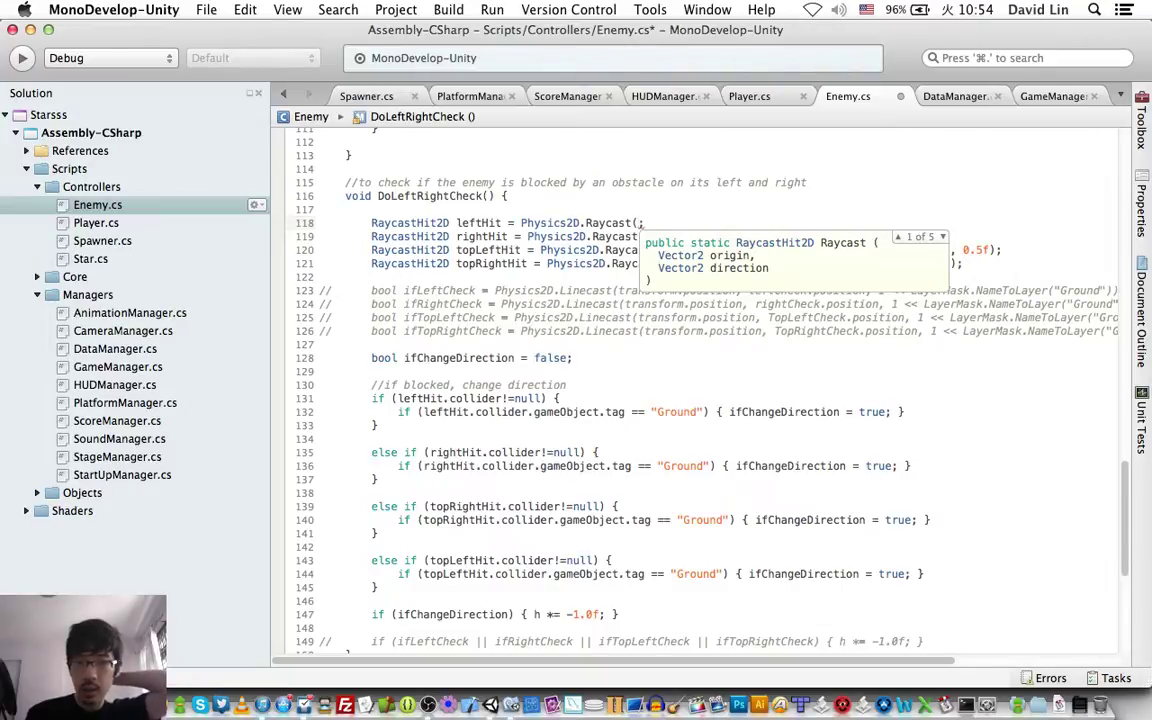
text(;)
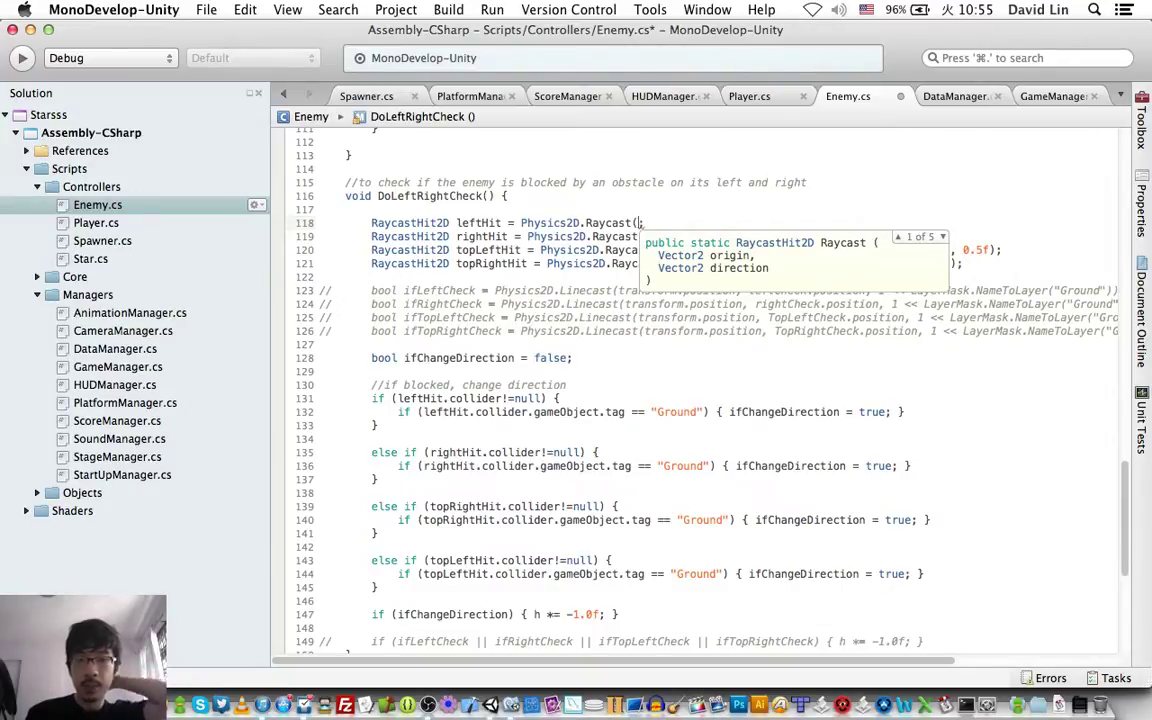
key(Escape)
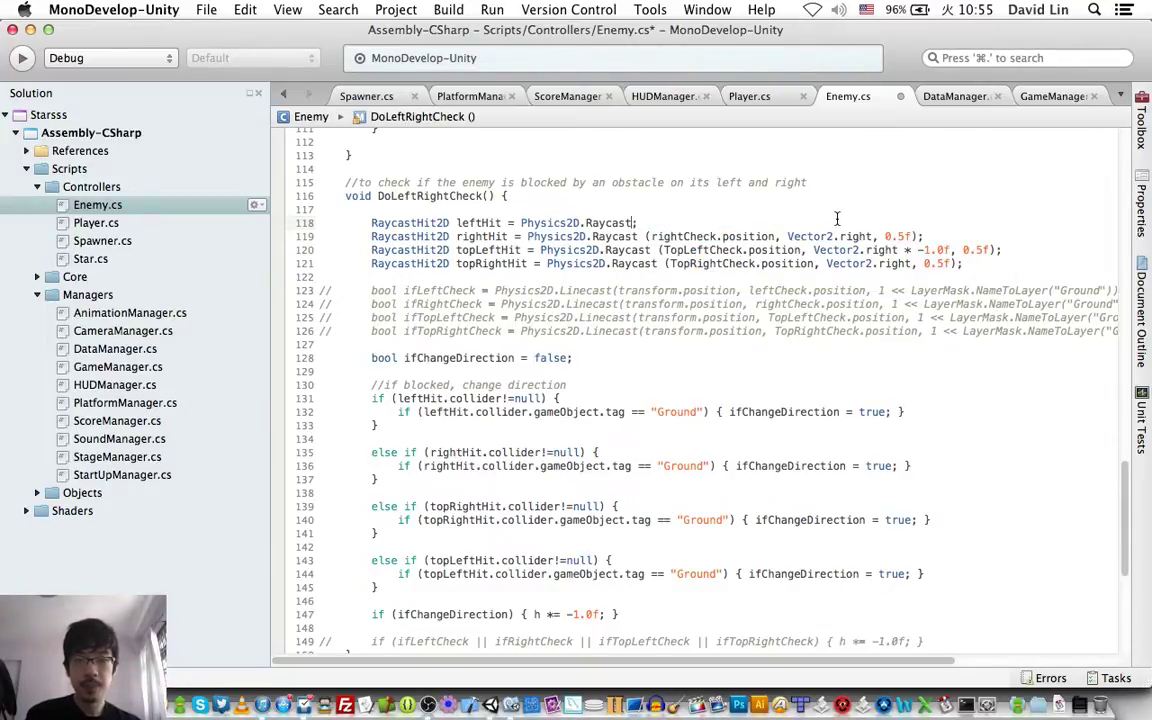
key(super+v)
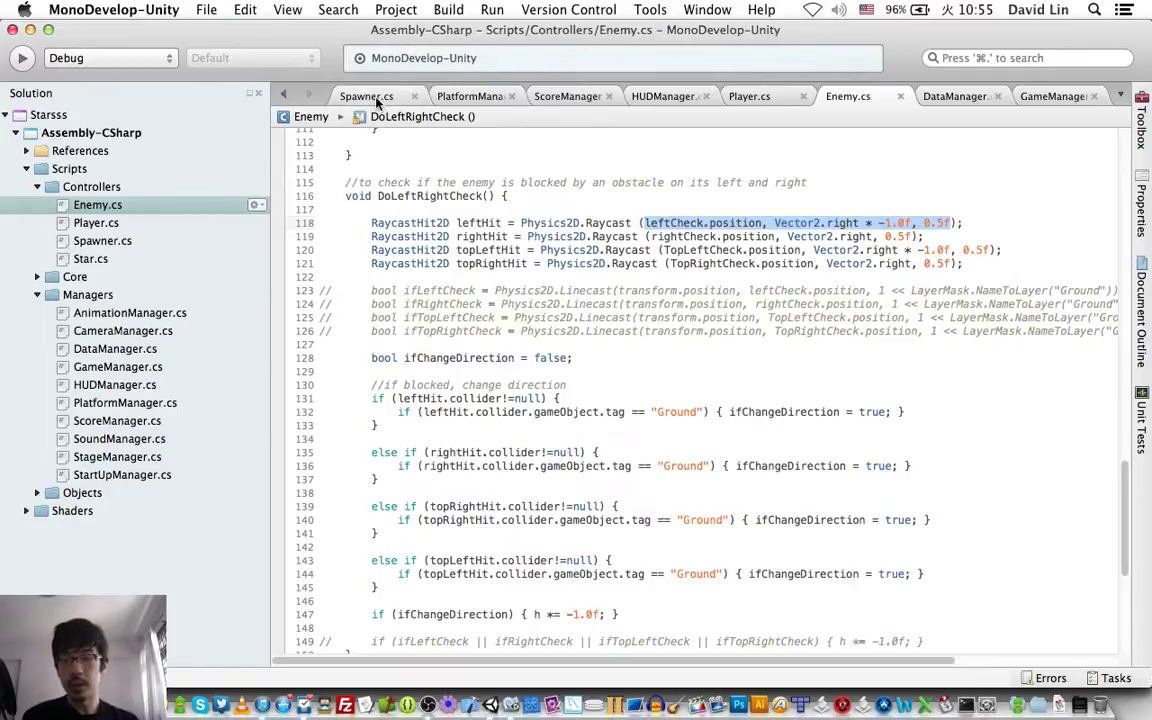
Step: Look over the raycast code in Spawner.cs
click(342, 93)
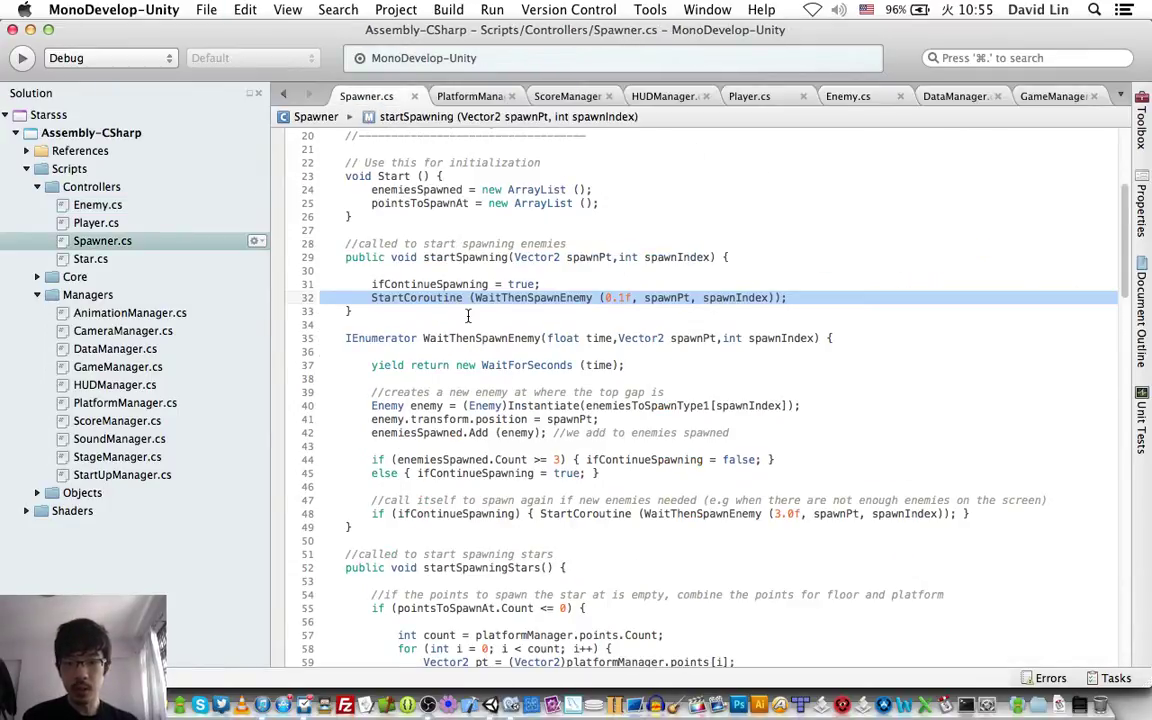
scroll(458, 250, down, 5)
scroll(462, 285, down, 4)
scroll(467, 316, down, 6)
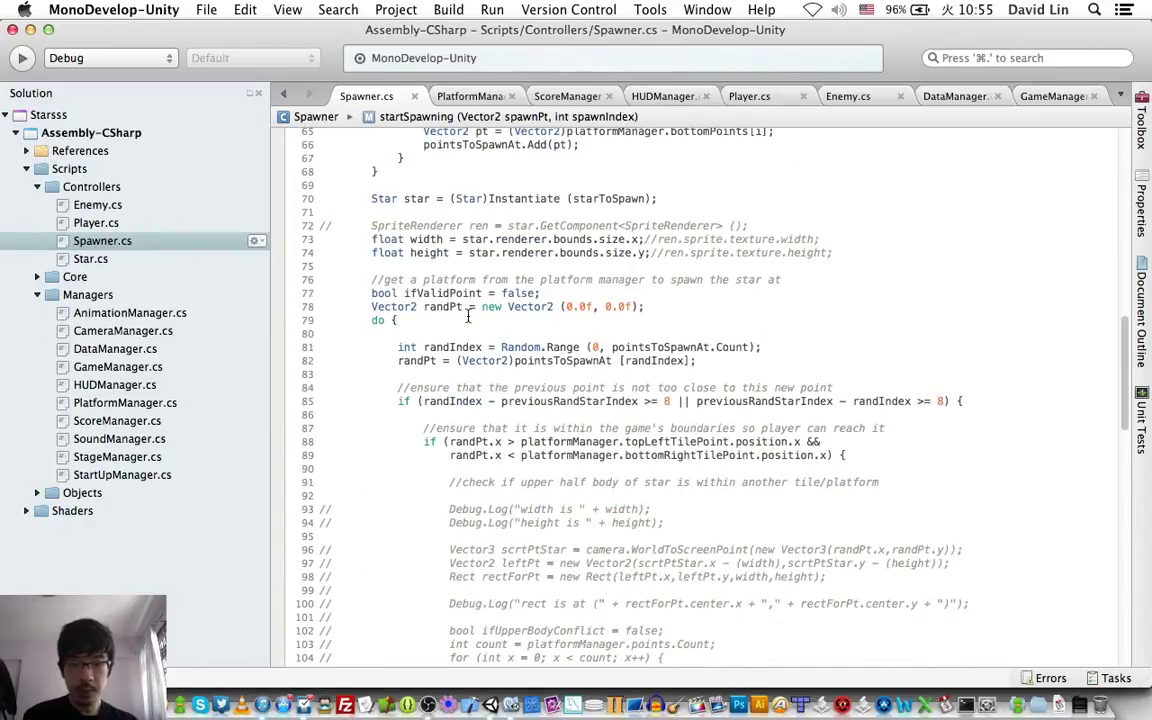
scroll(467, 316, down, 7)
scroll(467, 316, down, 1)
scroll(467, 316, down, 5)
scroll(467, 316, down, 3)
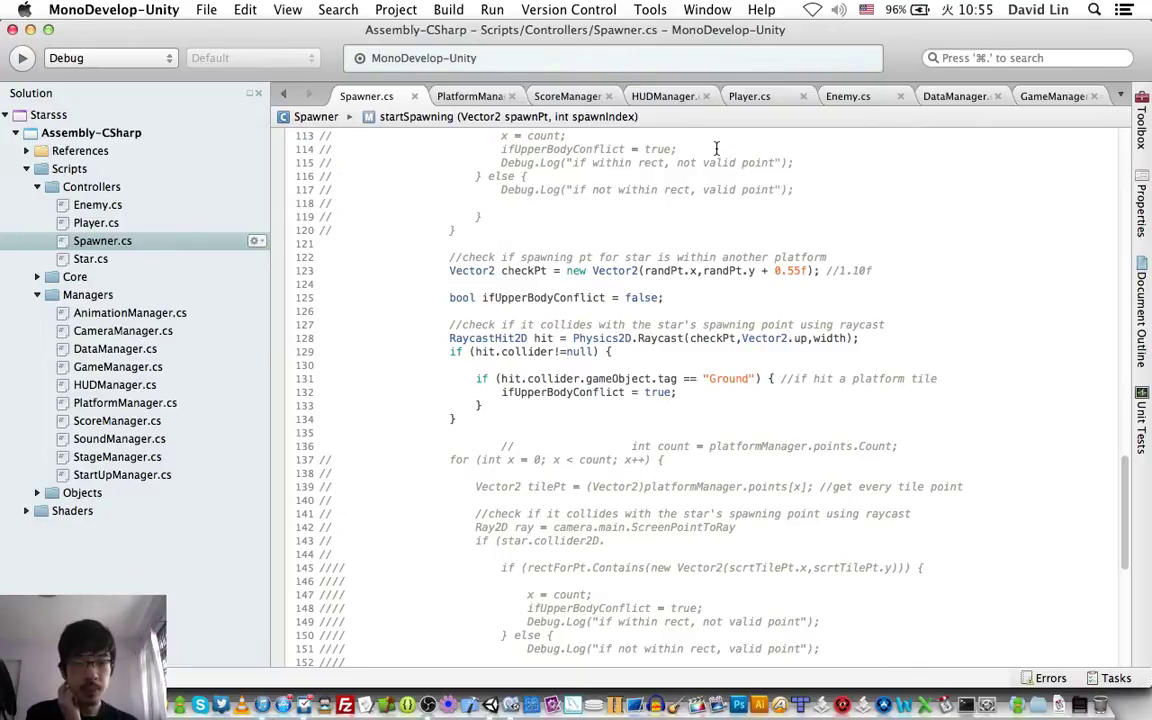
Step: Return to Enemy.cs, then run the Starsss game in the Unity editor
click(855, 99)
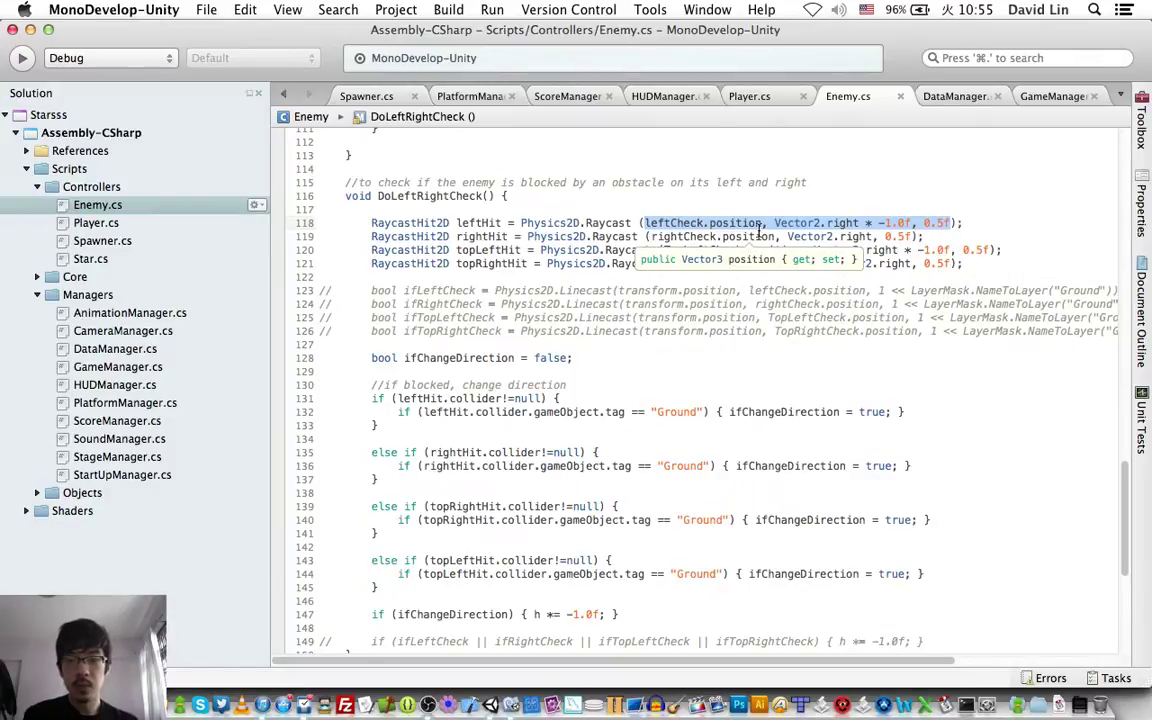
key(super+Tab)
key(super+p)
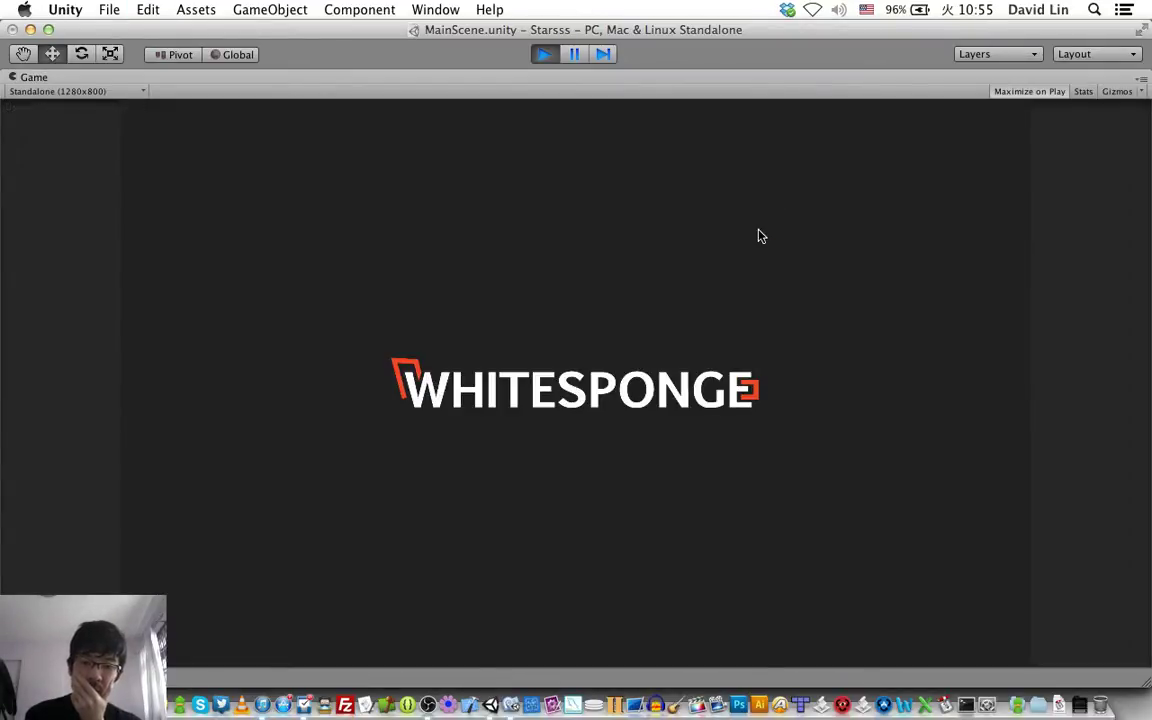
Step: Enter level 1, walk right and jump onto the middle platform, then stop play mode
key(space)
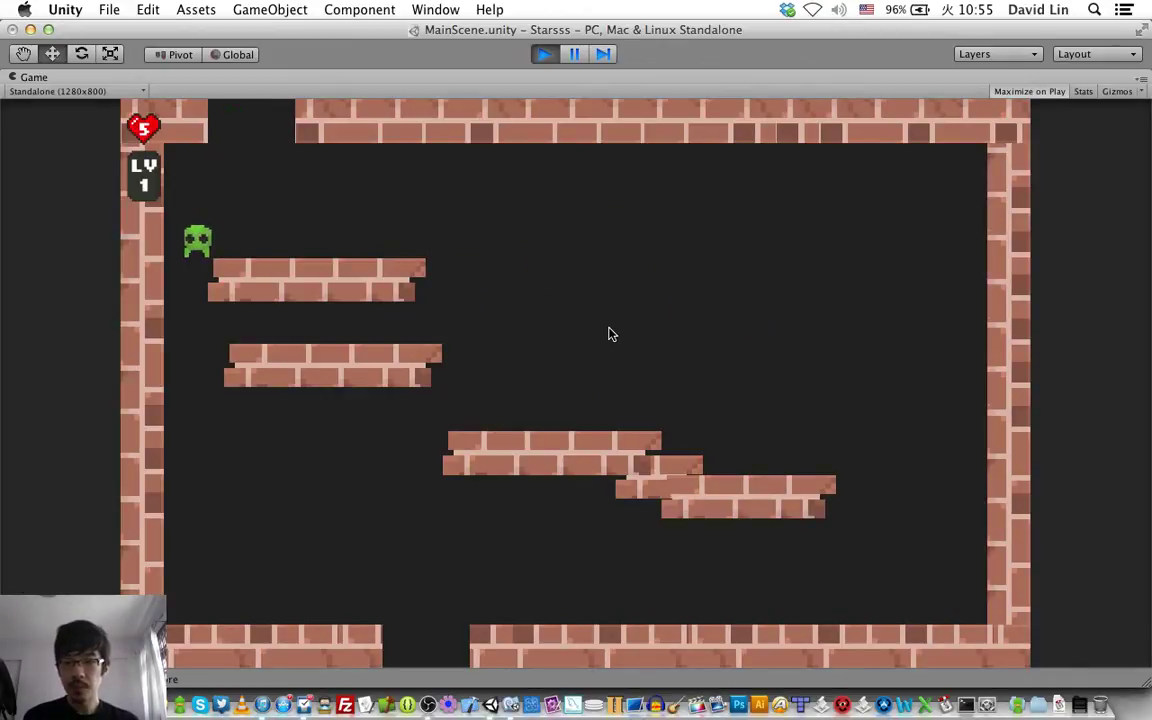
key(Right)
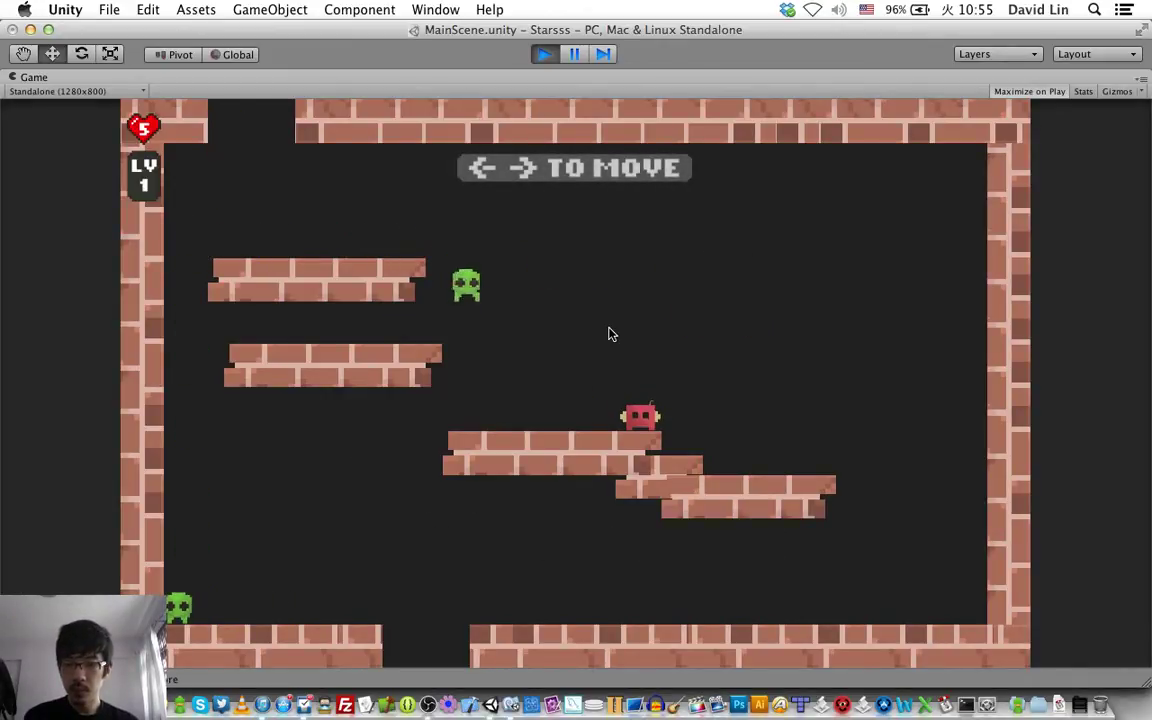
key(Right)
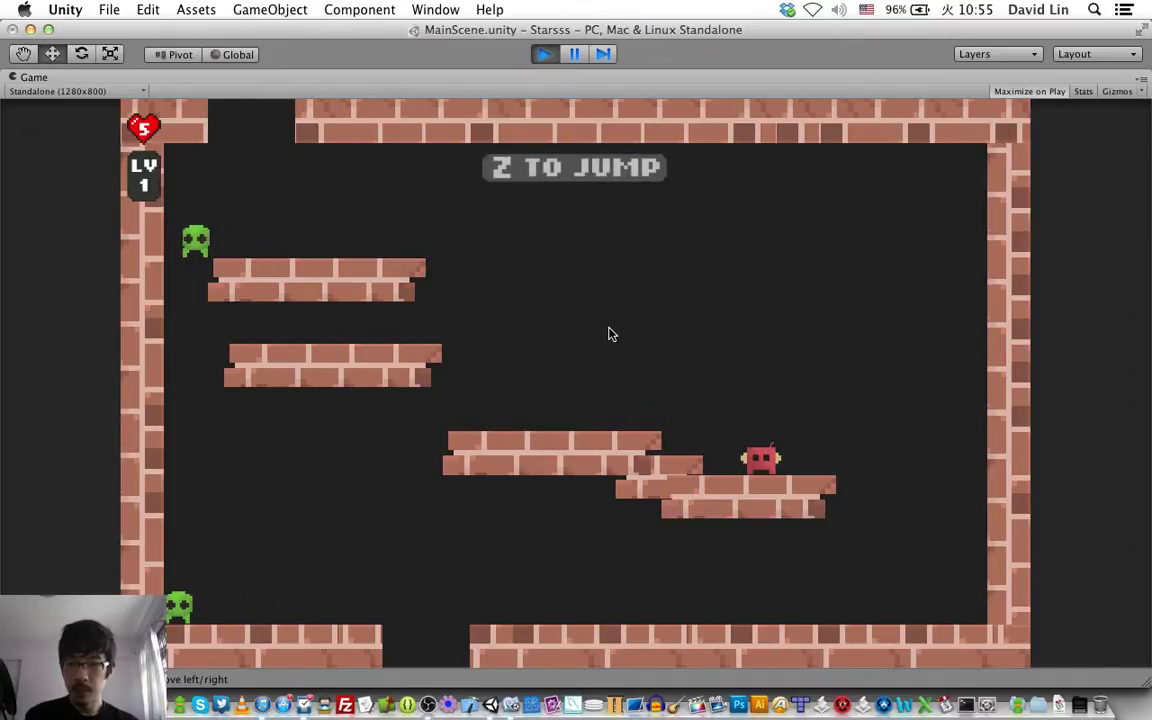
key(z)
key(Left)
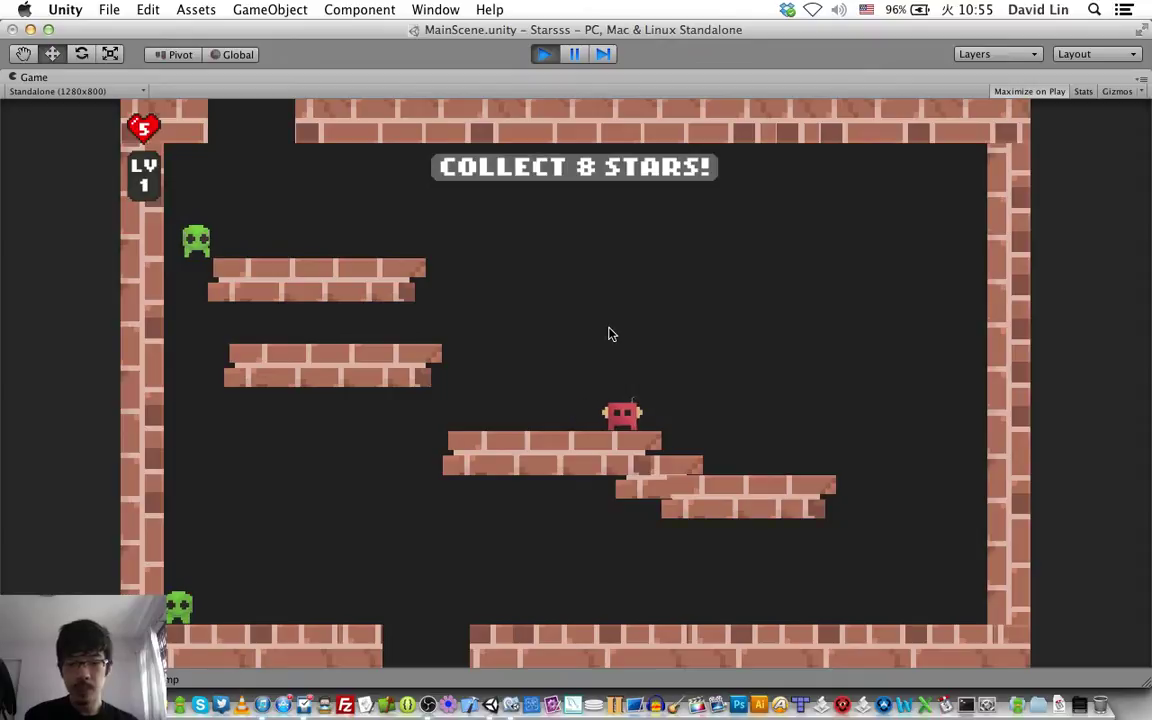
key(super+p)
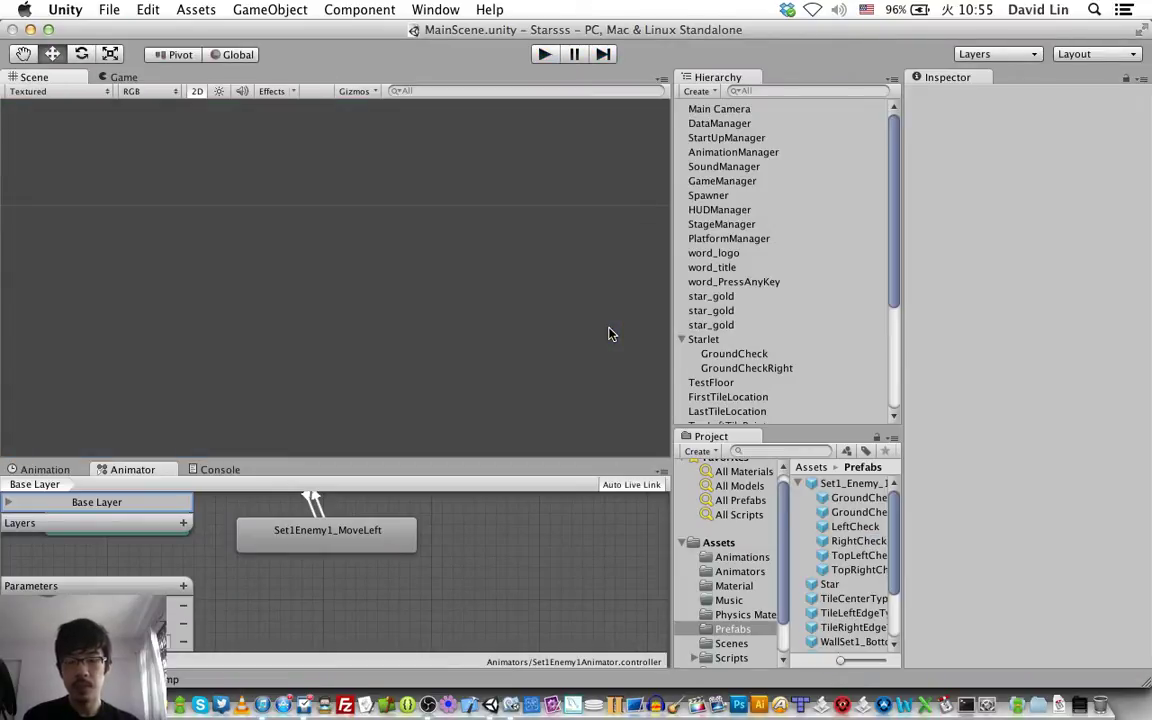
Step: In OBS, mute the Mic/Aux input, then raise its level to 100
key(super+Tab)
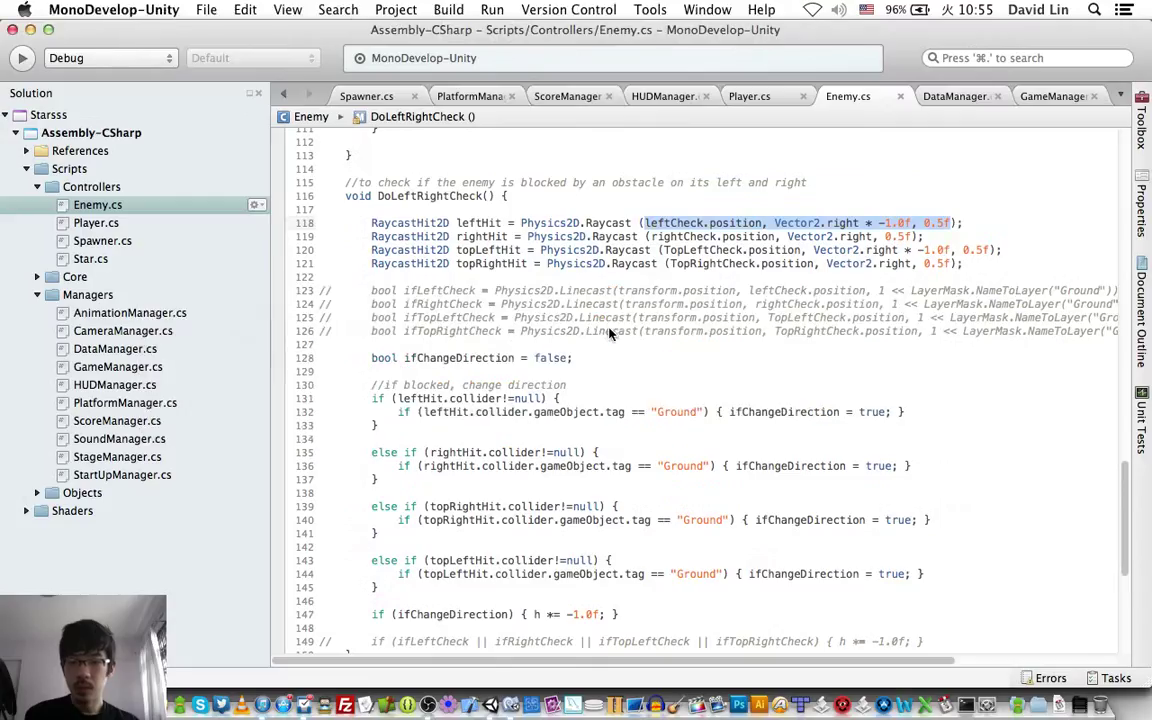
key(super+Tab)
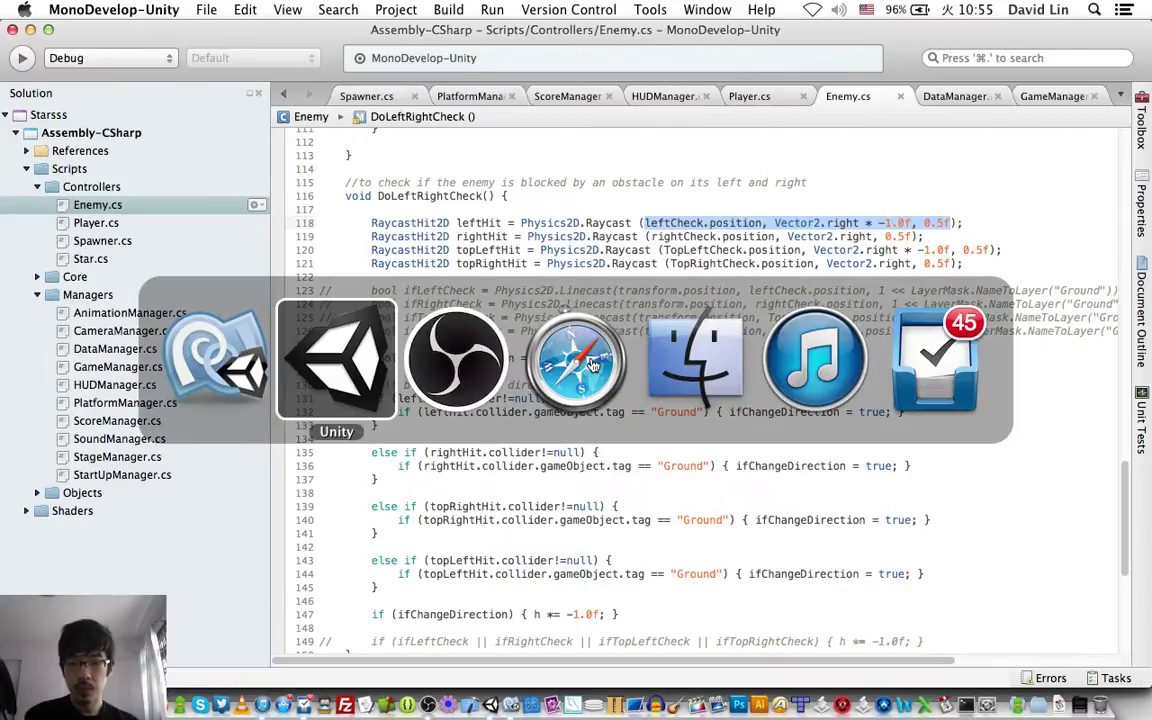
key(super+Tab)
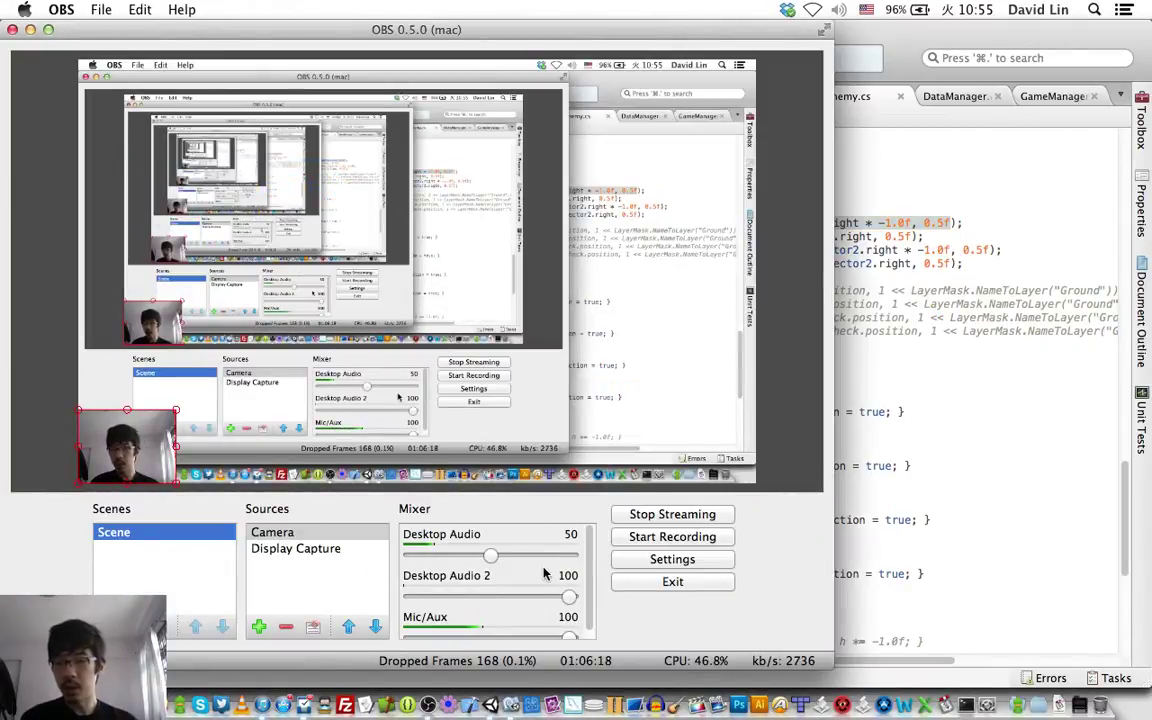
click(408, 638)
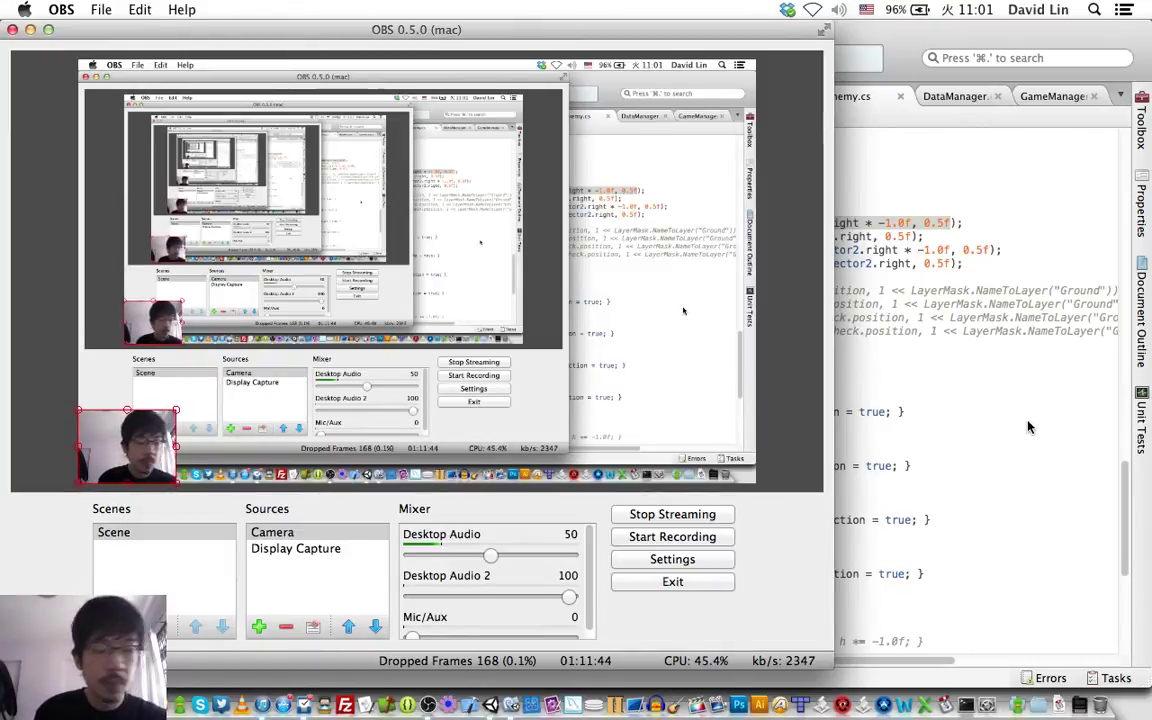
click(572, 638)
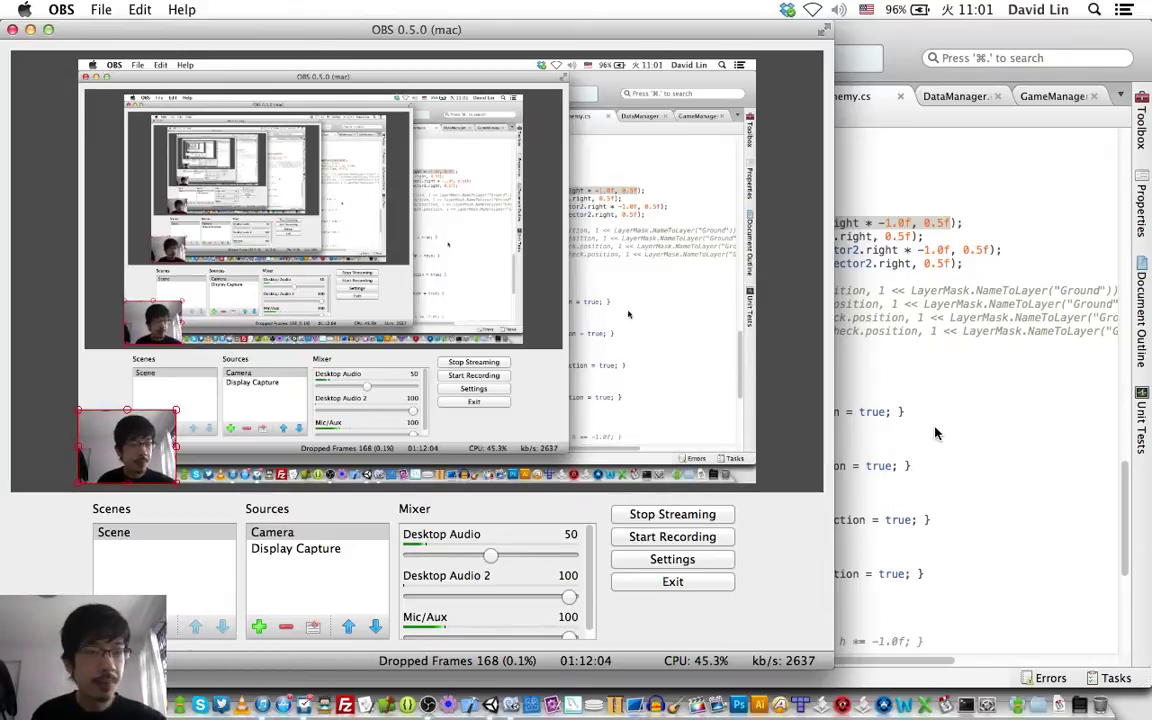
Step: Change the leftHit and rightHit raycast distances on lines 118–119 from 0.5f to 1.0f
click(936, 432)
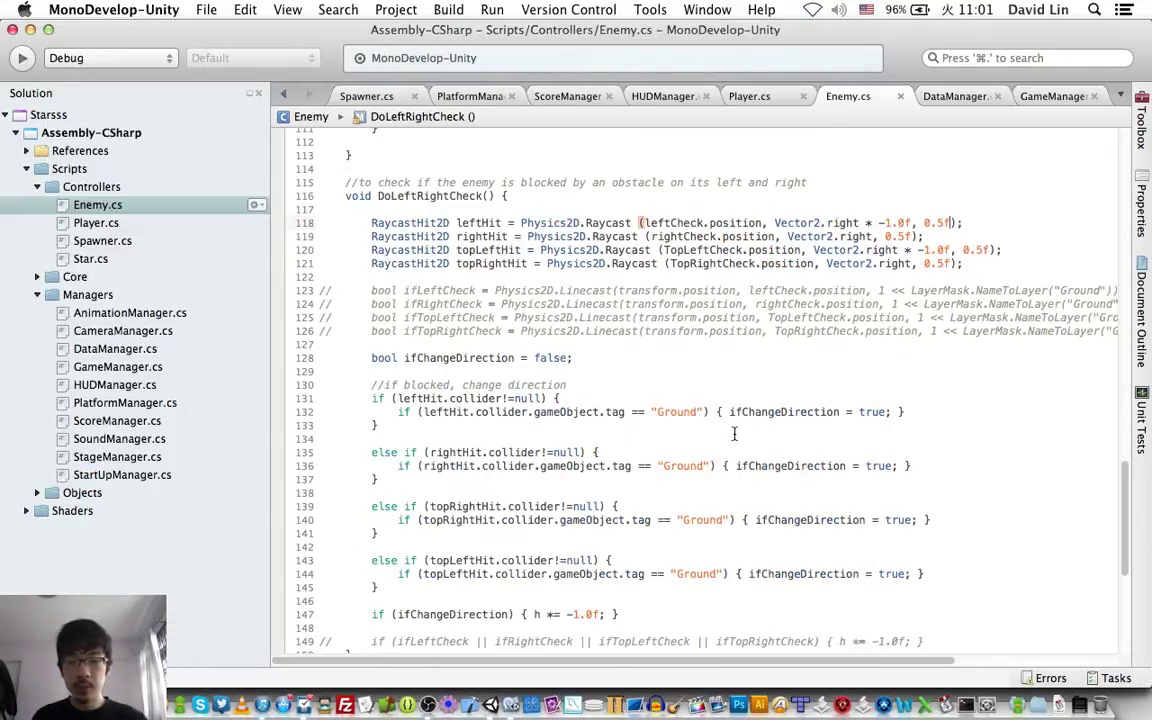
click(734, 433)
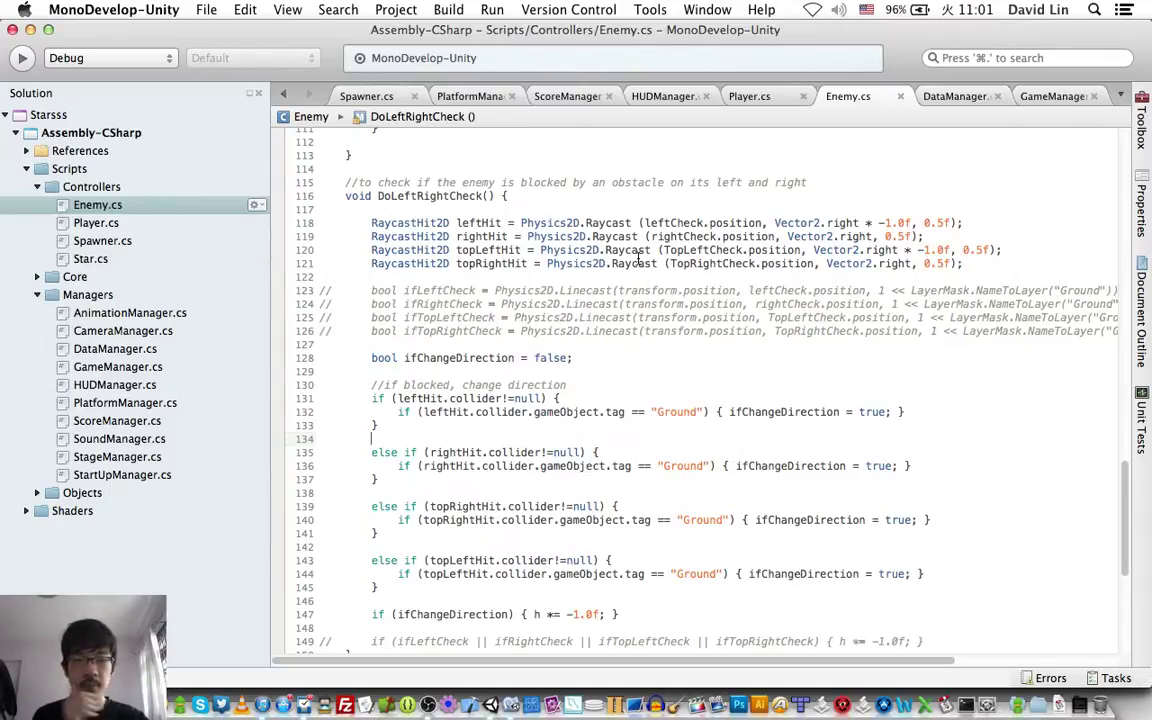
mouse_move(638, 258)
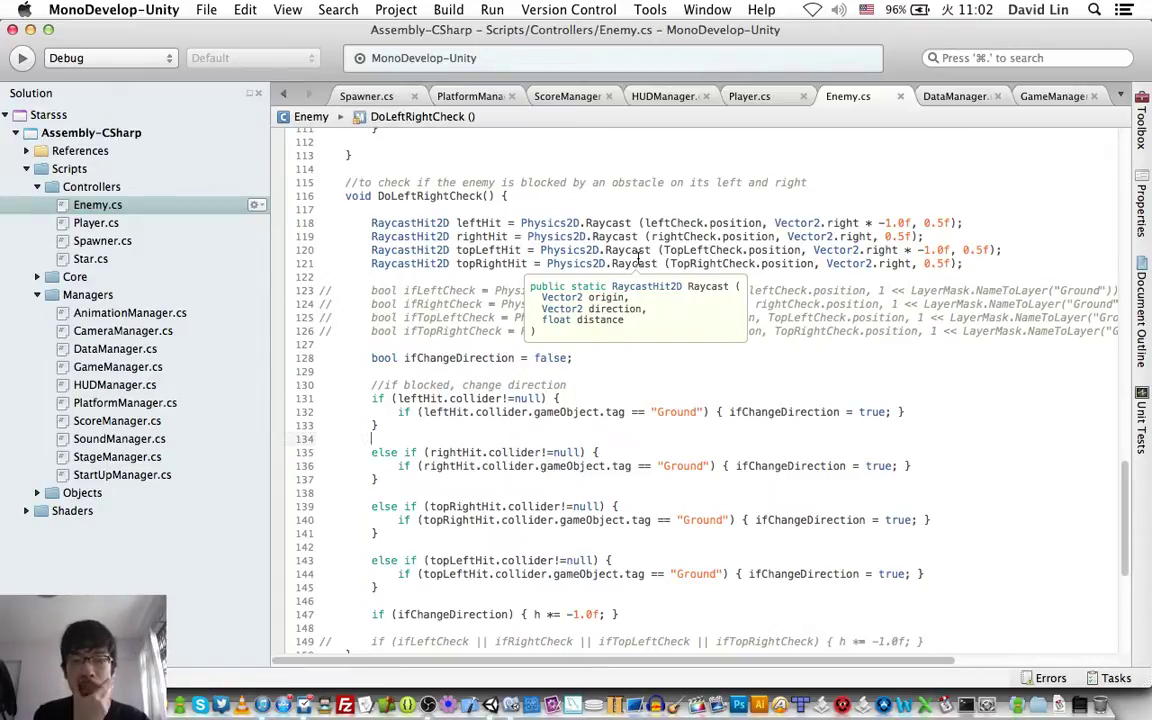
click(925, 223)
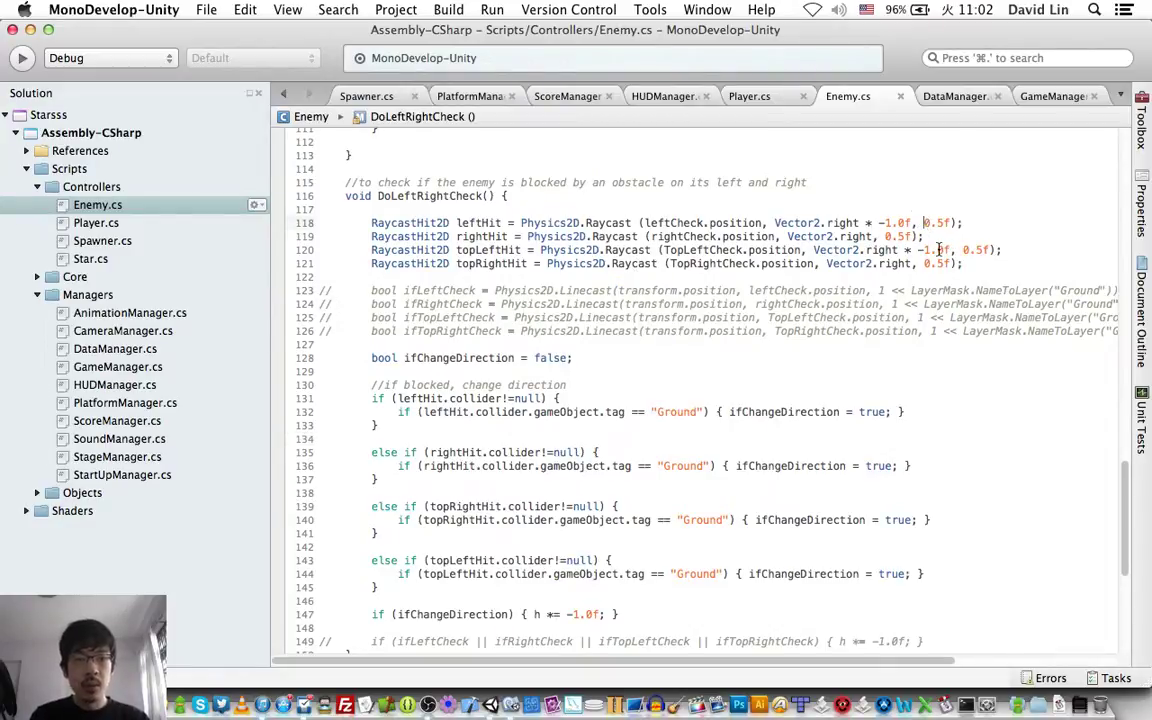
key(Delete)
text(1.)
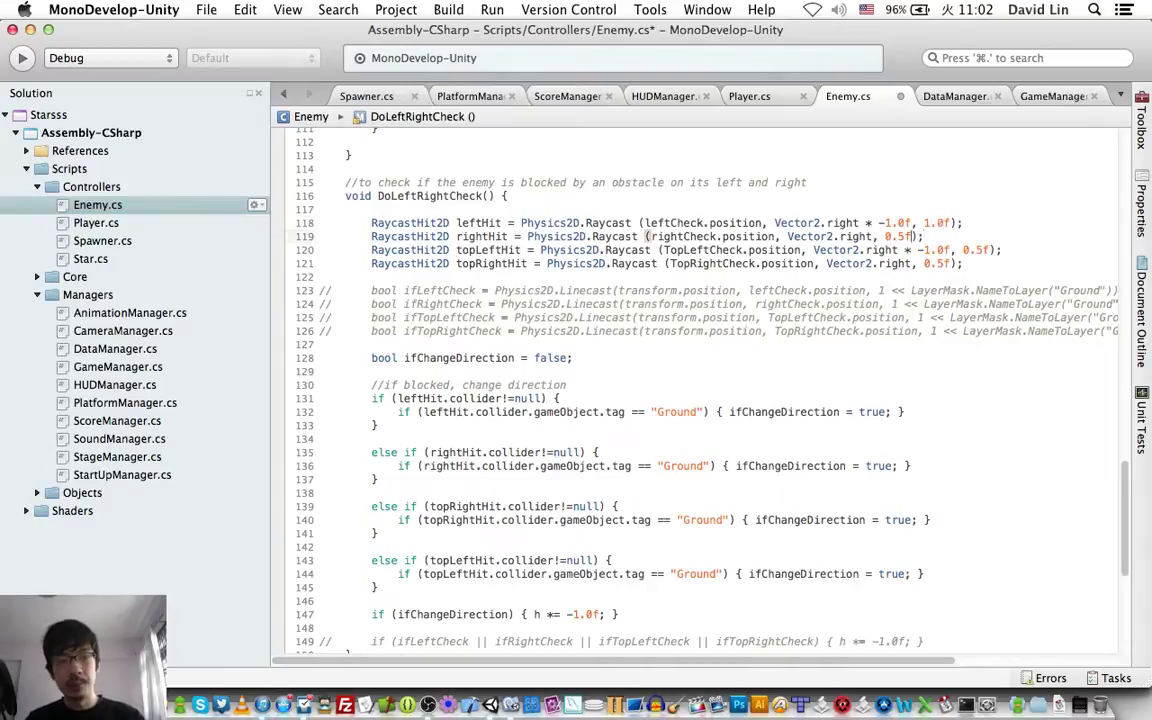
text(0)
click(898, 236)
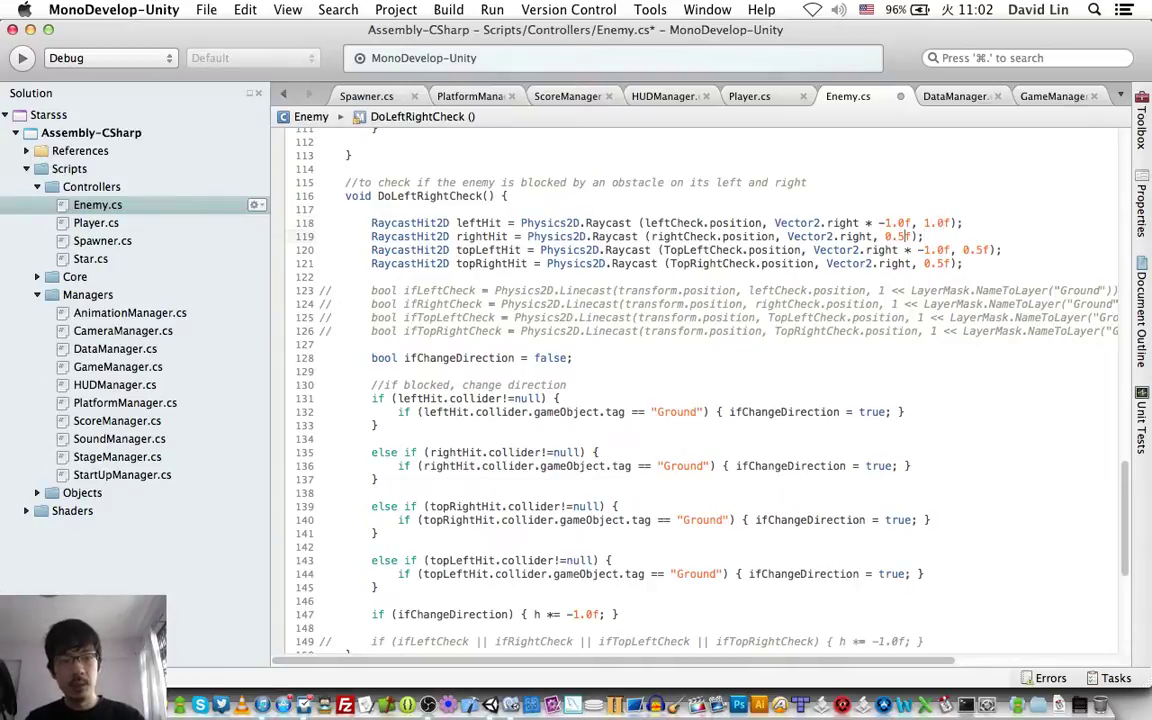
key(BackSpace)
key(BackSpace)
key(BackSpace)
text(1.0)
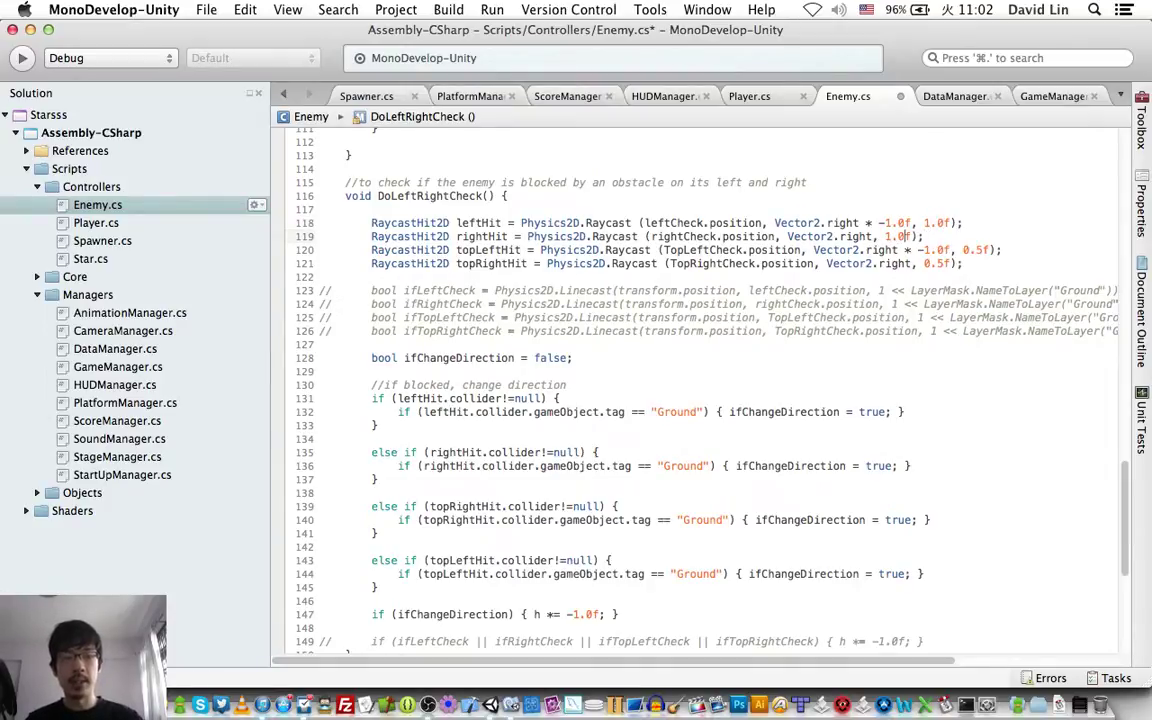
Step: Set the topRightHit distance to 1.0f and clear topLeftHit's old 0.5f value
click(922, 263)
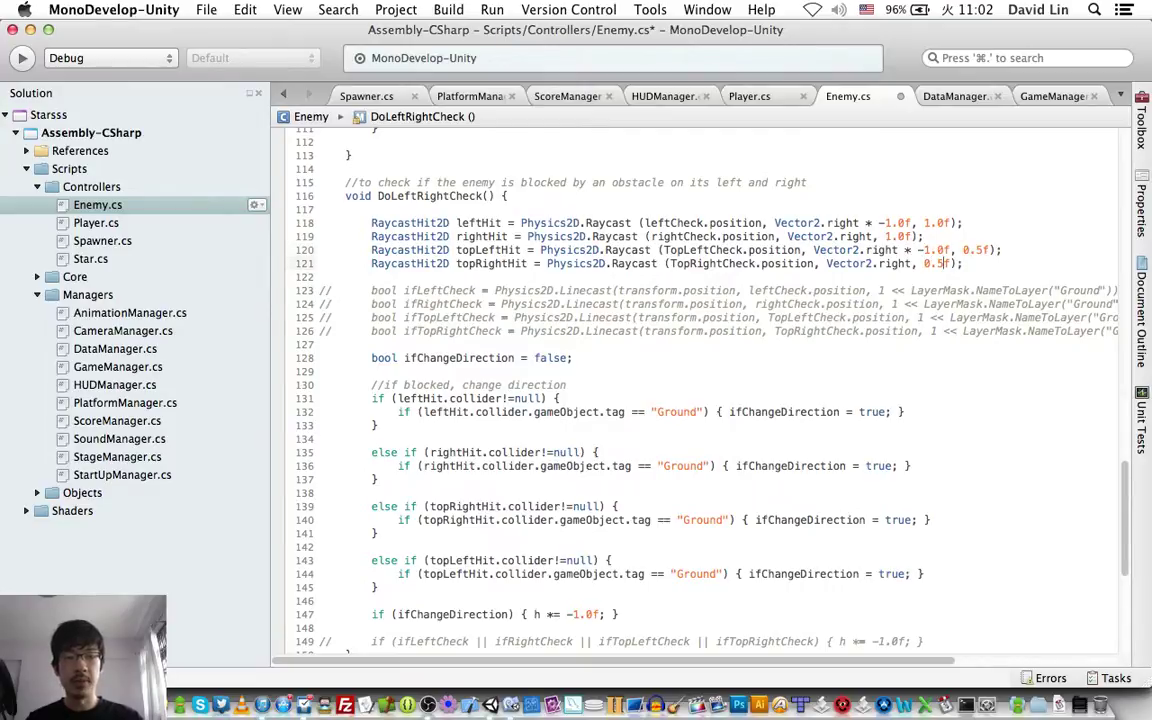
key(Delete)
key(Delete)
key(Delete)
text(1.0)
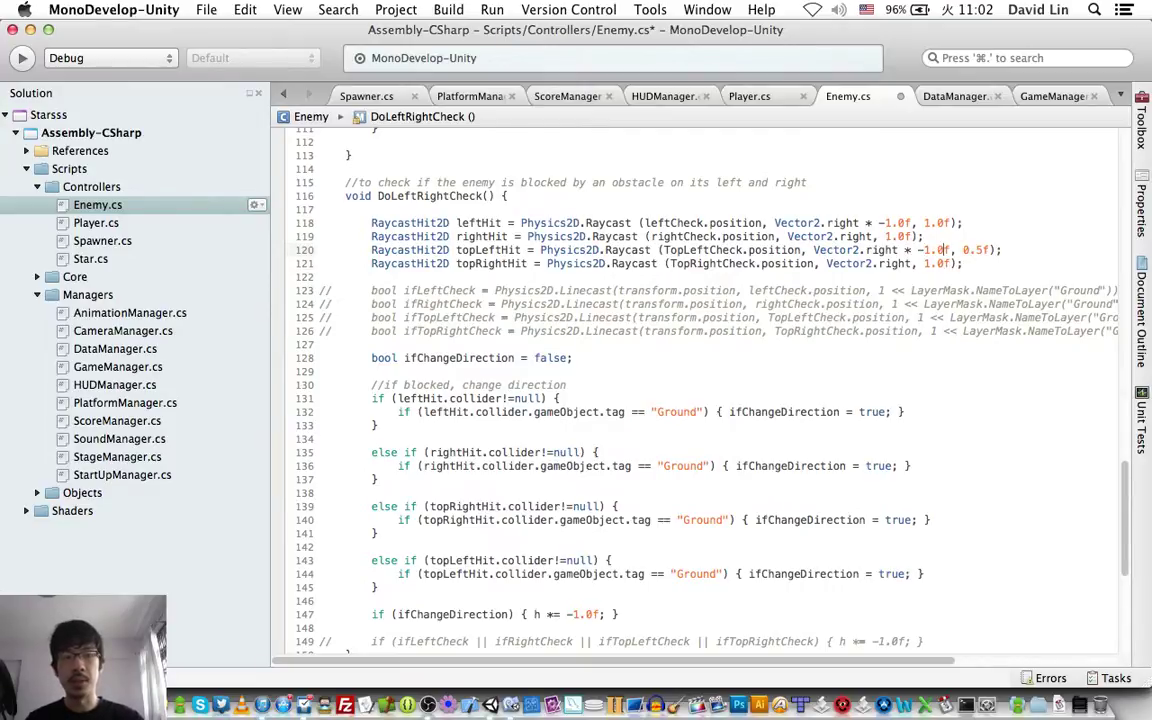
click(966, 250)
key(BackSpace)
key(BackSpace)
key(BackSpace)
Step: Enter 1.0f as the topLeftHit distance, save Enemy.cs, and return to Unity
text(1.0)
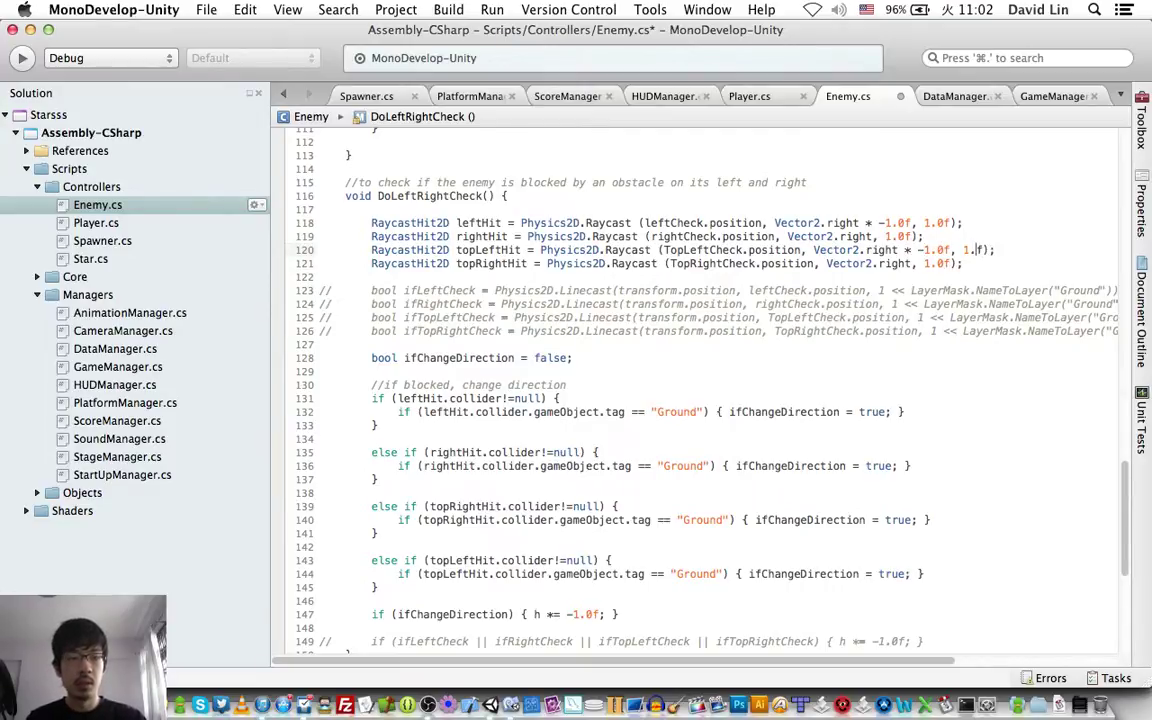
key(super+s)
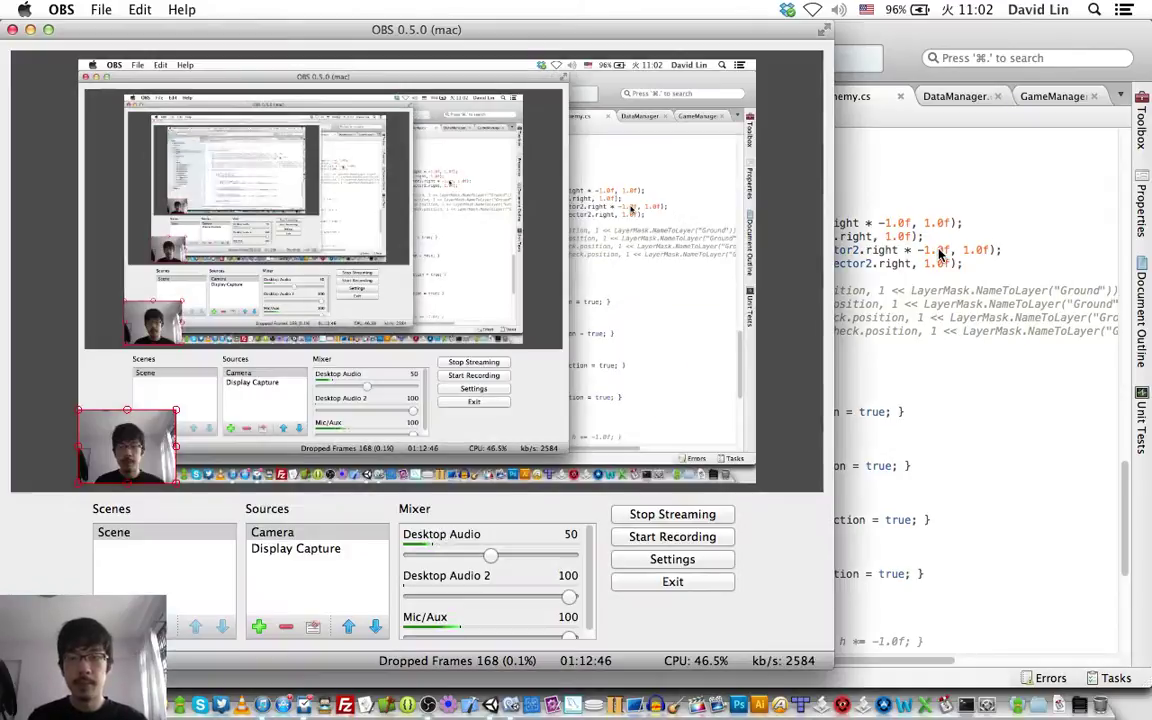
key(super+Tab)
key(super+Tab)
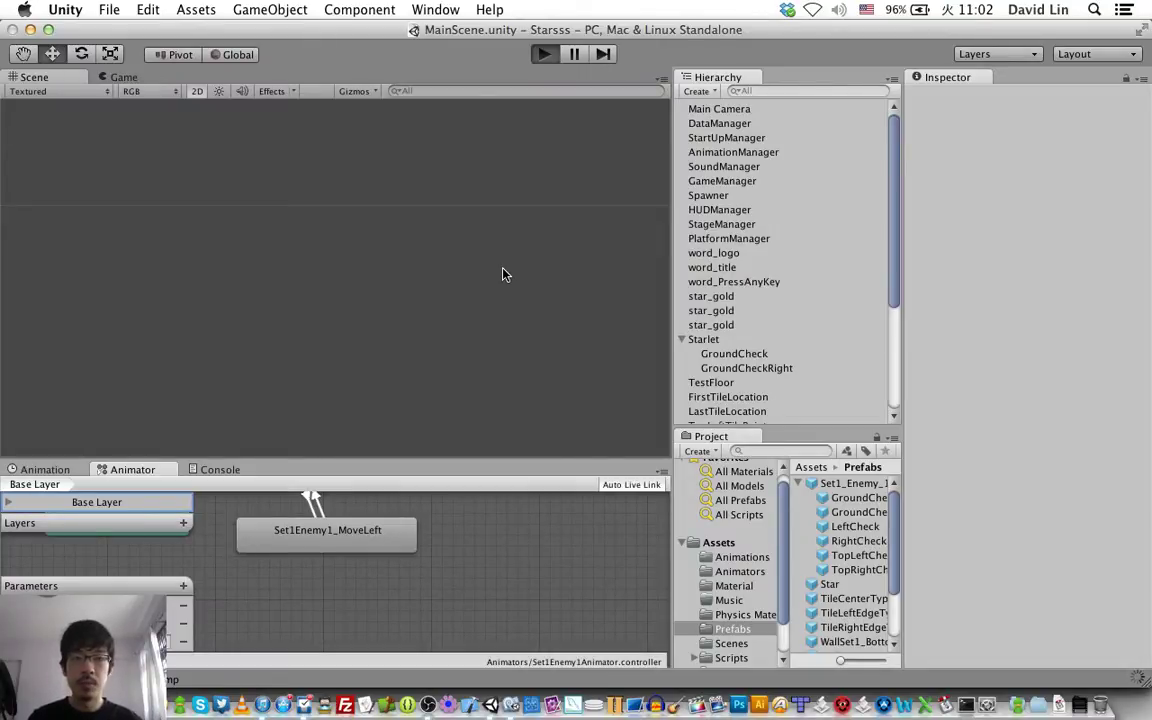
Step: Play-test level 1 with the 1.0f raycasts, moving and jumping the player, then stop
key(super+p)
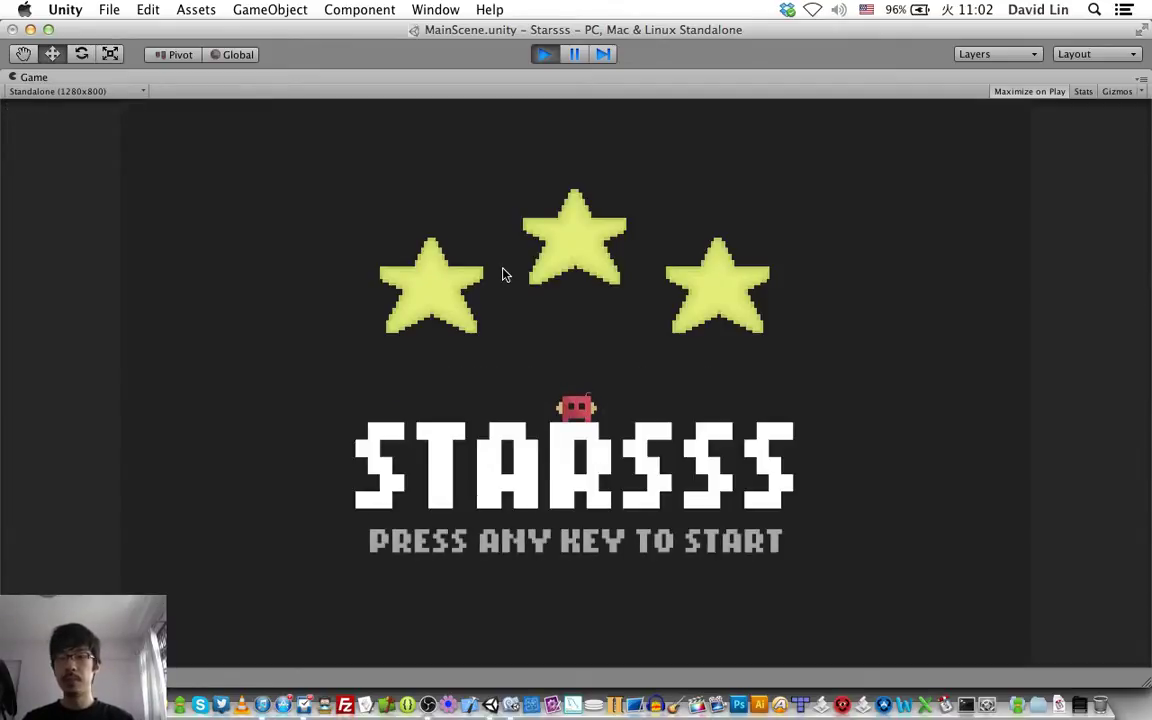
key(space)
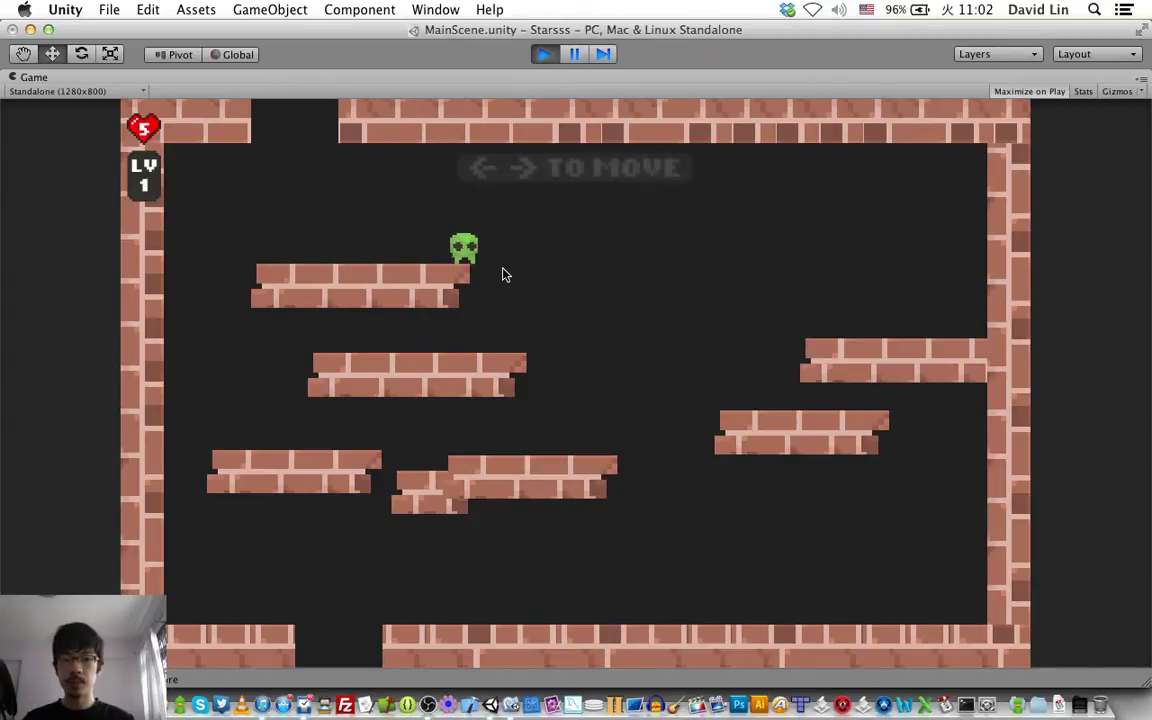
key(z)
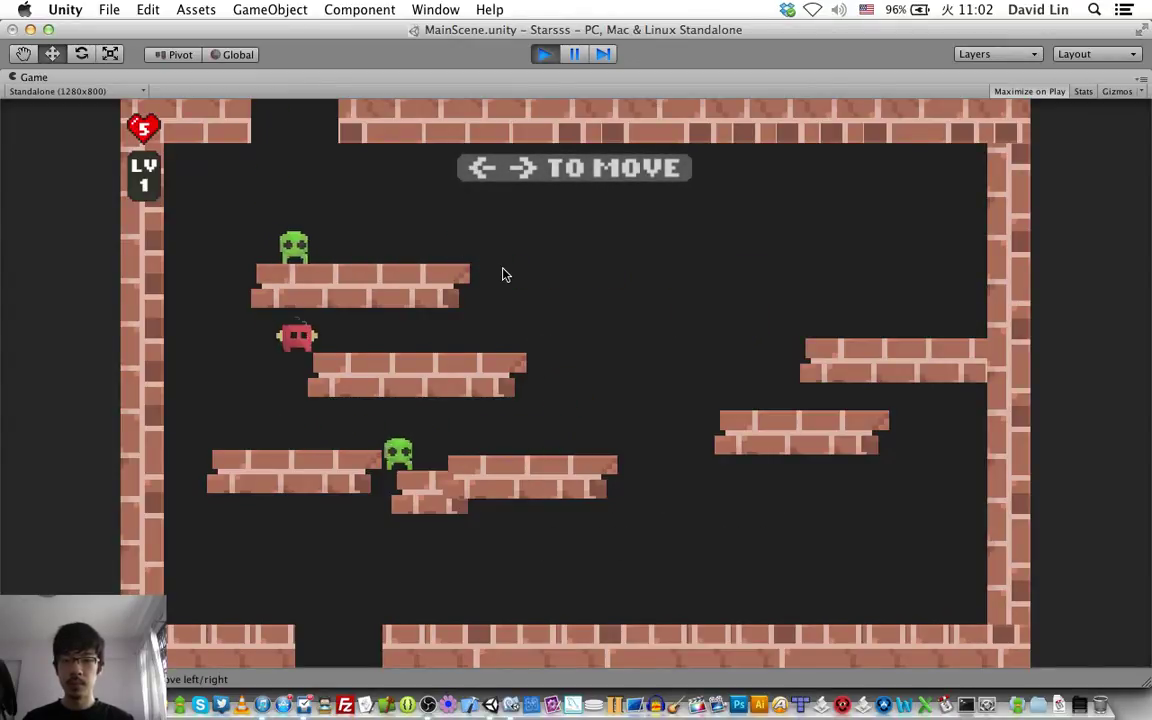
key(Right)
key(Left)
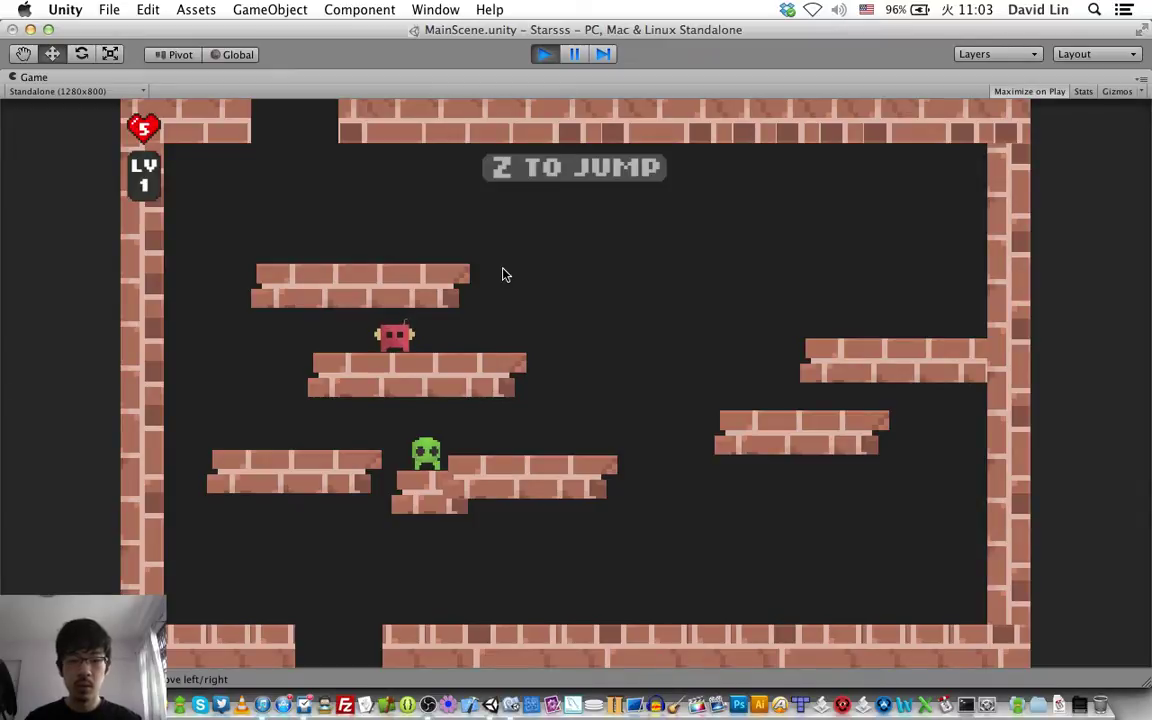
key(super+p)
Step: Change the leftHit and rightHit raycast distances from 1.0f to 0.75f
key(super+Tab)
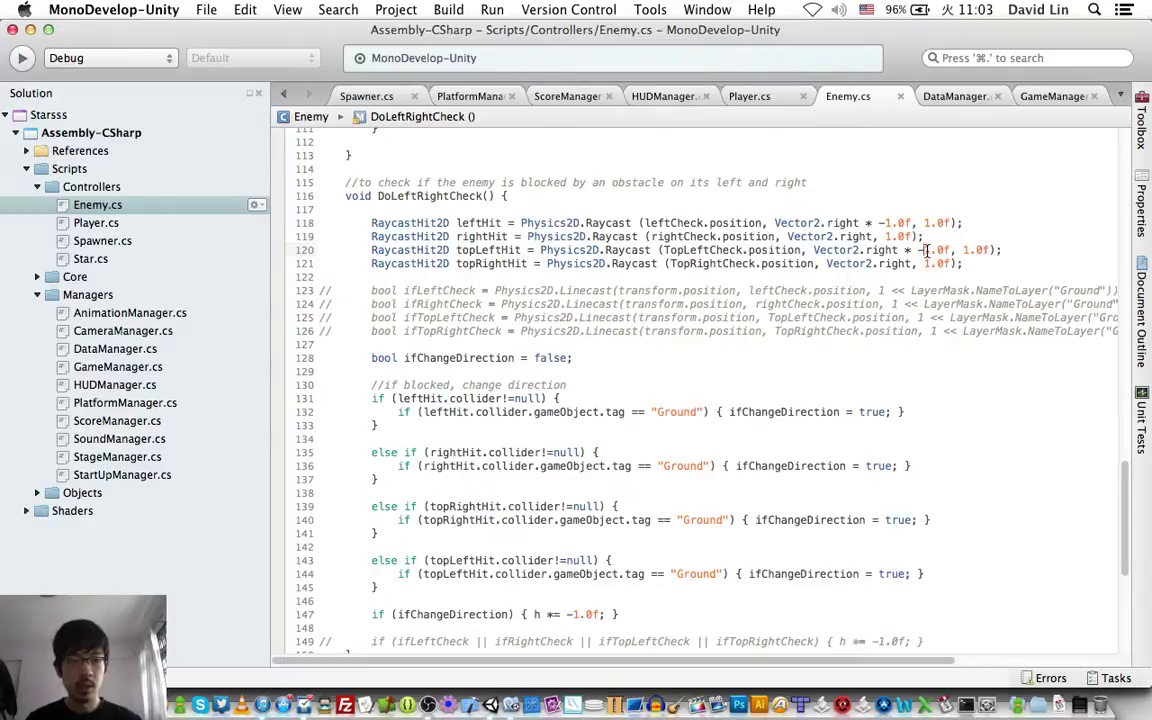
key(BackSpace)
key(Delete)
key(Delete)
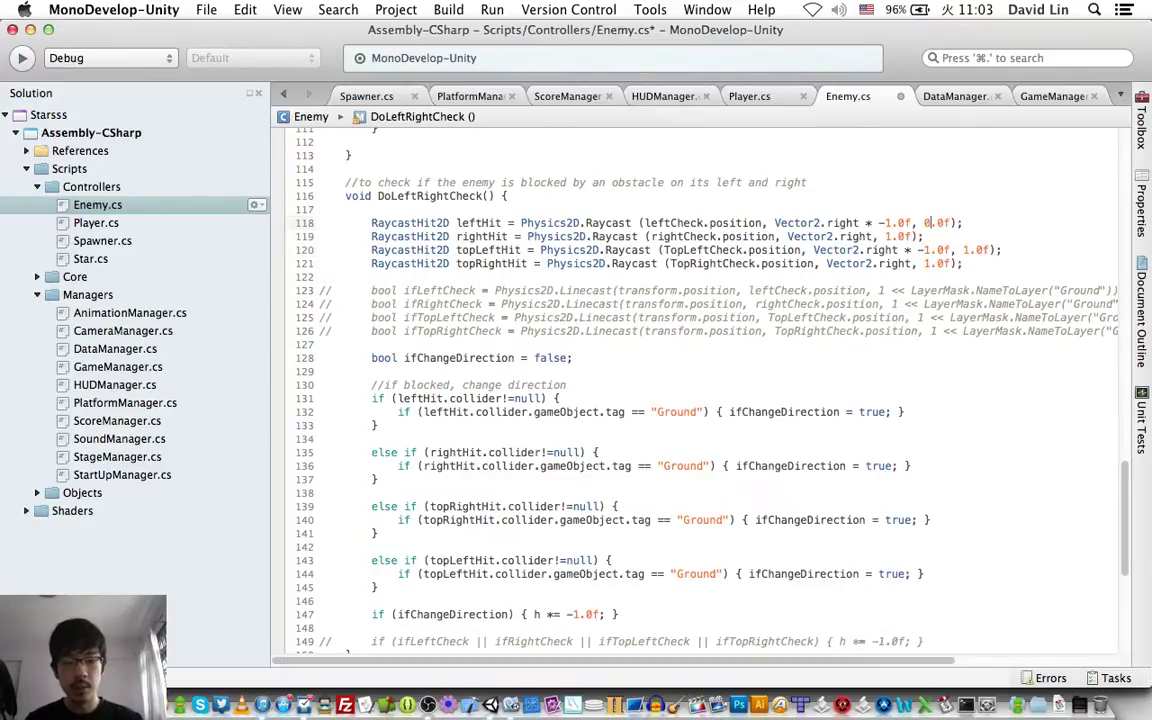
text(0.75)
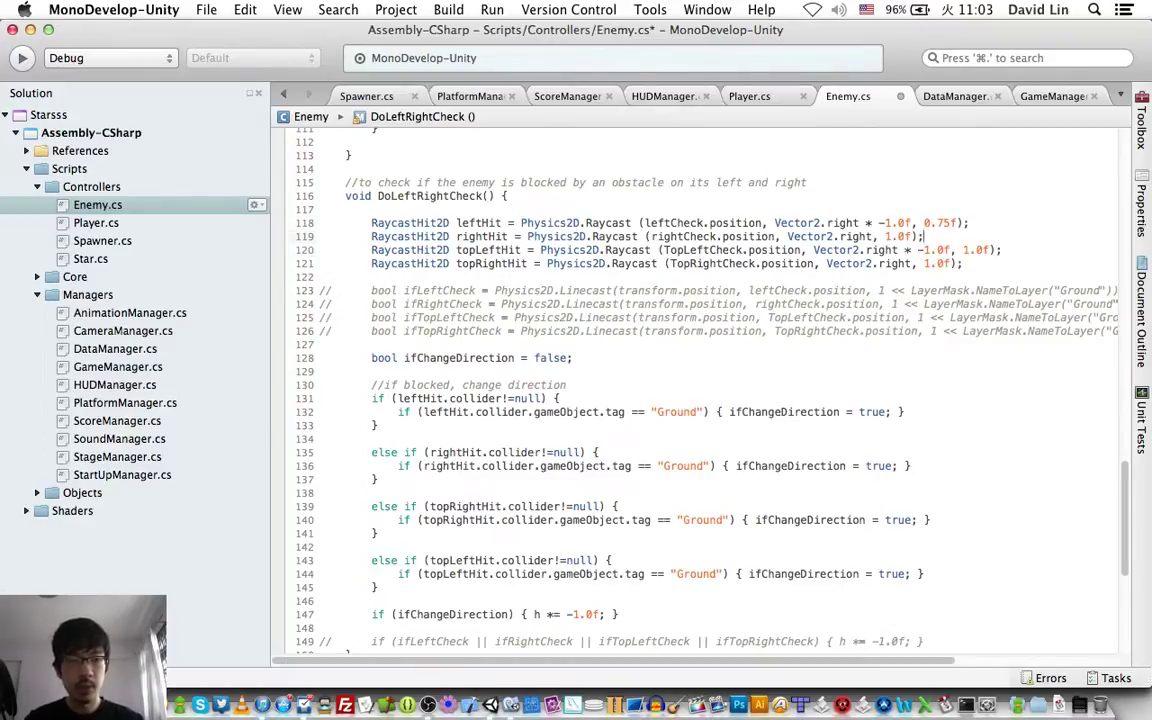
key(BackSpace)
key(BackSpace)
key(BackSpace)
text(0.75)
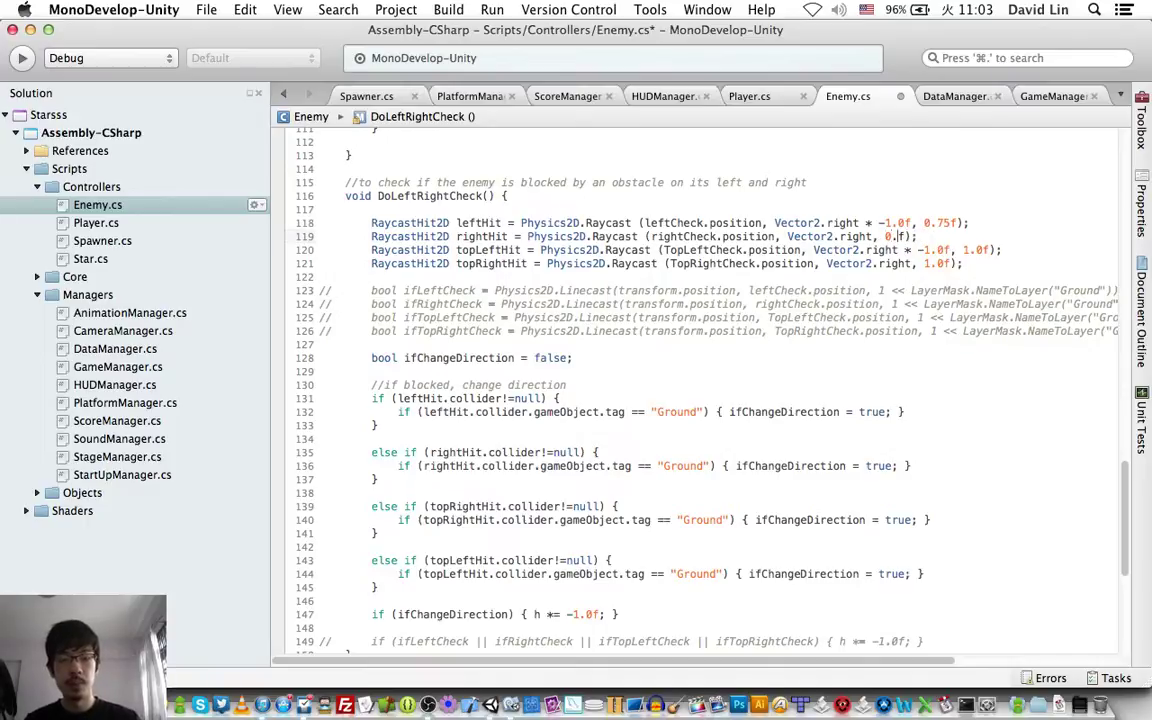
Step: Set the topRightHit and topLeftHit distances to 0.75f, save Enemy.cs, and return to Unity
click(944, 263)
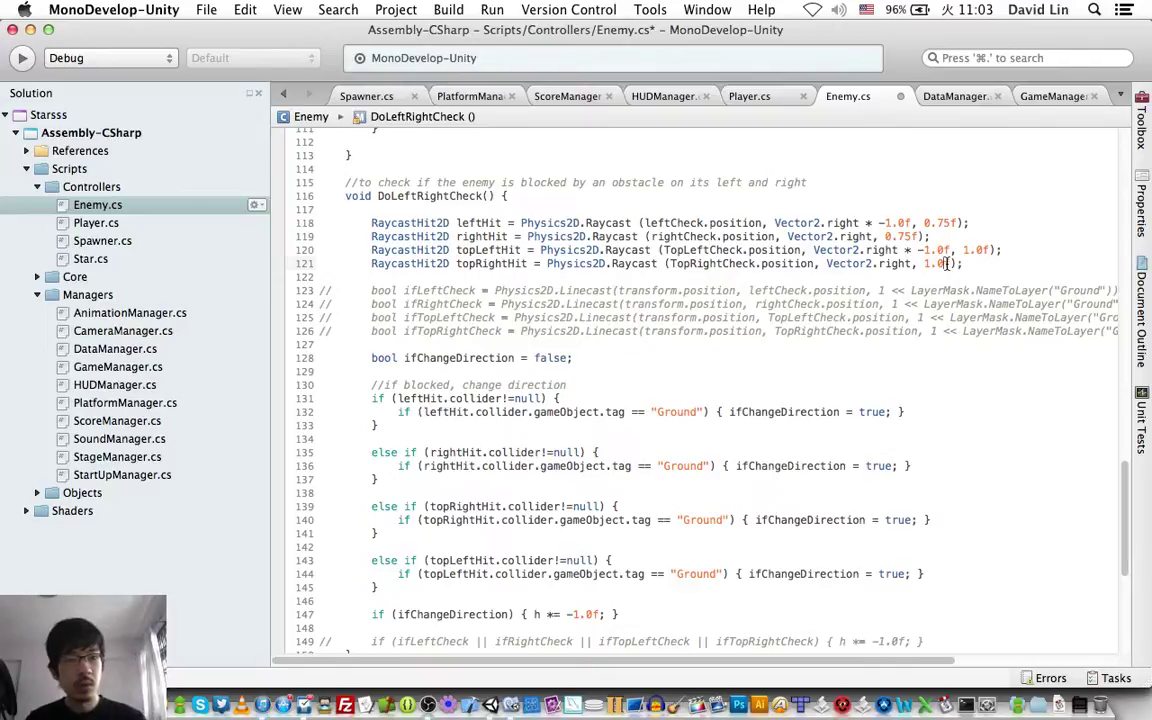
key(BackSpace)
key(BackSpace)
key(BackSpace)
text(0.75)
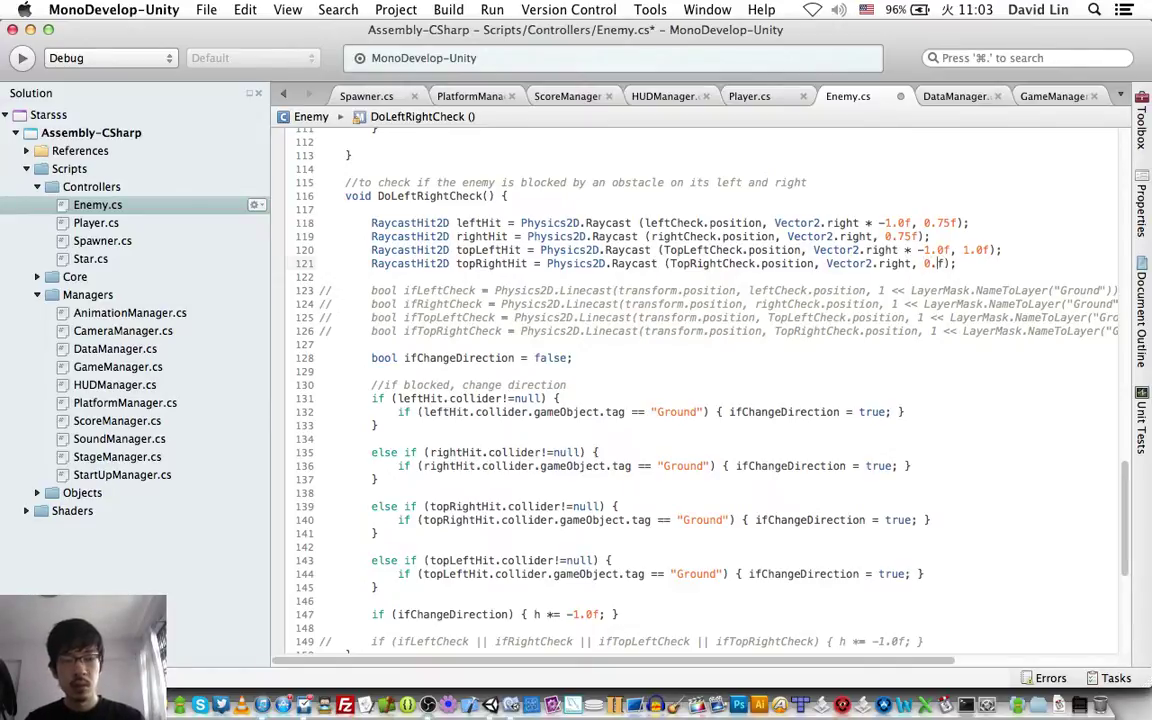
click(945, 250)
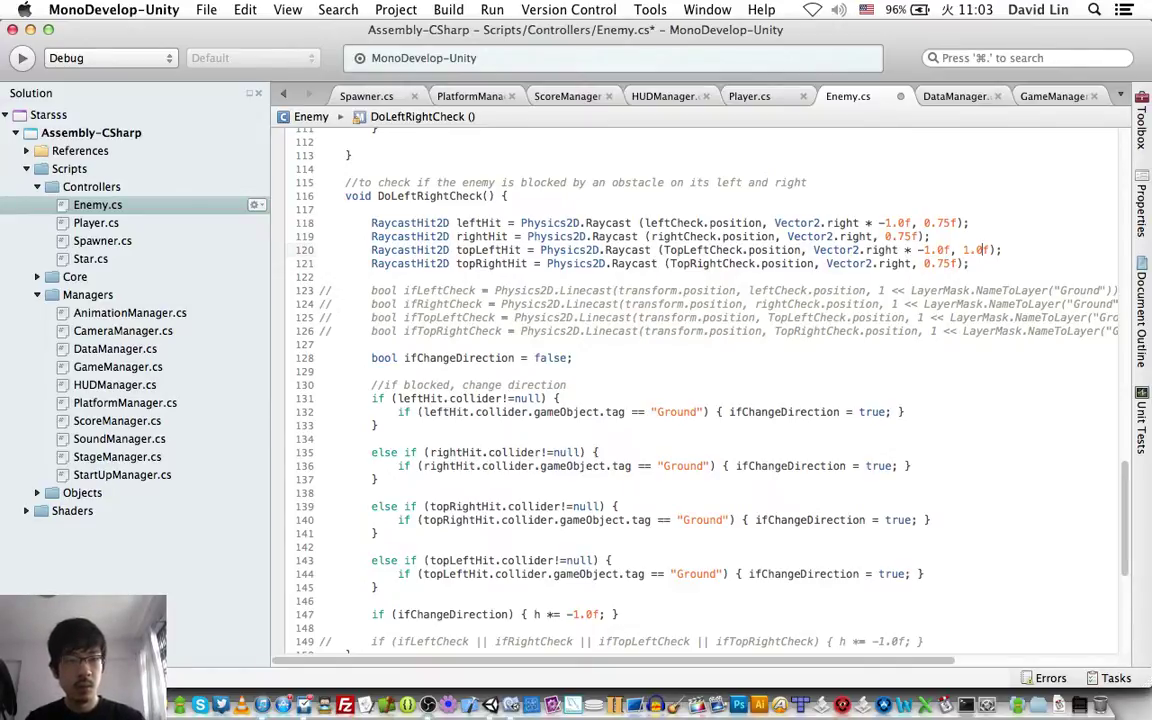
key(BackSpace)
key(BackSpace)
key(BackSpace)
text(0.75)
key(super+s)
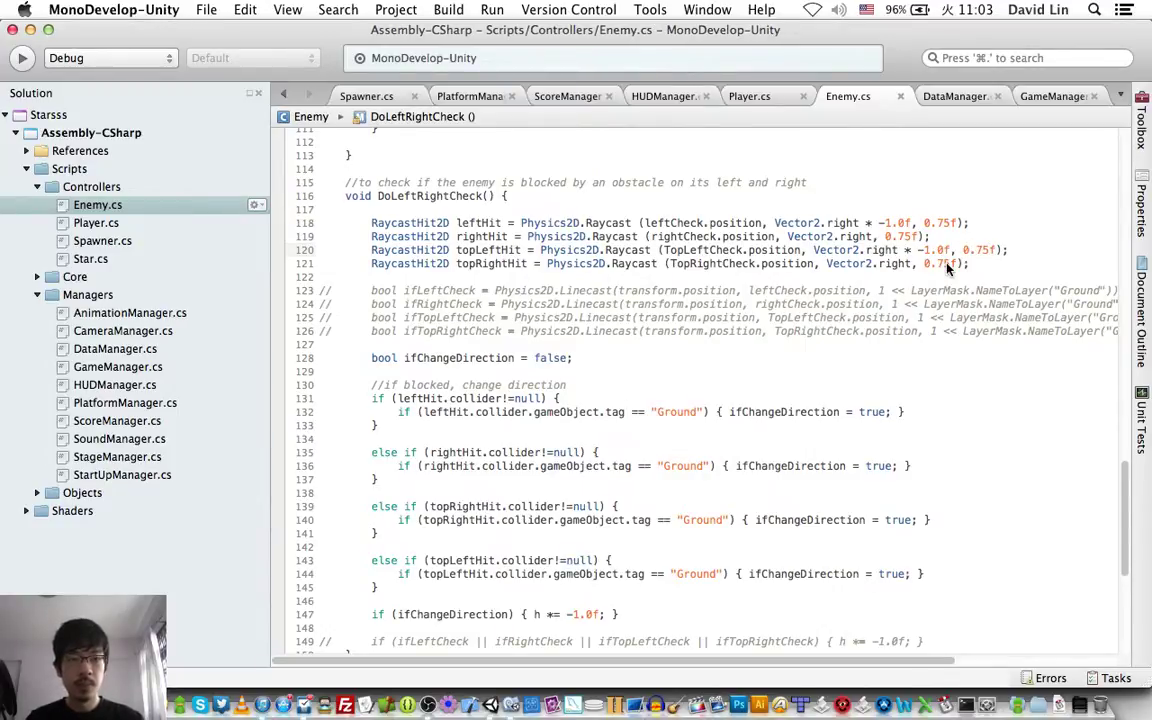
key(super+Tab)
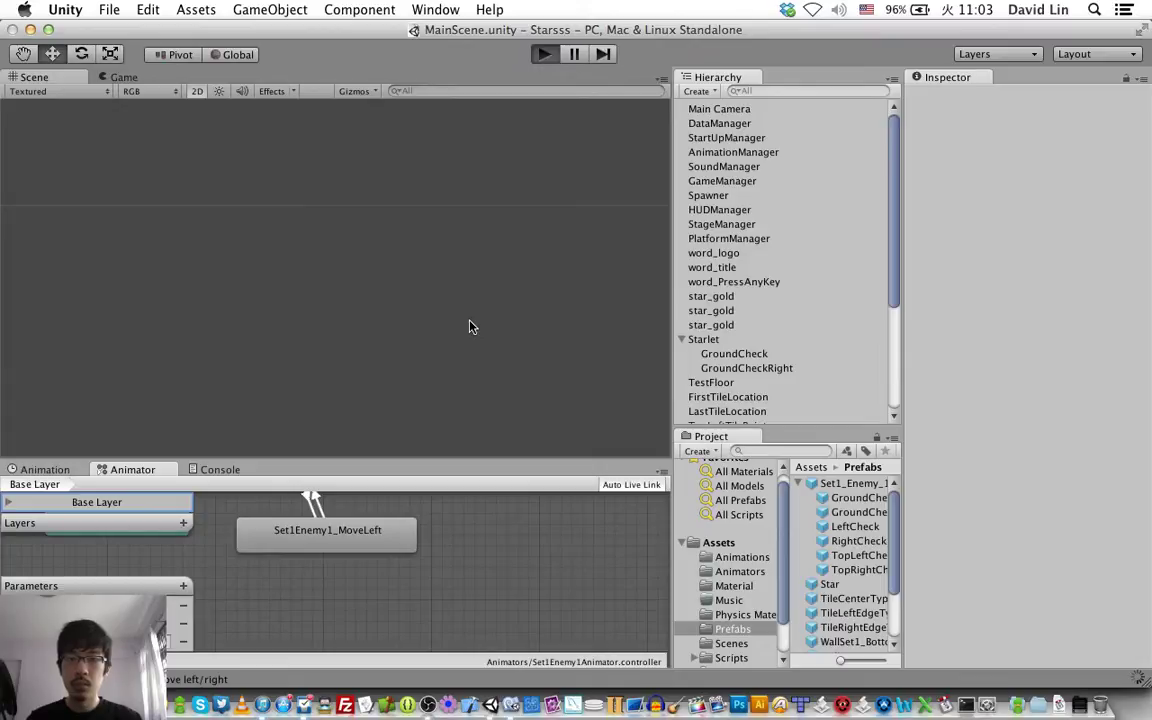
Step: Play-test level 1 with the 0.75f raycasts, steering and jumping onto the middle platform, then stop
key(super+p)
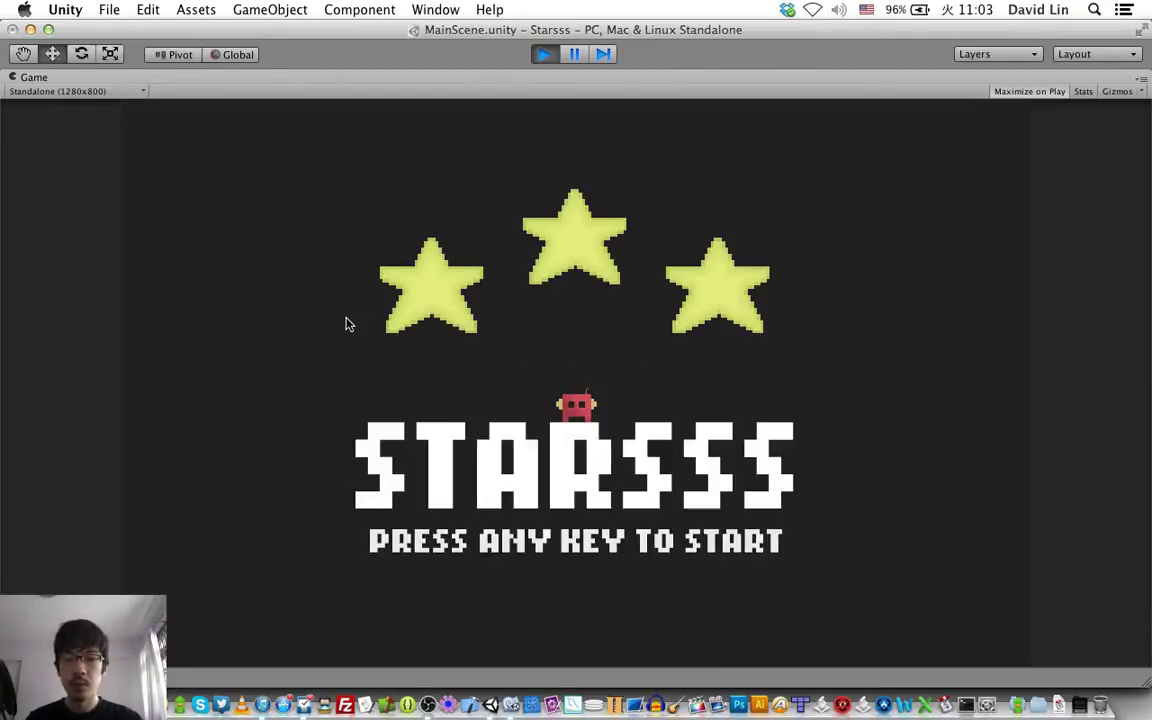
key(space)
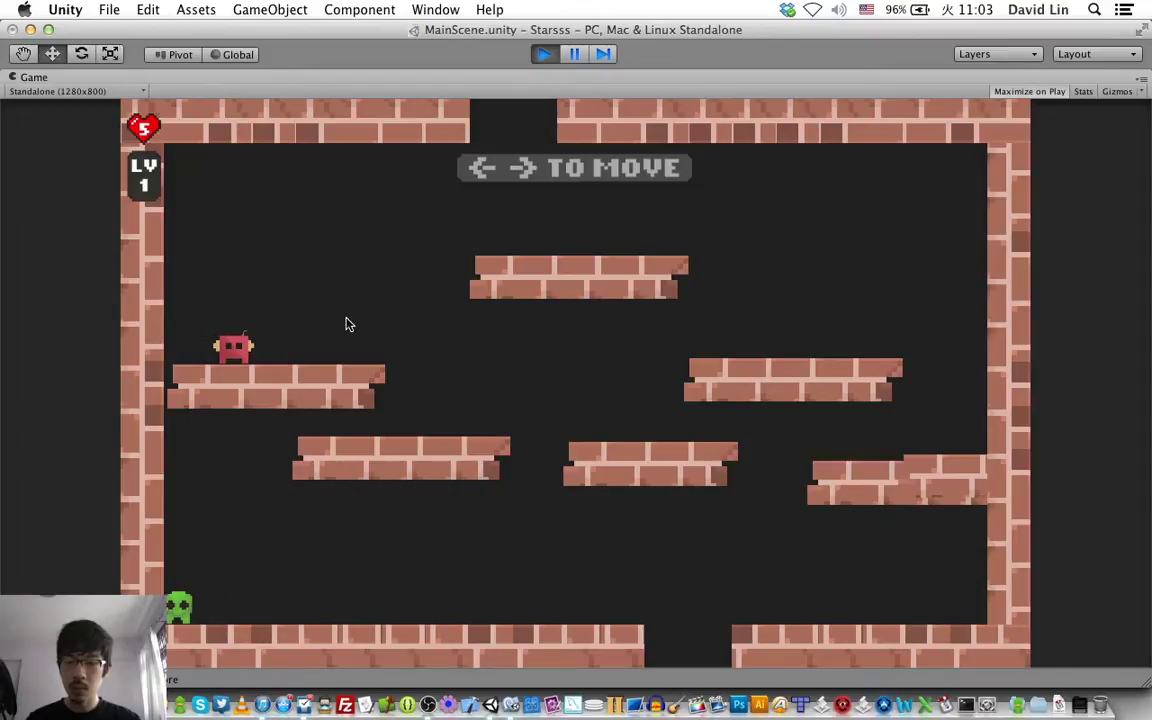
key(Right)
key(Left)
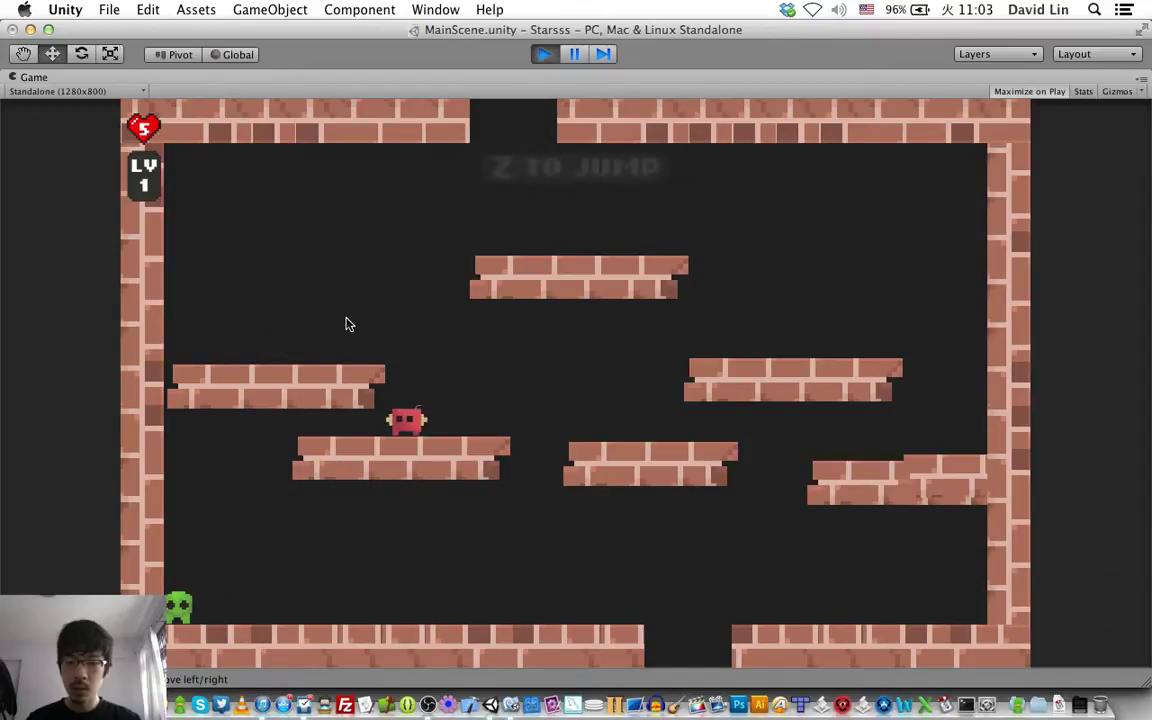
key(Right)
key(z)
key(Right)
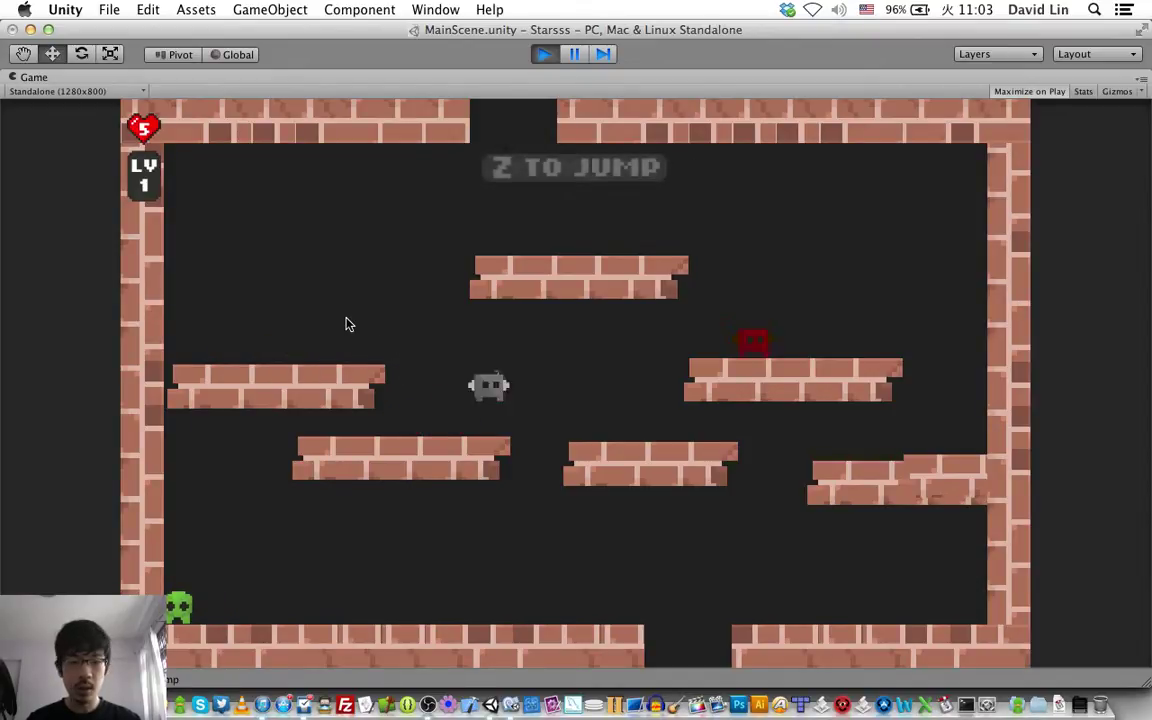
key(Left)
key(Right)
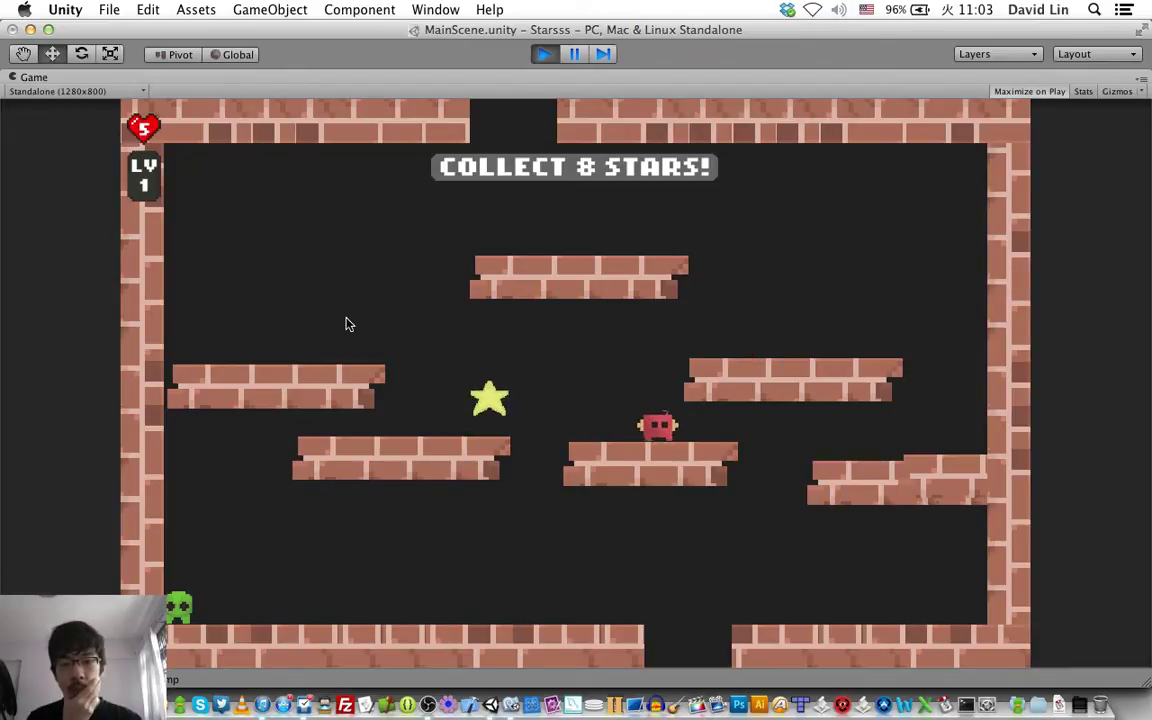
key(super+p)
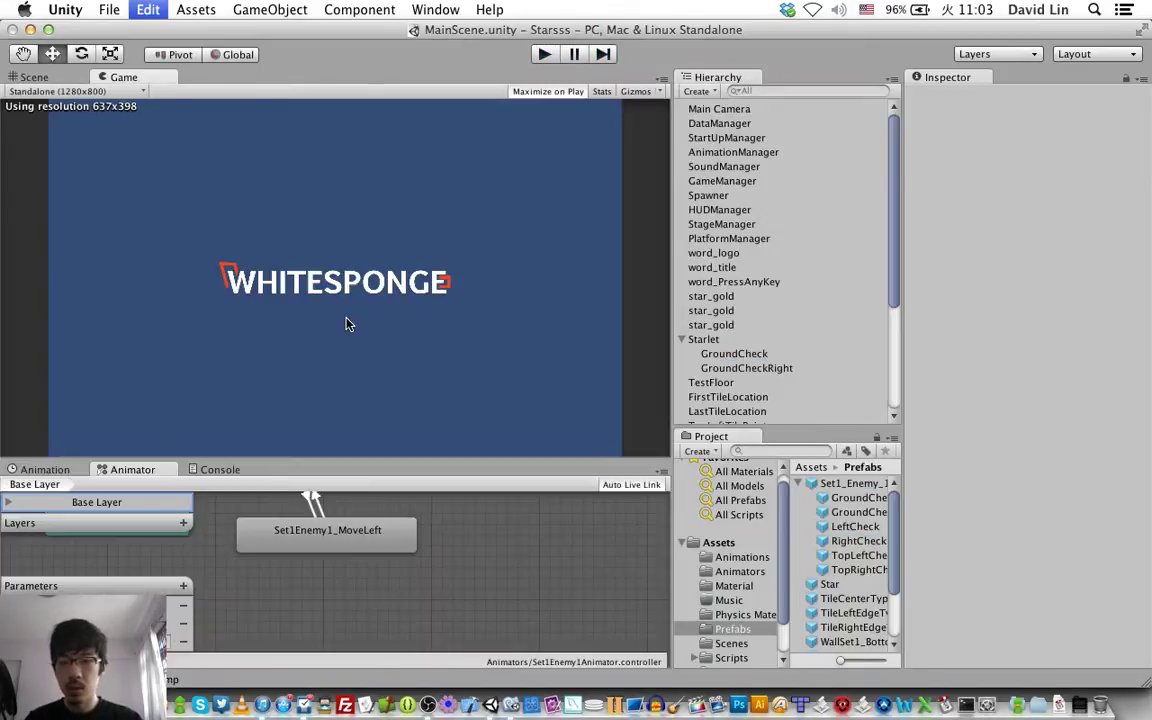
Step: Add Debug.Log("leftHit Collider"); inside the leftHit check and save Enemy.cs
key(super+Tab)
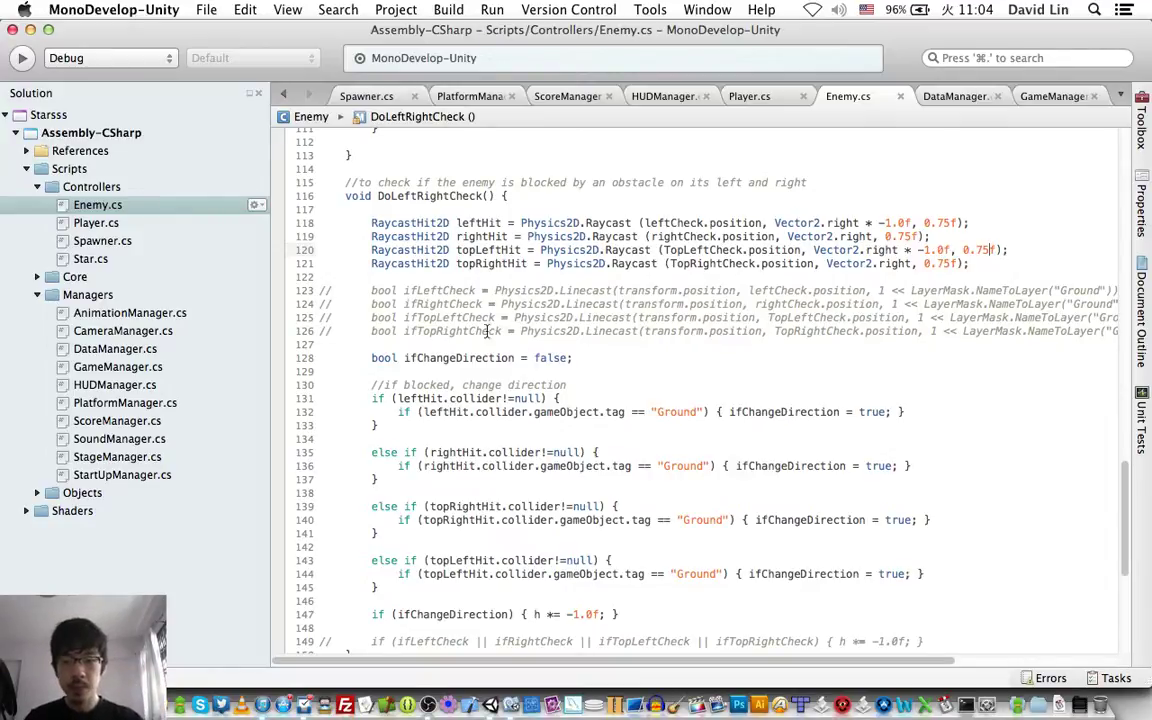
click(572, 397)
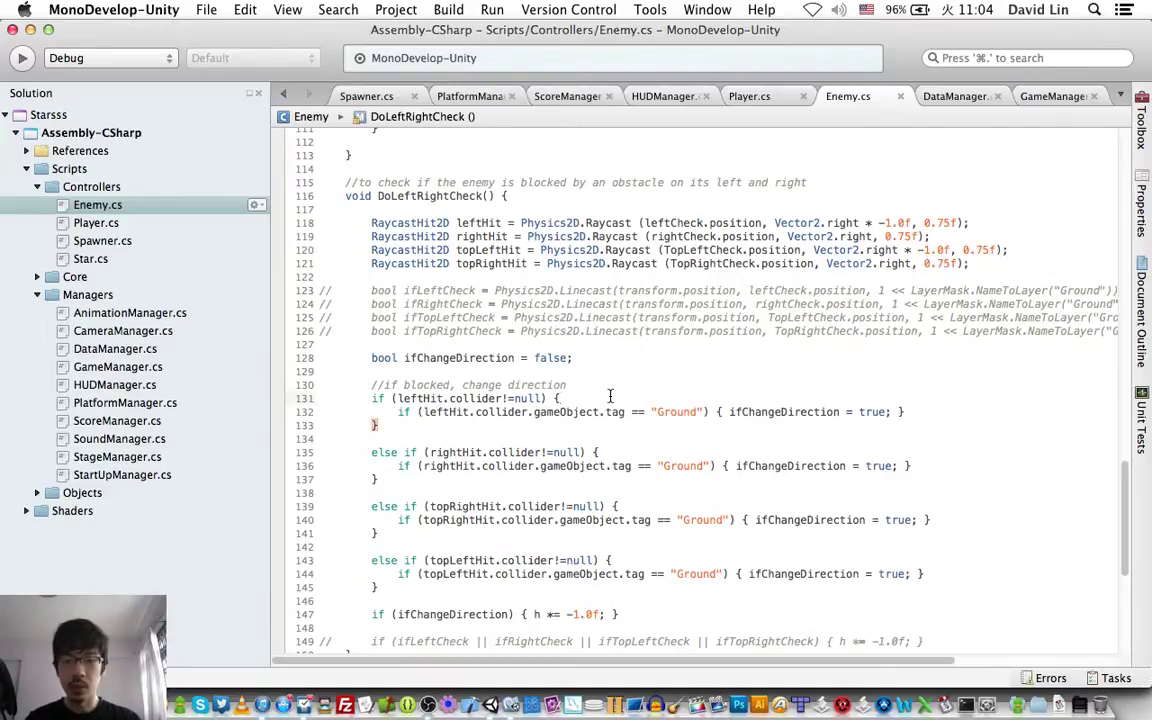
key(Return)
text(Deb)
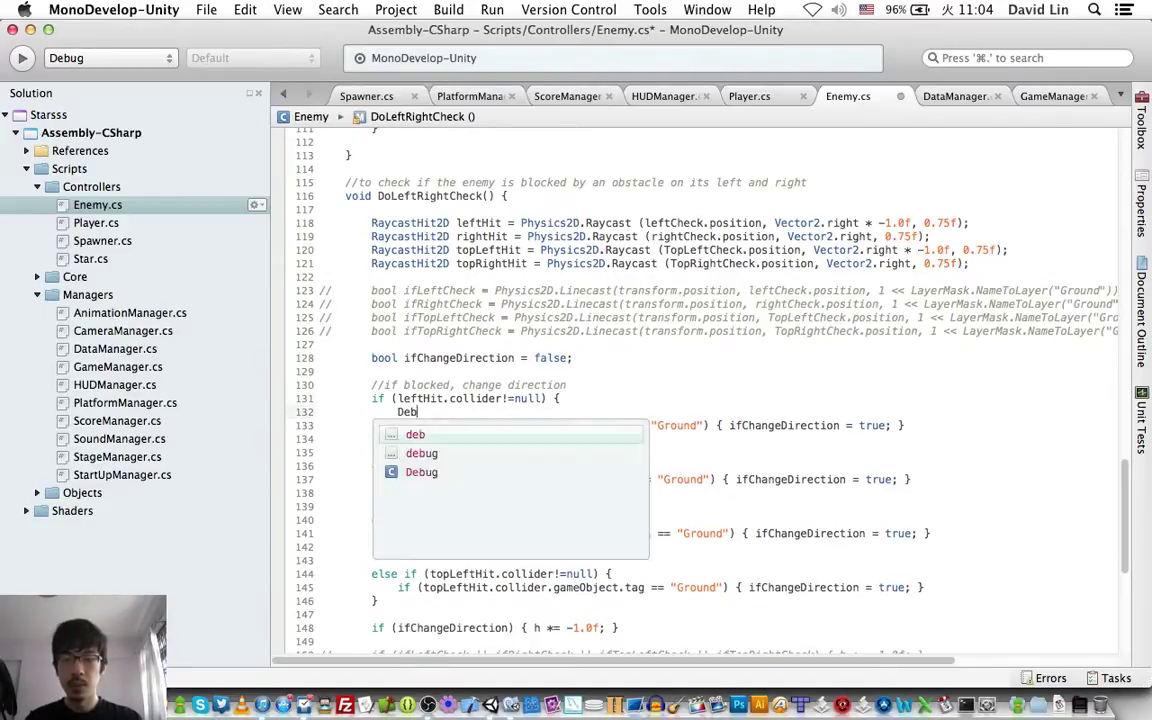
text(ug.Log()
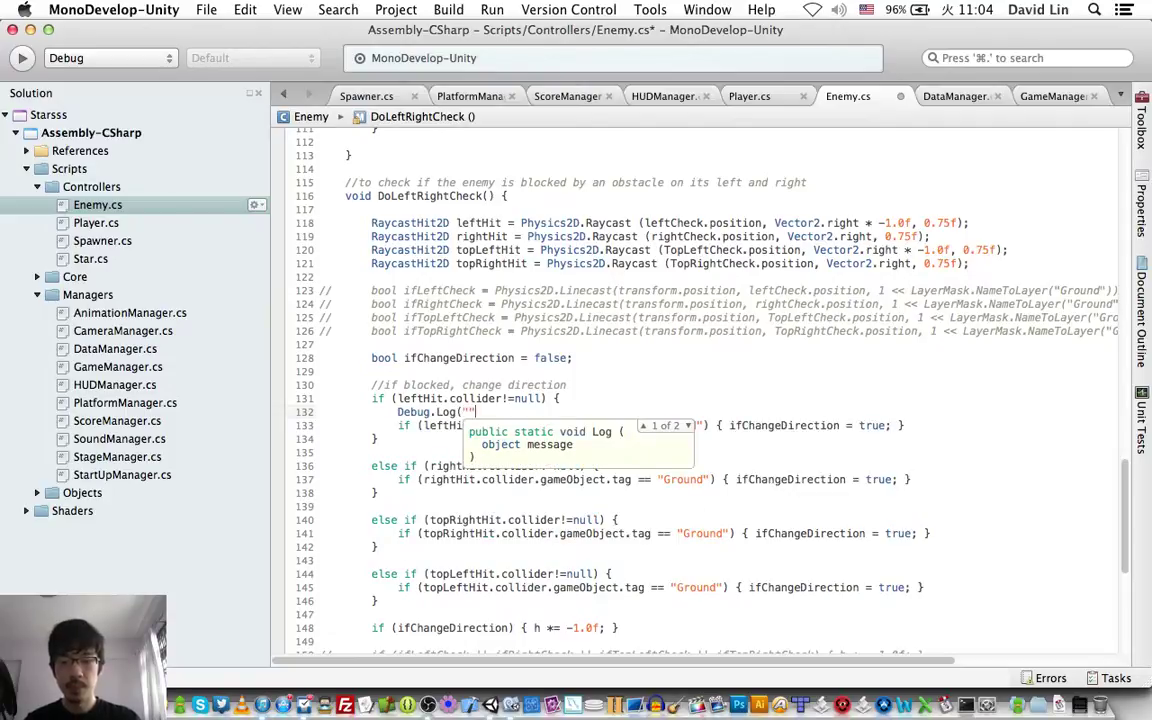
text("");)
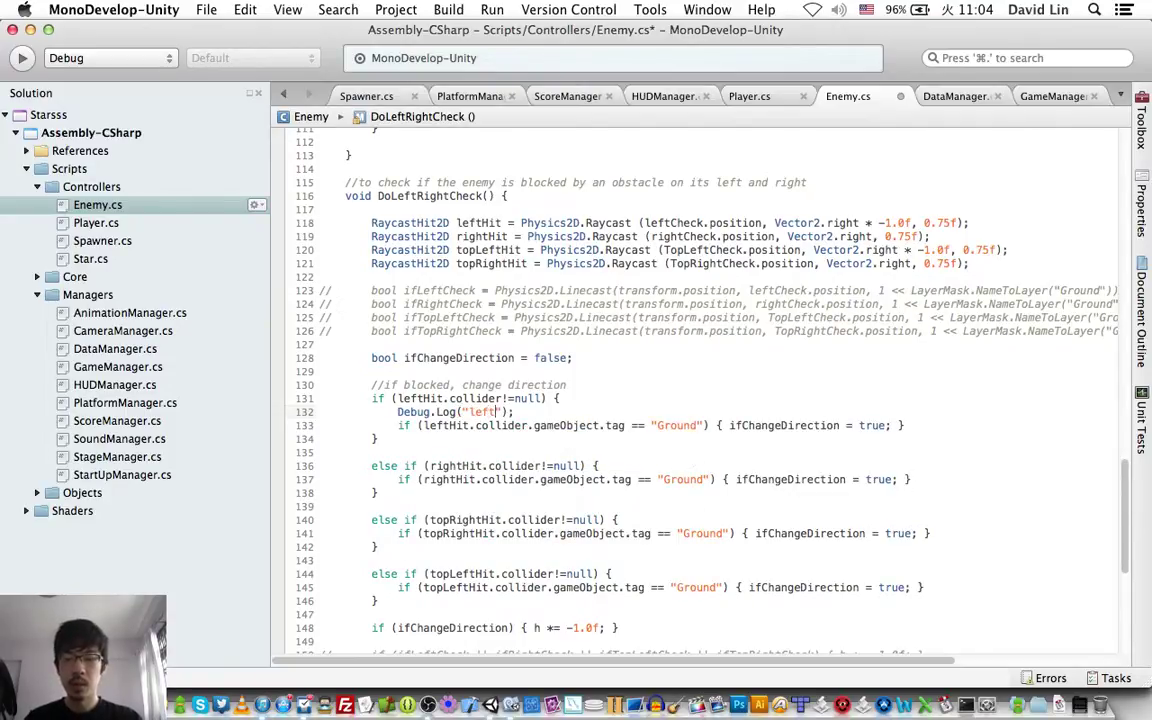
text(Hit Colli)
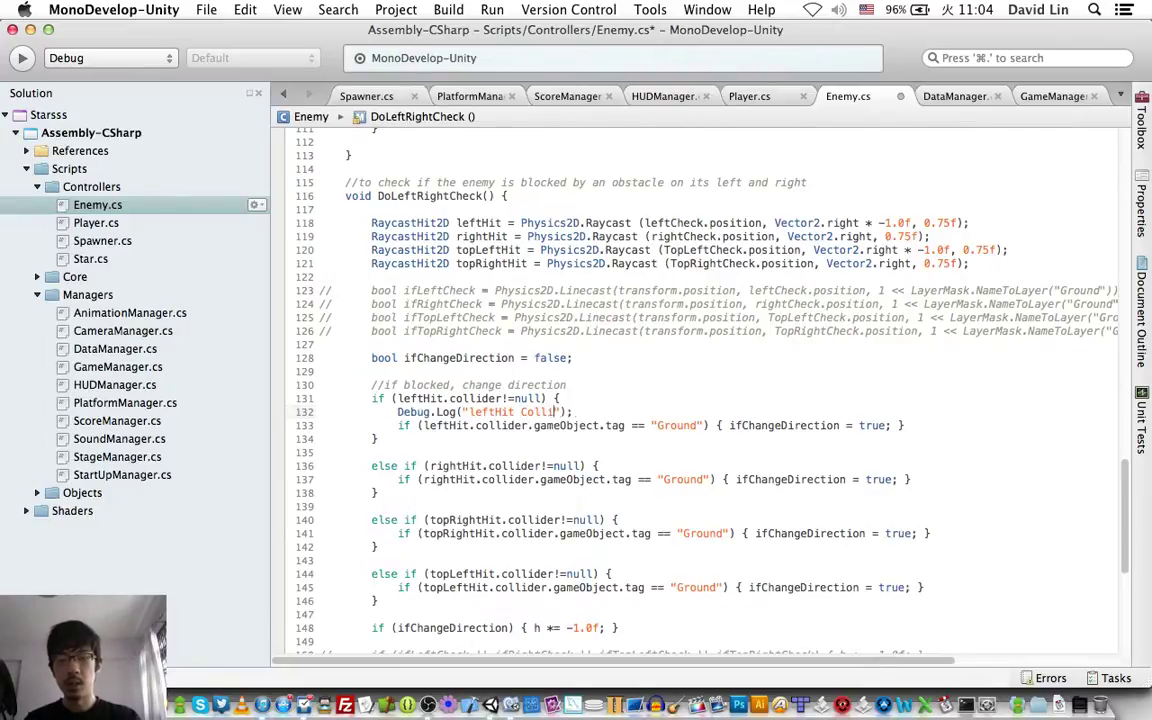
text(der)
key(super+s)
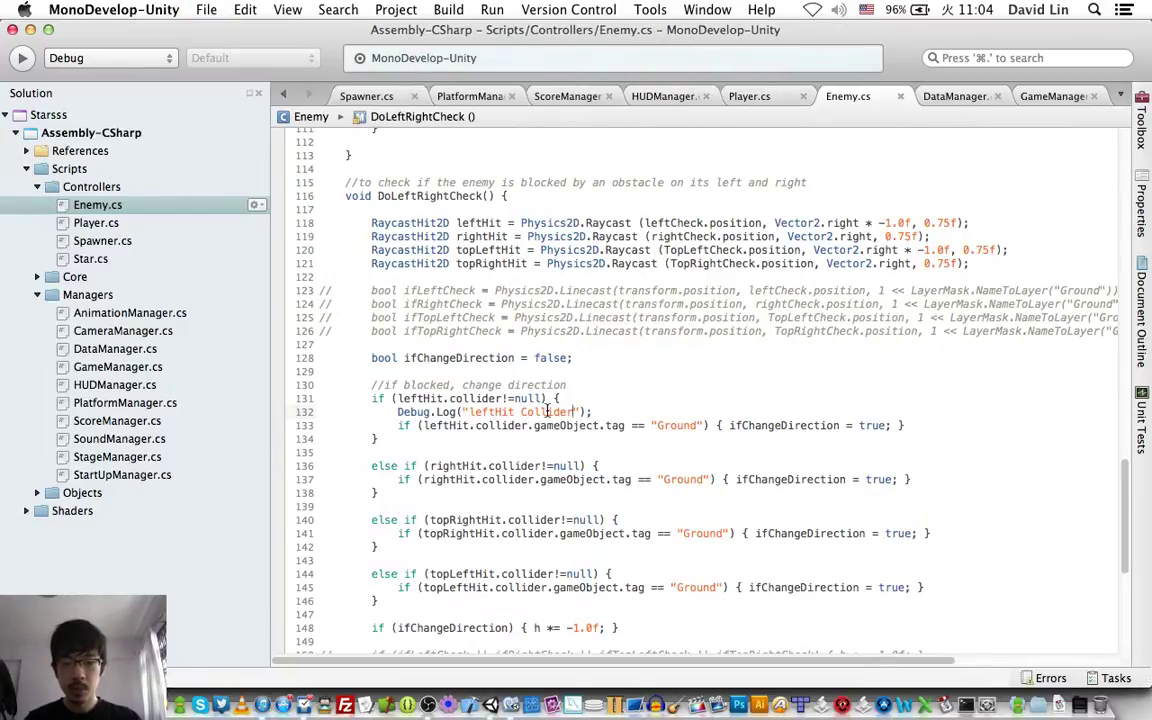
Step: Copy that log line into the rightHit check, change it to "rightHit Collider", and save
triple_click(548, 411)
key(super+c)
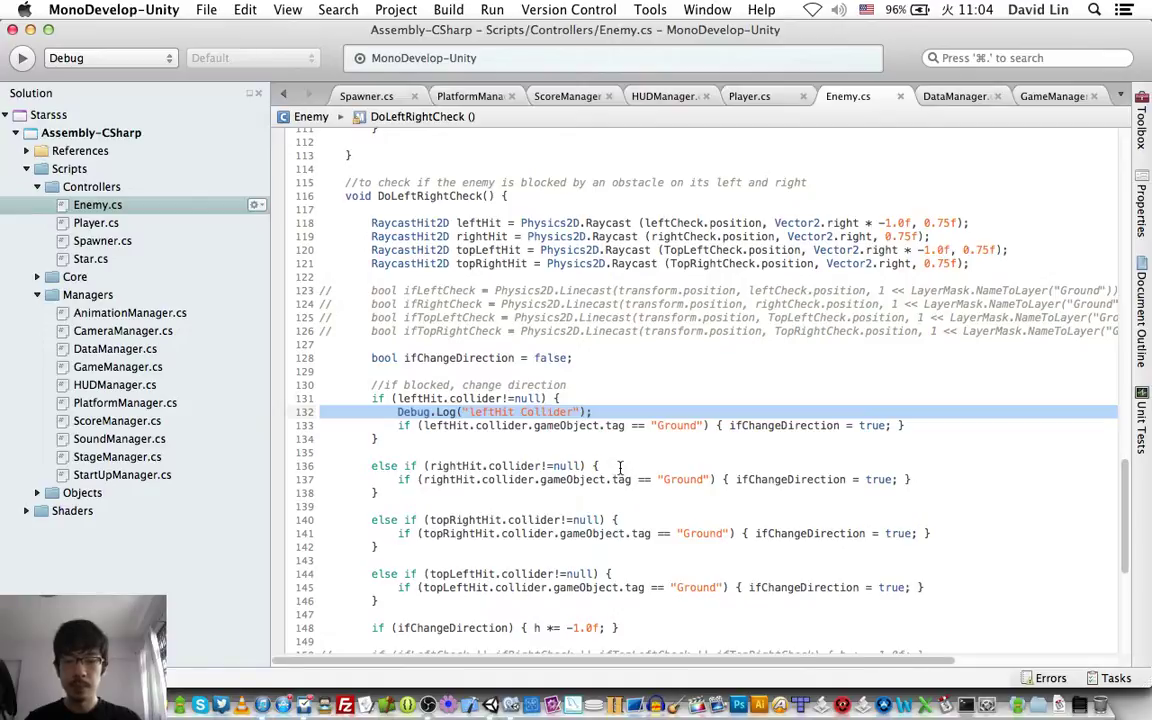
click(620, 467)
key(Return)
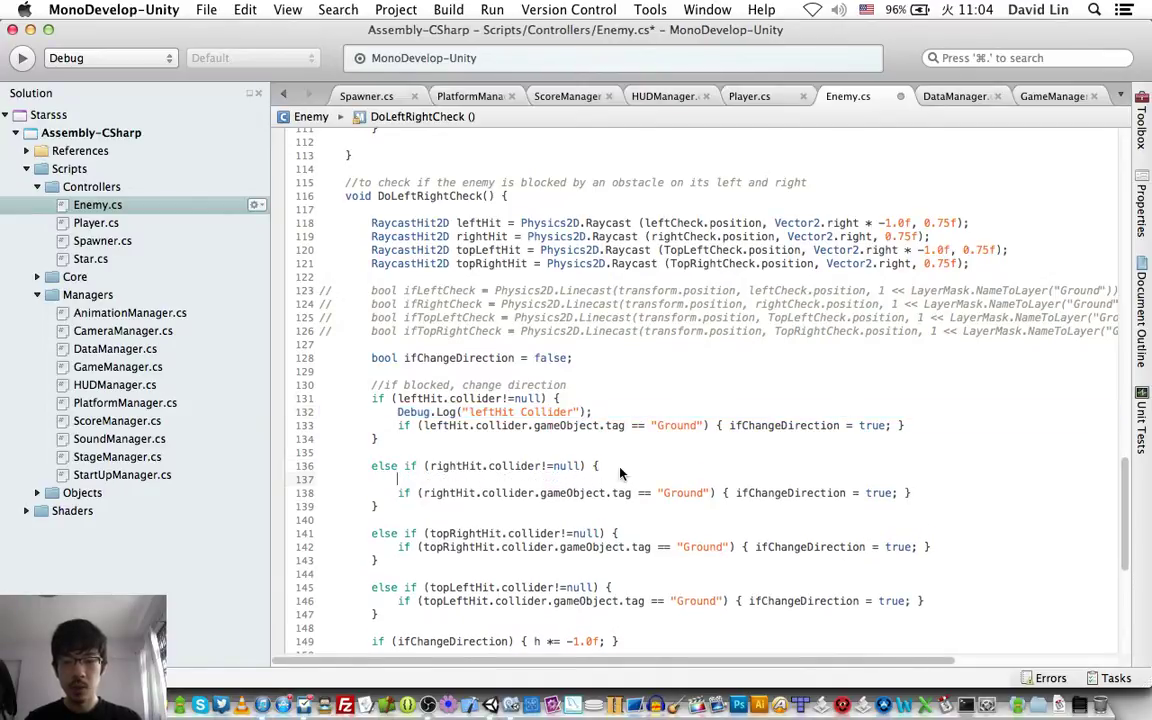
key(super+v)
double_click(492, 480)
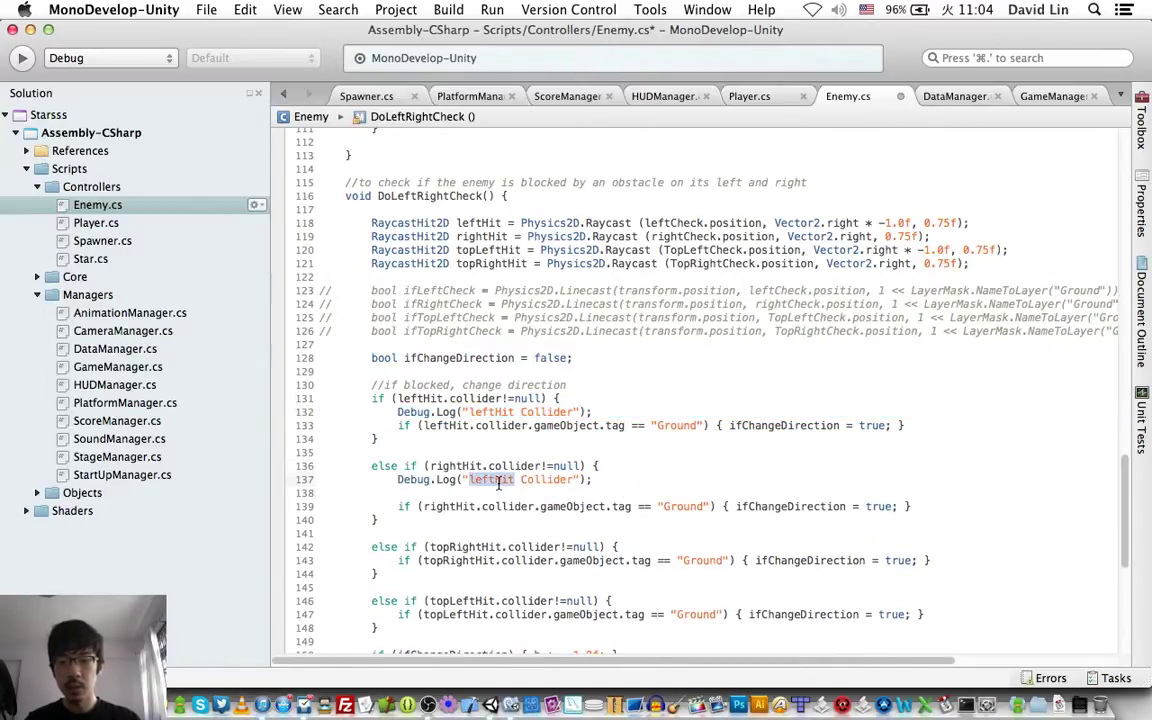
text(rightHit)
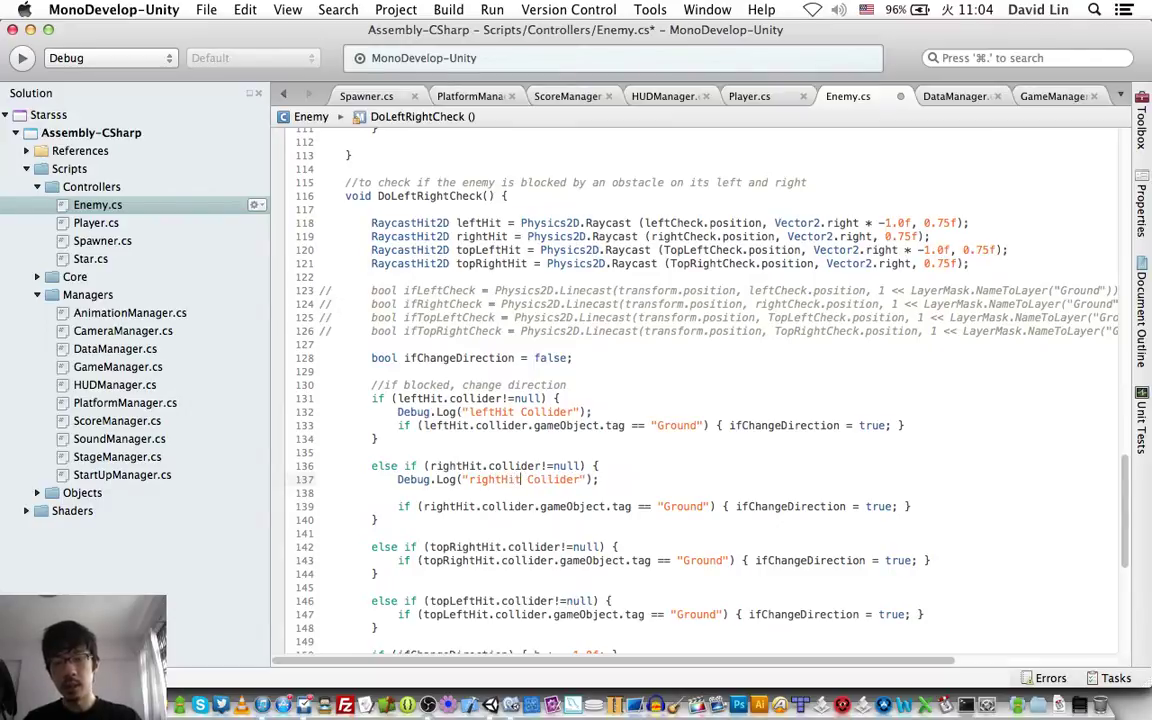
key(super+s)
key(super+Tab)
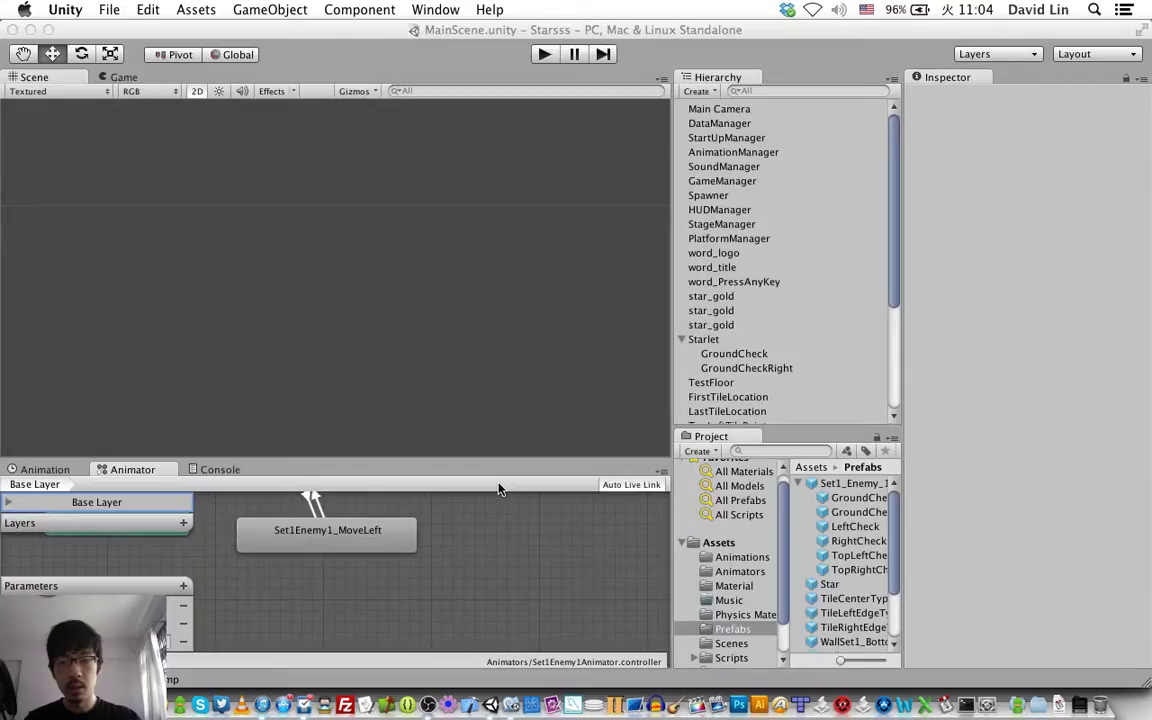
Step: Play level 1, move the player, and check the Console for repeated "rightHit Collider" logs
key(super+p)
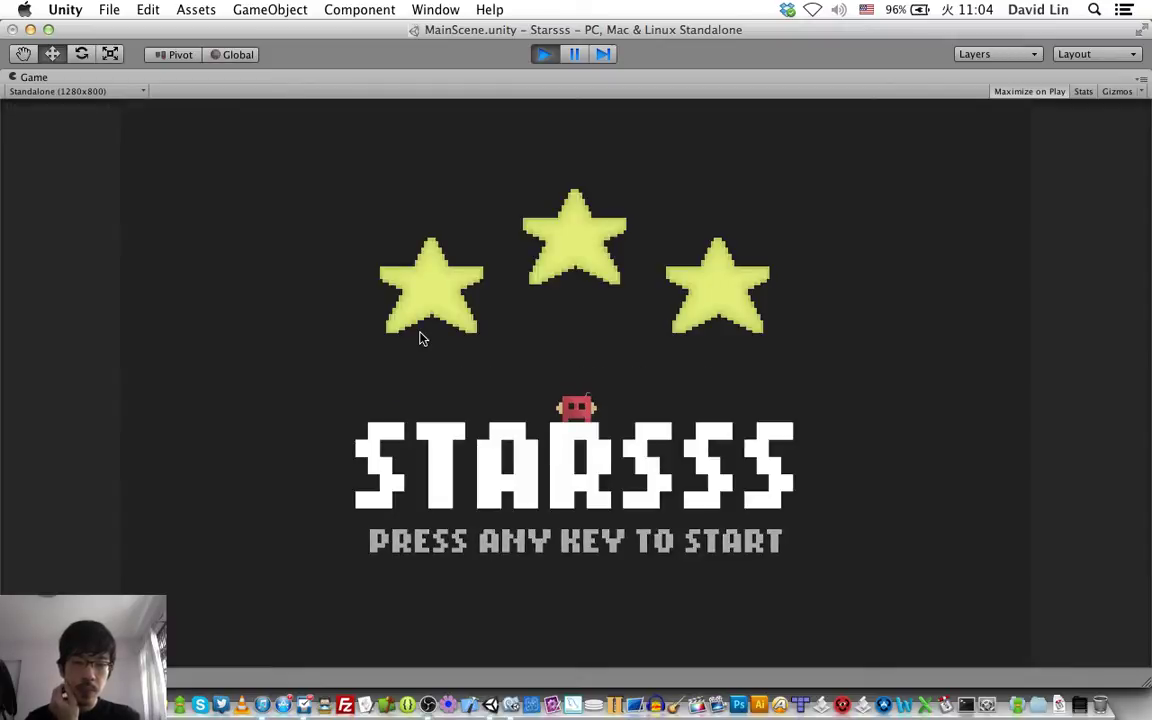
key(space)
key(Right)
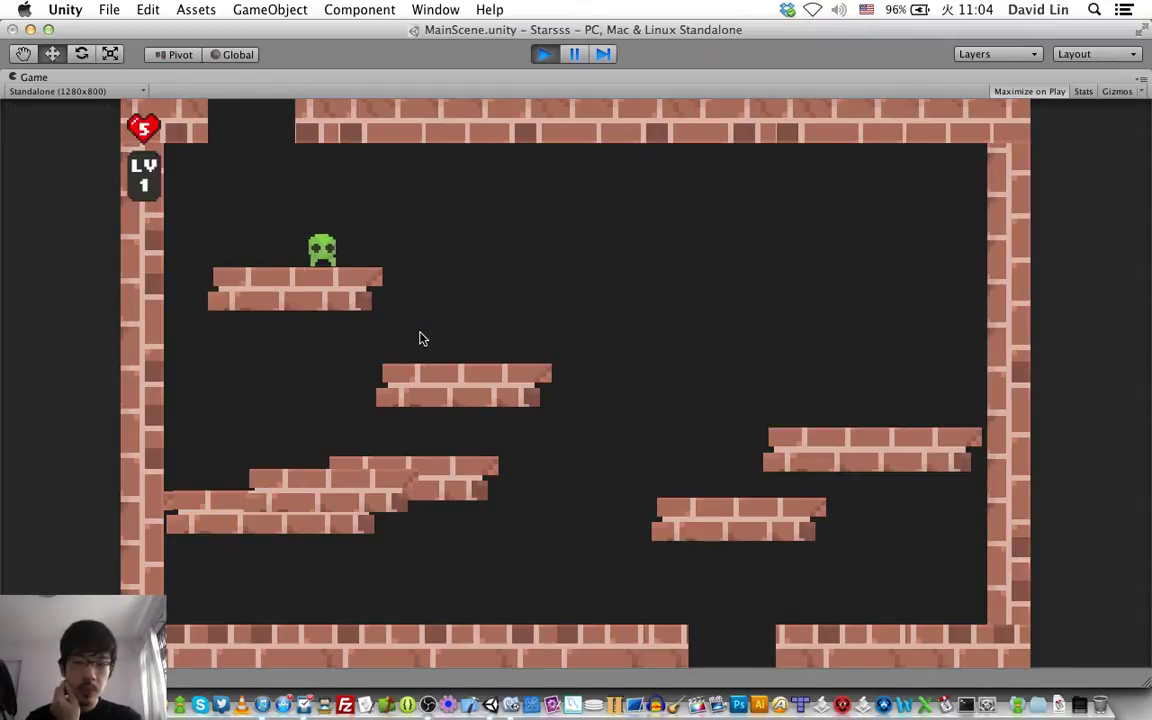
key(Left)
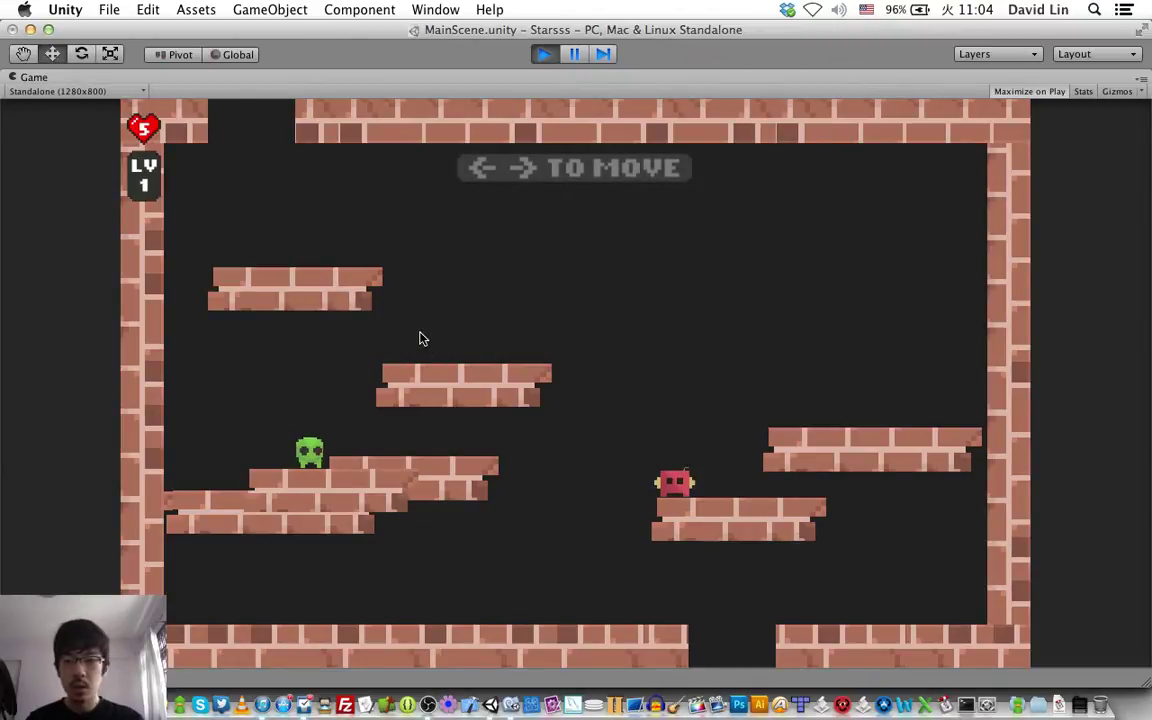
key(Right)
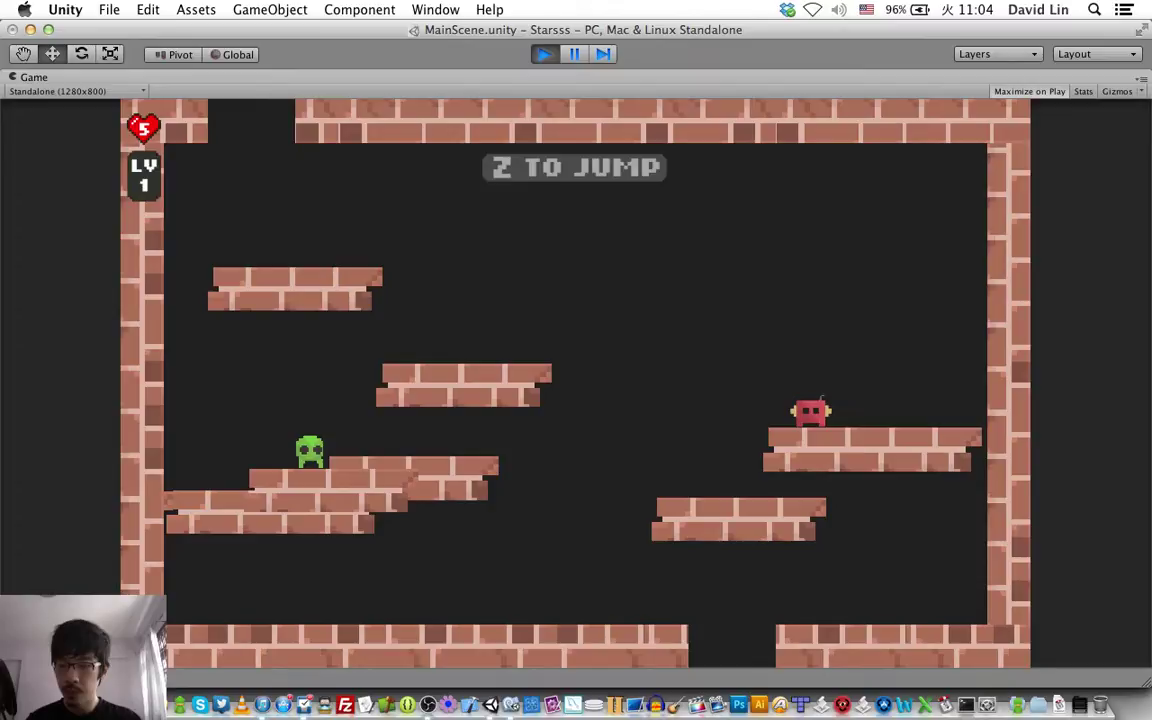
key(super+shift+c)
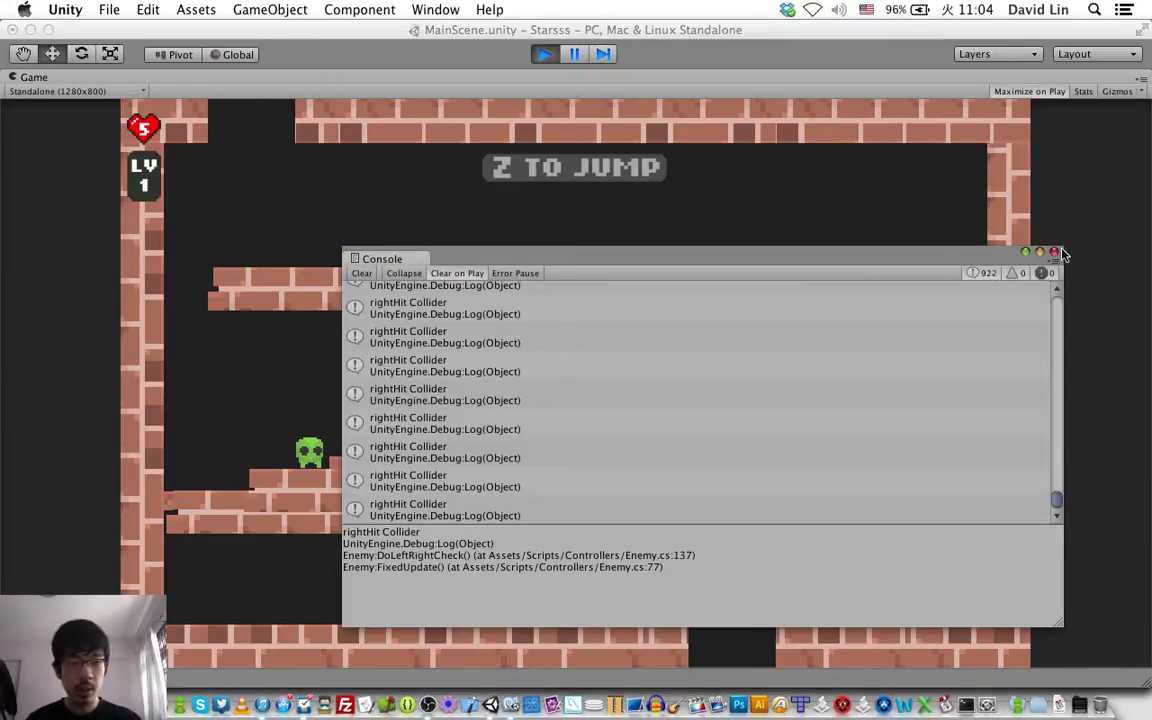
click(1055, 253)
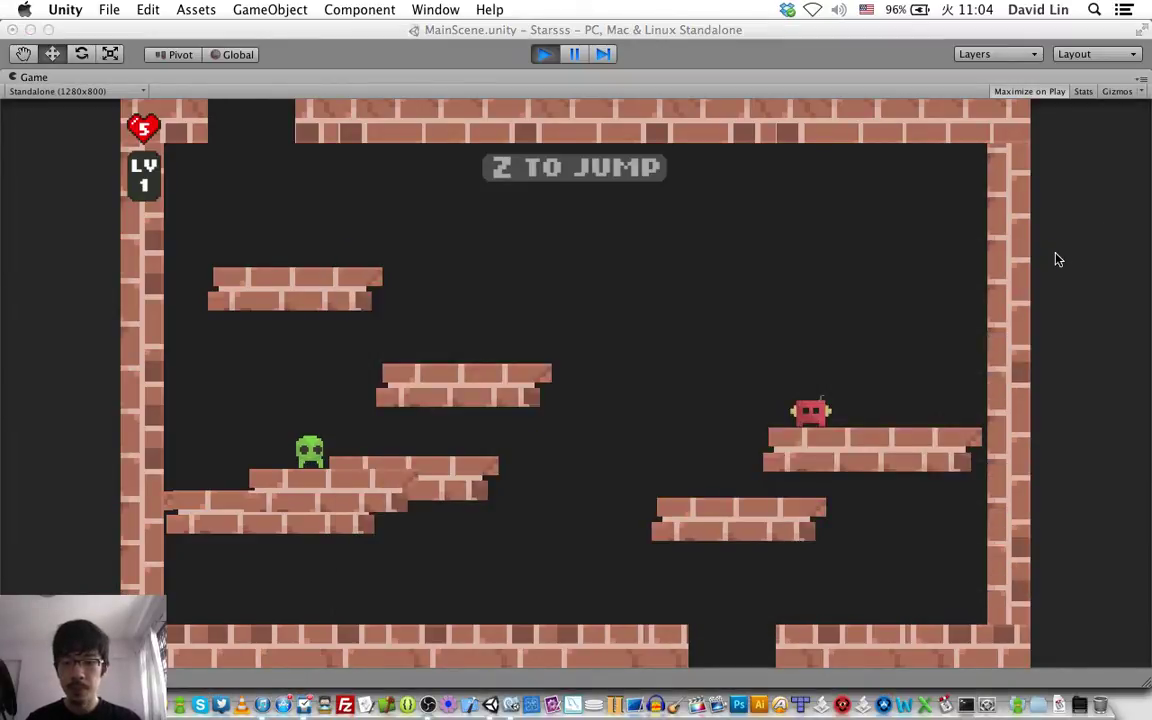
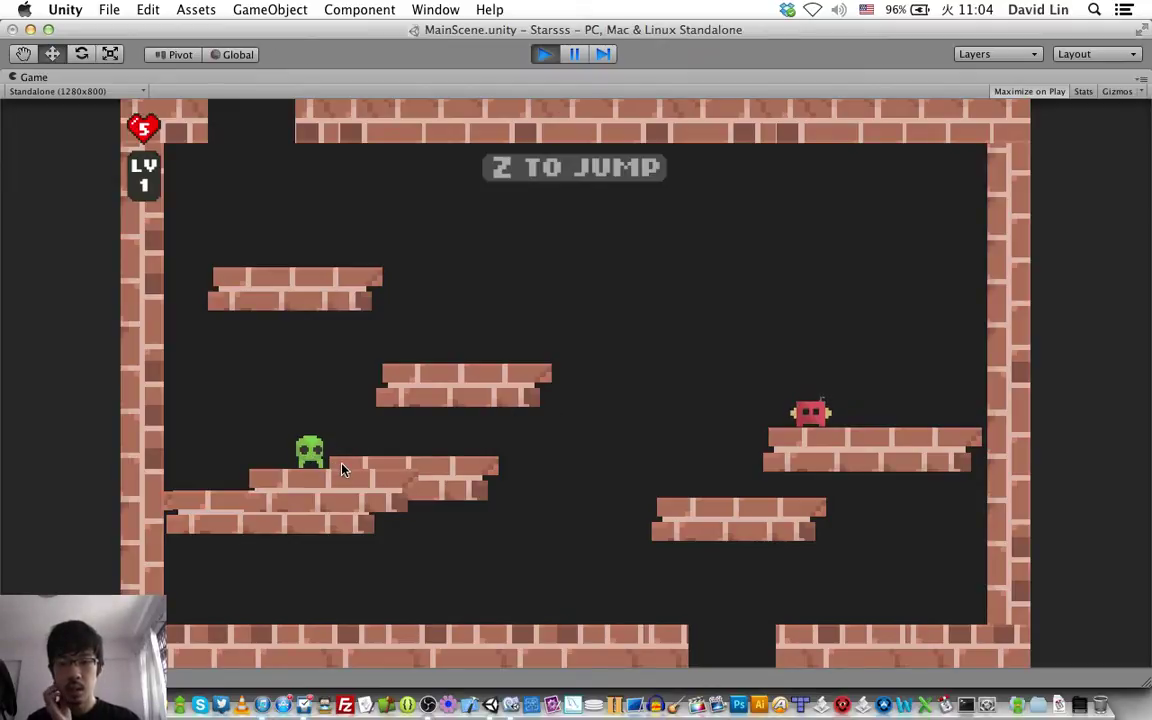
Step: Stop play mode and return to Enemy.cs in MonoDevelop
key(super+p)
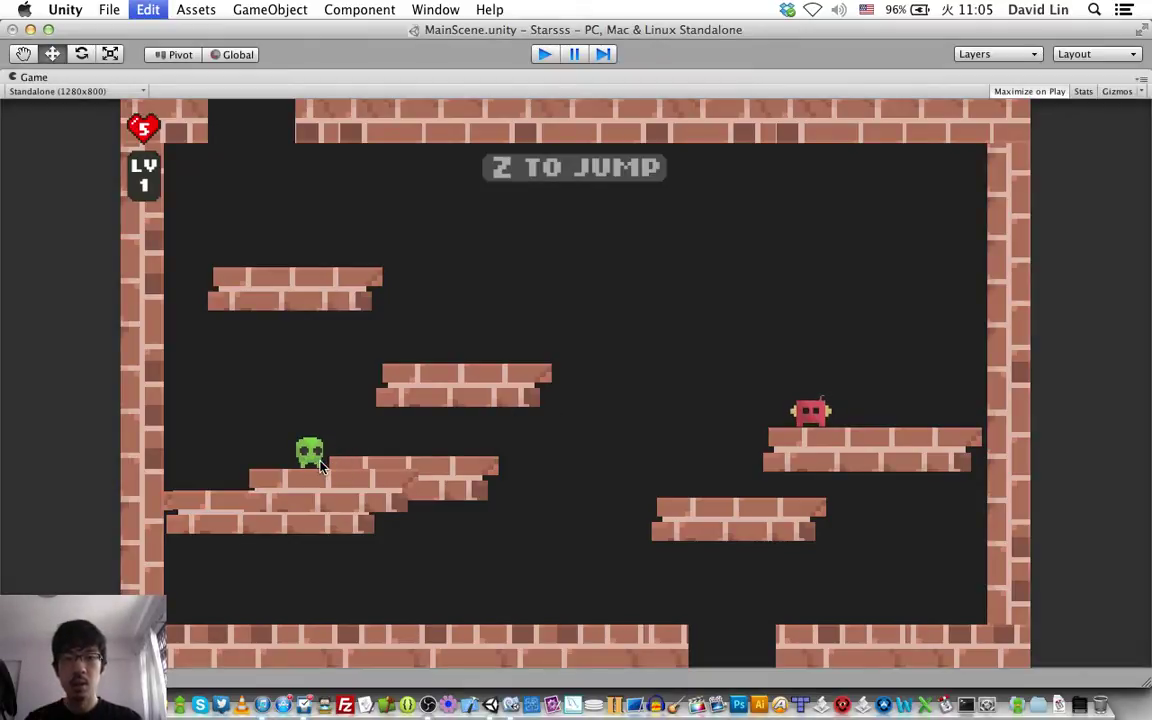
key(super+Tab)
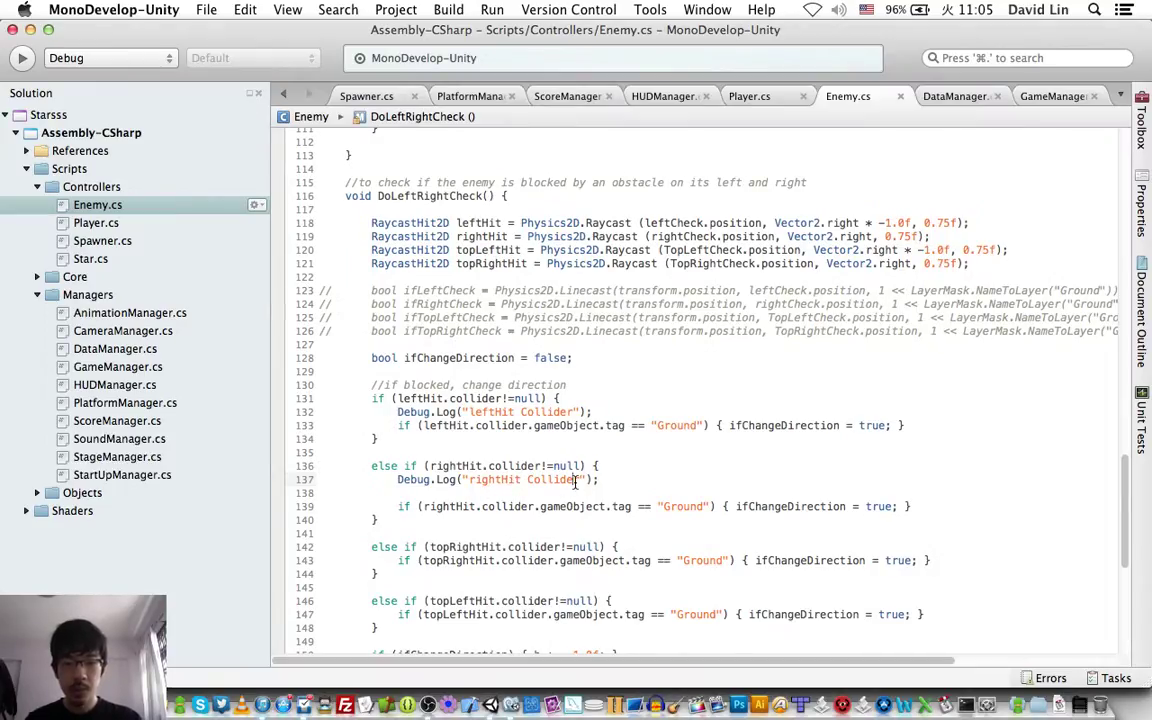
Step: Append " is with " + rightHit.collider.gameObject.tag to the rightHit Debug.Log on line 137
text(is with " )
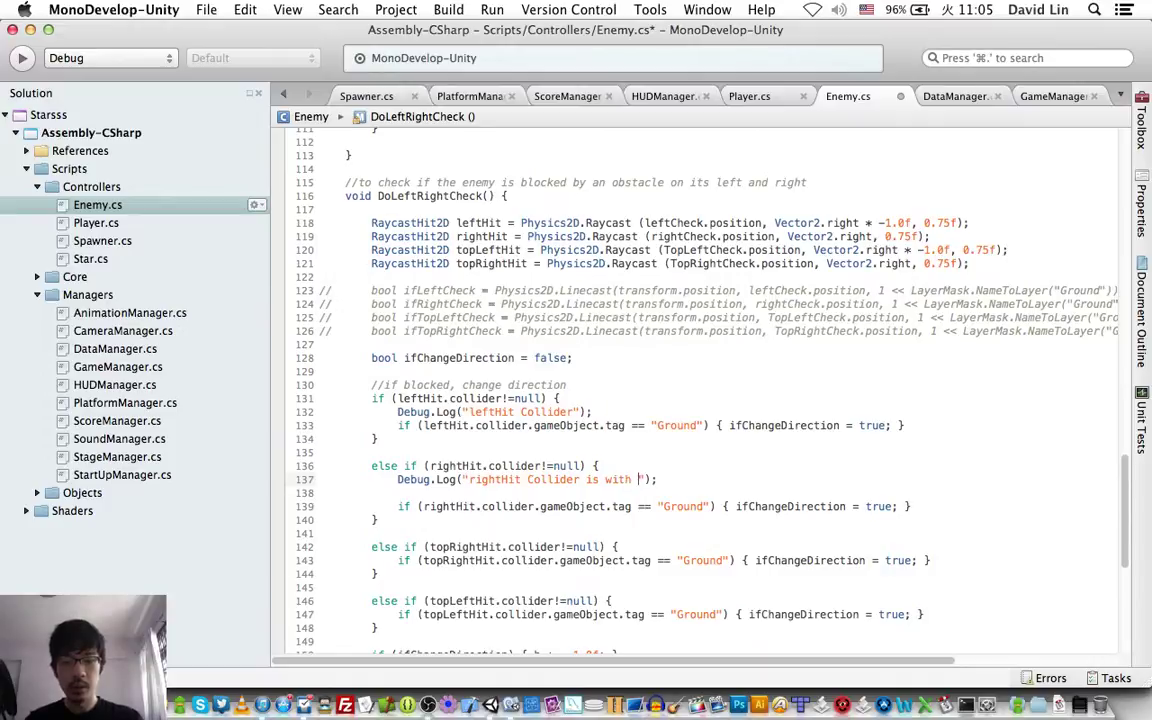
text(+ r)
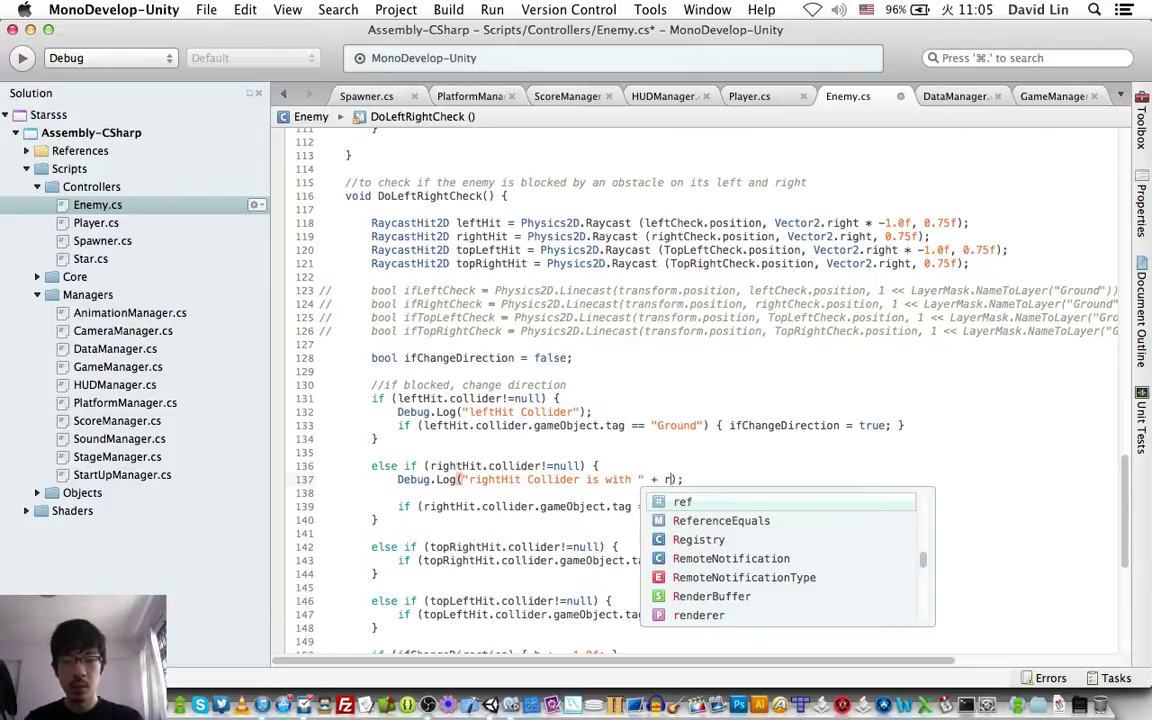
text(ightHit)
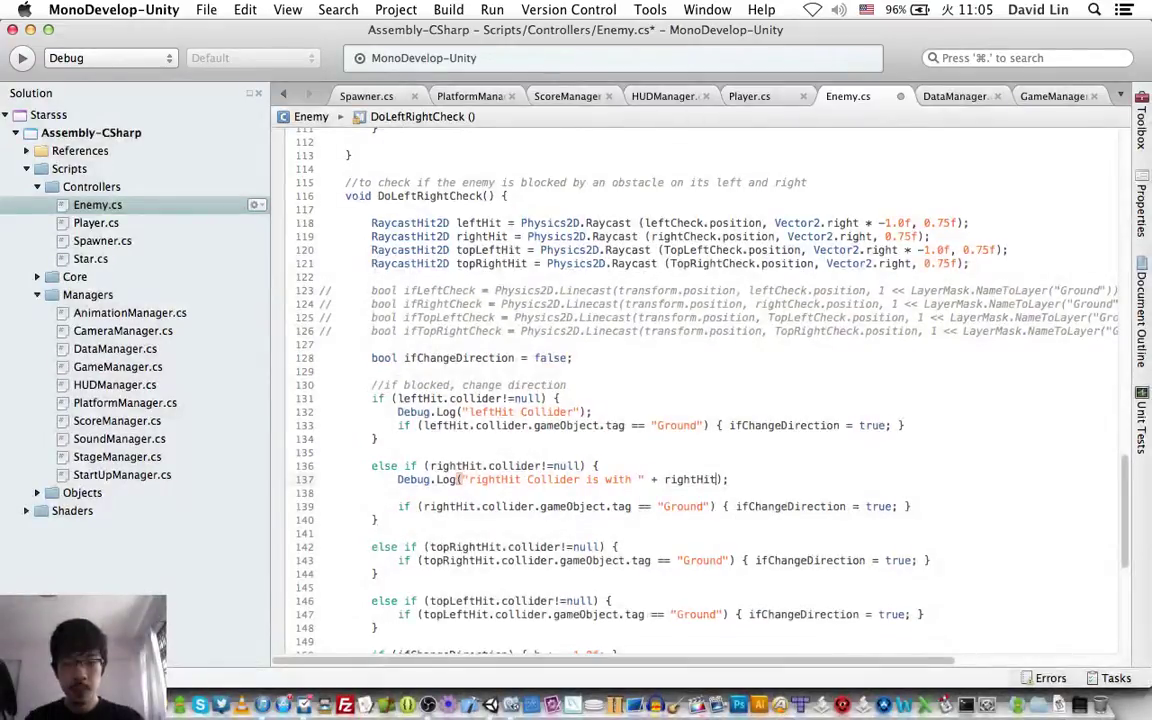
text(.collider.)
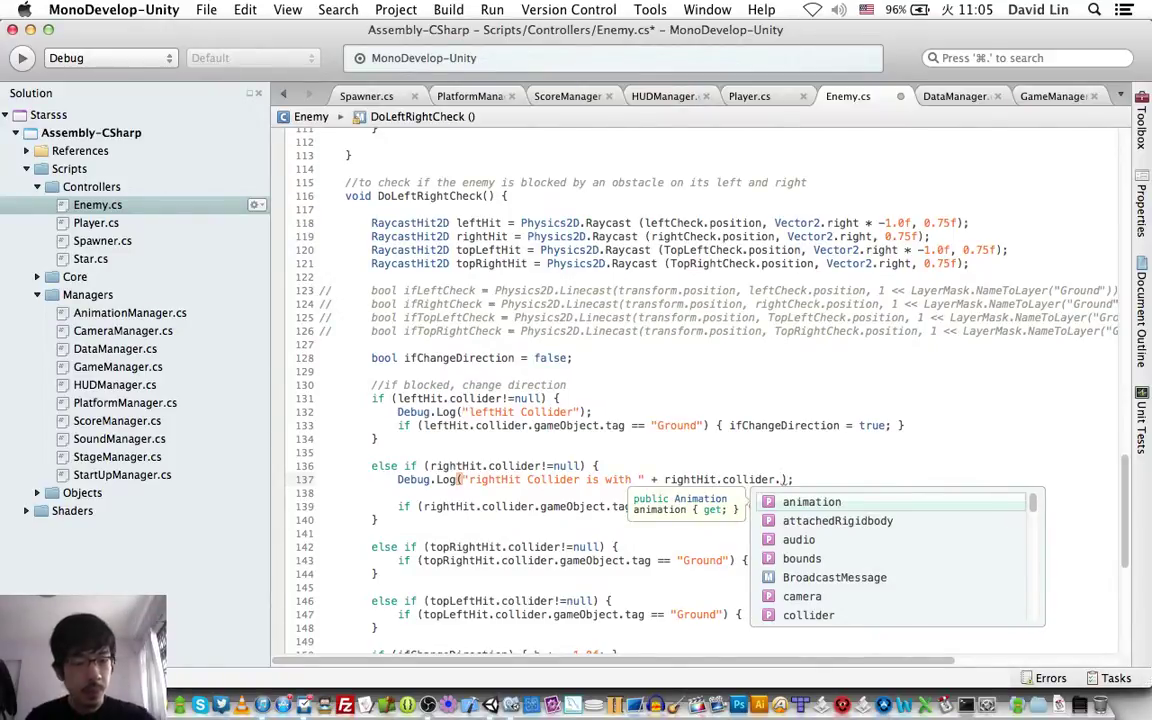
key(alt+shift+Left)
key(BackSpace)
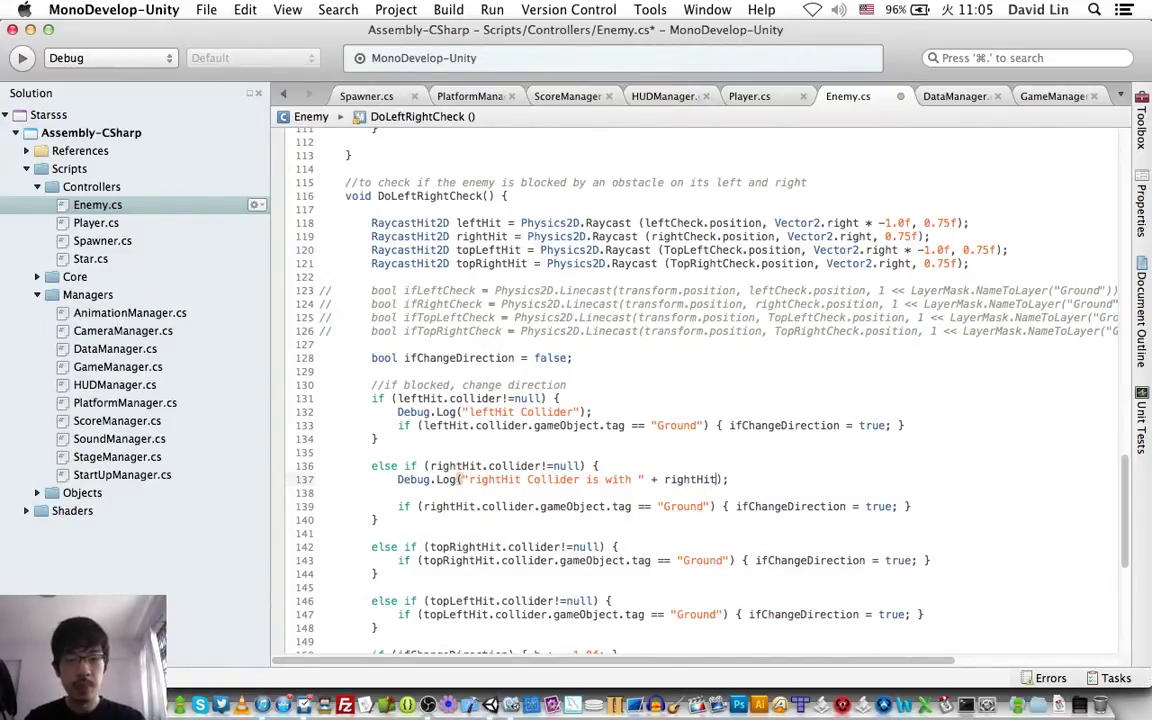
text(.co)
key(Return)
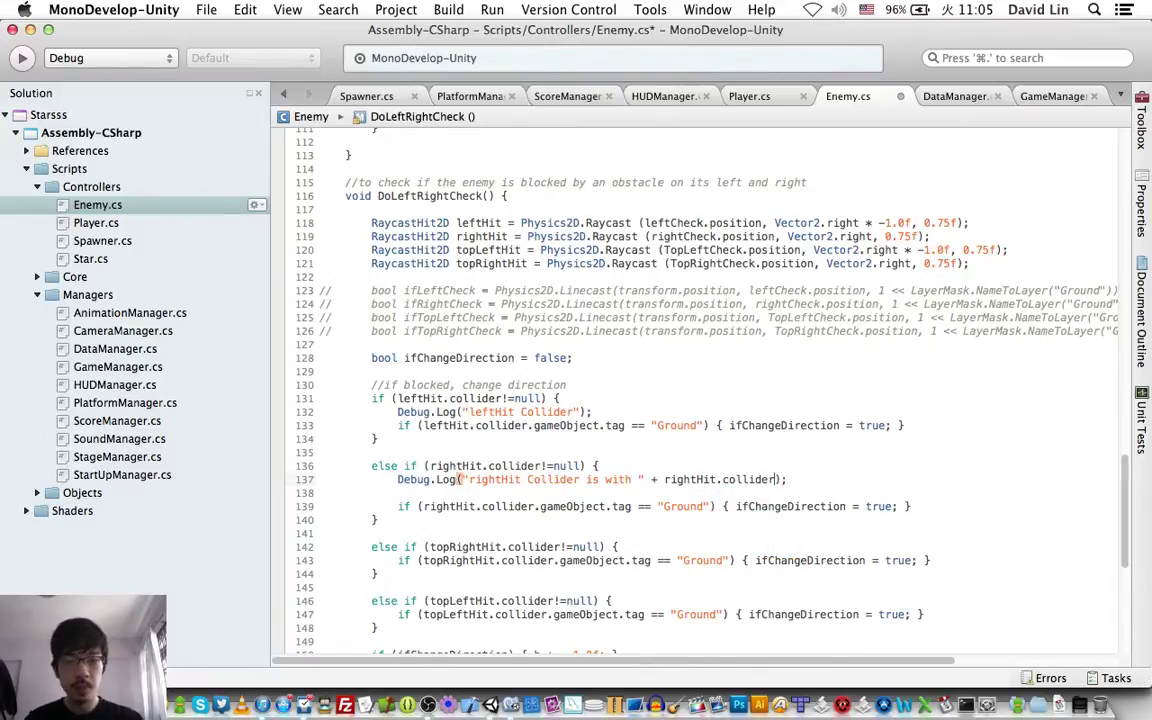
text(.gameObject.t)
key(Return)
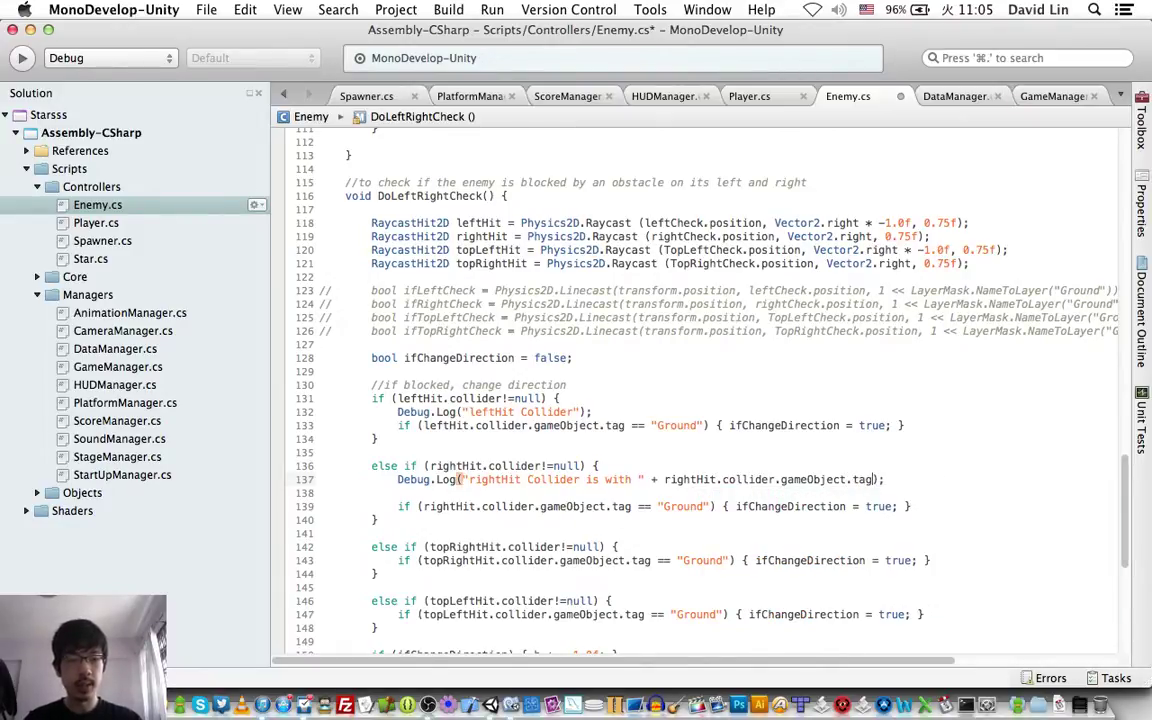
click(576, 487)
Step: Save Enemy.cs and switch back to the Unity editor
key(super+s)
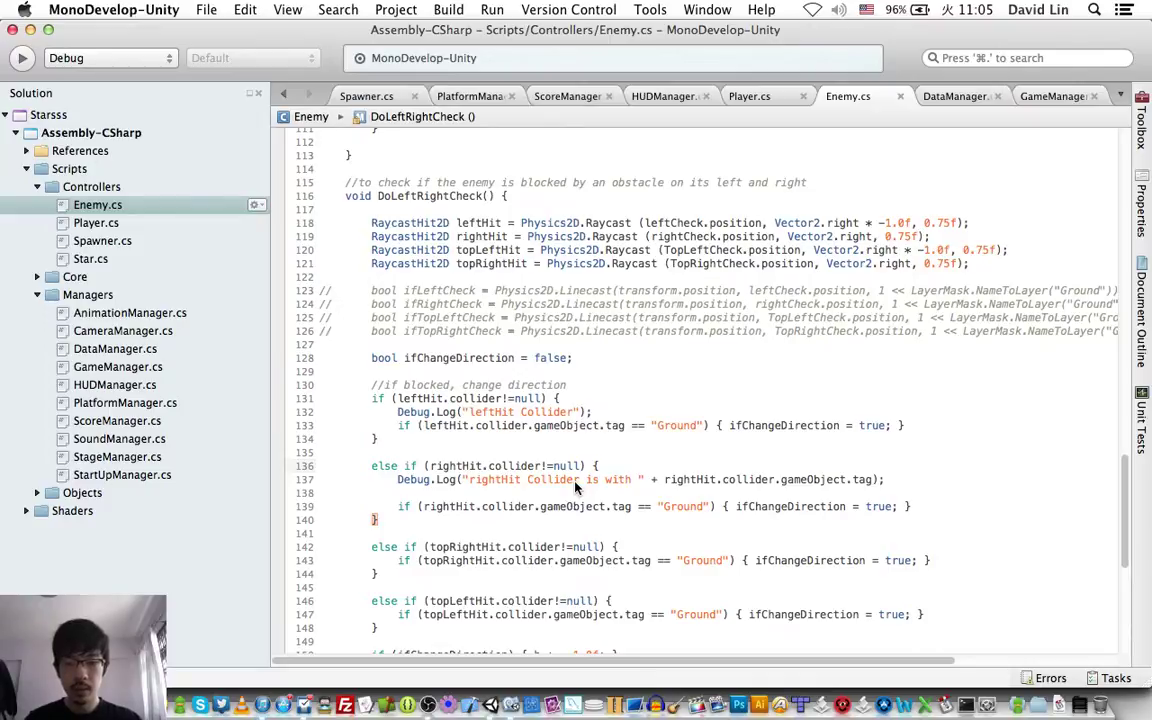
key(super+Tab)
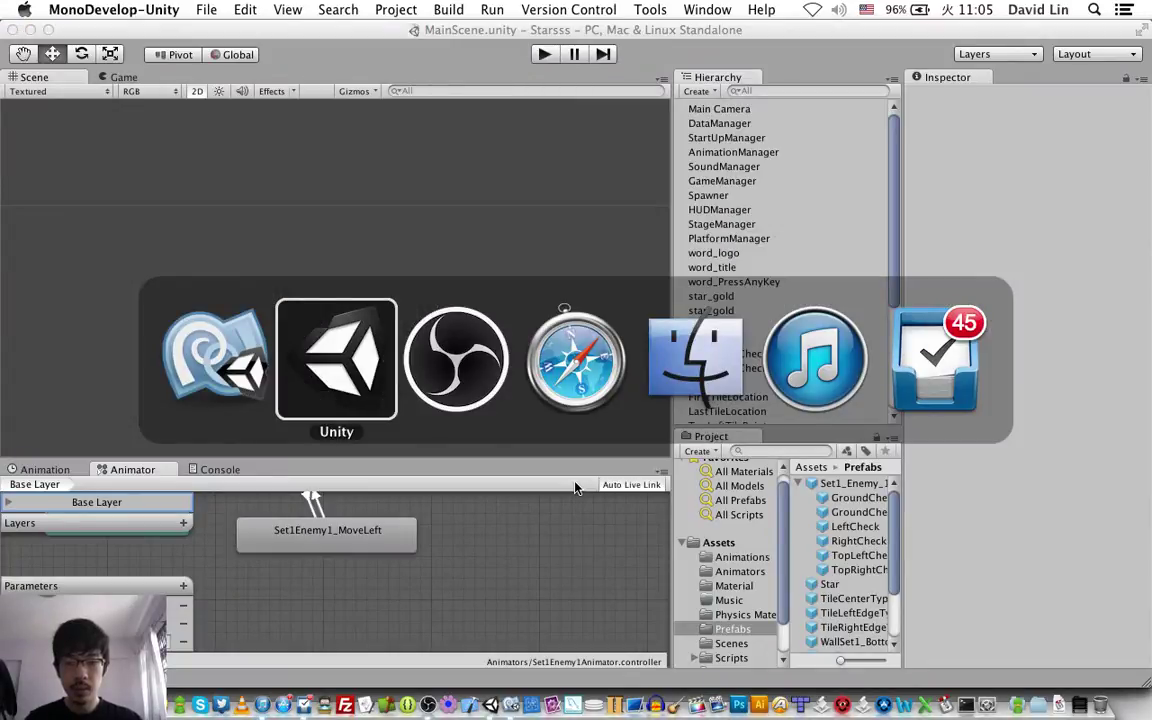
key(Escape)
triple_click(563, 480)
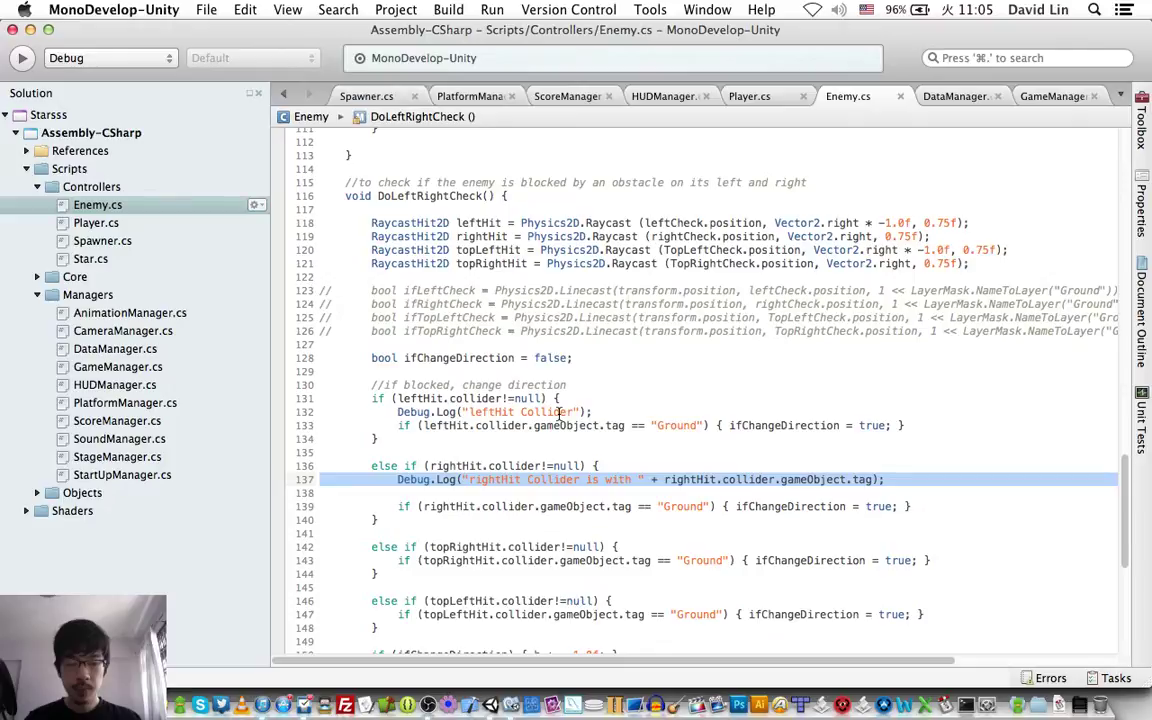
key(super+Tab)
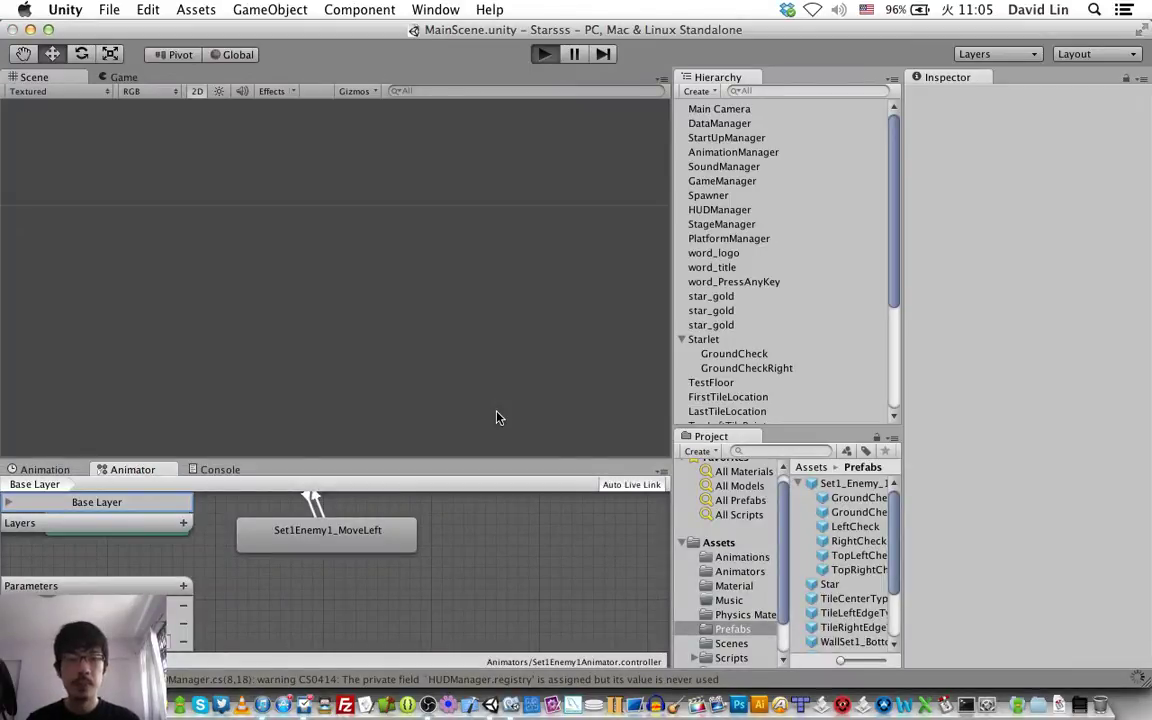
Step: Start play mode, skip the splash and title screens, and move the red character right and left on level 1
key(super+p)
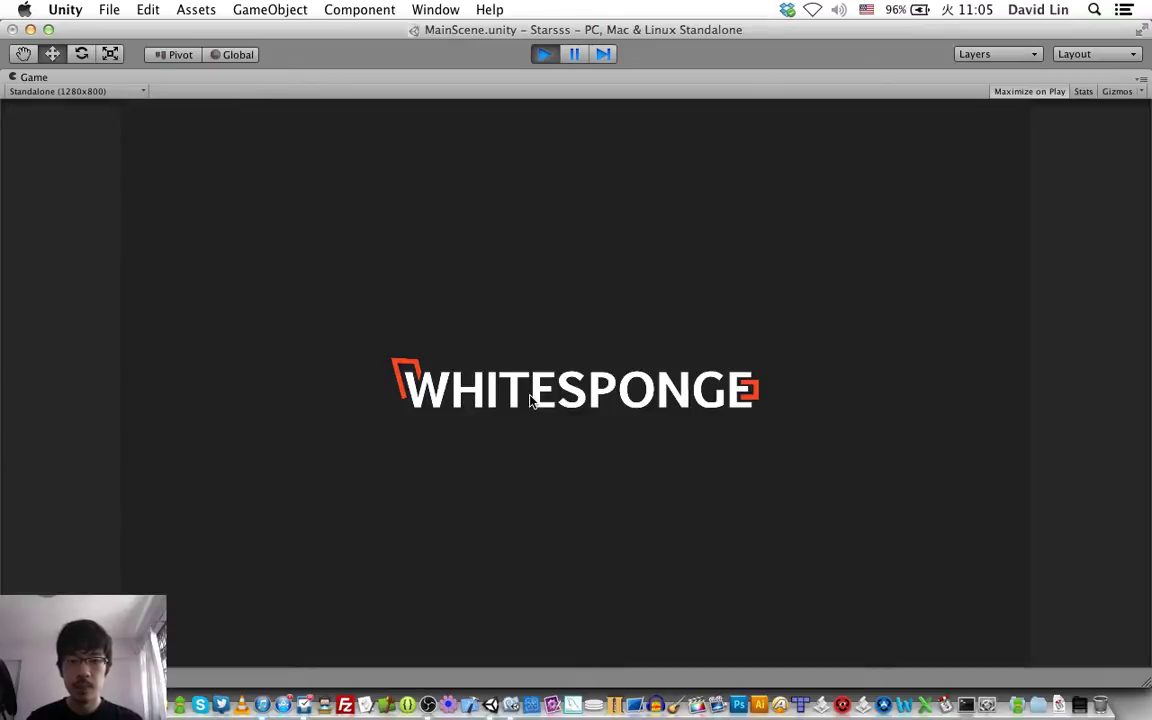
key(space)
key(Right)
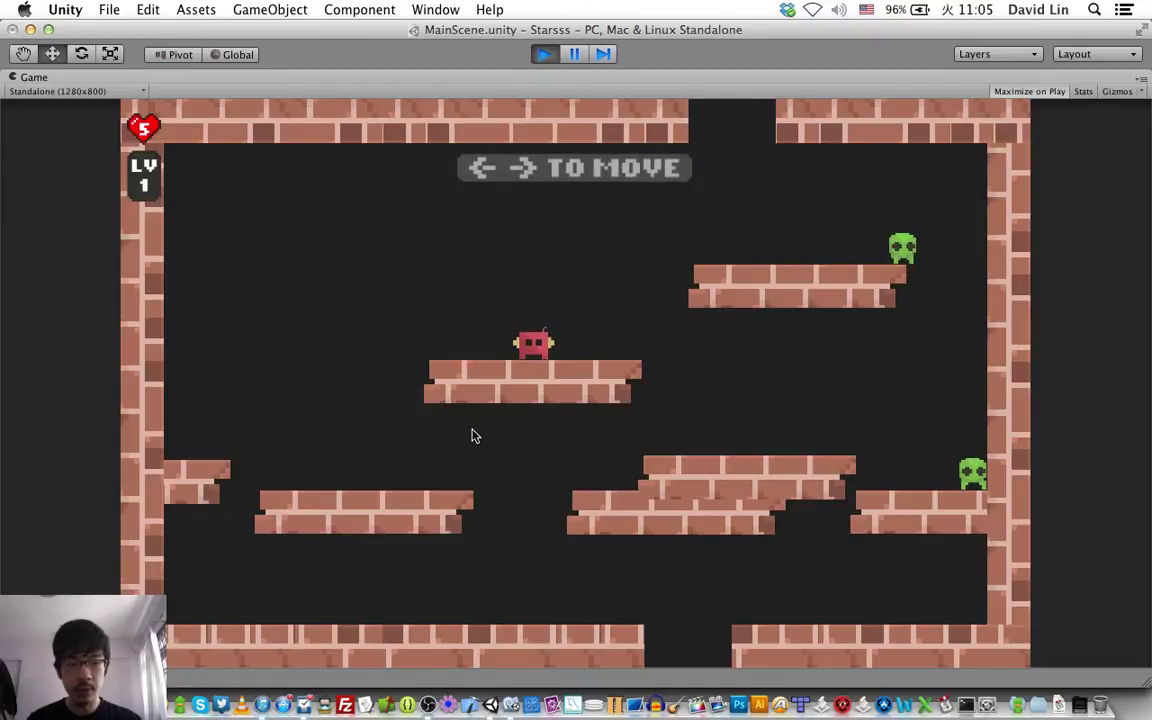
key(Right)
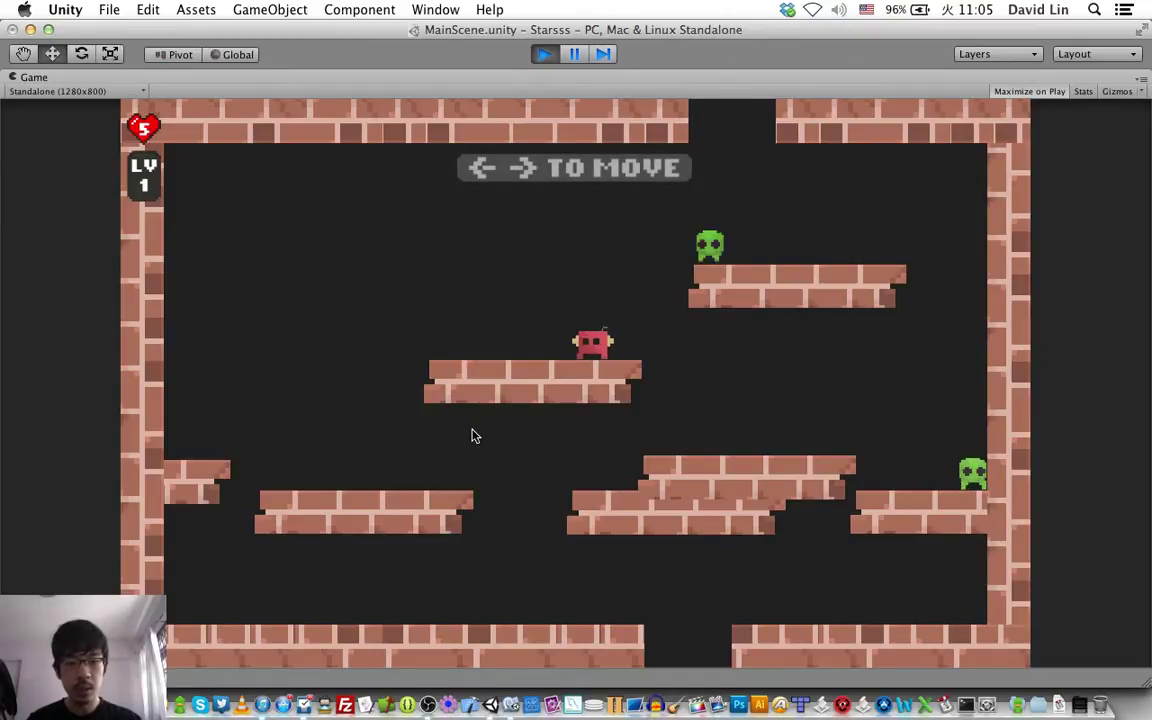
key(Left)
key(Left)
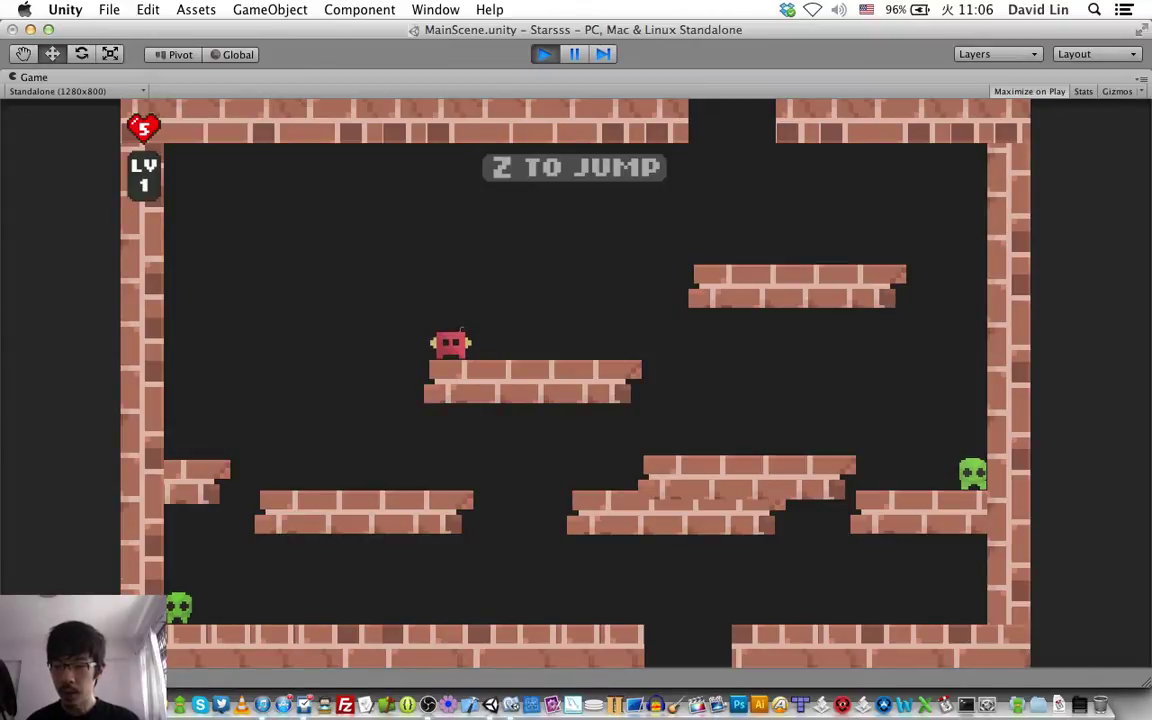
Step: Review the 'rightHit Collider is with Enemy' messages in the Console, then stop play mode
key(super+shift+c)
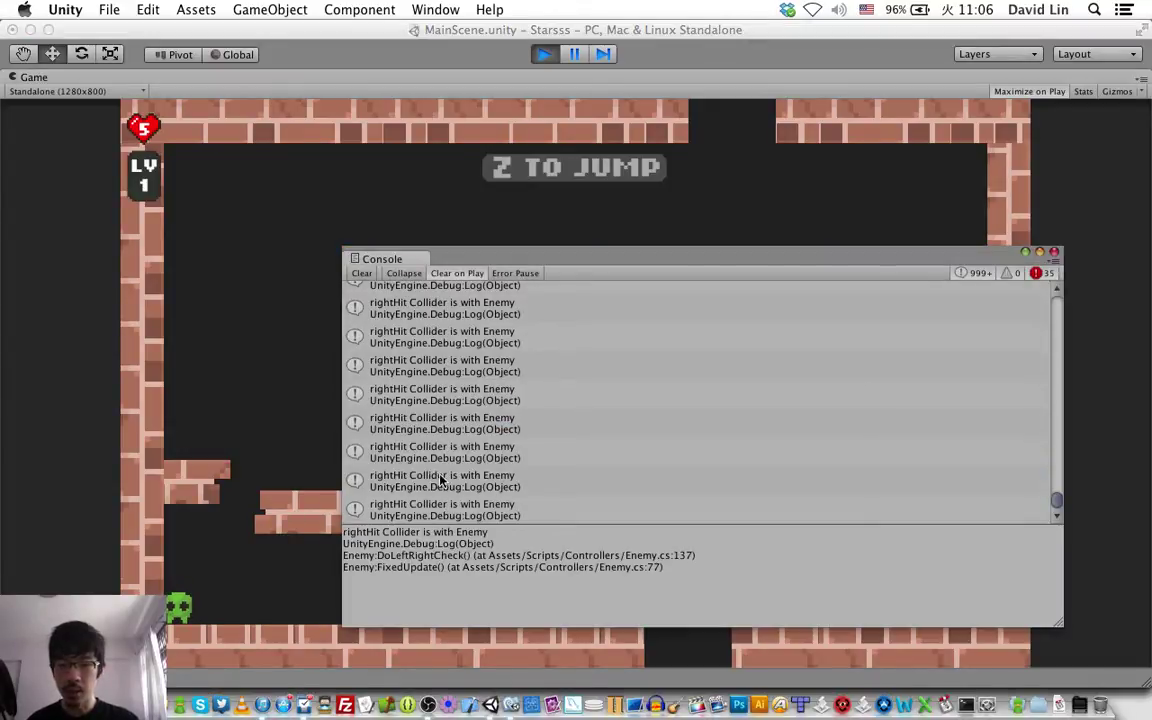
scroll(489, 424, up, 3)
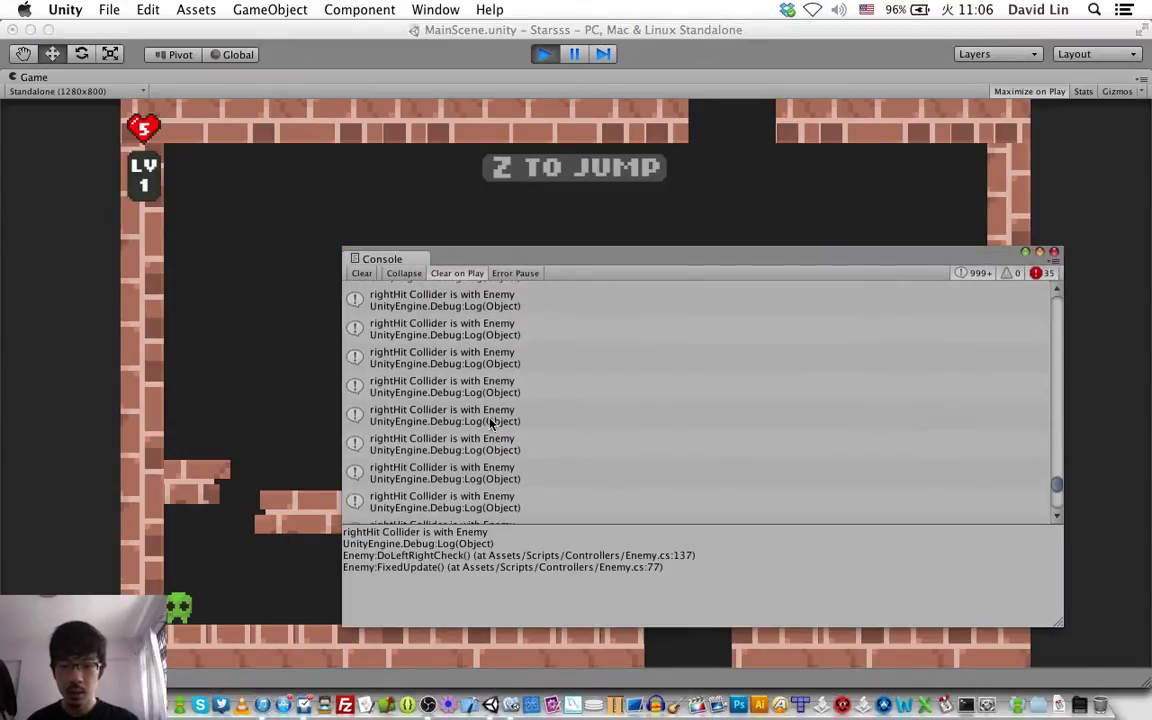
scroll(489, 424, up, 3)
scroll(490, 424, up, 2)
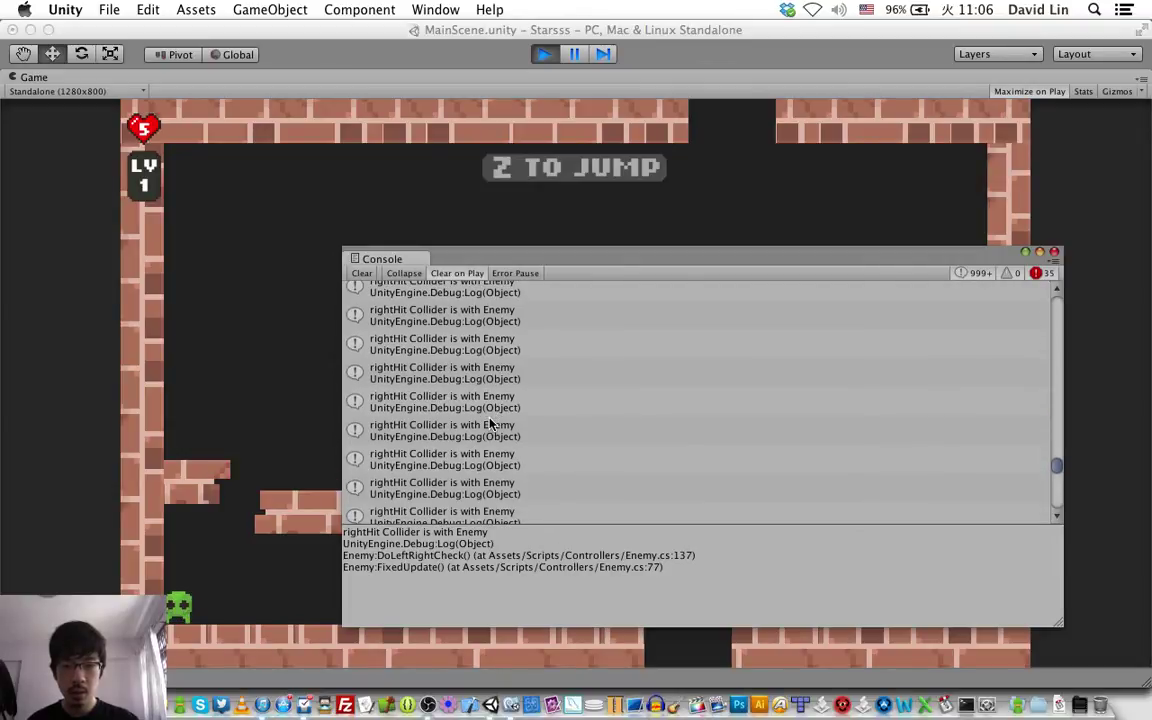
scroll(490, 424, up, 3)
key(super+p)
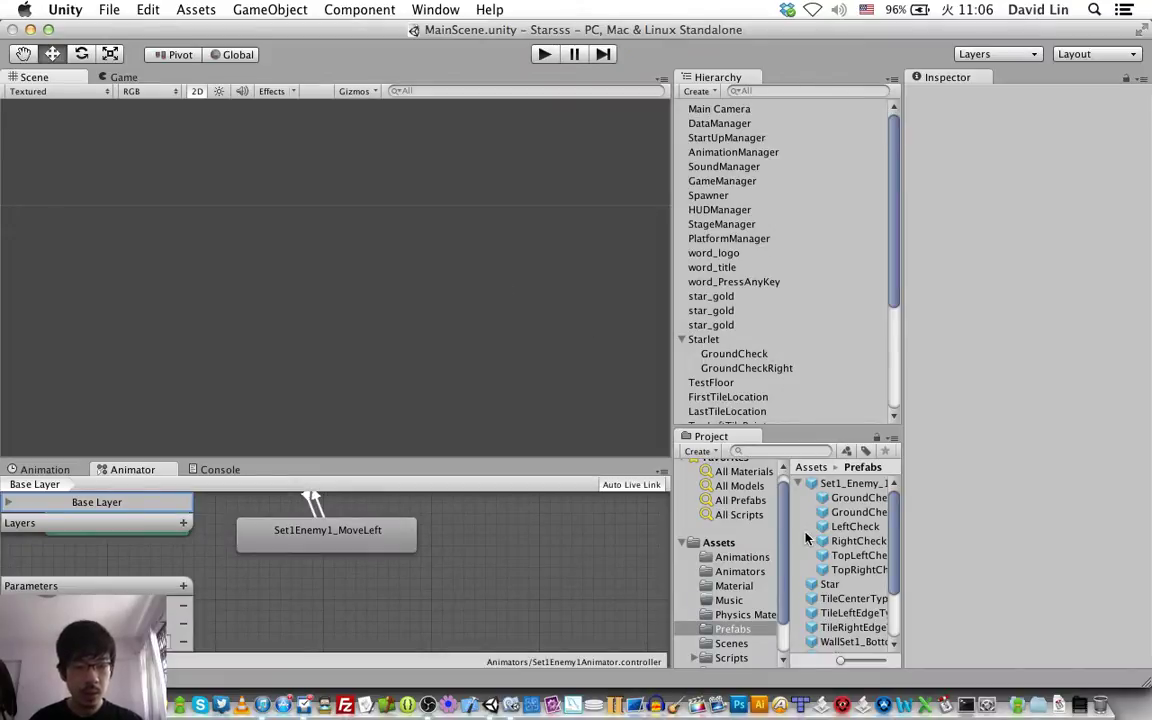
Step: Inspect the TileCenterType_1, TileLeftEdgeType_1 and TileRightEdgeType_1 prefabs in the Project panel
scroll(851, 513, down, 3)
click(851, 515)
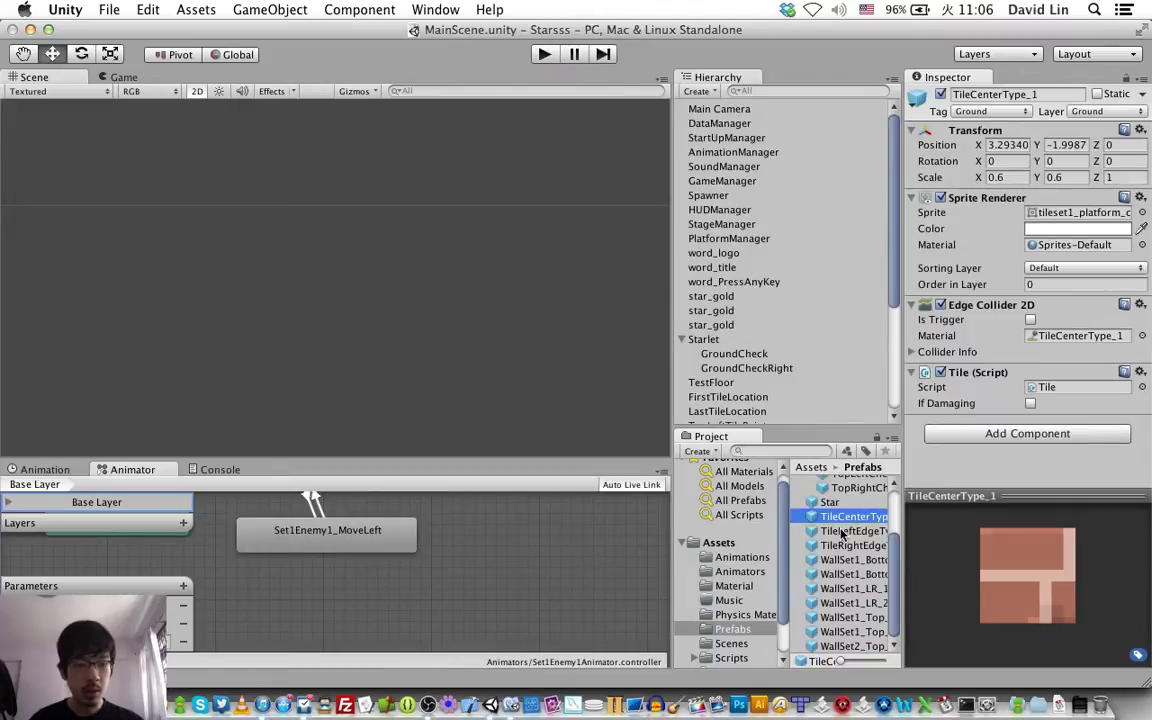
click(842, 531)
click(833, 546)
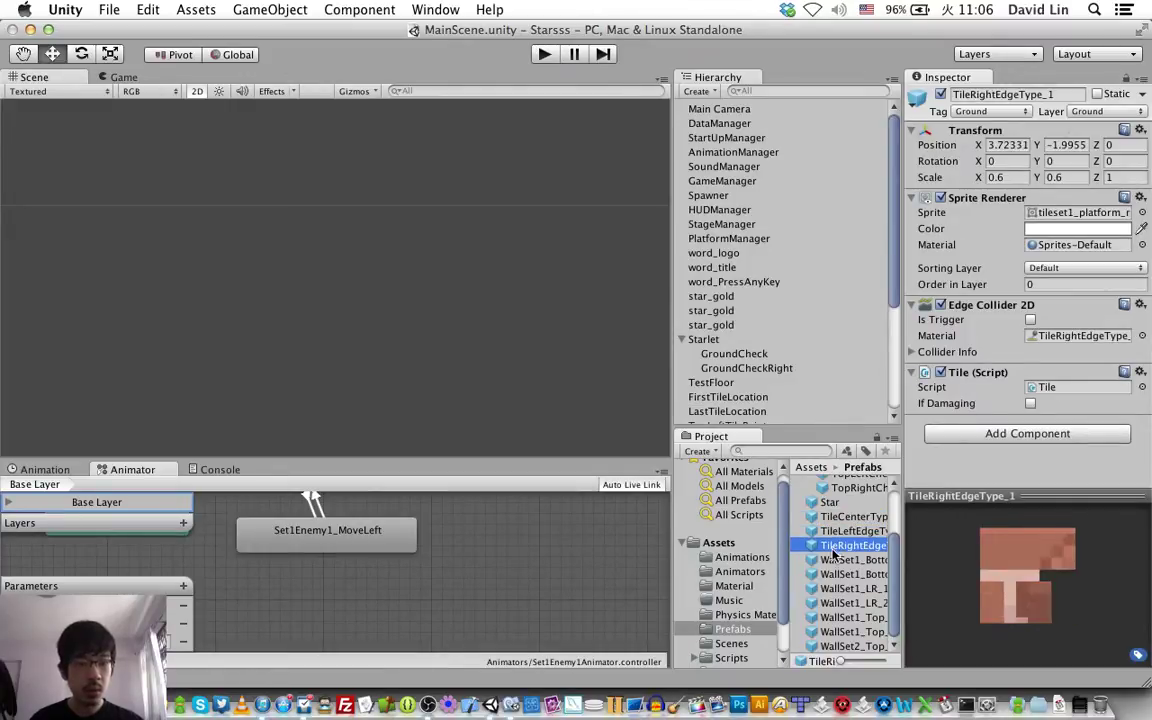
Step: Inspect the WallSet1 and WallSet2 wall prefabs, then bring up Enemy.cs in MonoDevelop
click(834, 561)
click(830, 575)
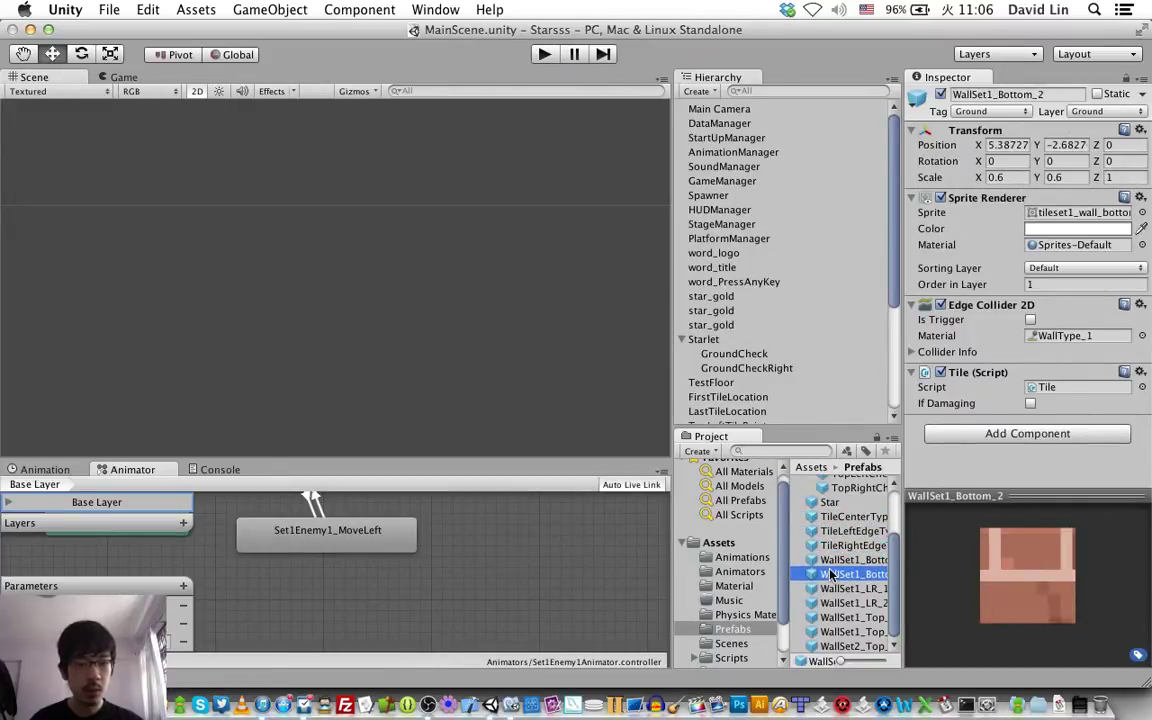
click(828, 588)
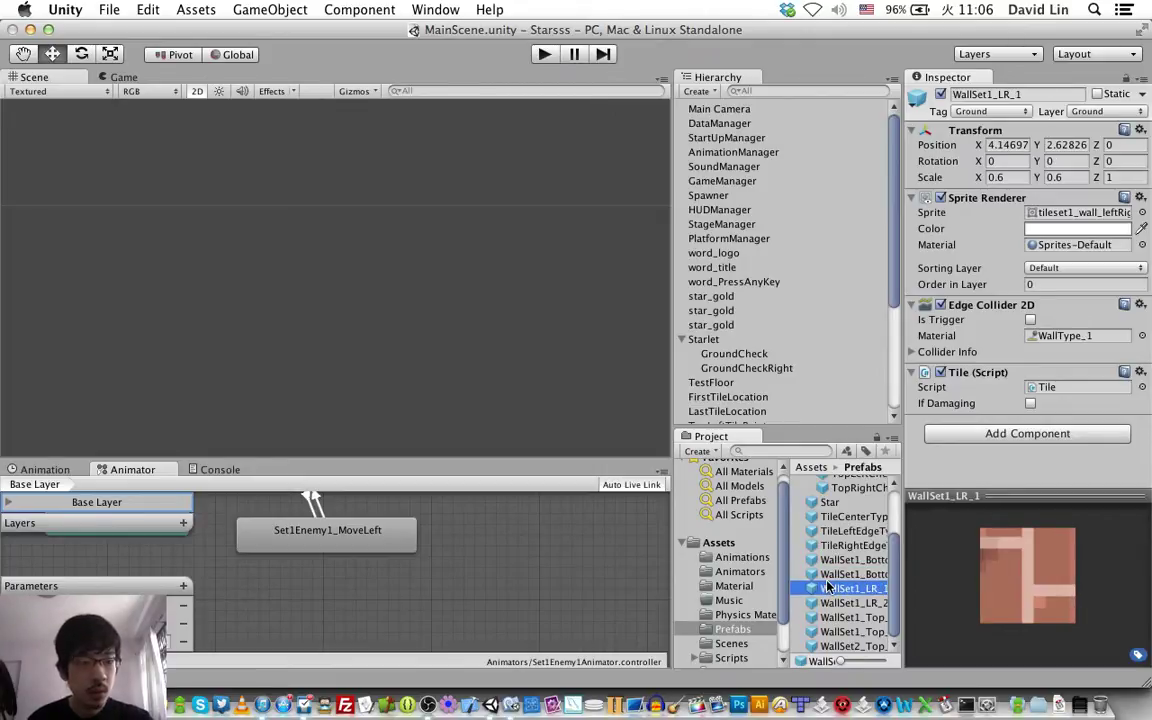
click(840, 605)
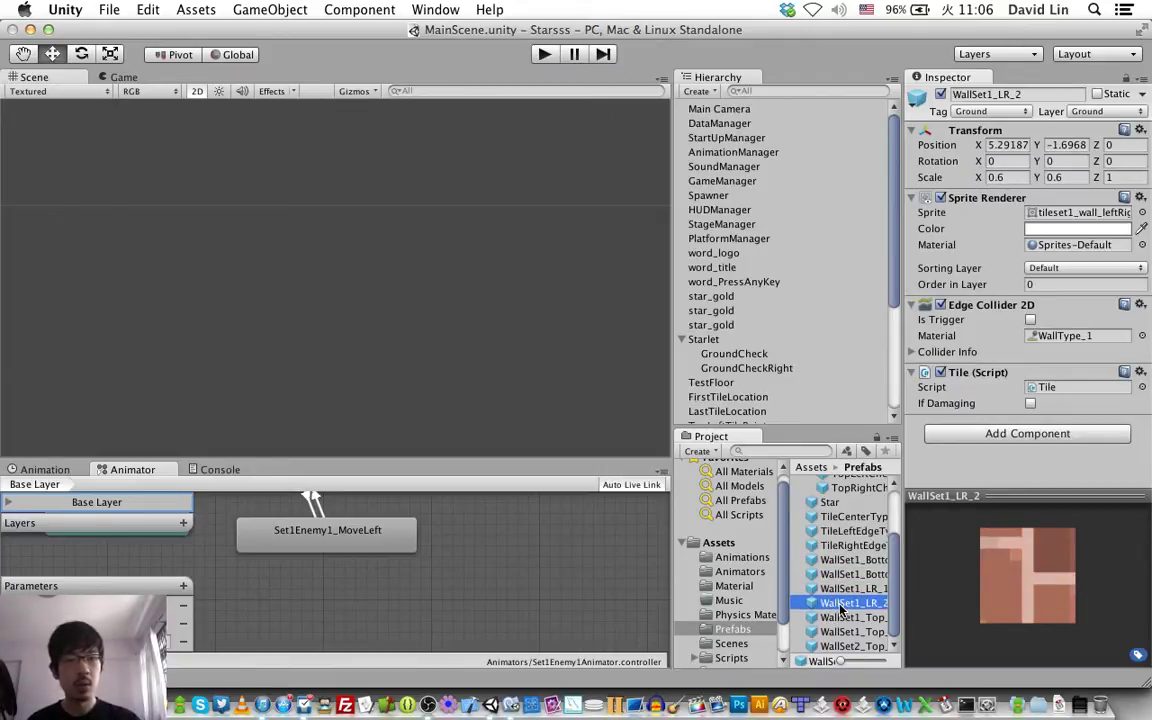
click(843, 619)
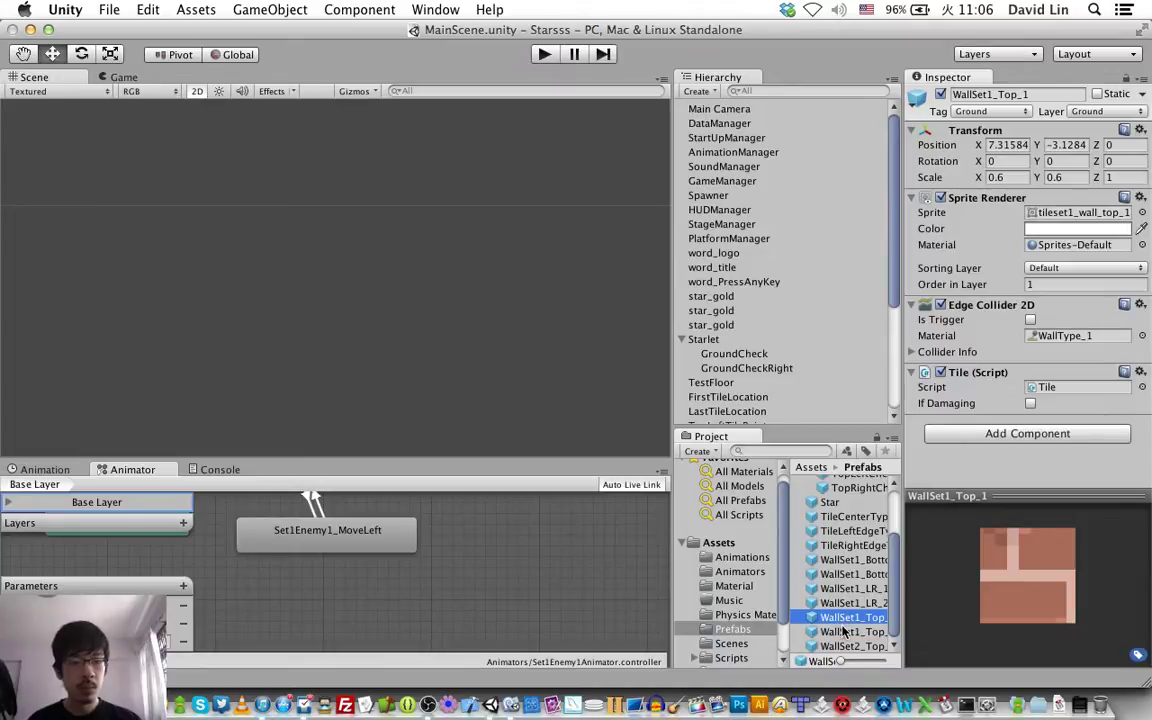
click(843, 632)
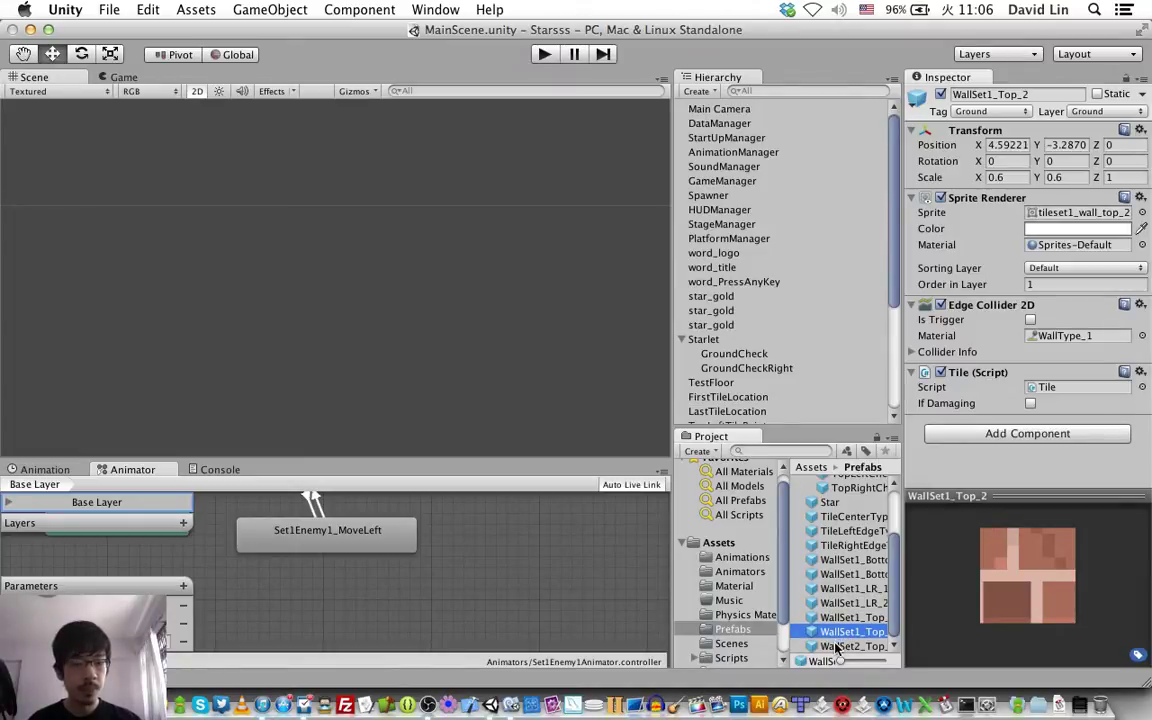
click(836, 647)
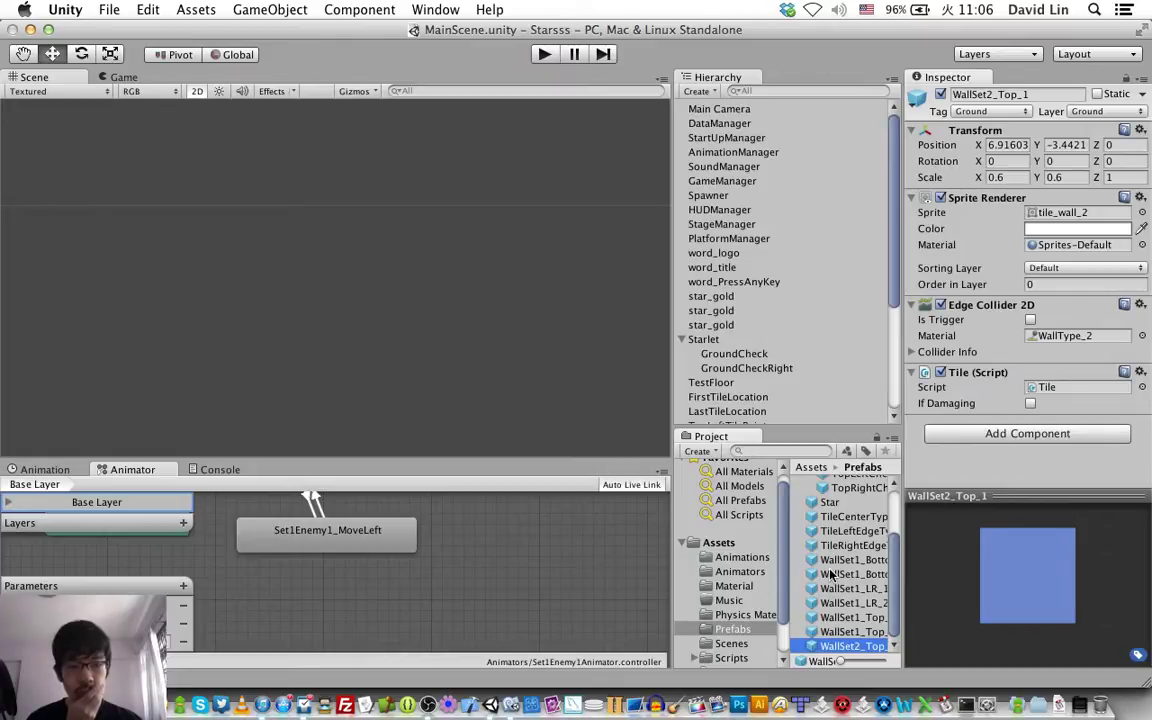
scroll(830, 573, up, 3)
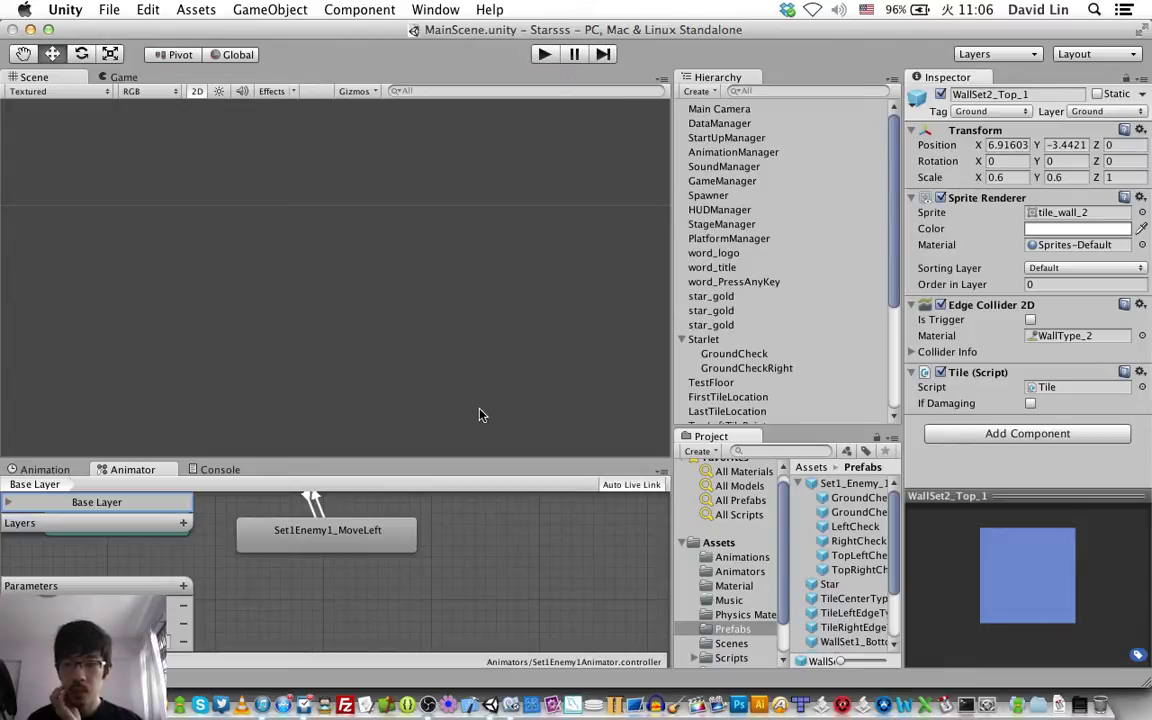
key(super+Tab)
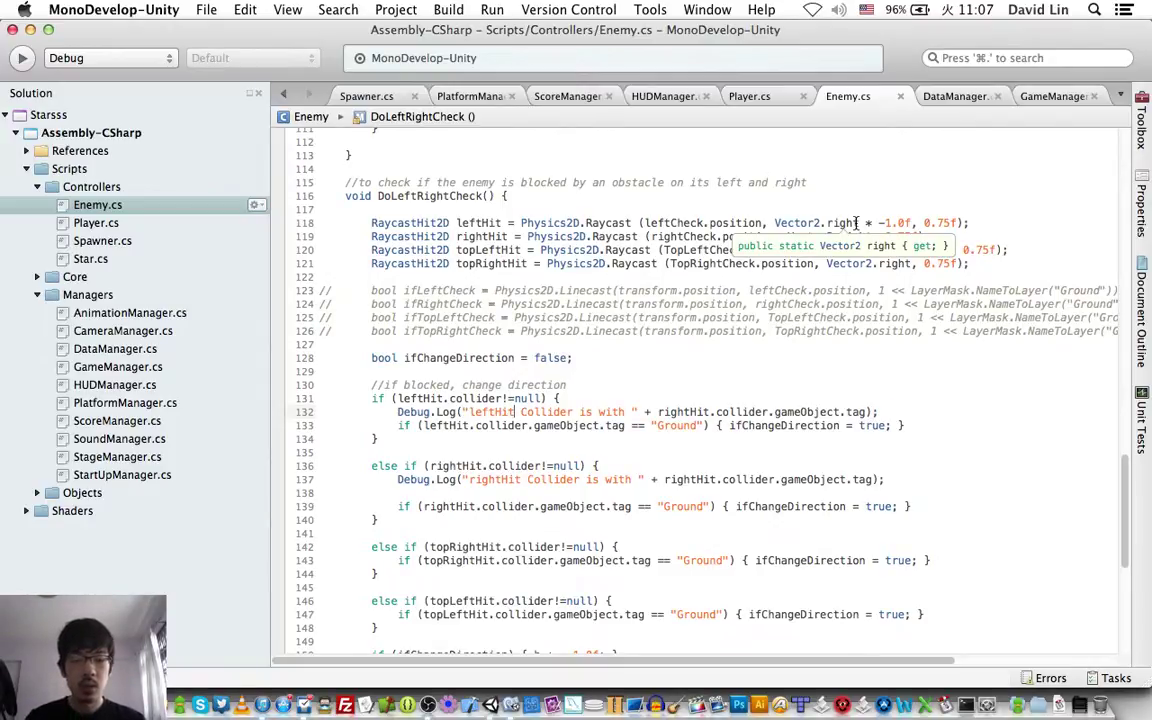
key(super+Tab)
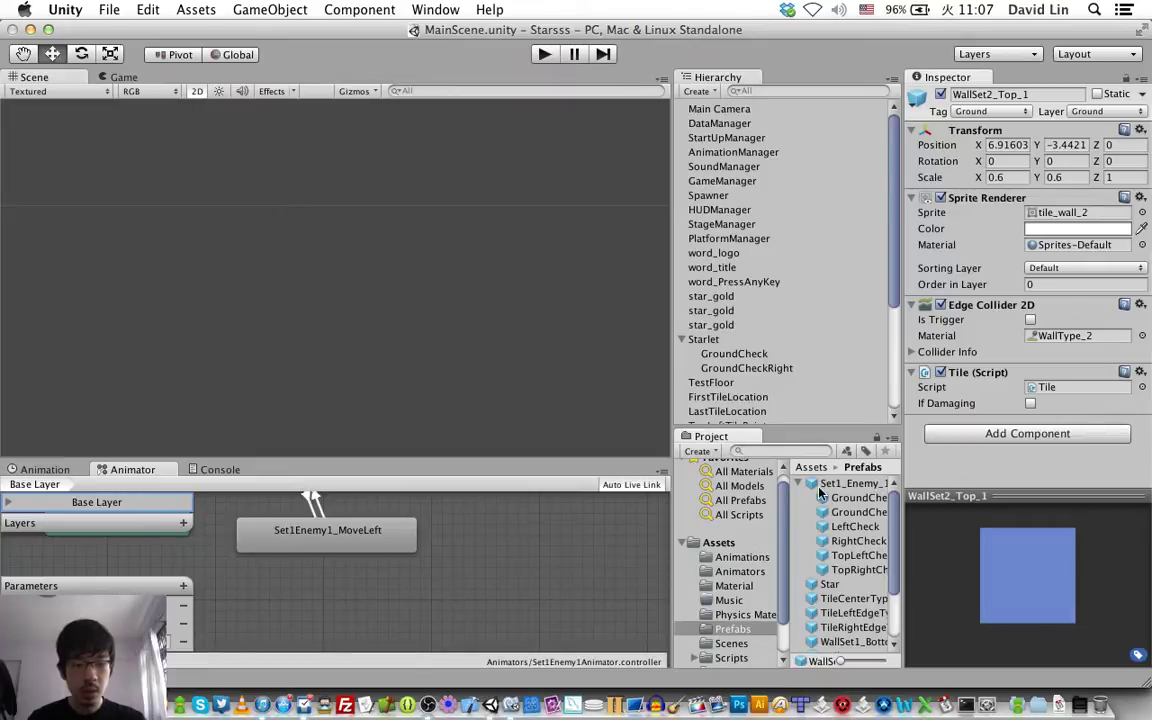
click(850, 484)
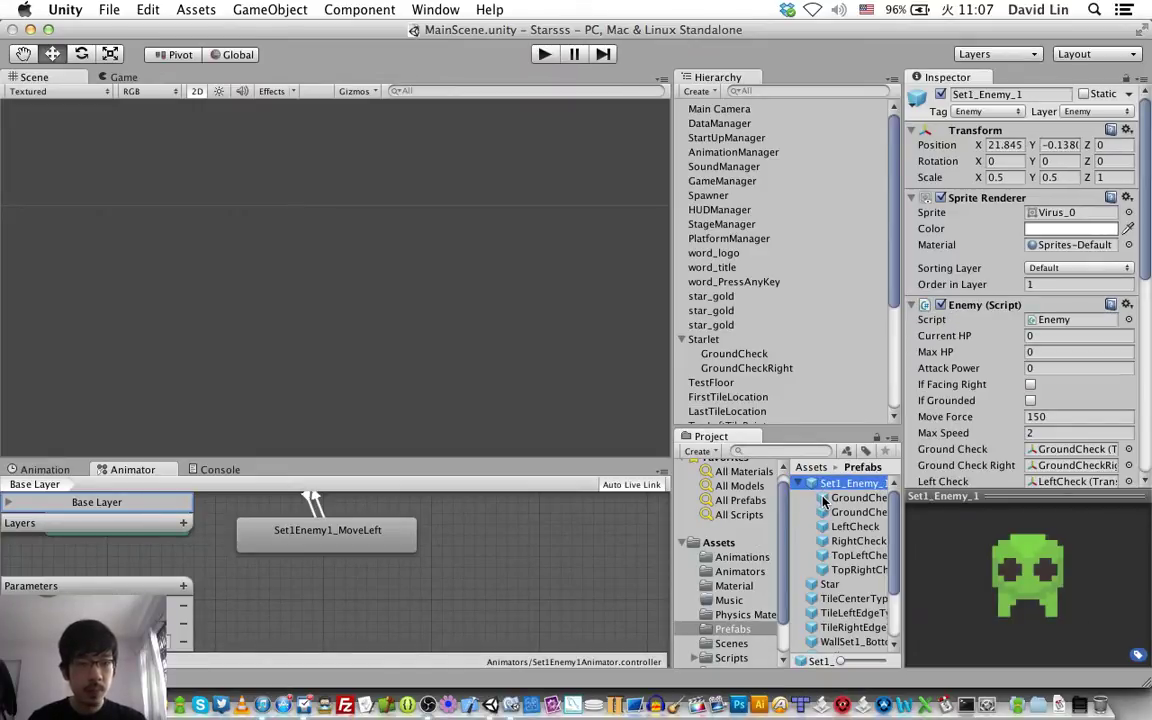
click(827, 512)
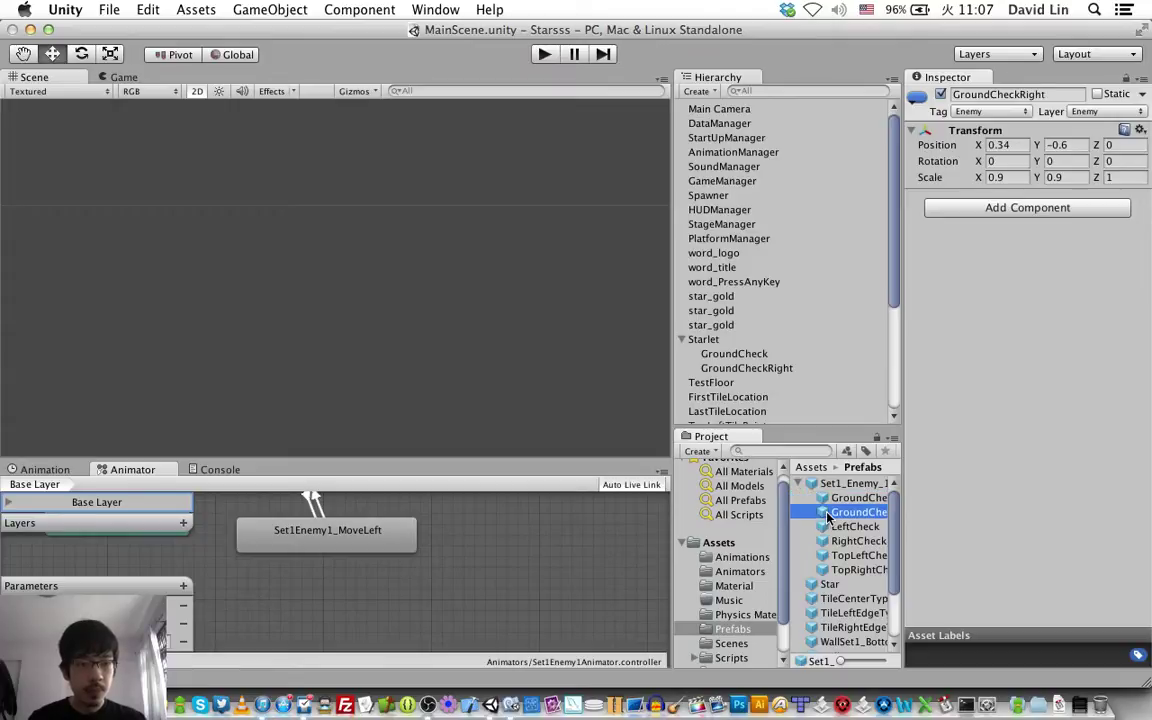
click(828, 526)
click(829, 541)
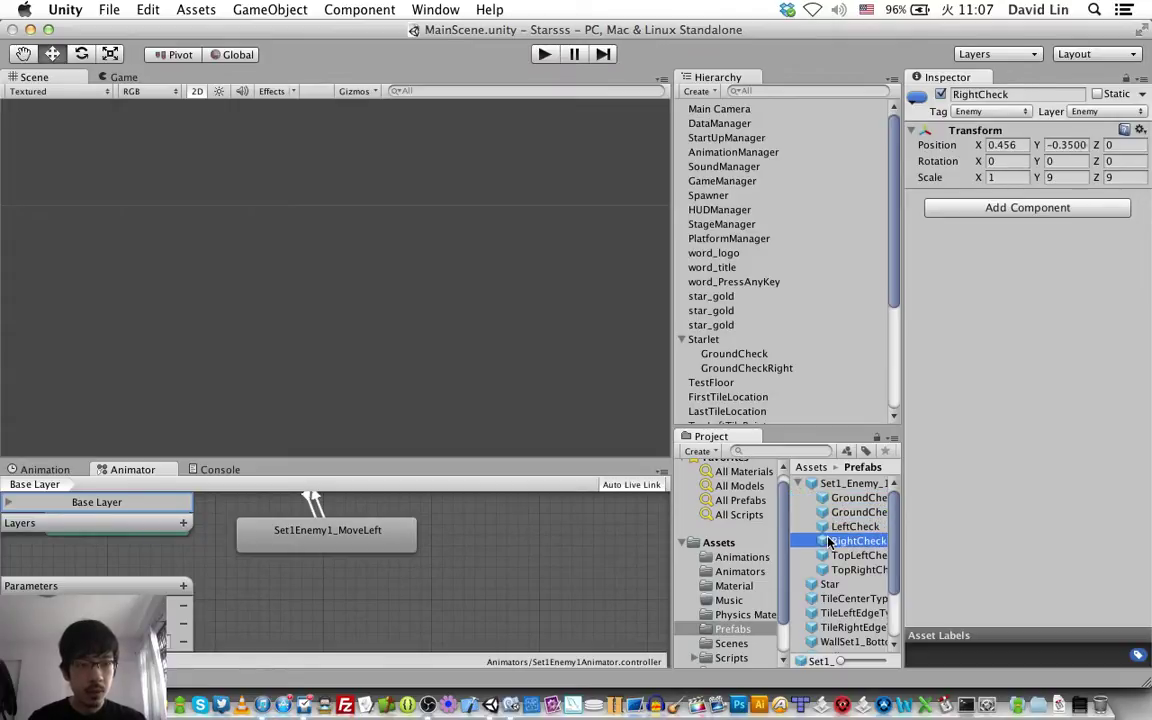
click(830, 555)
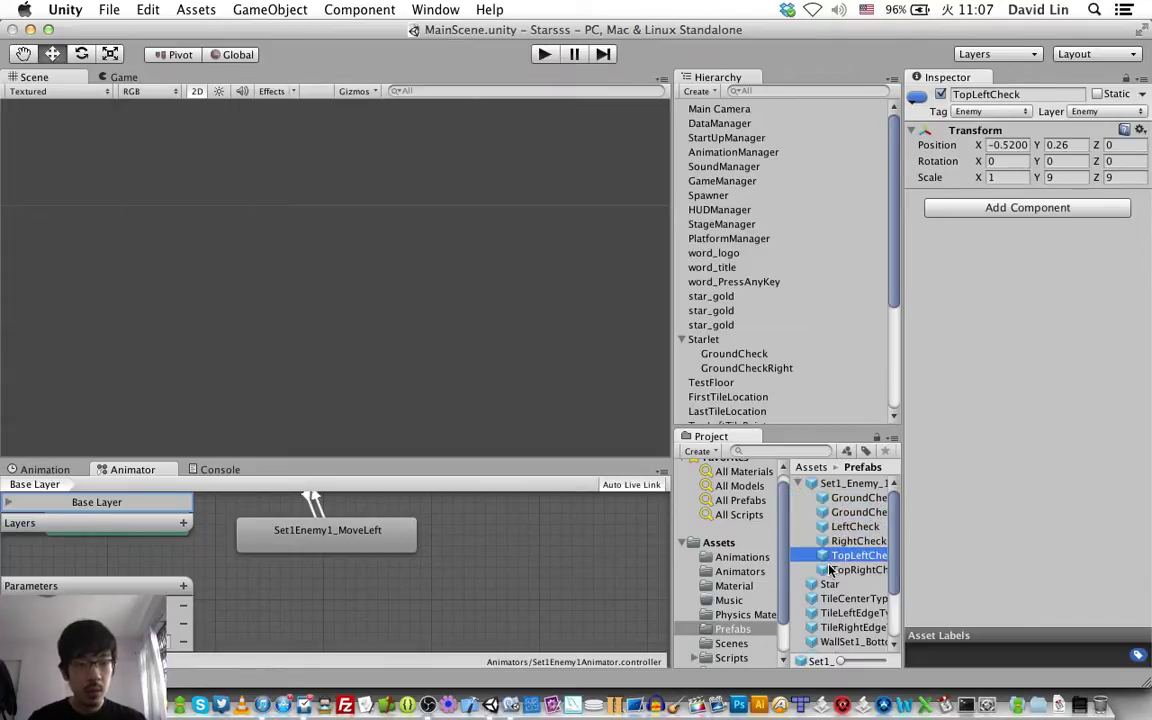
click(830, 569)
key(super+Tab)
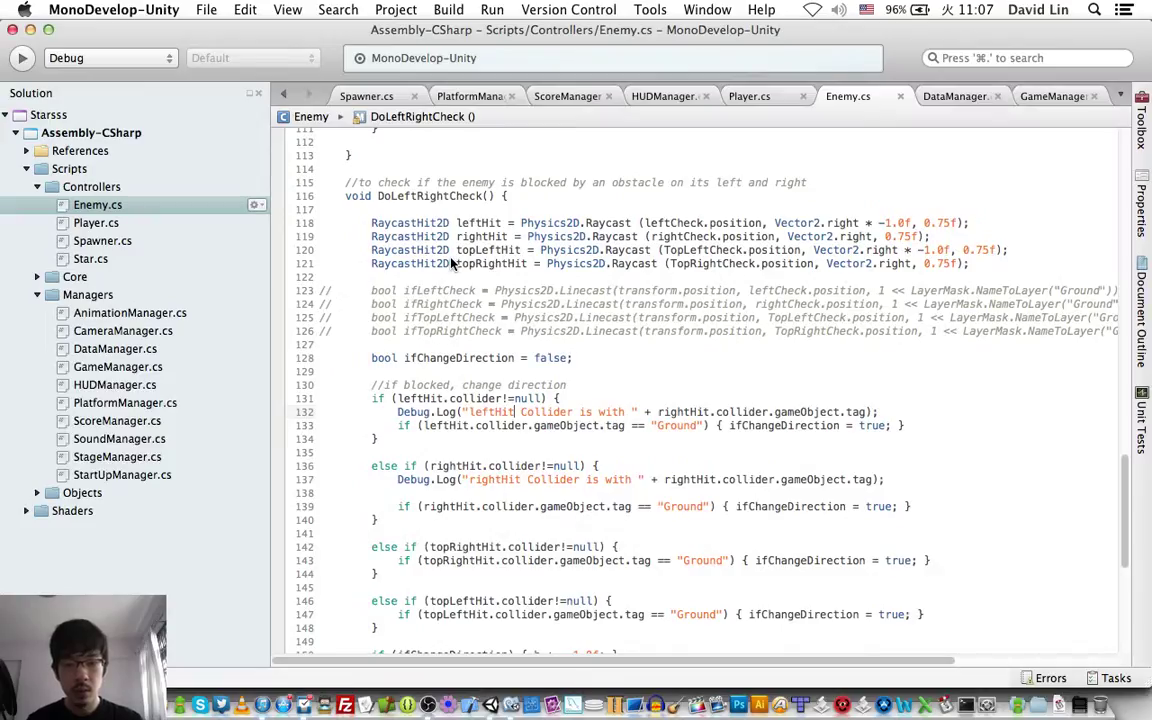
click(579, 211)
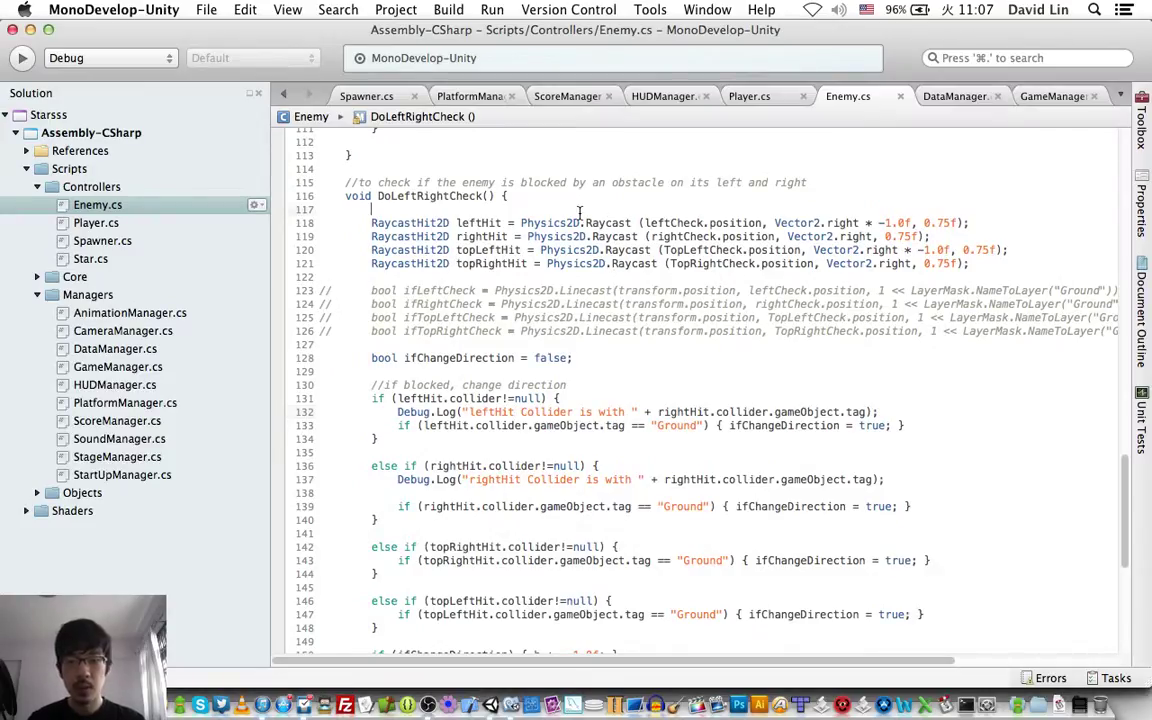
key(Return)
text(Physics2D)
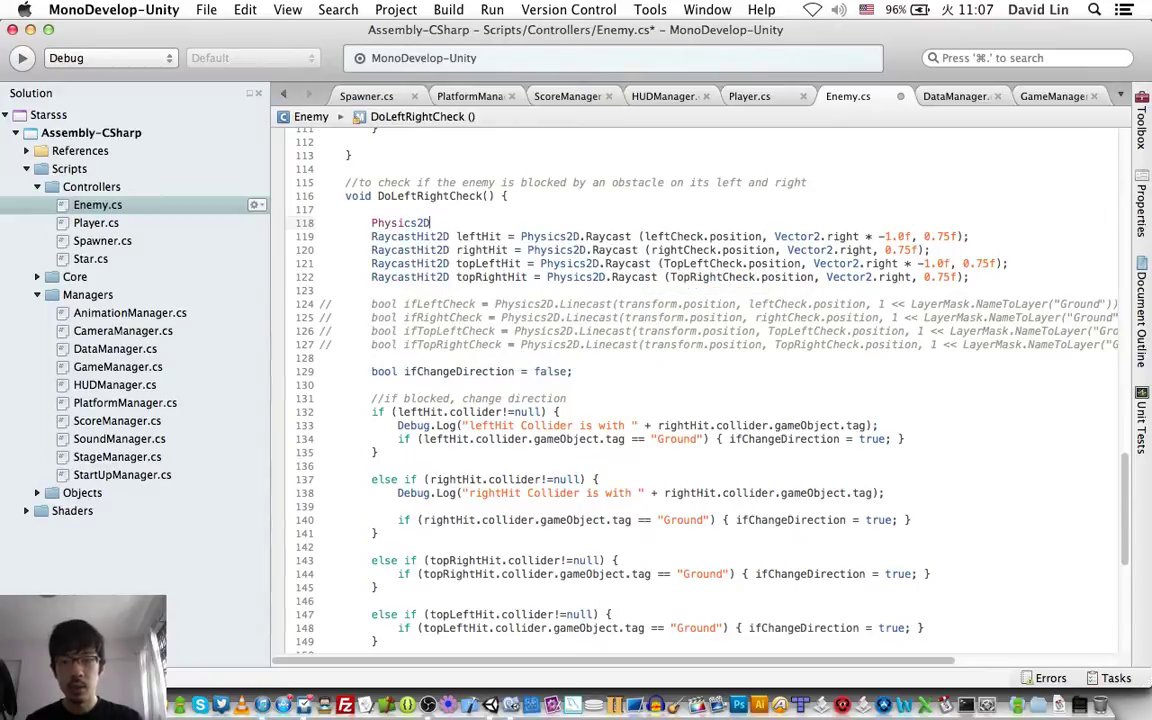
text(.ray)
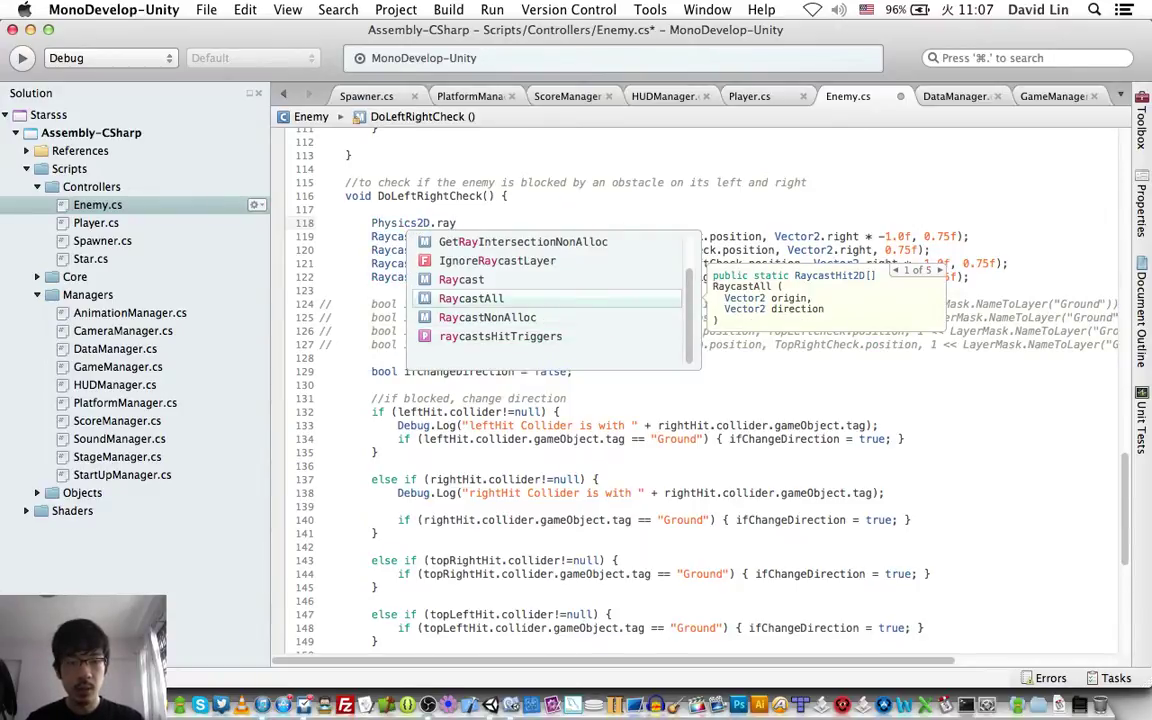
key(BackSpace)
key(BackSpace)
key(BackSpace)
key(BackSpace)
key(BackSpace)
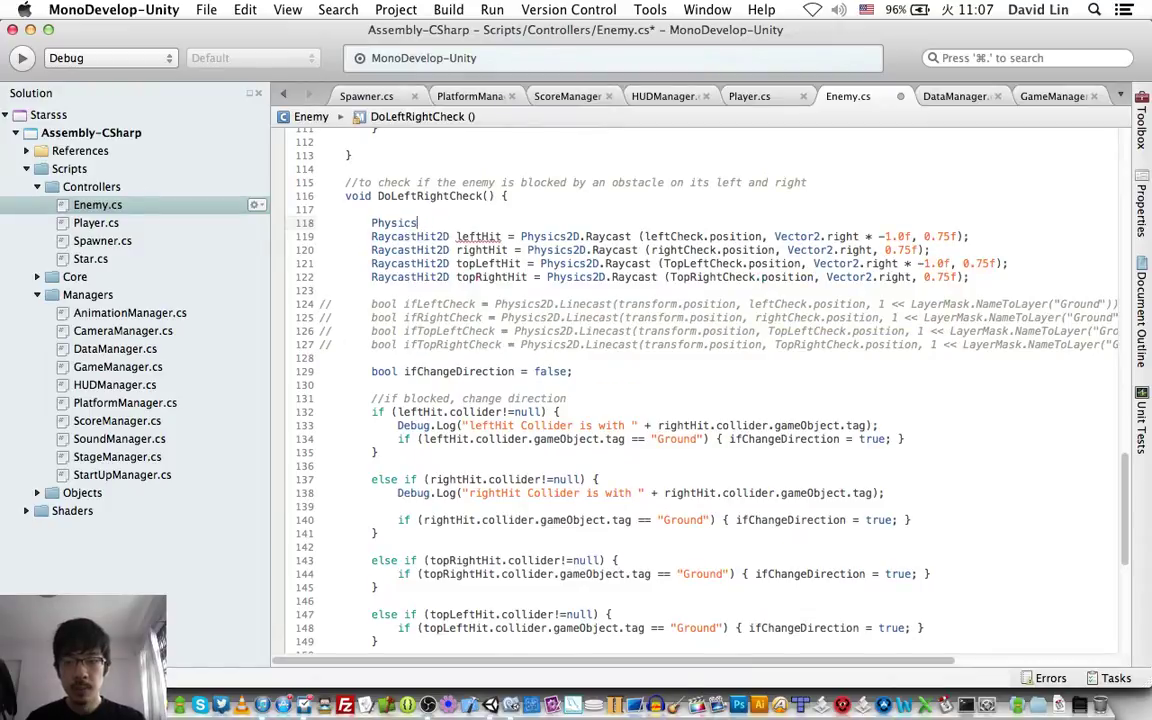
key(BackSpace)
key(BackSpace)
key(BackSpace)
key(BackSpace)
key(BackSpace)
key(BackSpace)
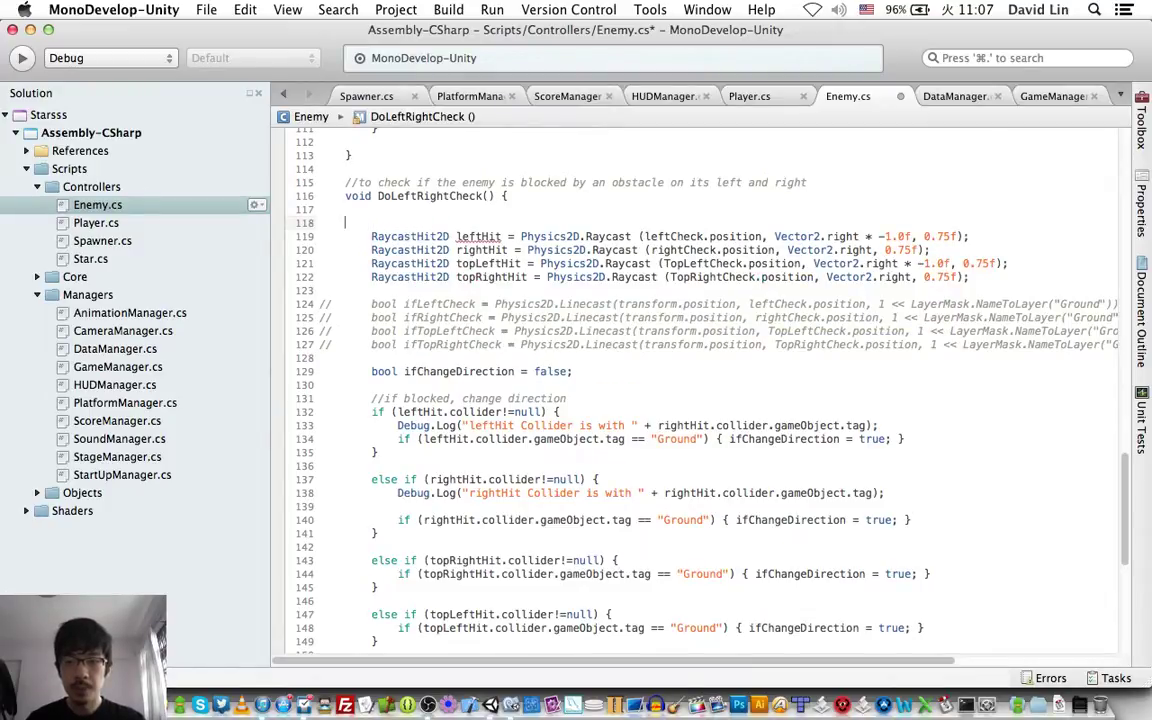
text(P)
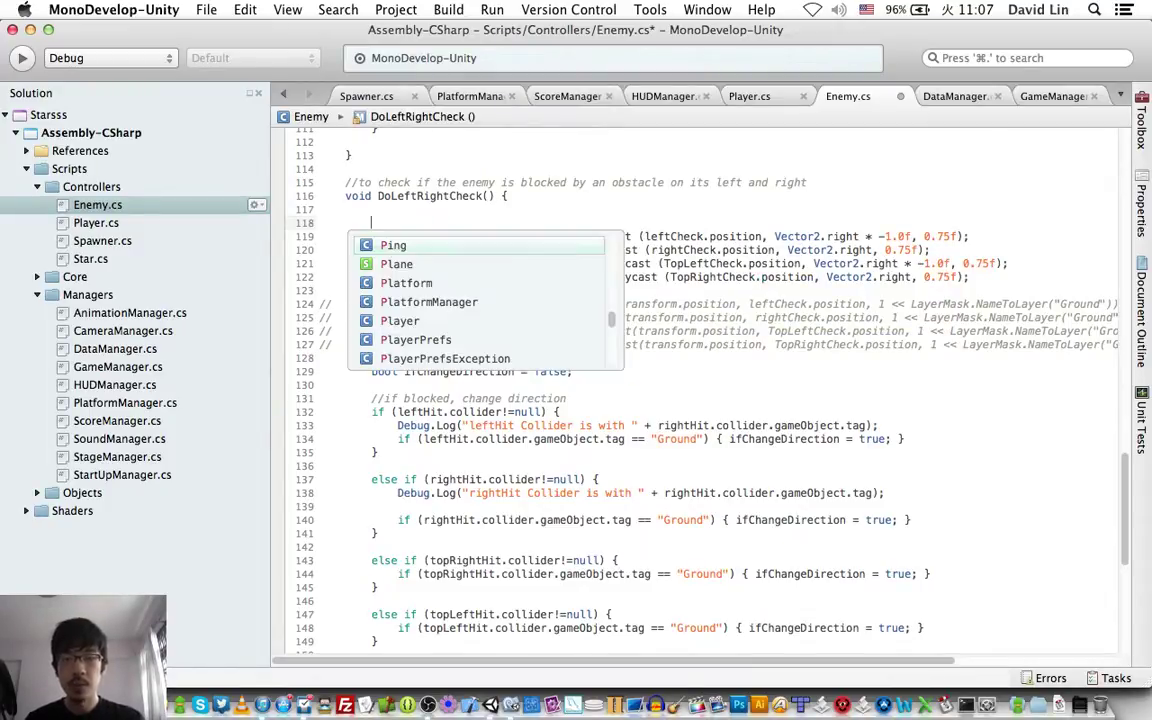
text(hys)
key(Down)
key(Return)
text(.ray)
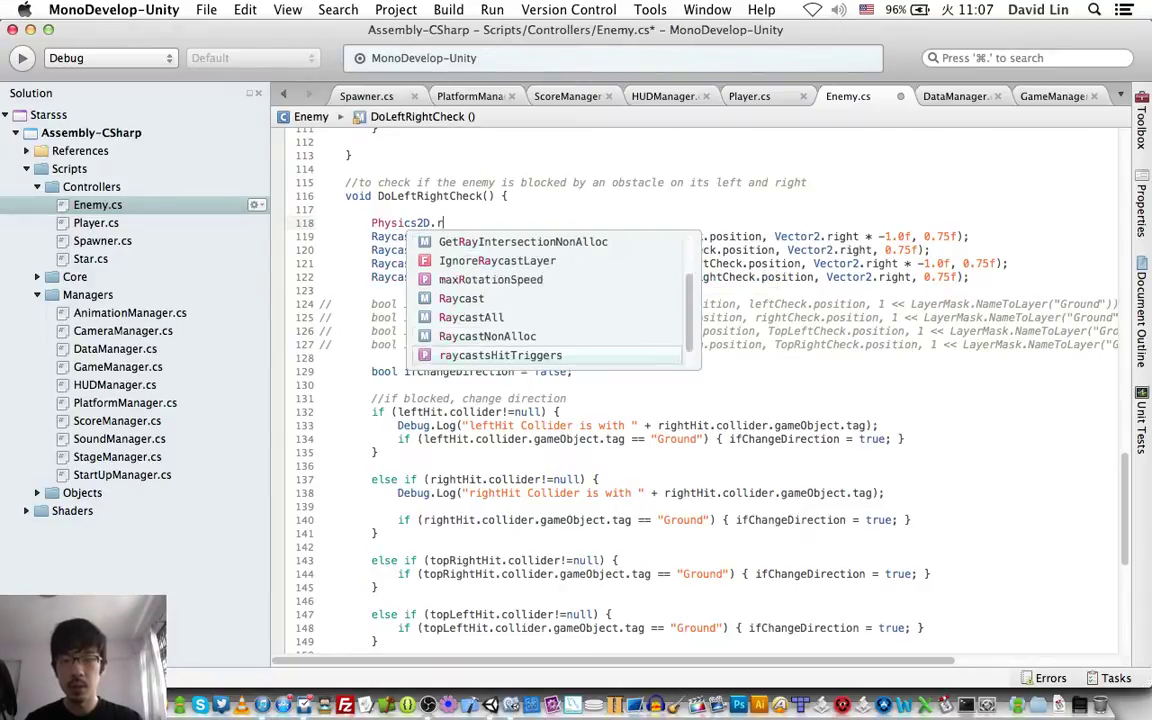
key(Down)
key(Down)
key(Up)
key(Up)
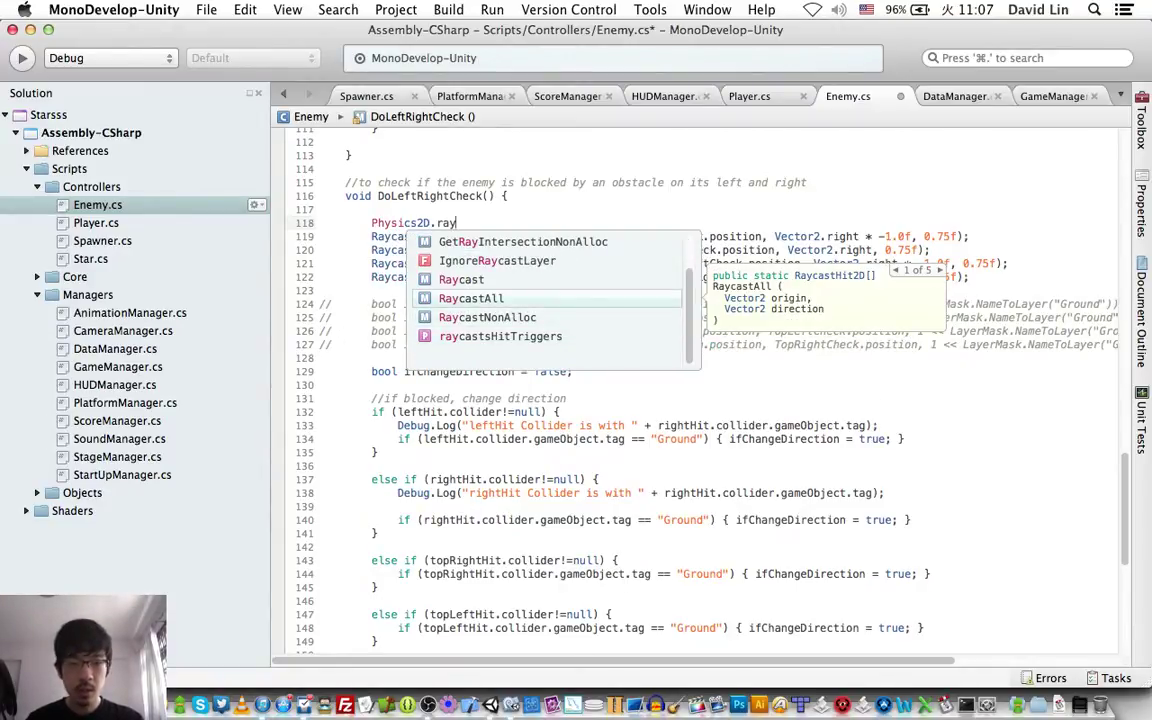
key(BackSpace)
key(BackSpace)
key(BackSpace)
key(BackSpace)
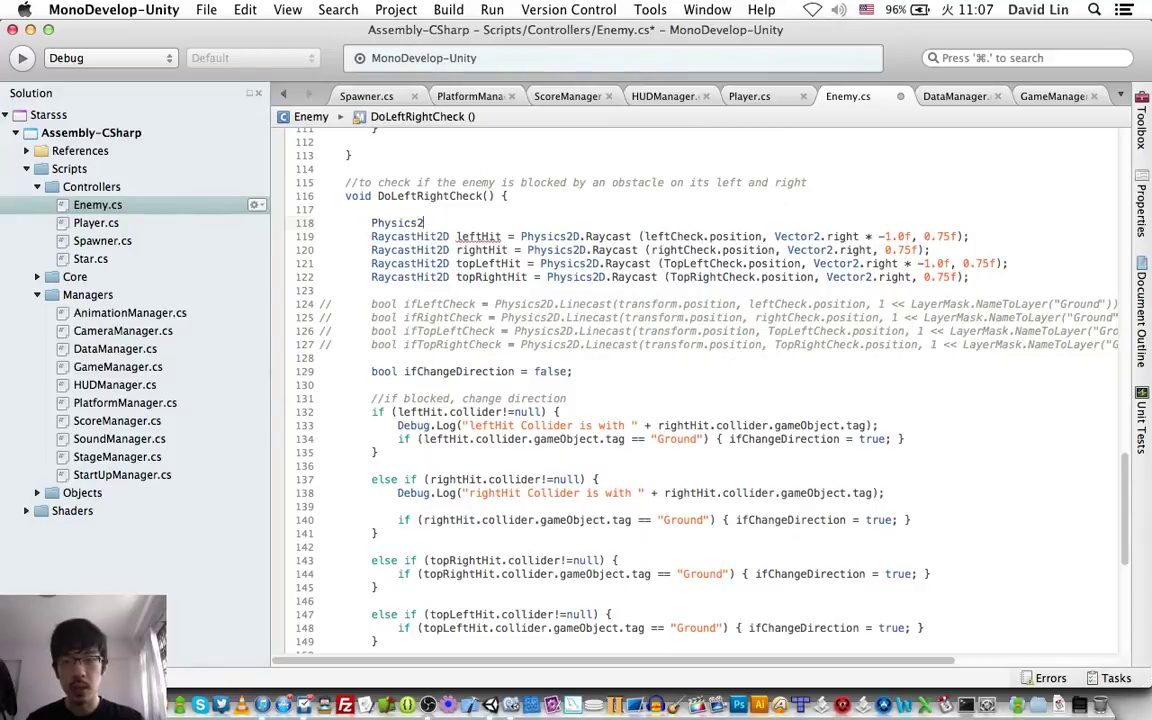
key(BackSpace)
key(BackSpace)
key(BackSpace)
key(BackSpace)
key(BackSpace)
key(BackSpace)
key(BackSpace)
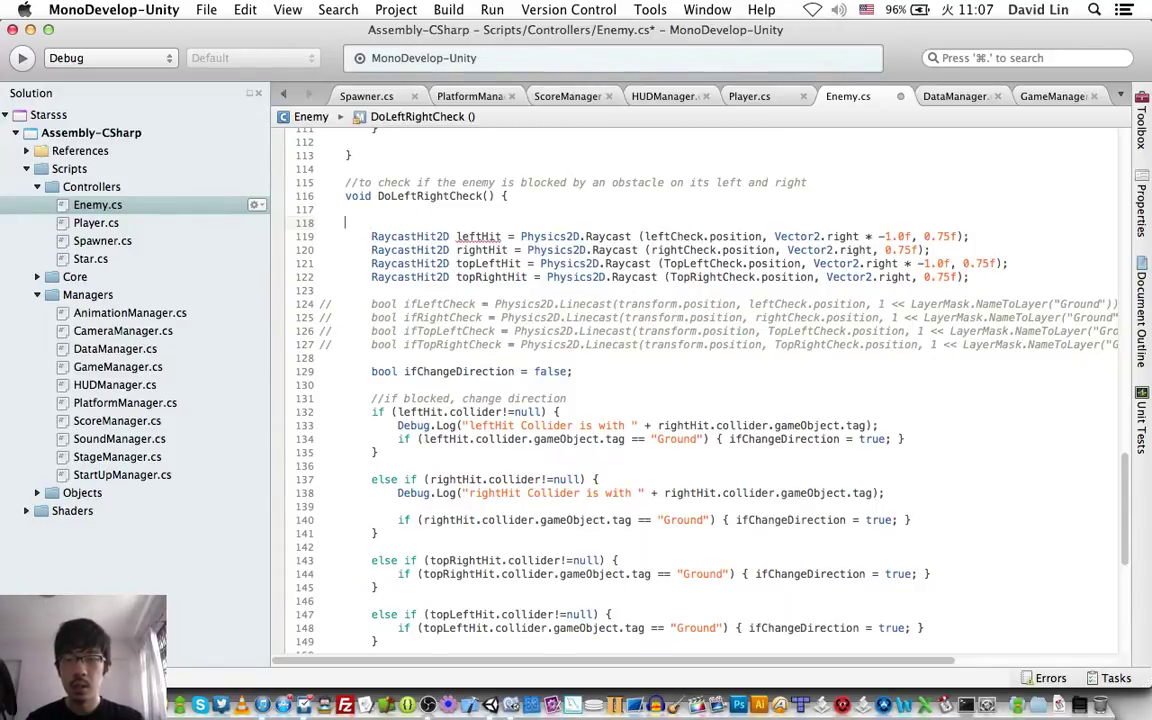
key(BackSpace)
Step: Make the leftHit, rightHit, topLeftHit and topRightHit declarations RaycastHit2D[] arrays
key(Right)
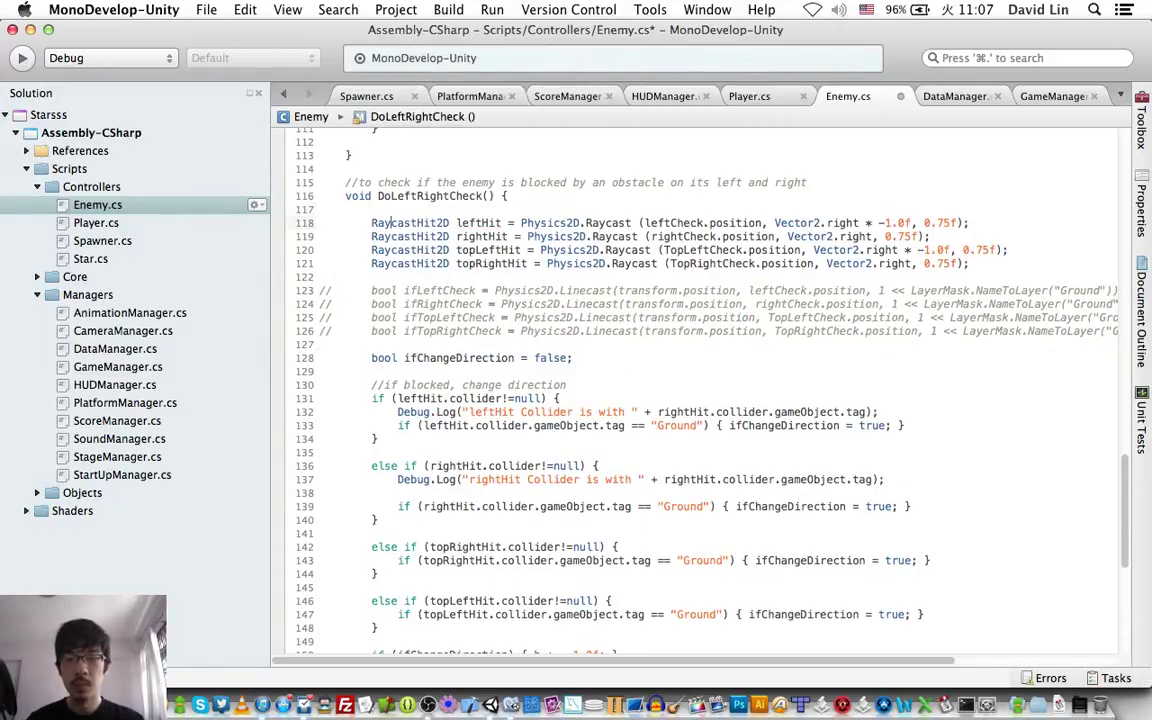
key(Right)
key(Right)
key(Right)
key(Right)
key(Right)
key(Right)
text([])
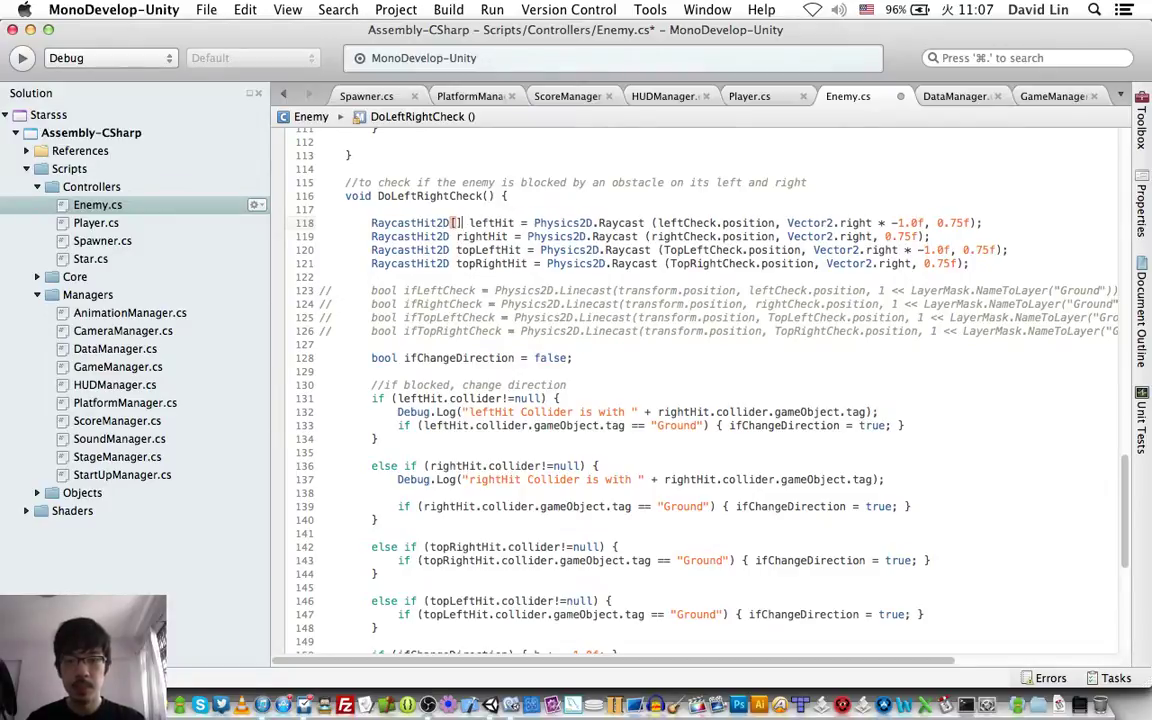
key(Down)
text([])
key(Down)
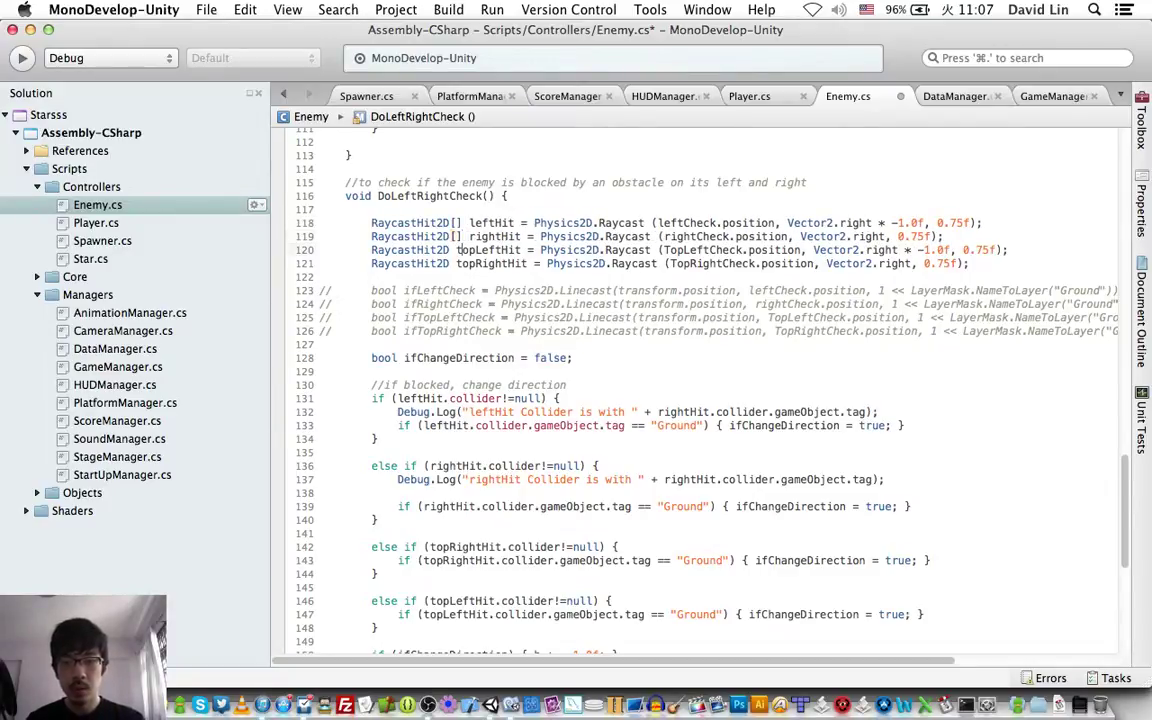
text([])
key(Down)
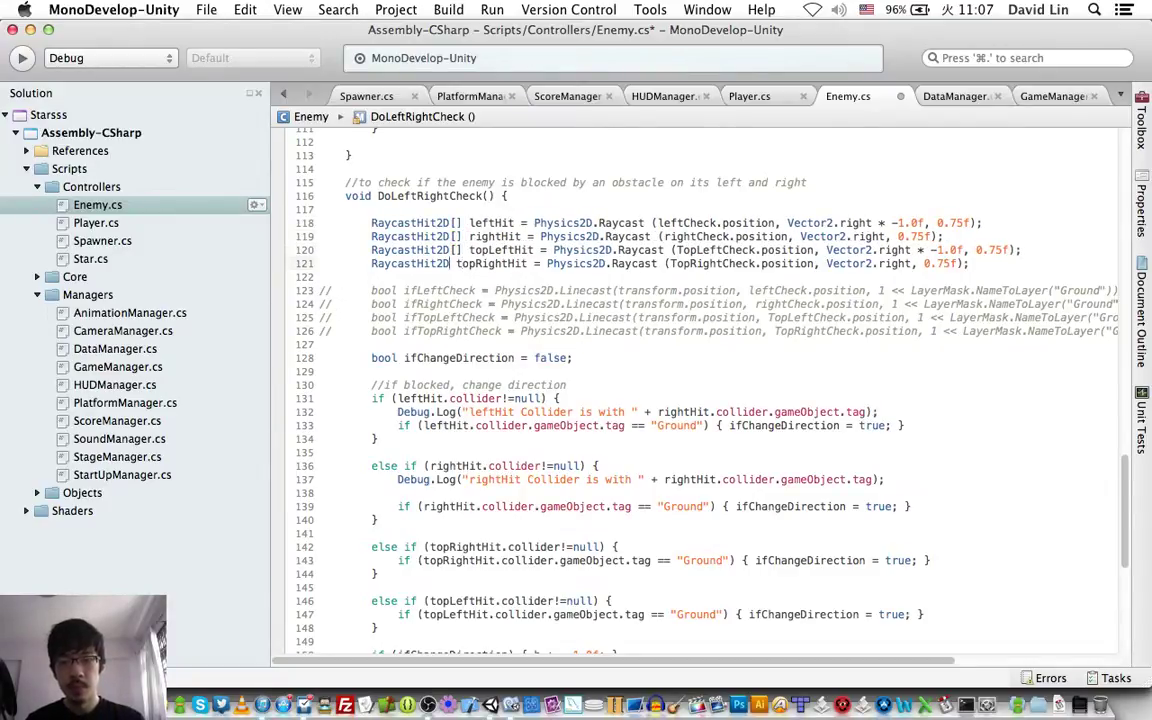
text([])
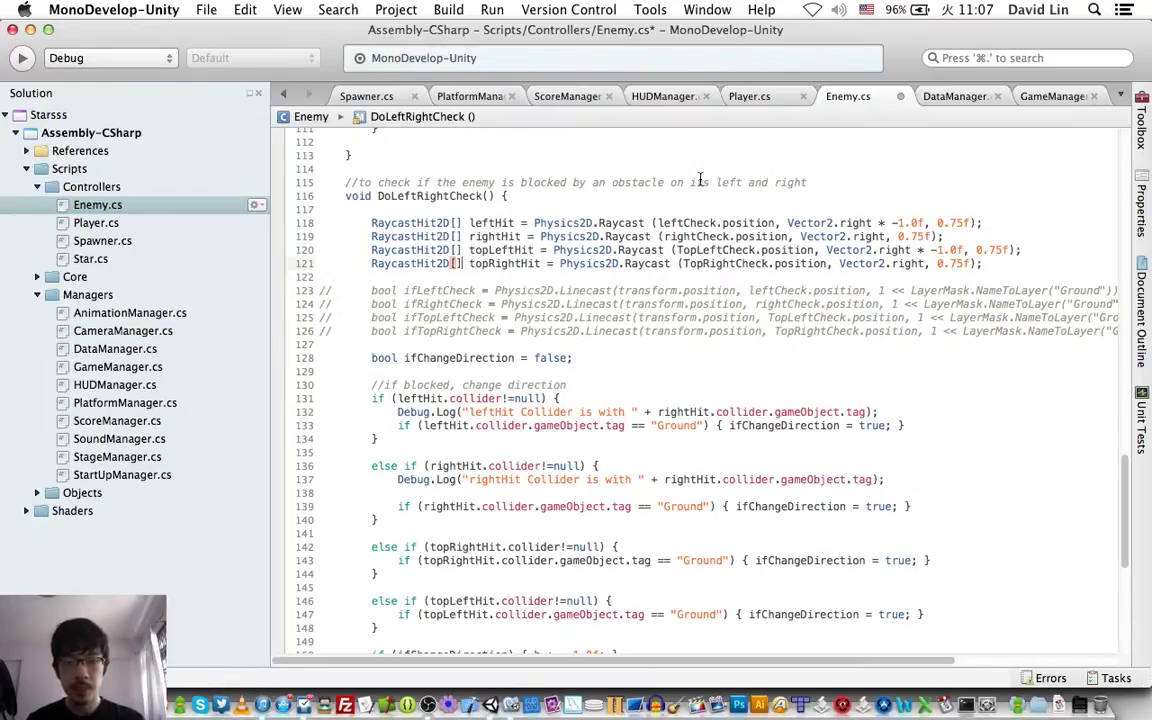
Step: Change the four Physics2D.Raycast calls on lines 118–121 to RaycastAll and save Enemy.cs
click(643, 224)
text(All)
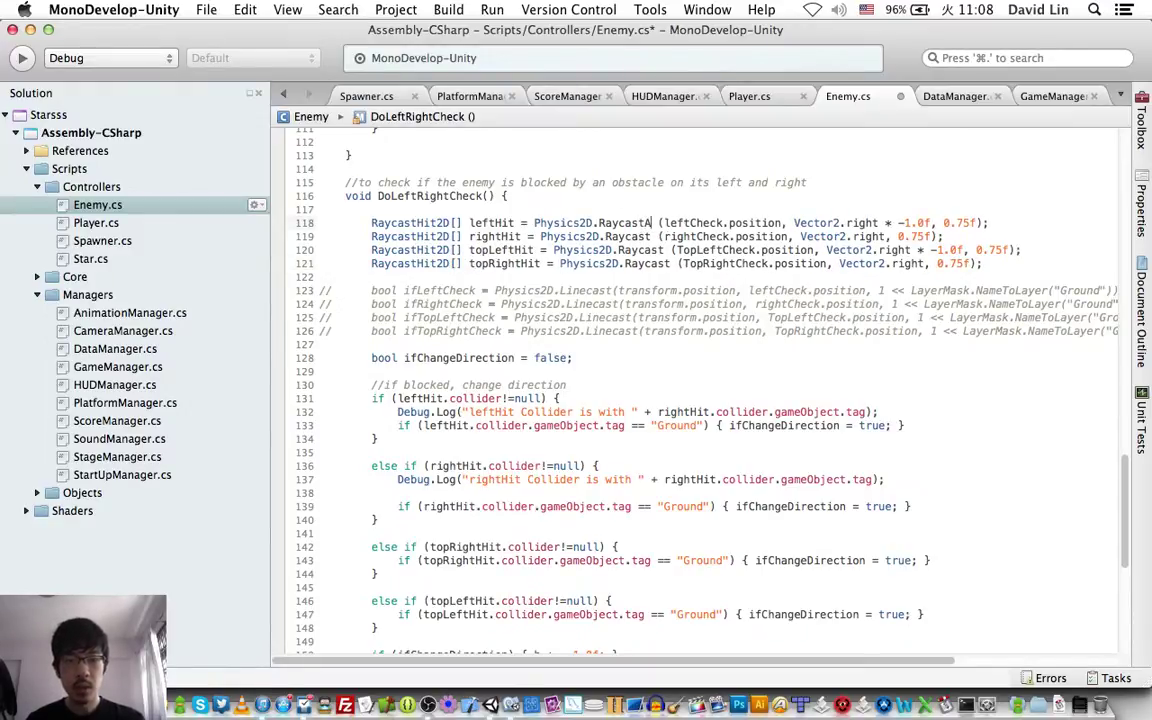
click(660, 236)
click(651, 236)
text(All)
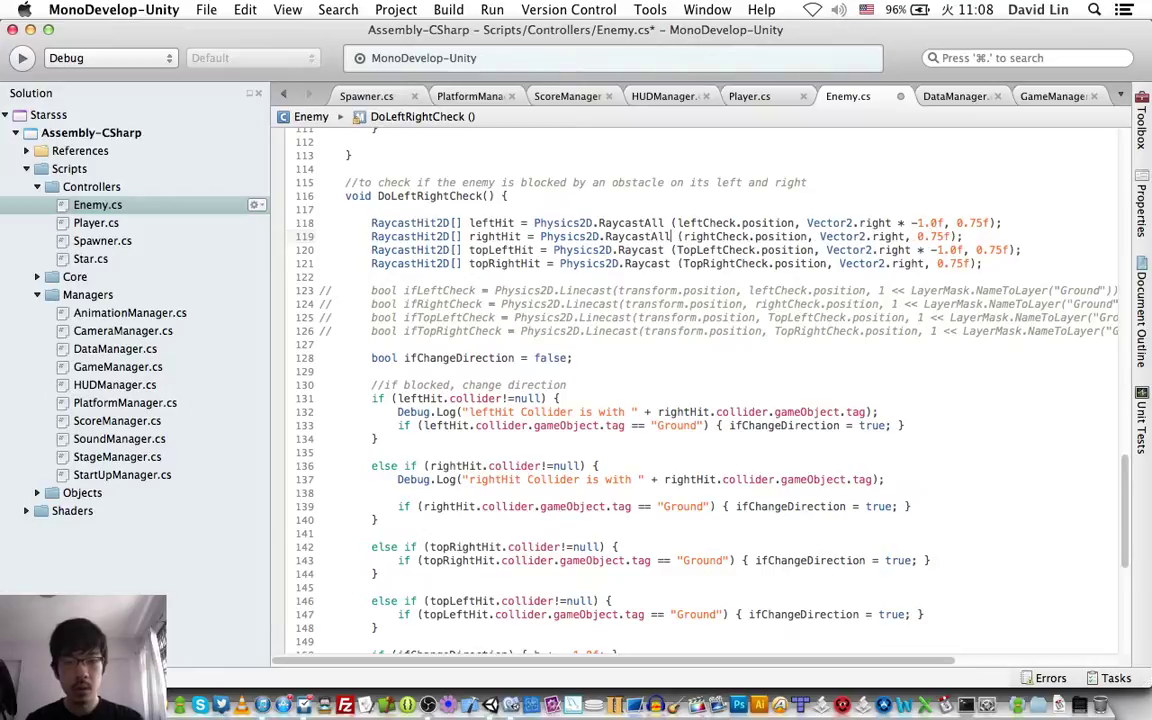
click(664, 250)
text(All)
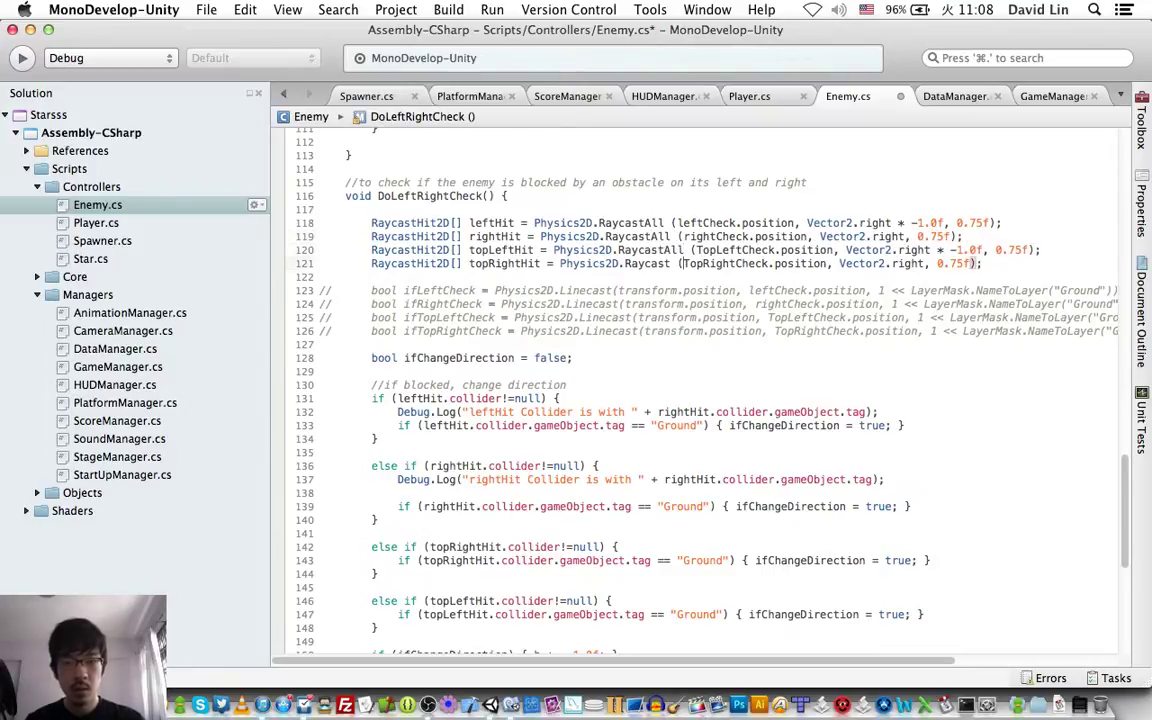
click(671, 263)
text(All)
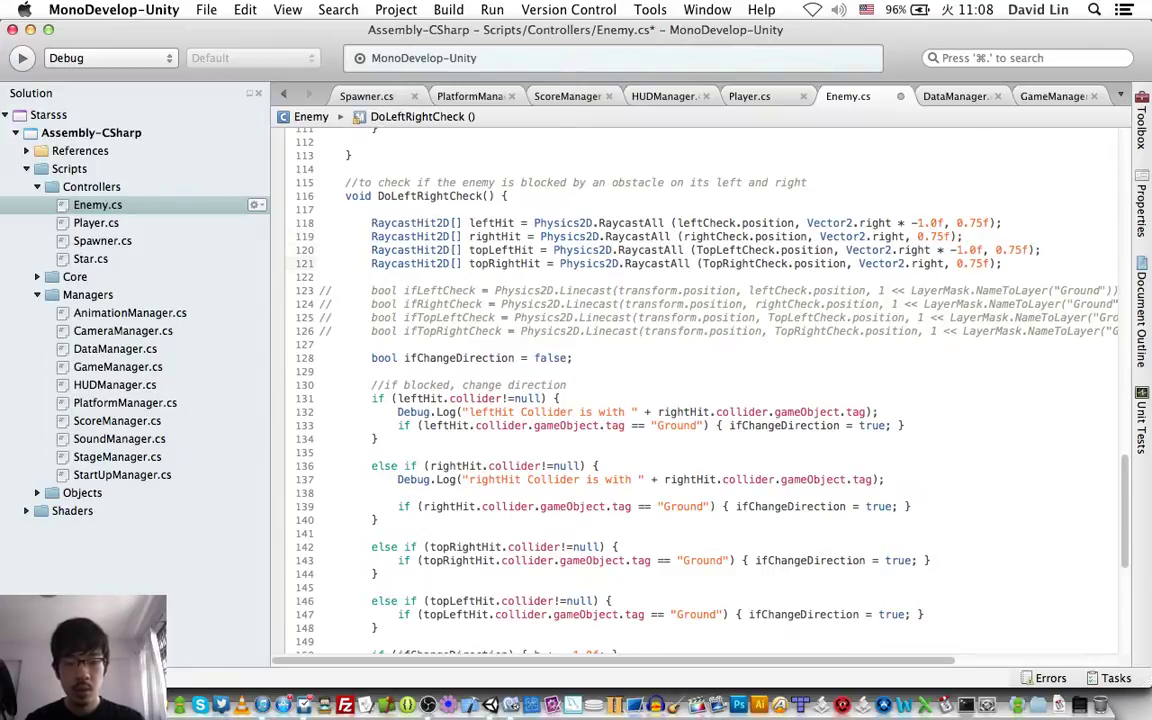
key(super+s)
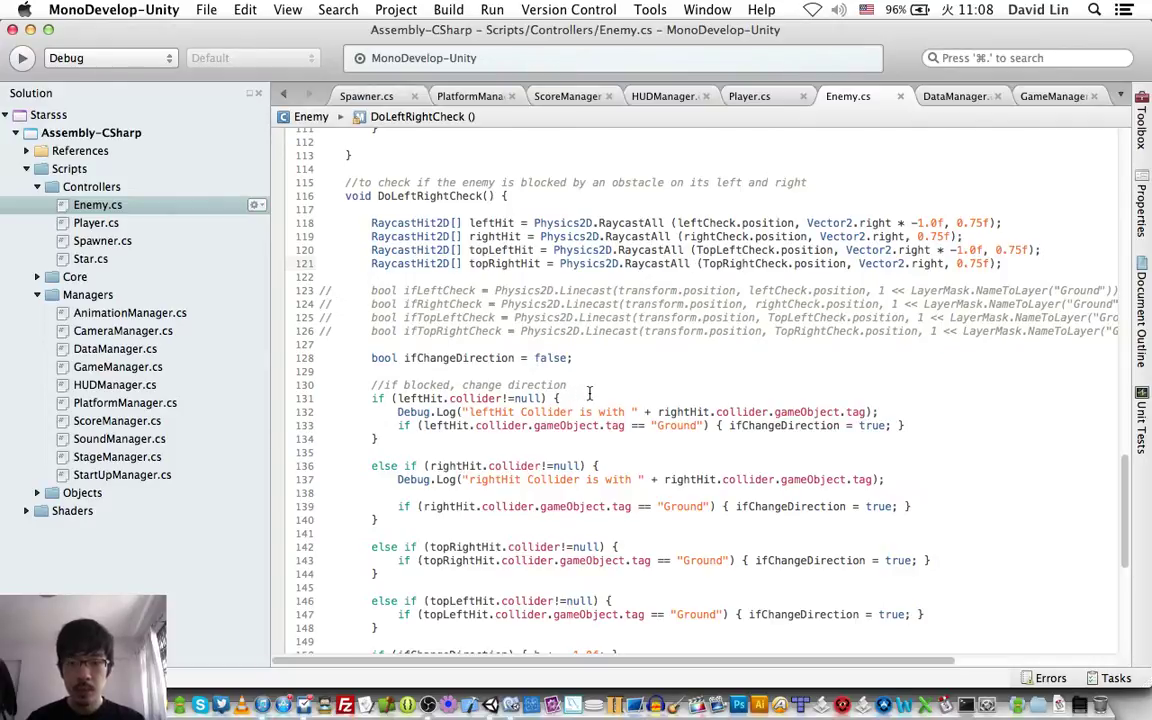
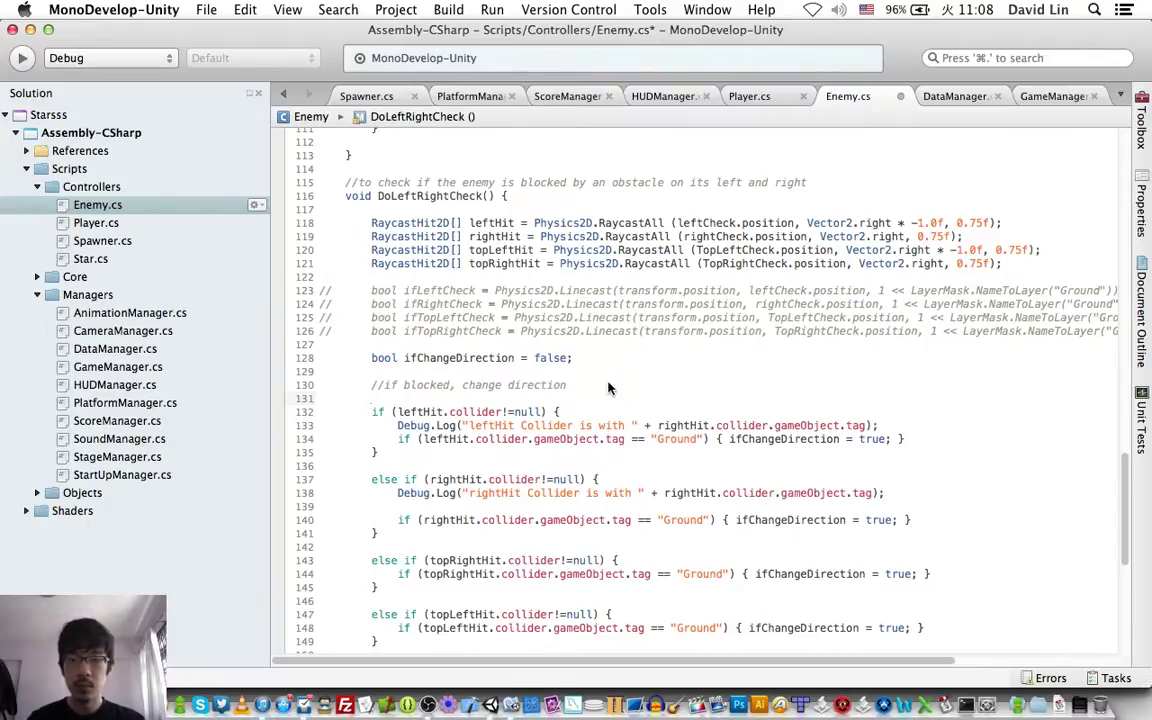
Step: Declare int leftCount = leftHit.Length; in DoLeftRightCheck
text(in)
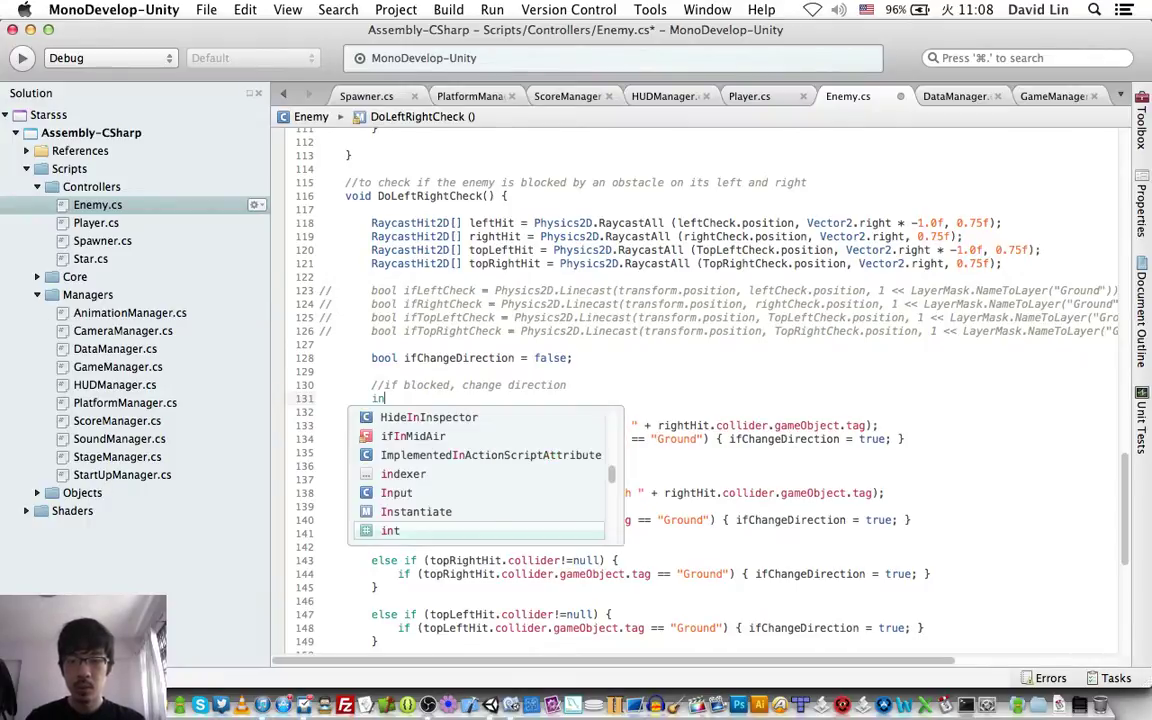
text(t count)
key(alt+shift+Left)
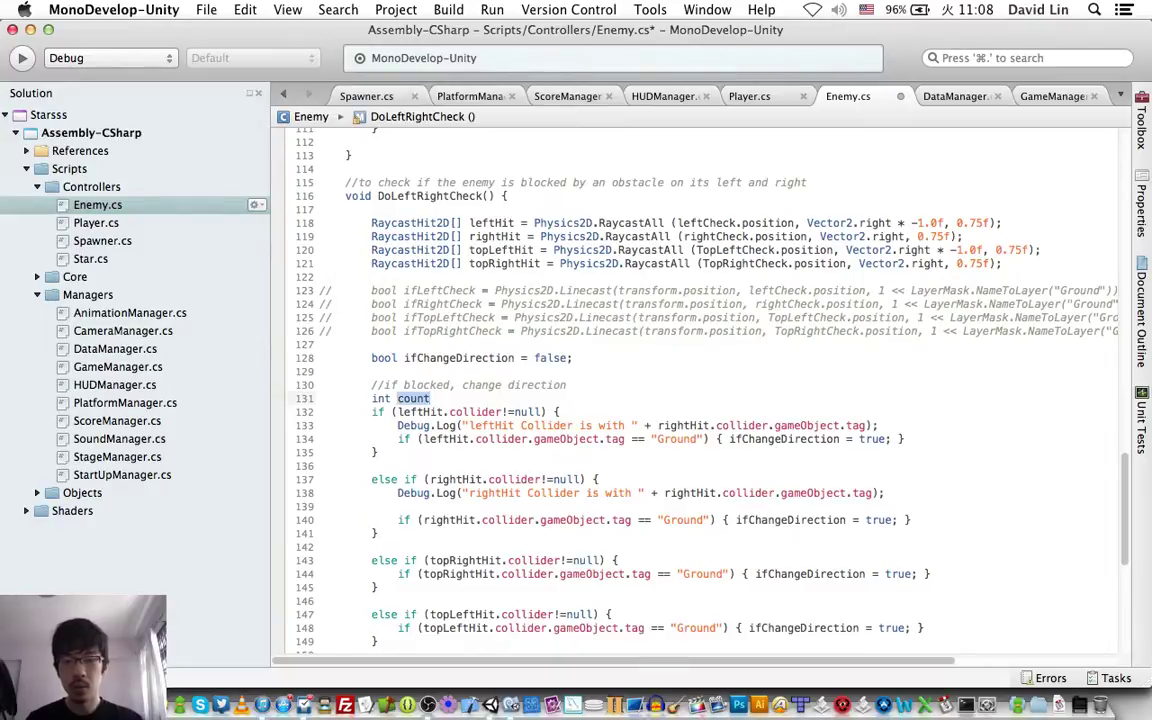
text(leftc)
key(BackSpace)
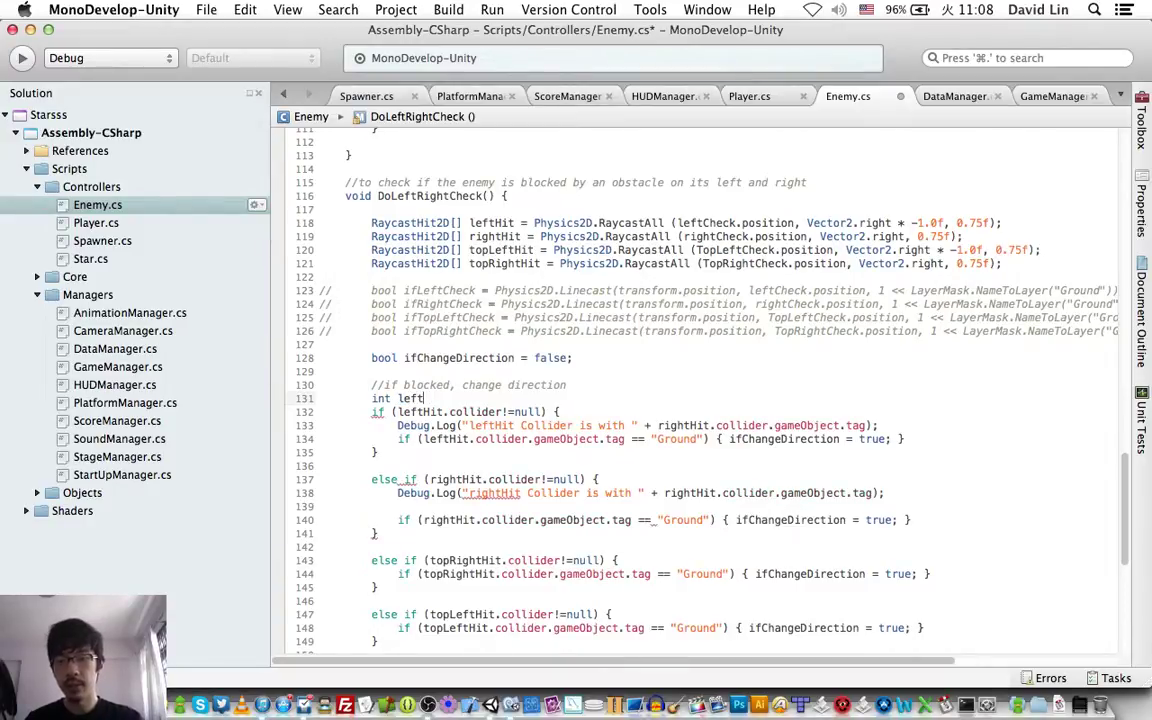
text(Count = le)
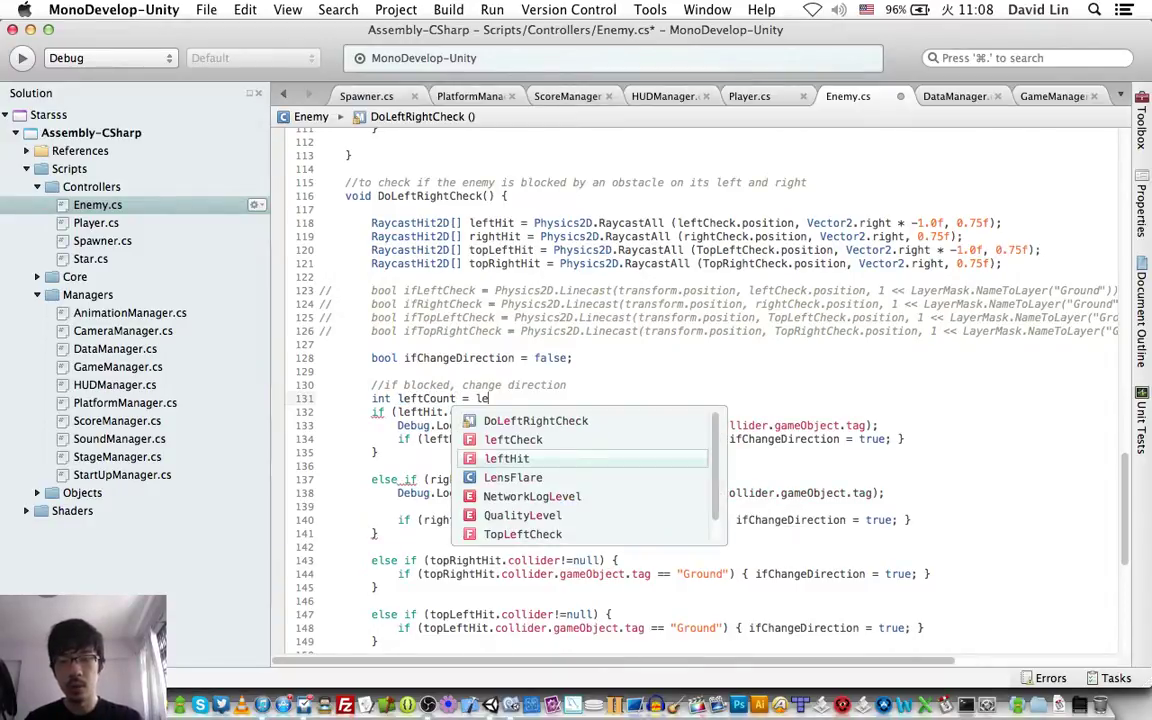
text(ftHit.cou)
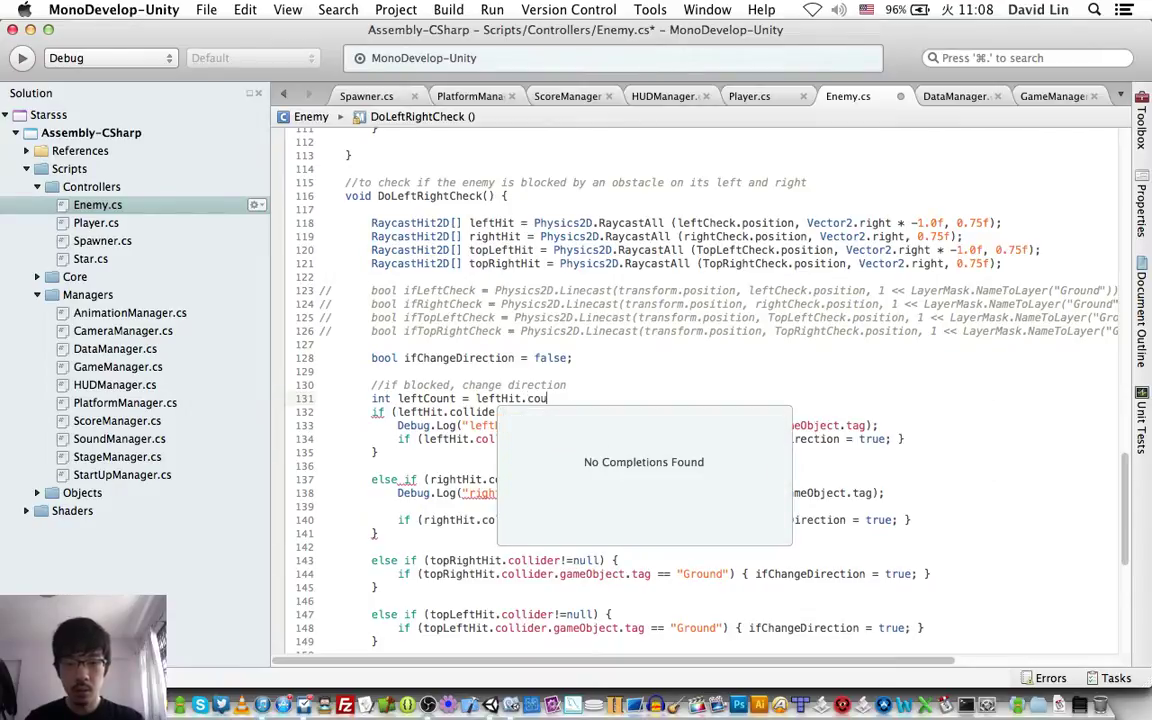
key(BackSpace)
key(BackSpace)
key(BackSpace)
text(le)
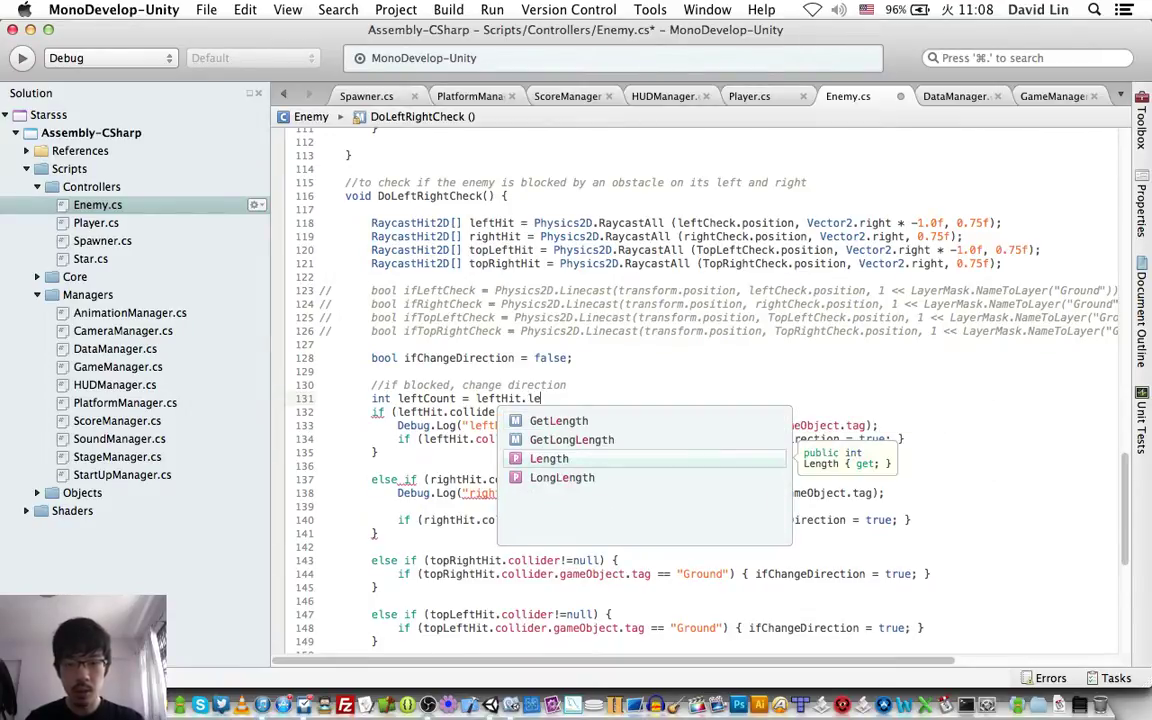
key(Return)
text(;)
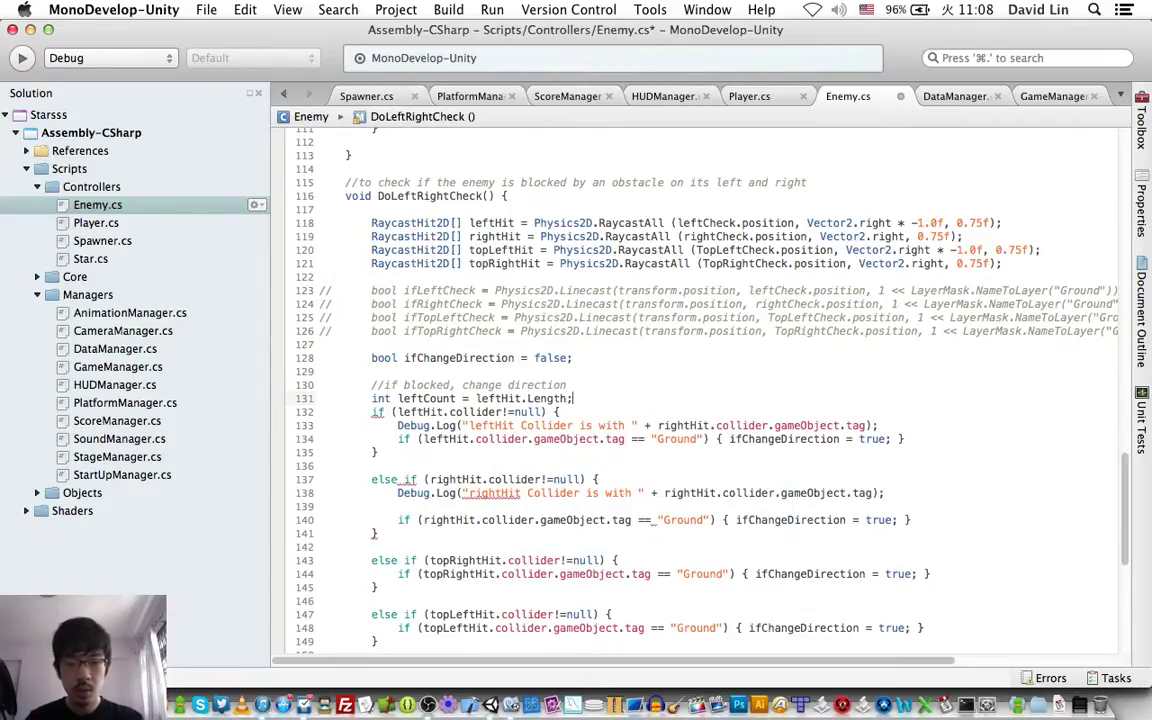
key(Return)
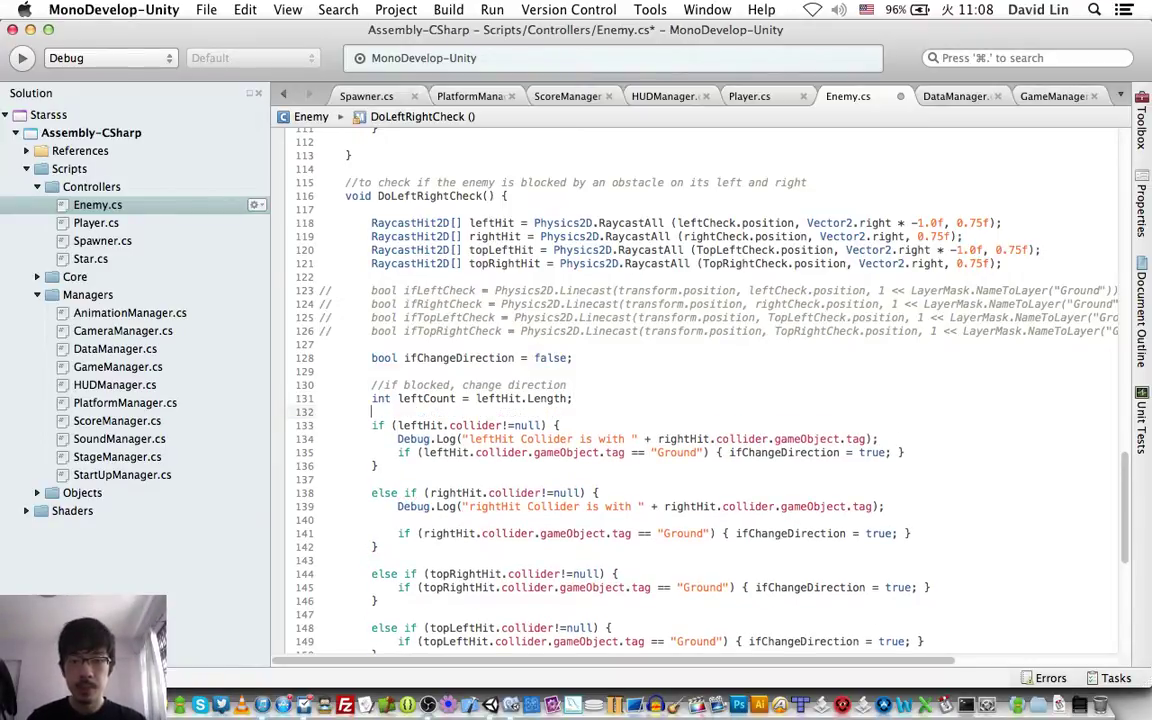
Step: Open the loop for (int x = 0; x < leftCount; x++) { with an empty body line
text(for ()
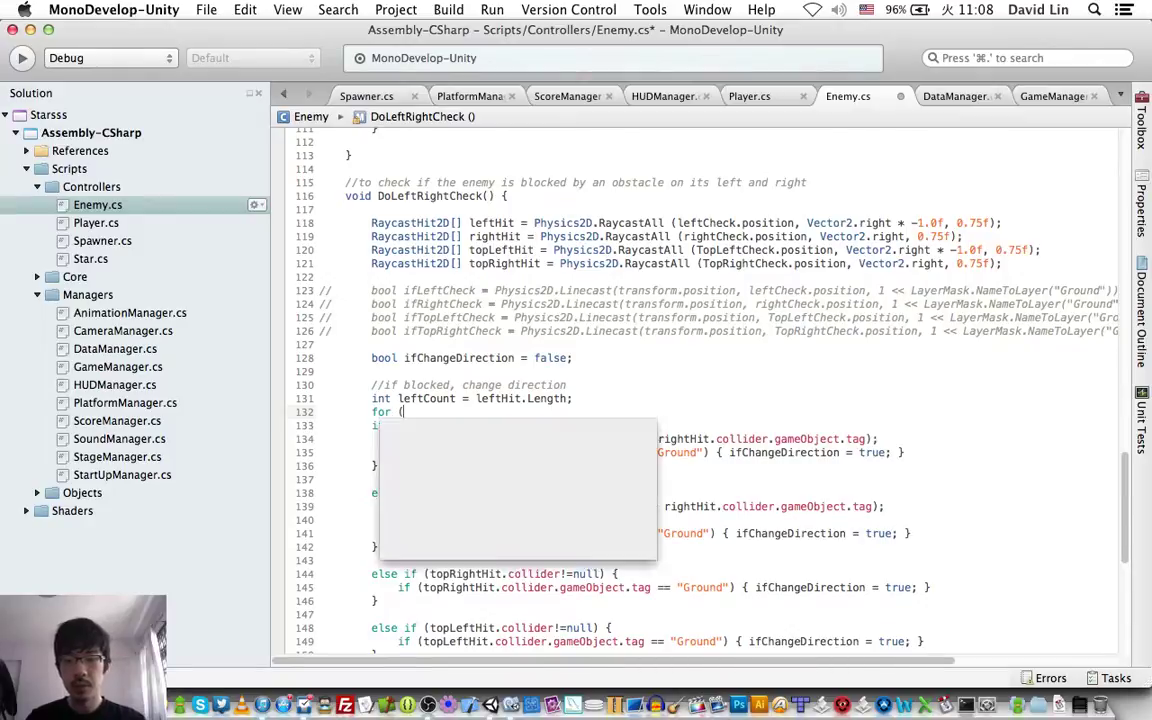
text(int x = 0)
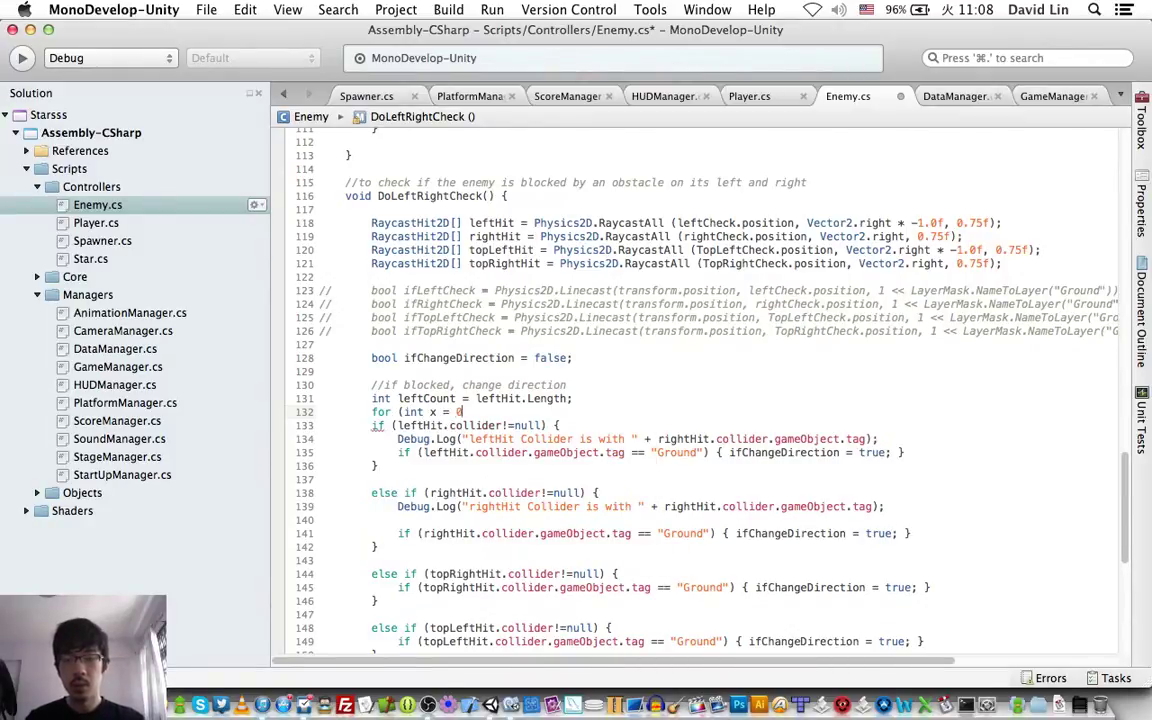
text(; )
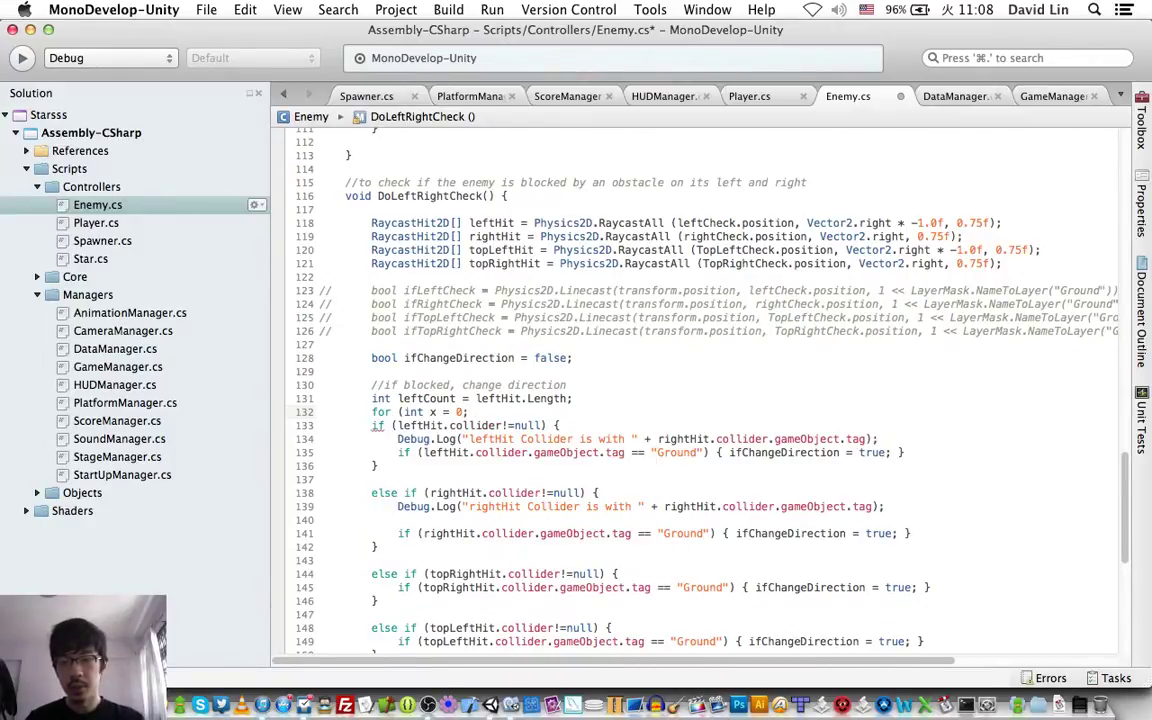
text(x < le)
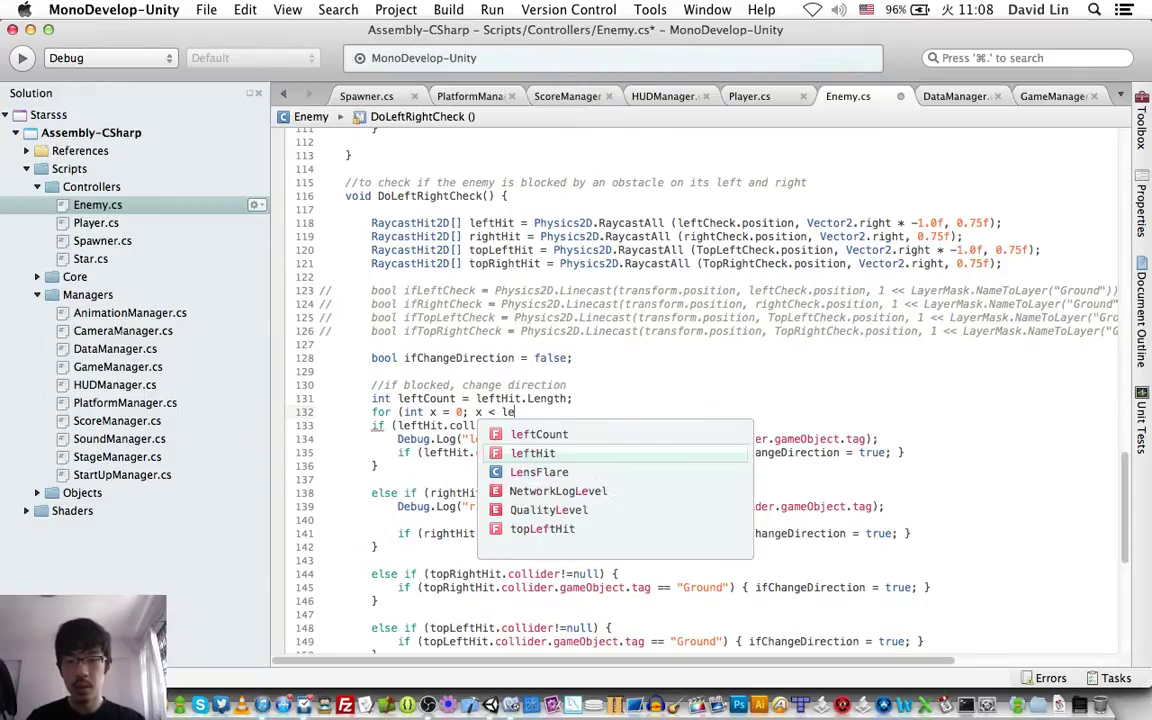
text(ft)
key(Return)
text(; x)
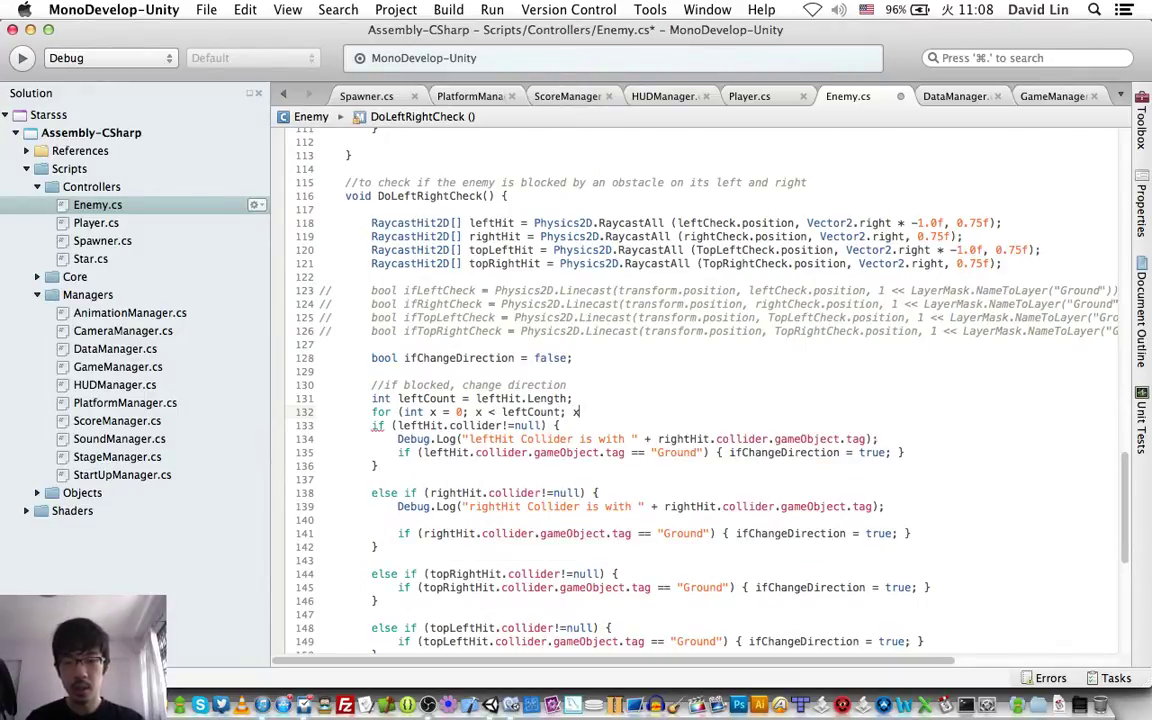
text(++) {)
key(Return)
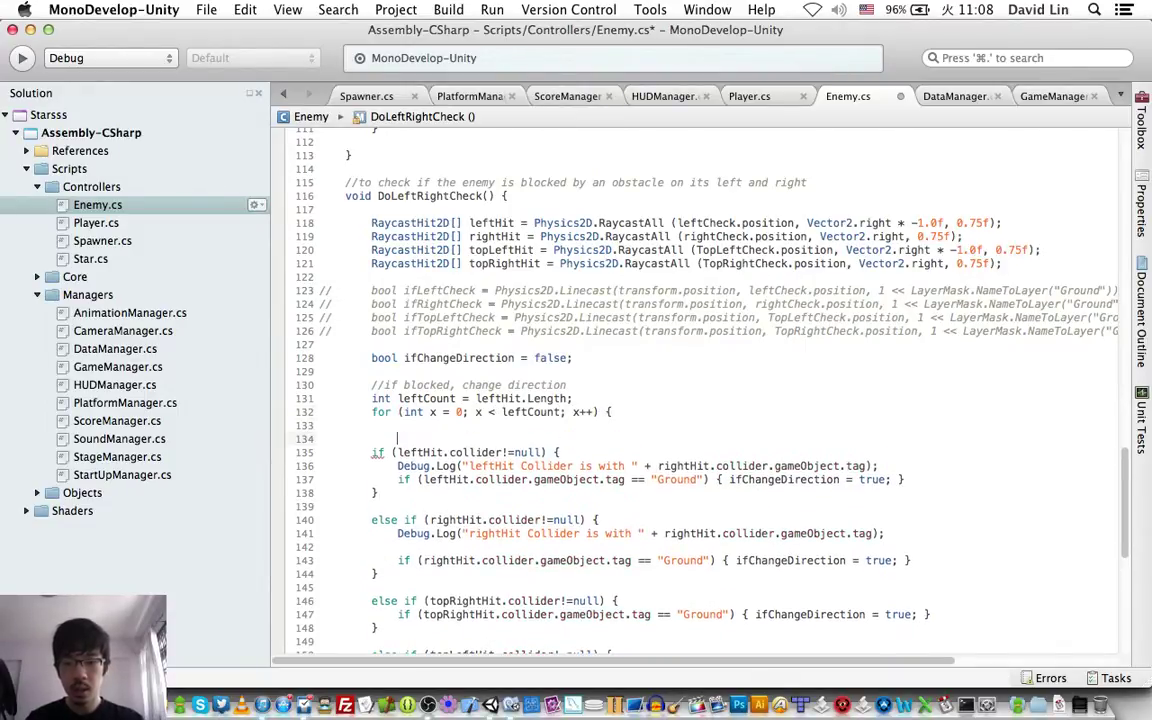
Step: Declare RaycastHit2D rayHit = leftHit[x]; inside the loop
key(Return)
text(R)
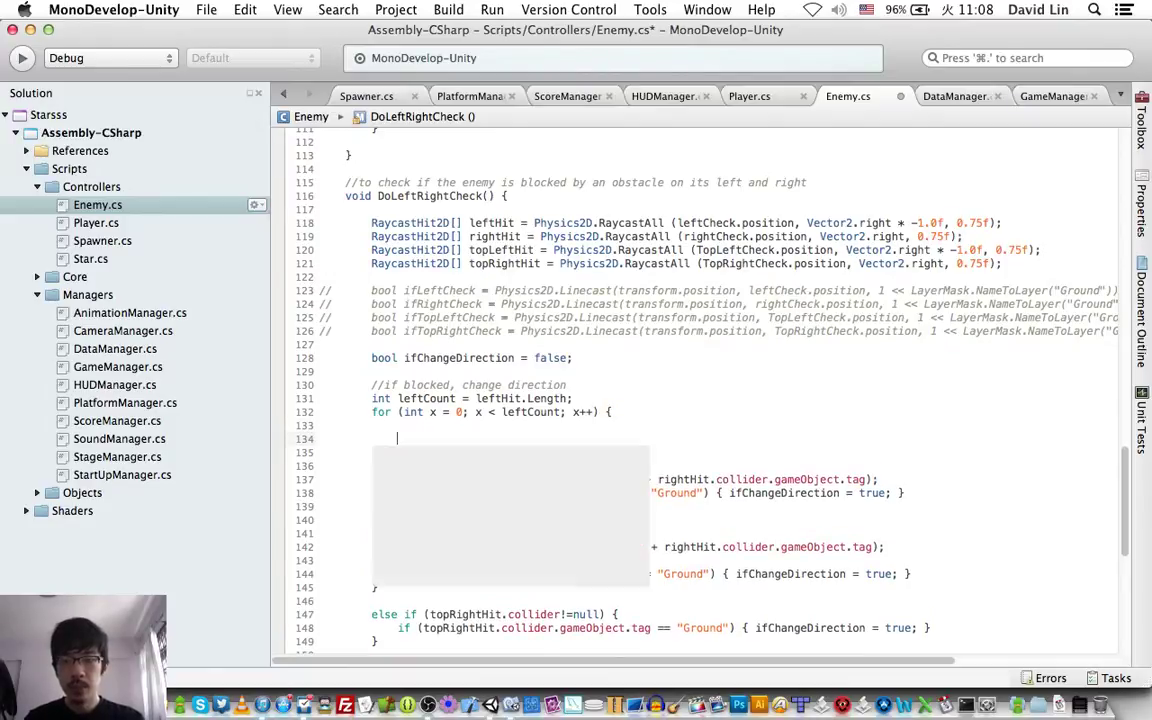
text(ayca)
key(Down)
key(Return)
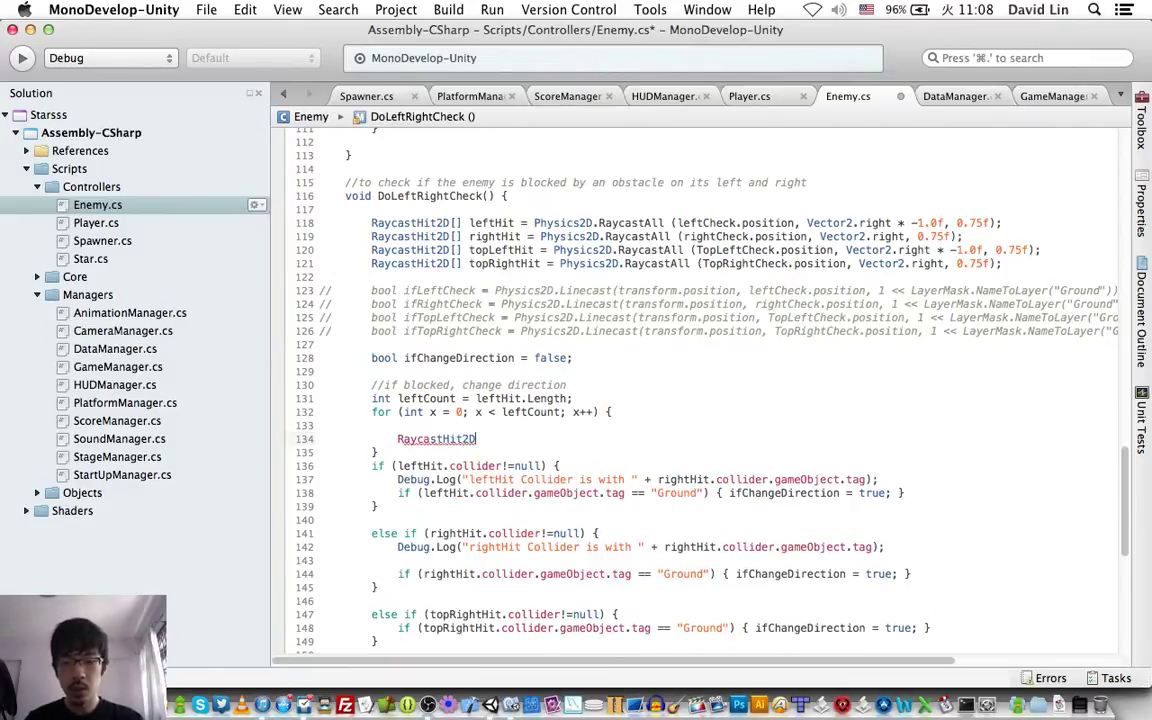
text( ray)
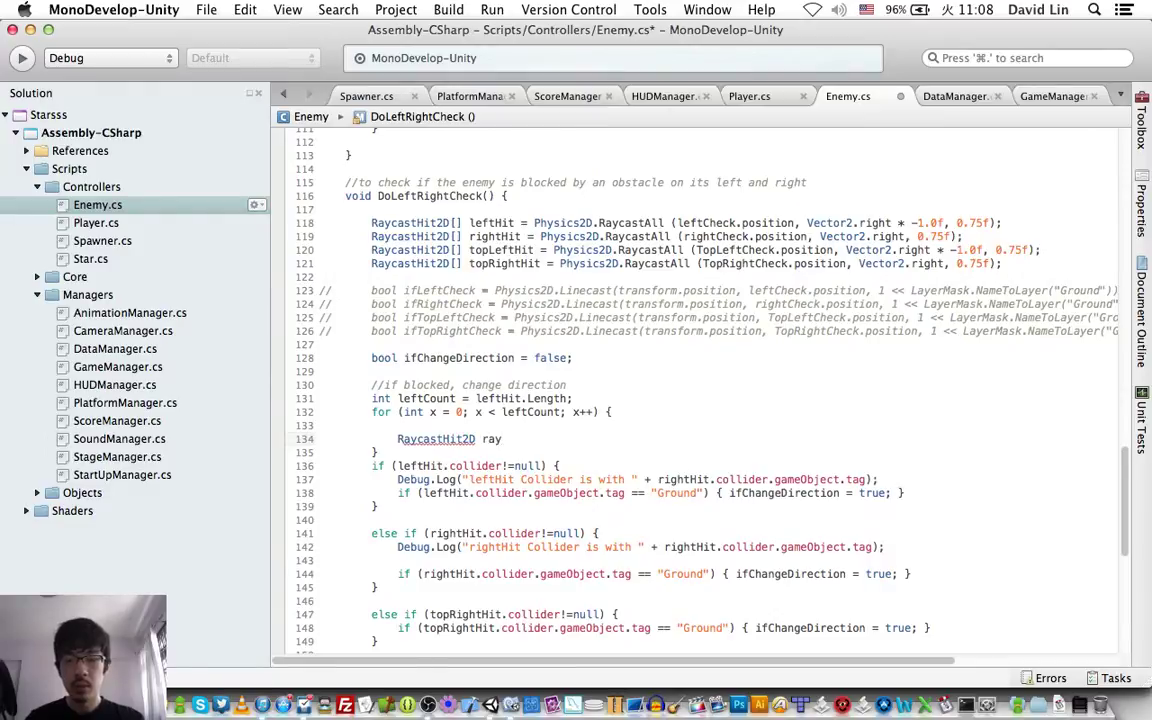
text(Hit = )
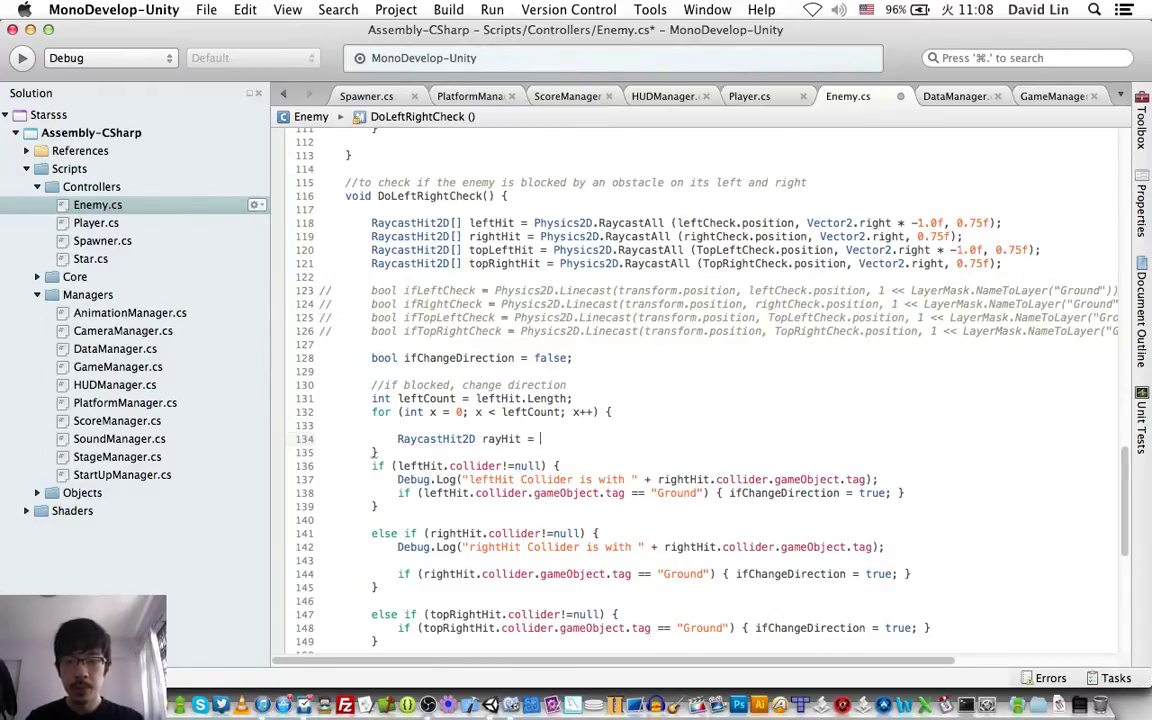
text(leftHit)
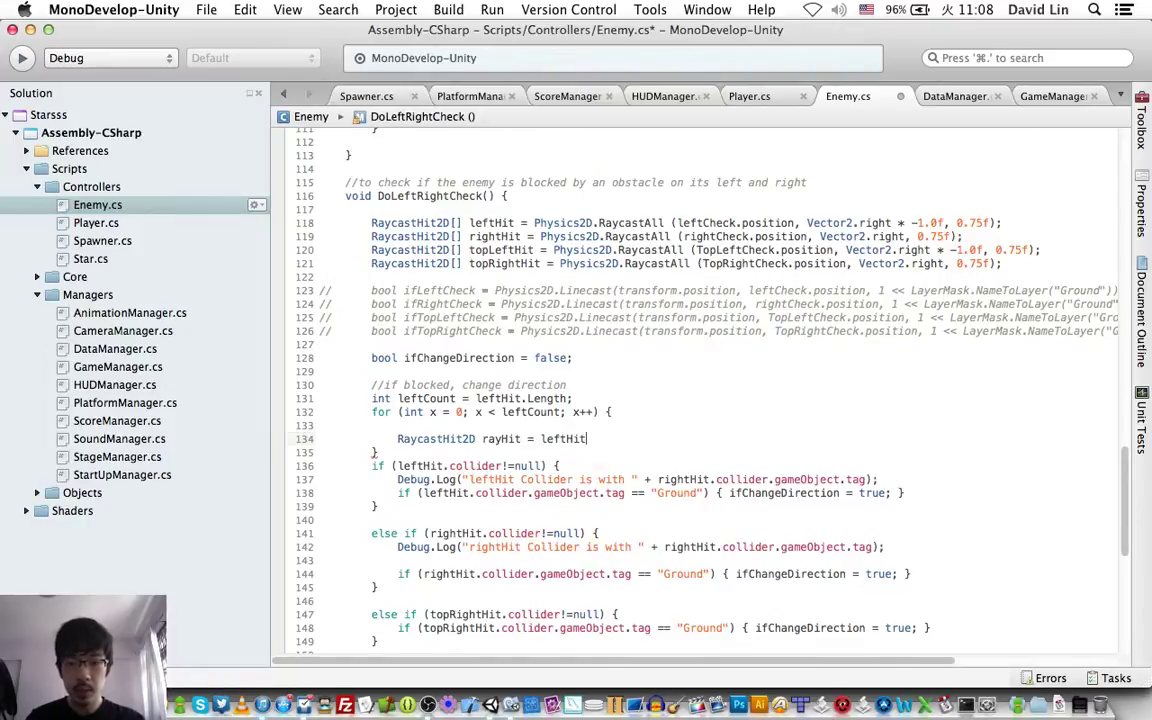
text([x];)
key(Return)
Step: Add if (rayHit.collider.gameObject.tag == "Ground") { ifChangeDirection = true; } and save
text(if )
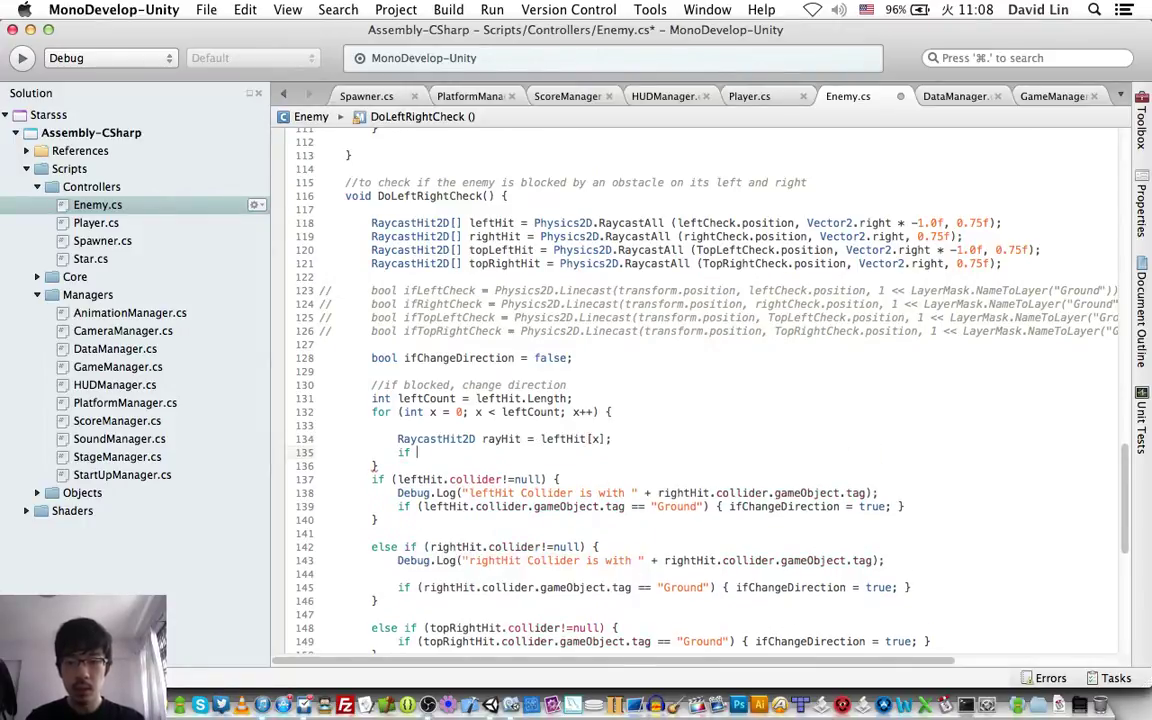
text((le)
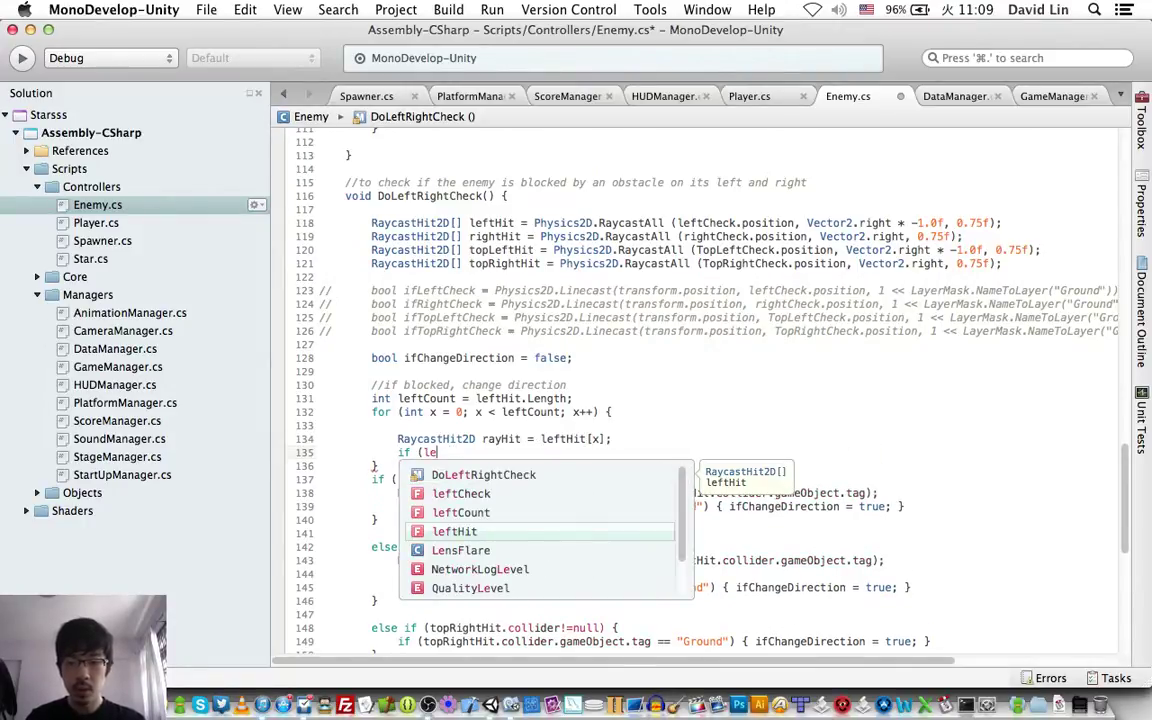
key(BackSpace)
key(BackSpace)
text(ray)
key(Return)
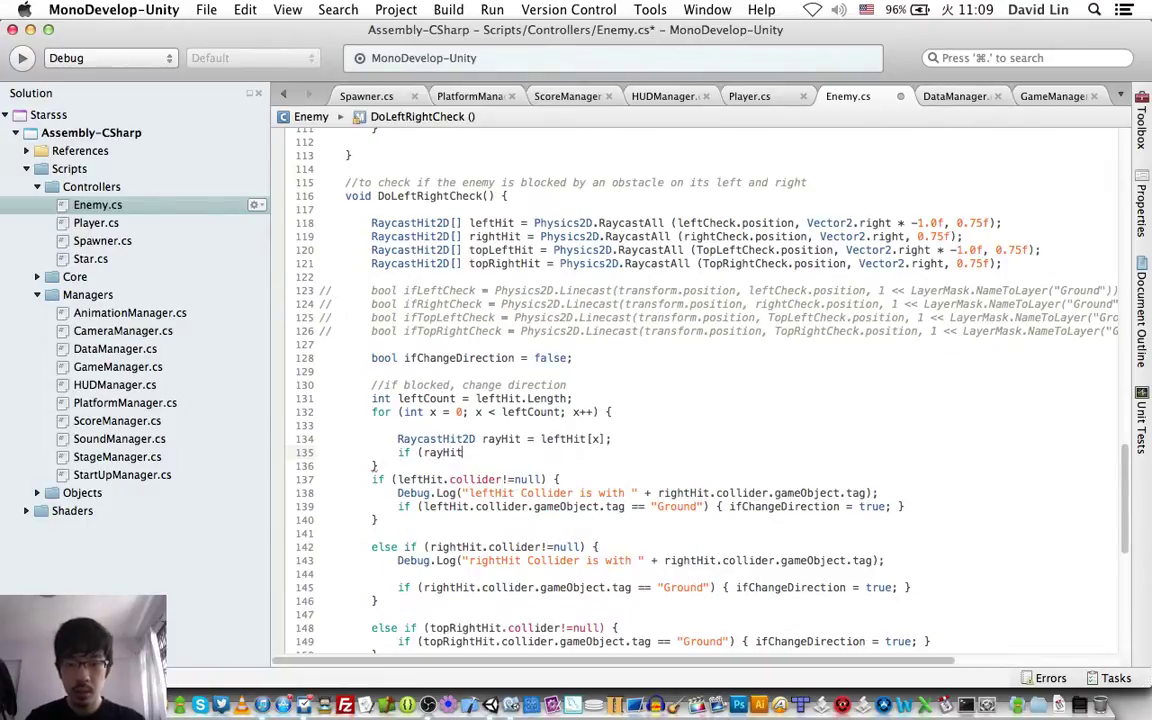
text(.co)
key(Return)
text(.ga)
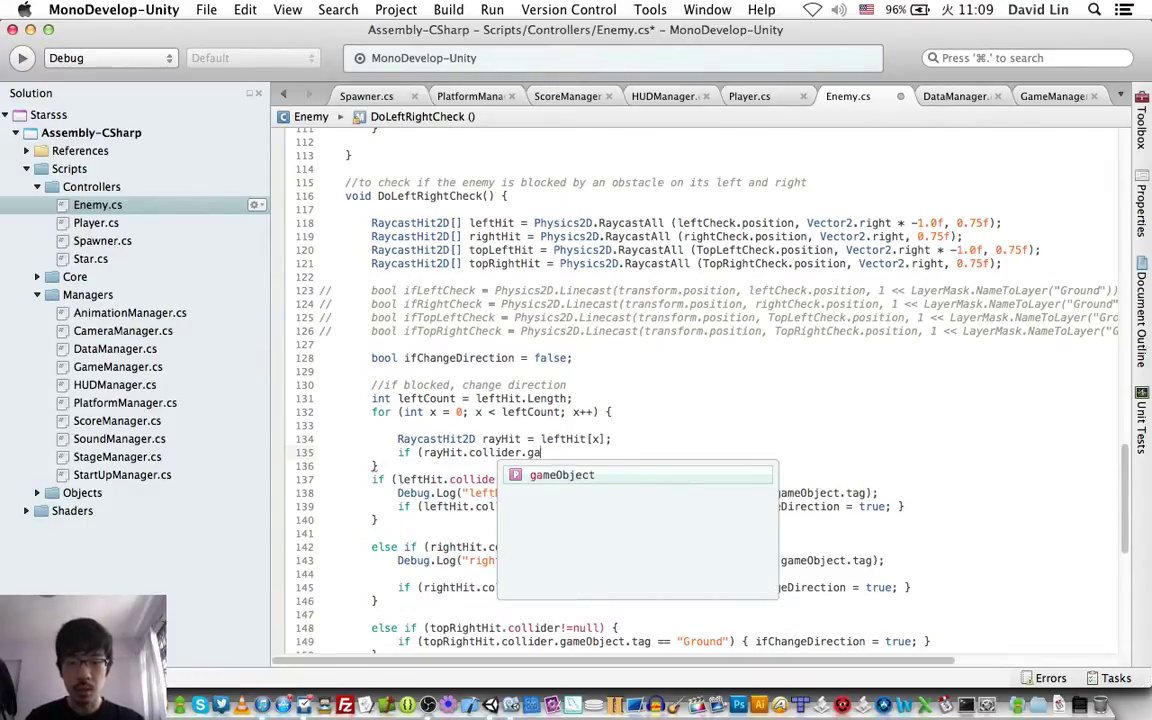
key(Return)
text(.ta)
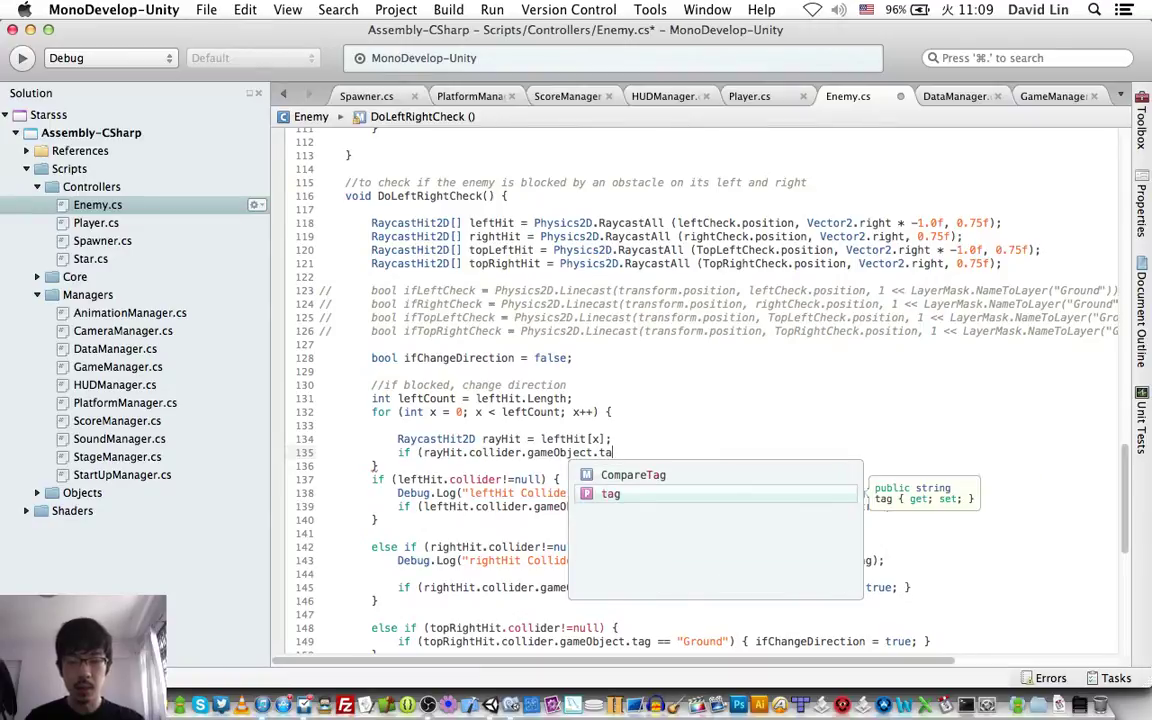
key(Return)
text(== "G)
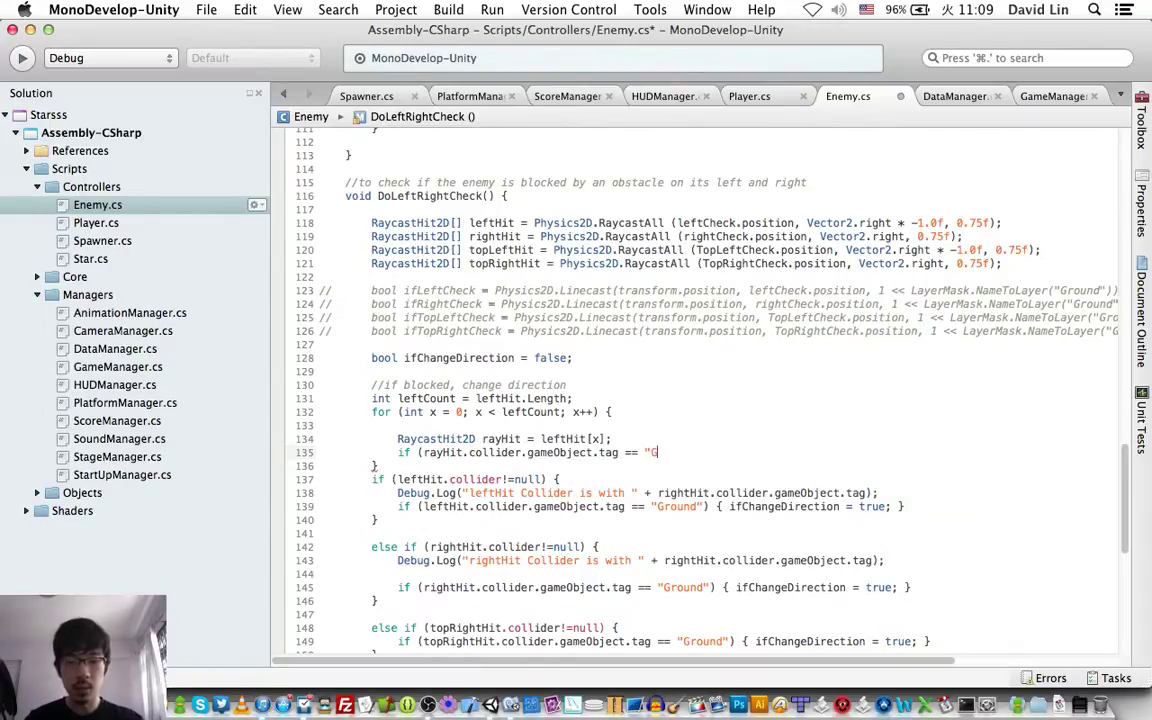
text(round"))
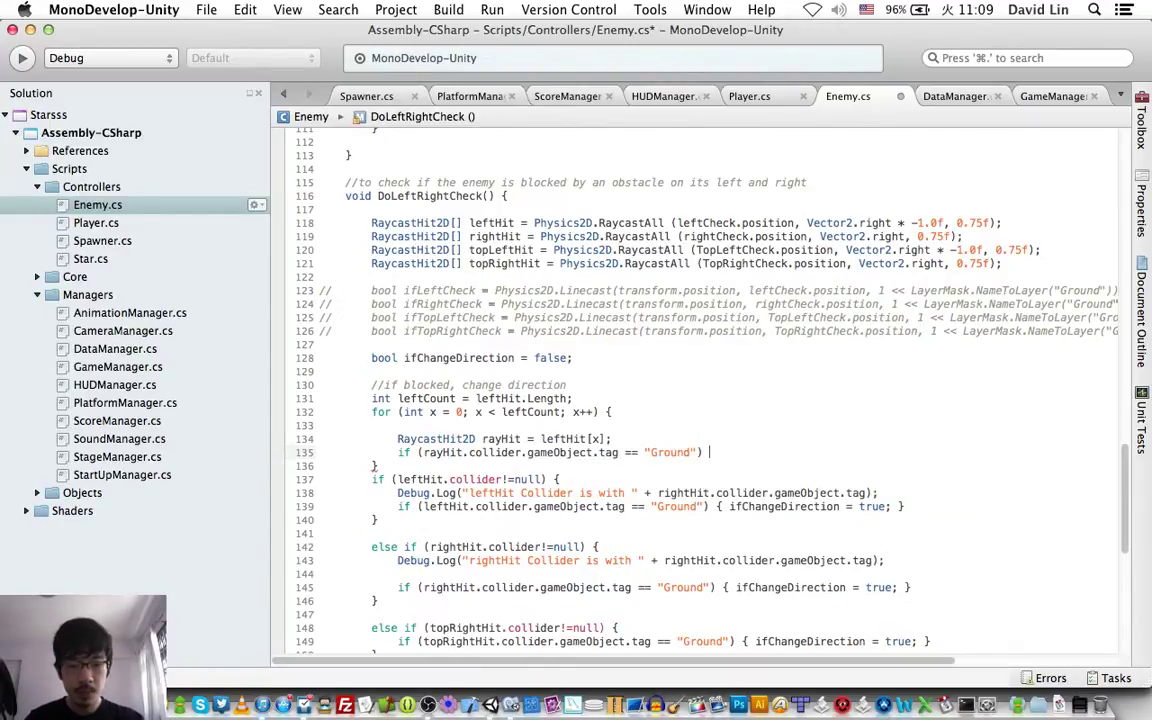
text( { ifch)
key(Return)
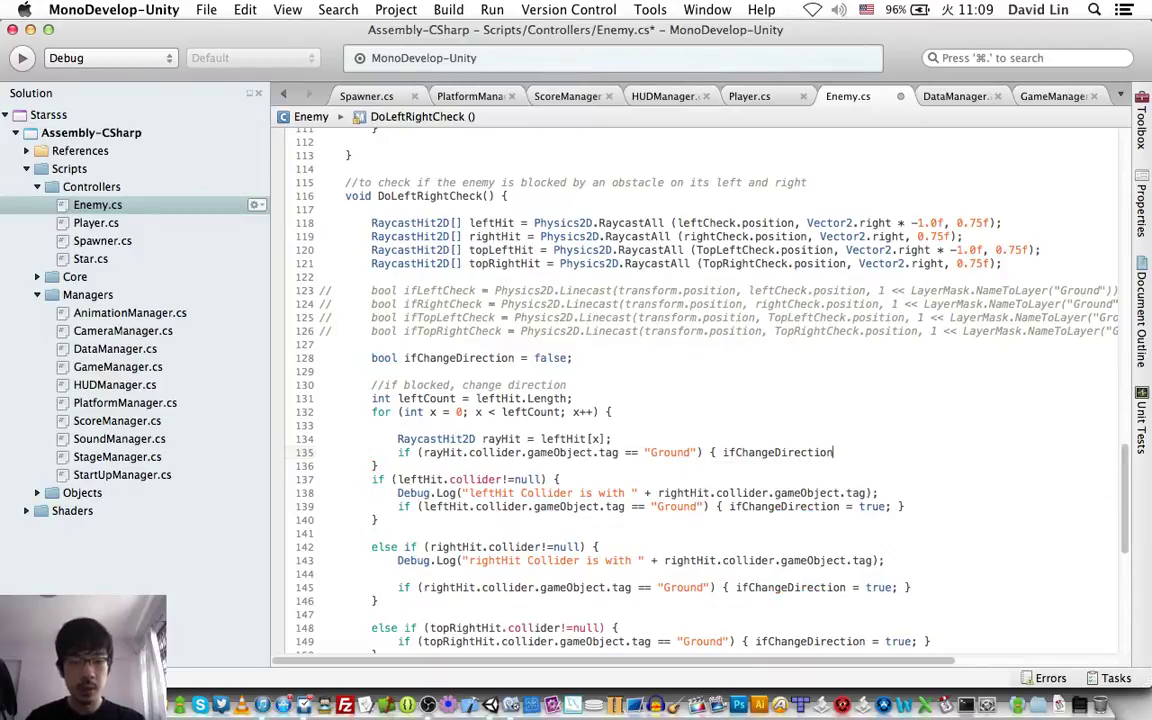
text( = true; )
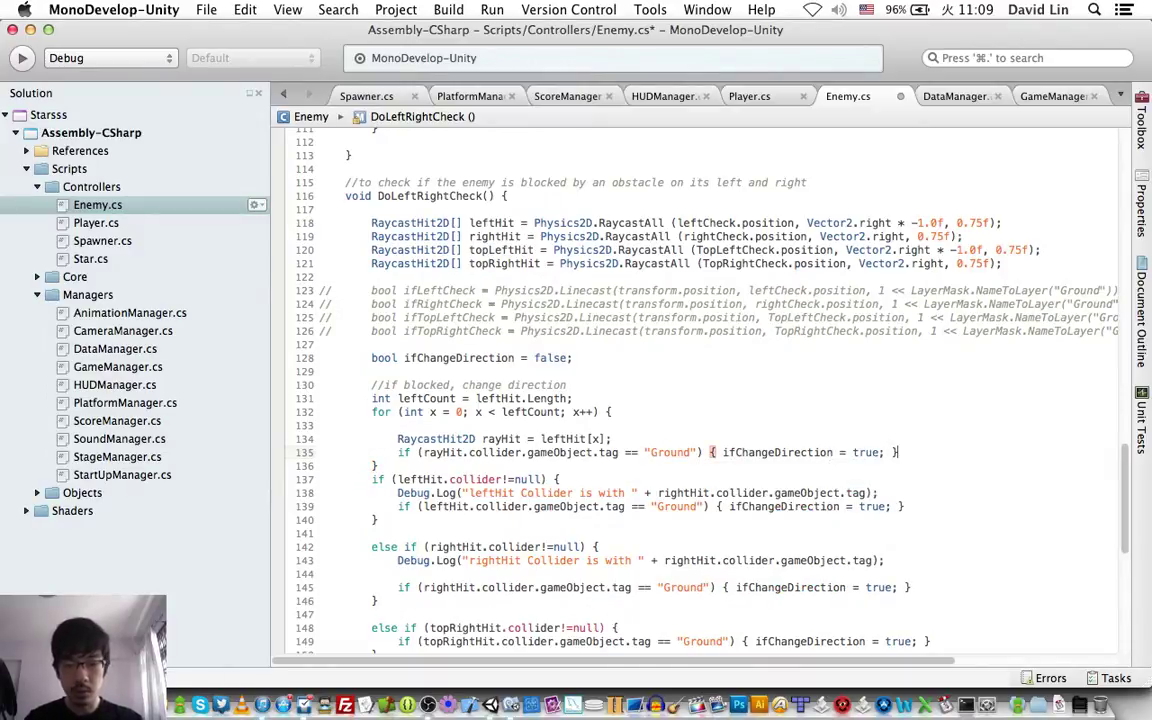
text(})
key(ctrl+s)
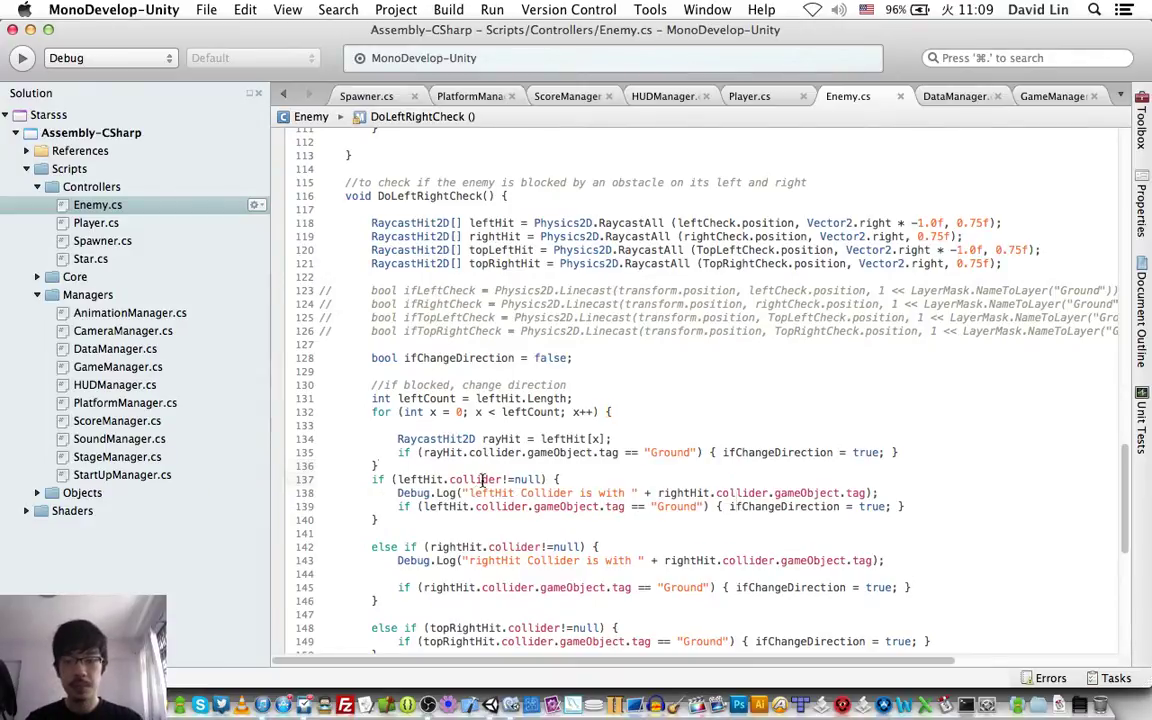
Step: Comment out the old leftHit collider check block and save
triple_click(483, 480)
shift+click(410, 521)
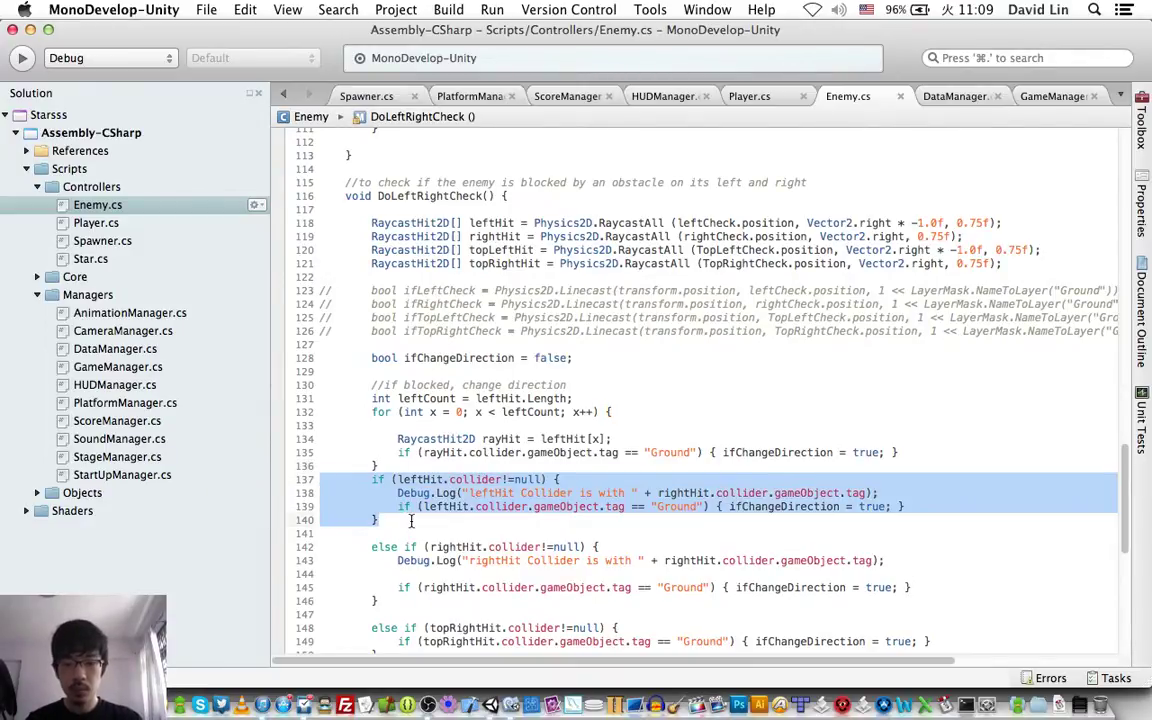
key(super+slash)
click(495, 463)
key(super+s)
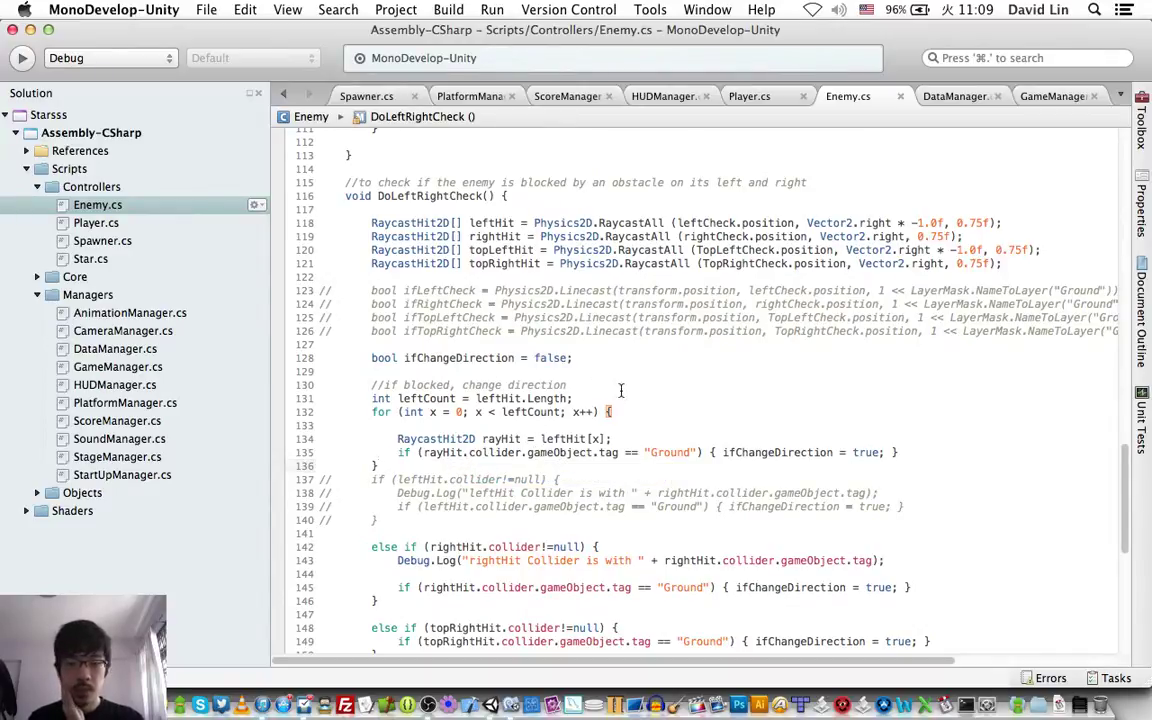
Step: Add break; after ifChangeDirection = true; in the Ground check
double_click(804, 452)
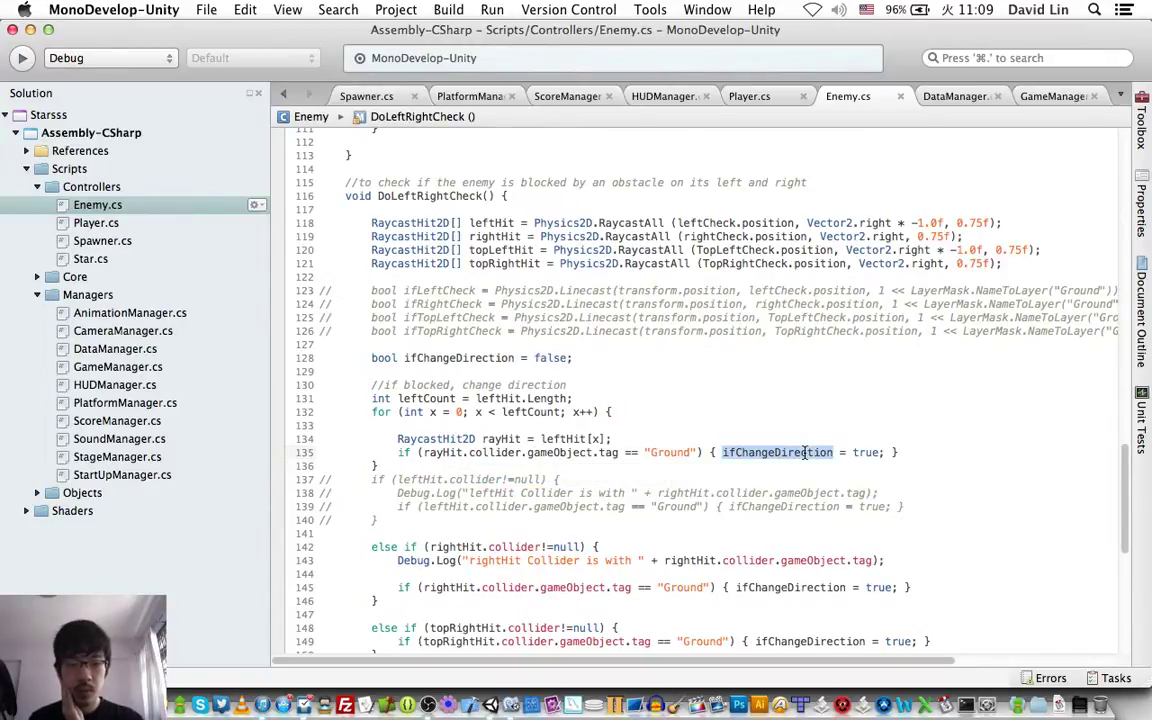
click(884, 452)
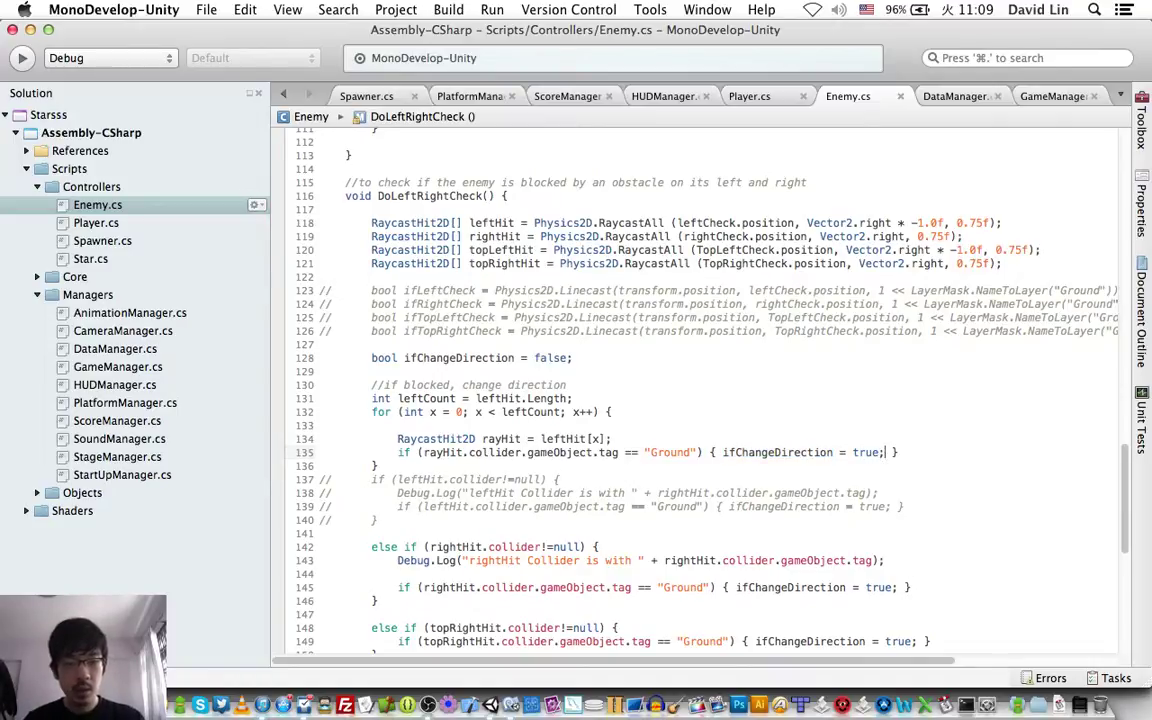
text(break;)
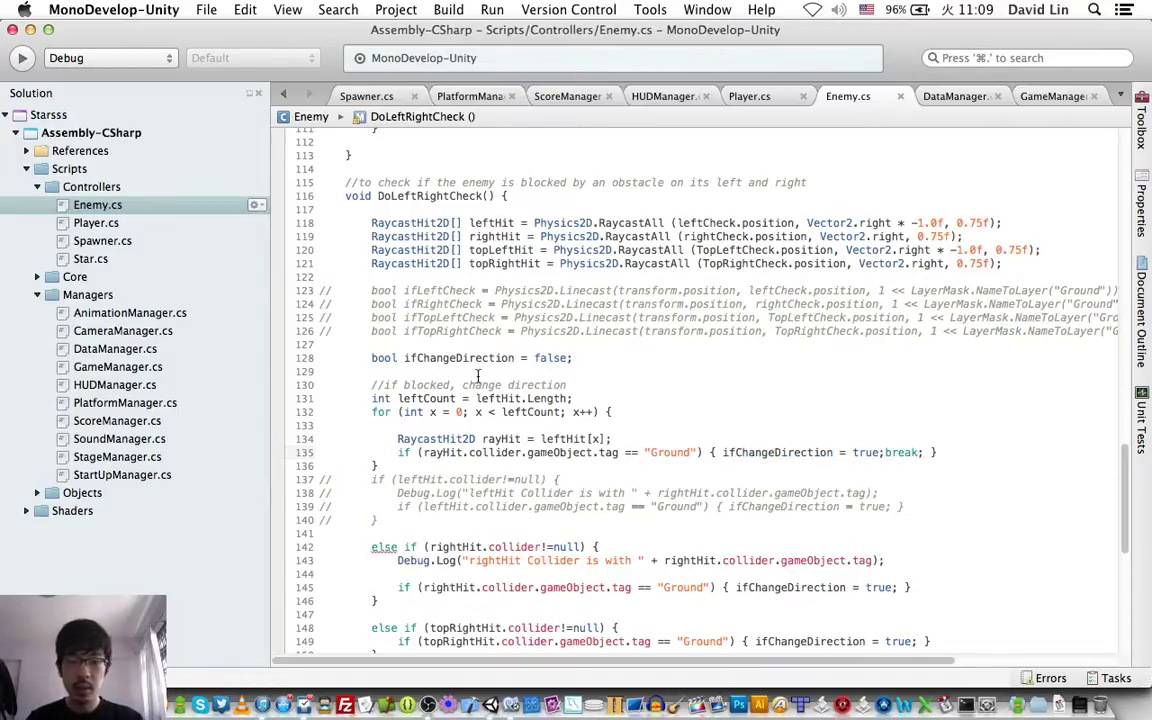
Step: Add an empty if (leftHit.Length > 0) { } block above the leftHit loop and save
click(465, 372)
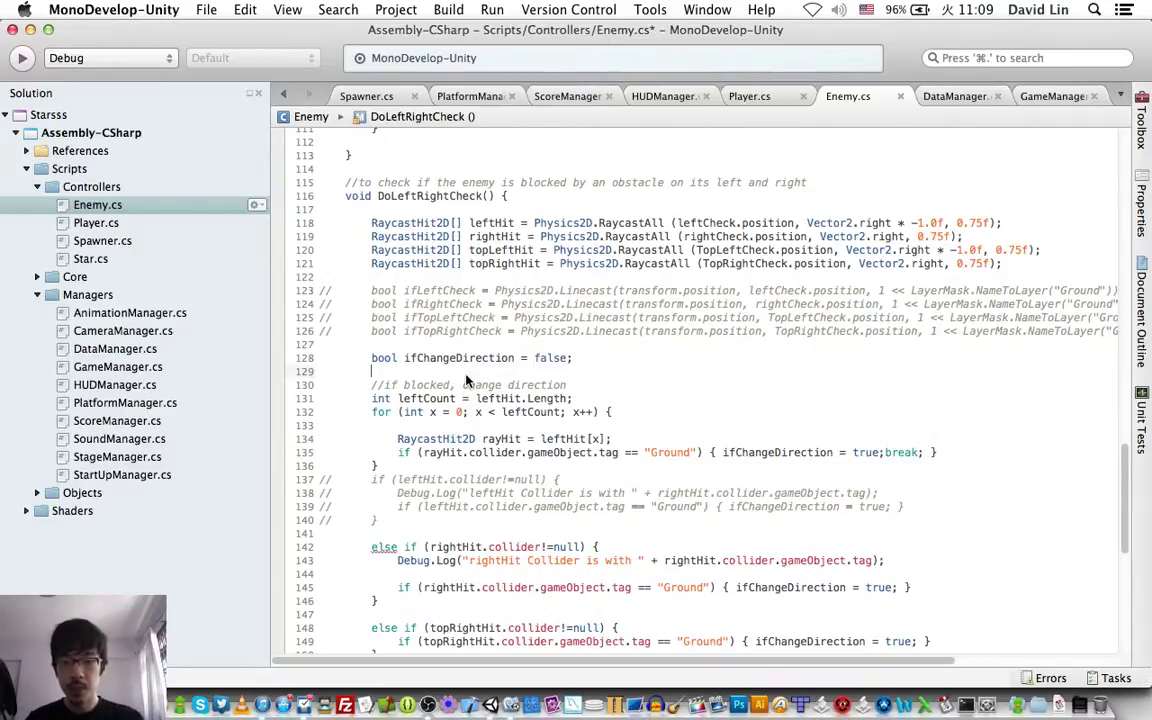
key(Return)
text(if (left)
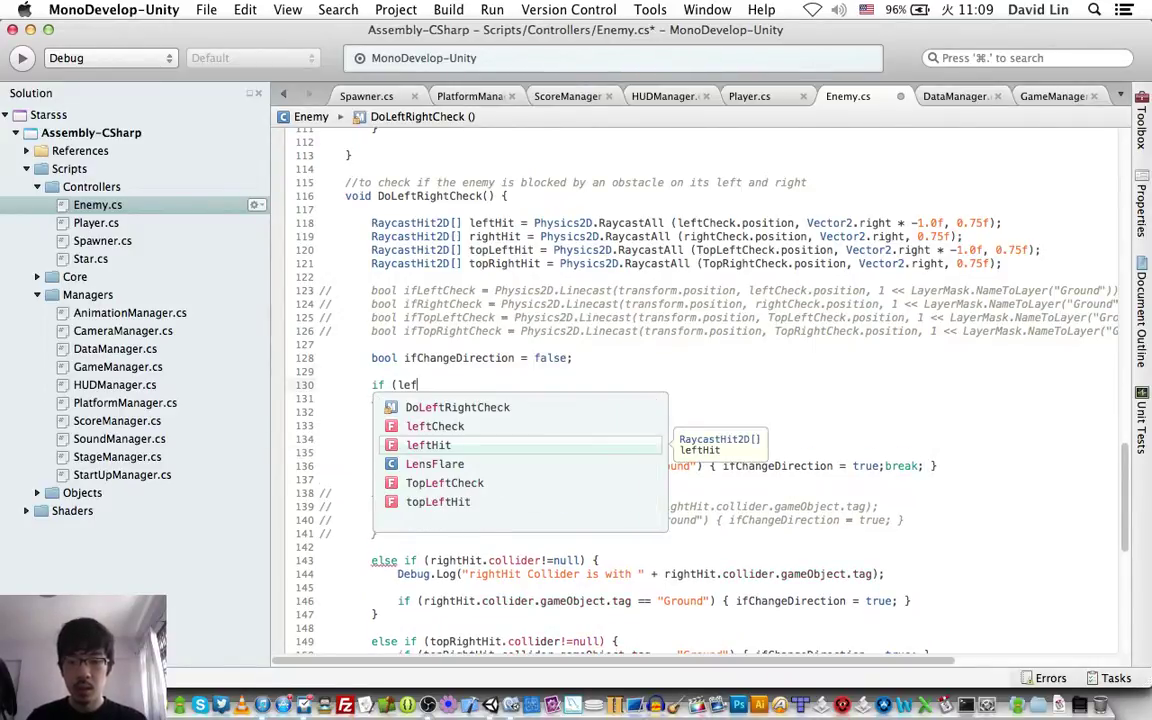
text(Hit.L)
key(Return)
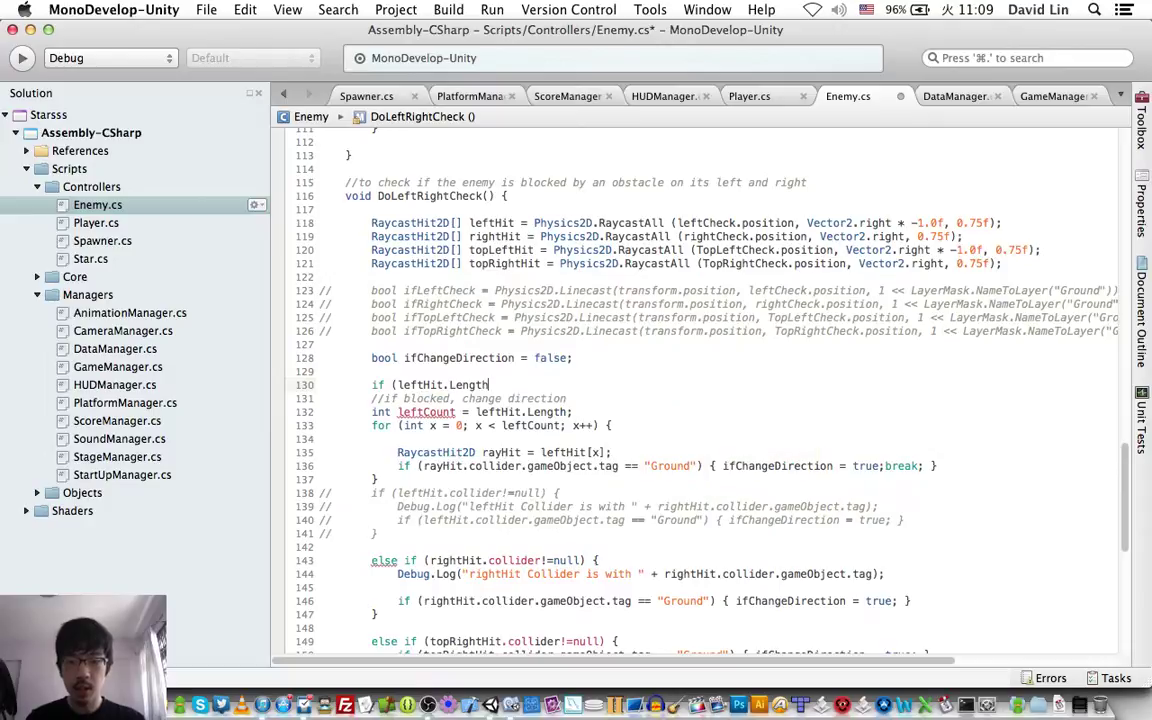
text(0) {)
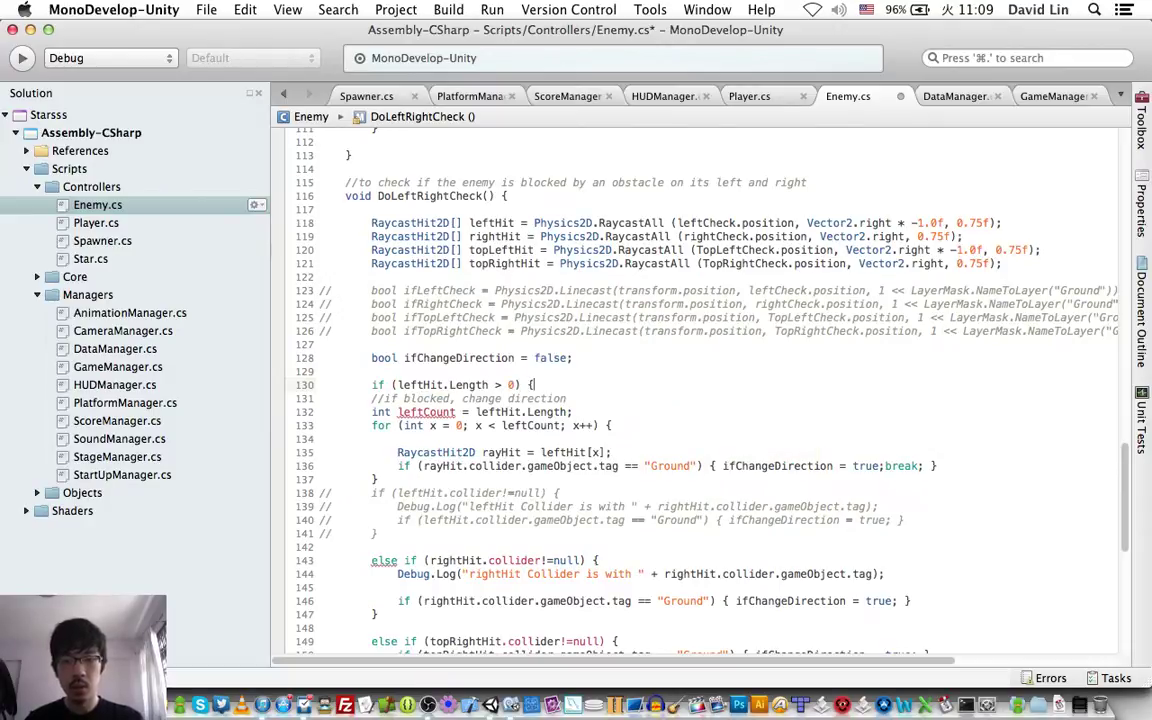
key(Return)
key(Return)
key(Tab)
text(})
key(shift+Tab)
key(shift+Tab)
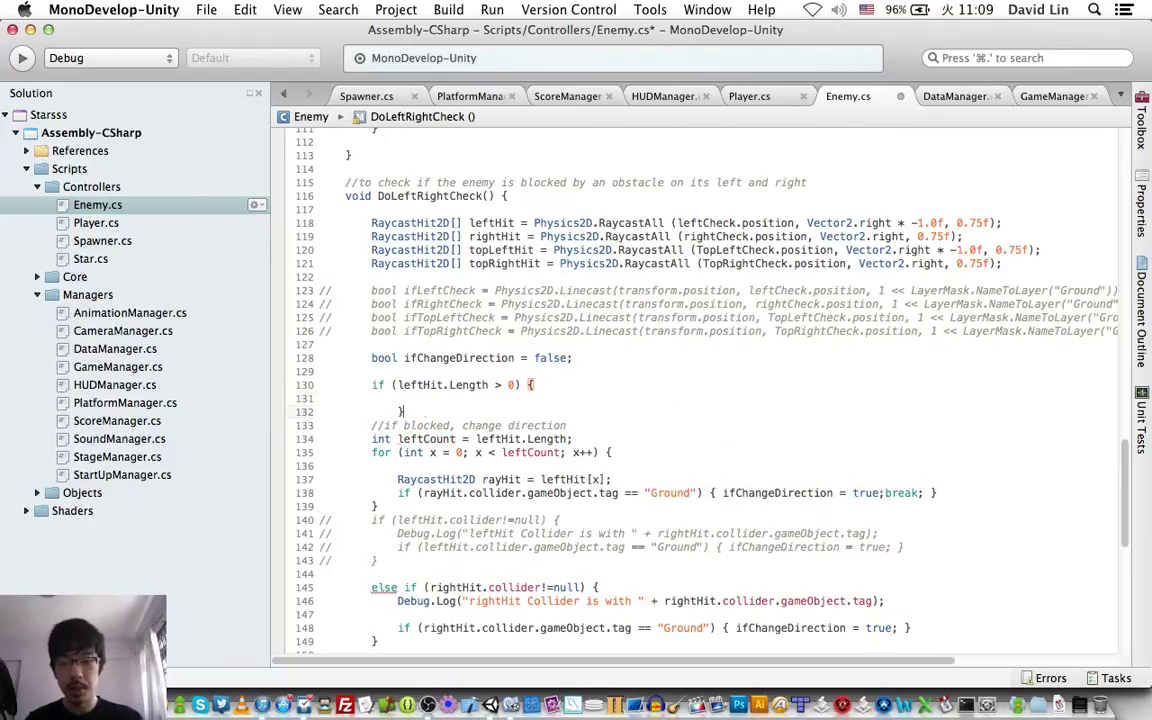
key(super+s)
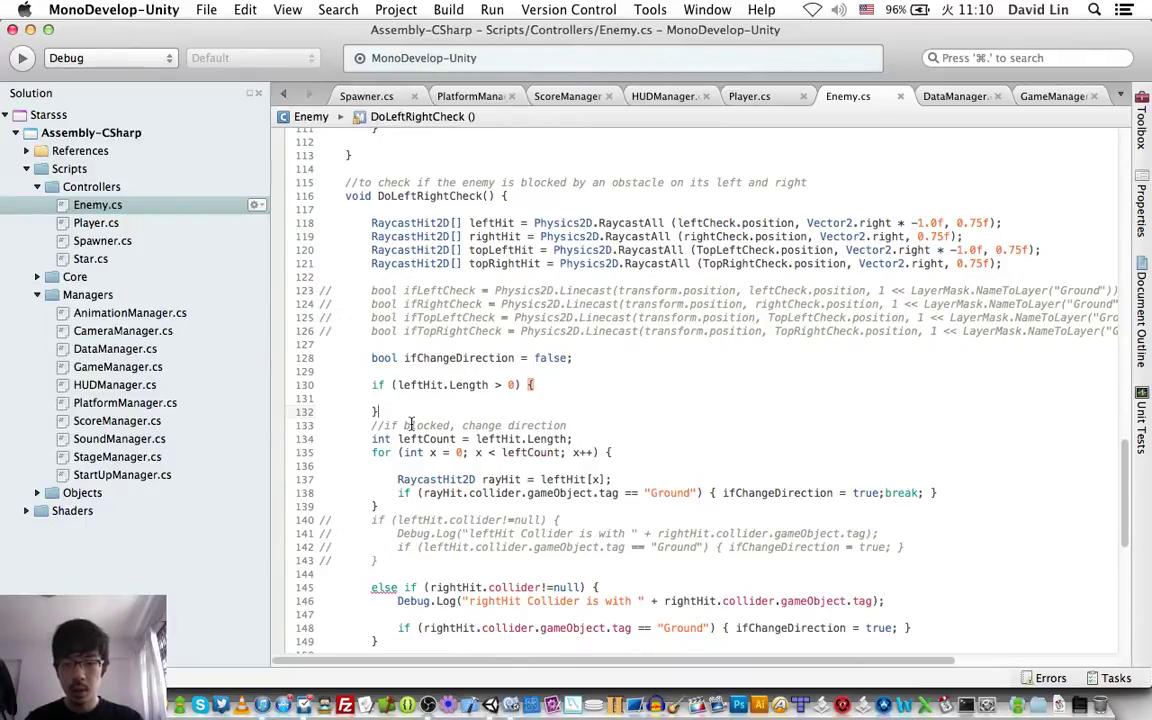
Step: Move the leftHit loop inside the if (leftHit.Length > 0) block and save
triple_click(415, 425)
shift+click(392, 505)
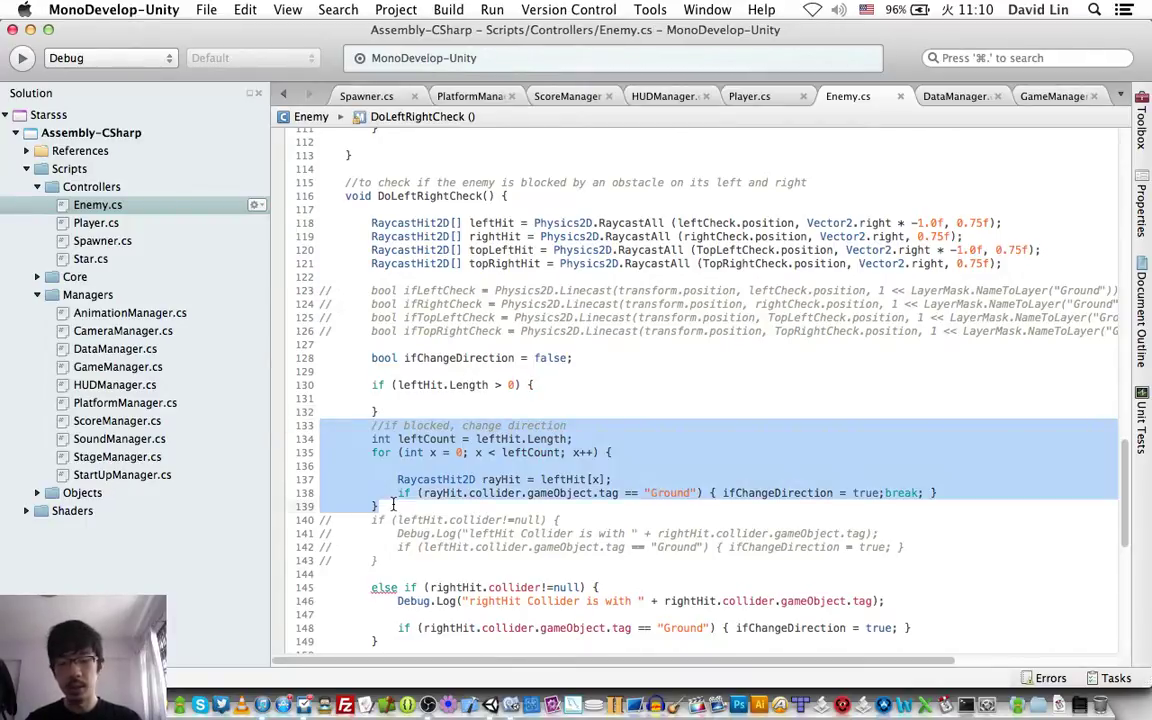
key(super+x)
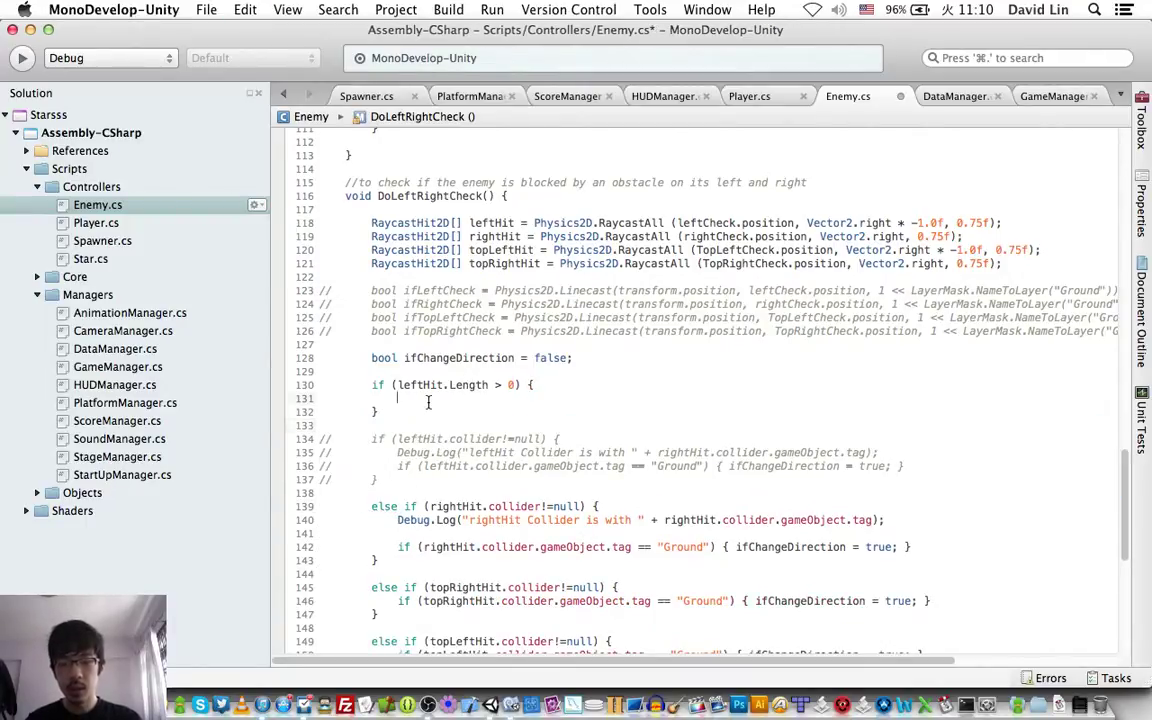
key(super+v)
key(super+s)
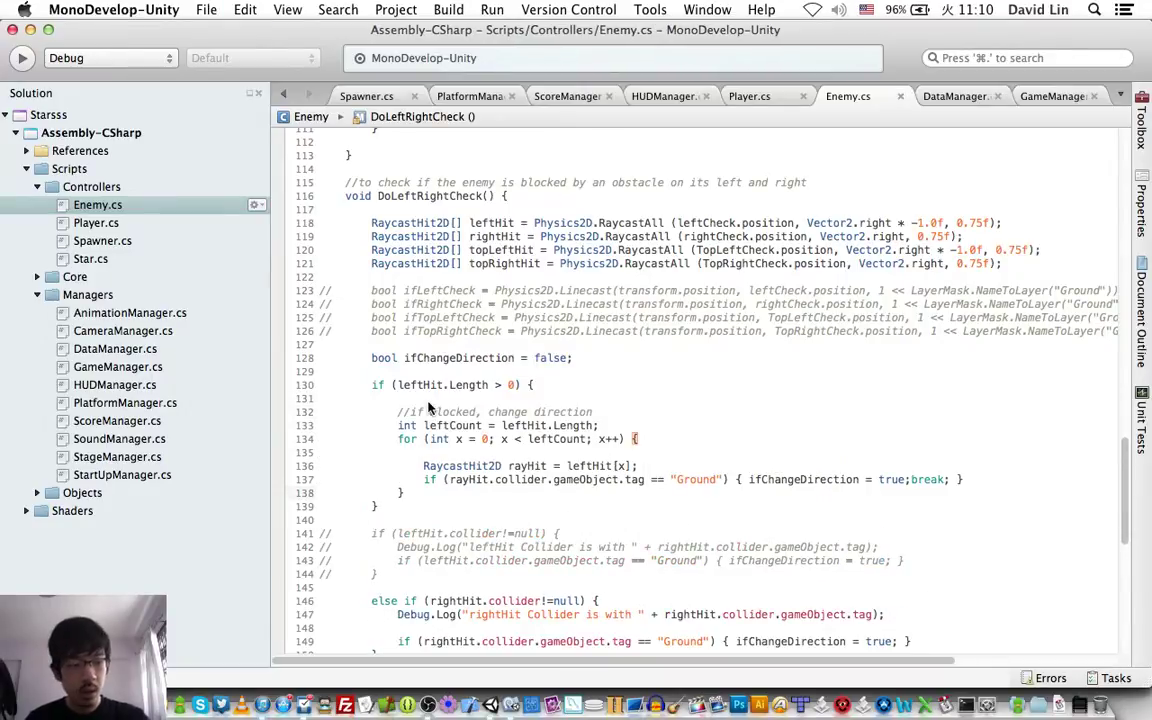
Step: Comment out the old rightHit, topRightHit and topLeftHit else-if checks
scroll(428, 407, down, 3)
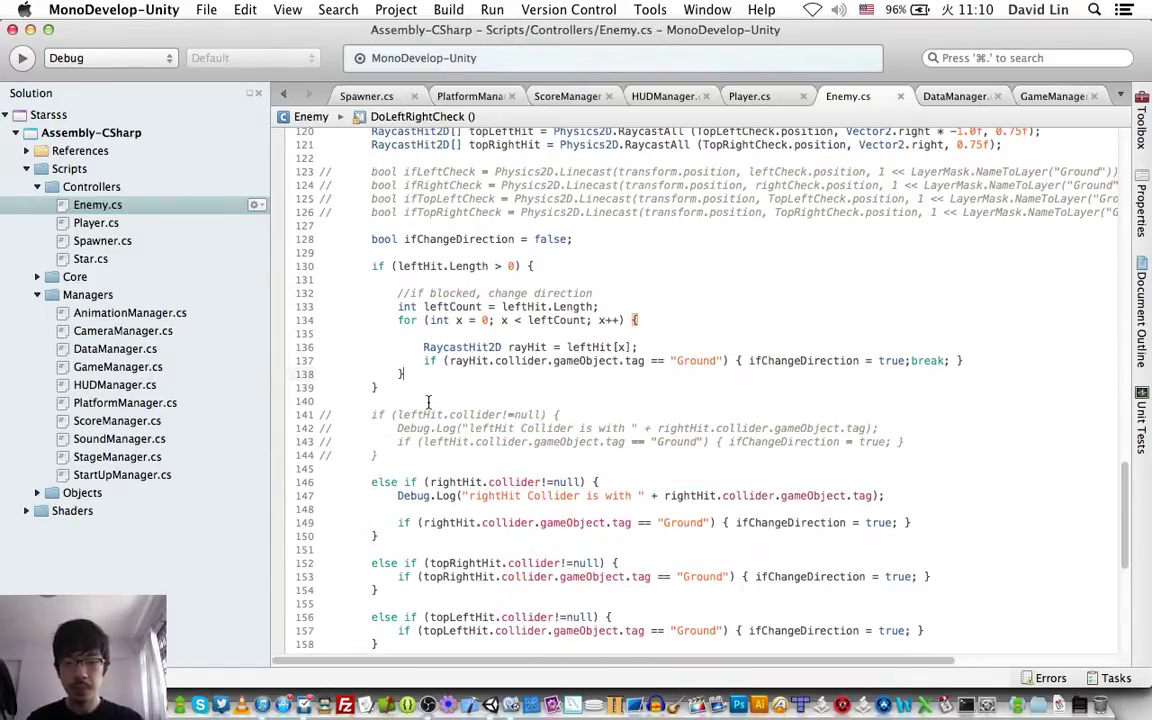
scroll(428, 402, down, 3)
scroll(428, 402, up, 1)
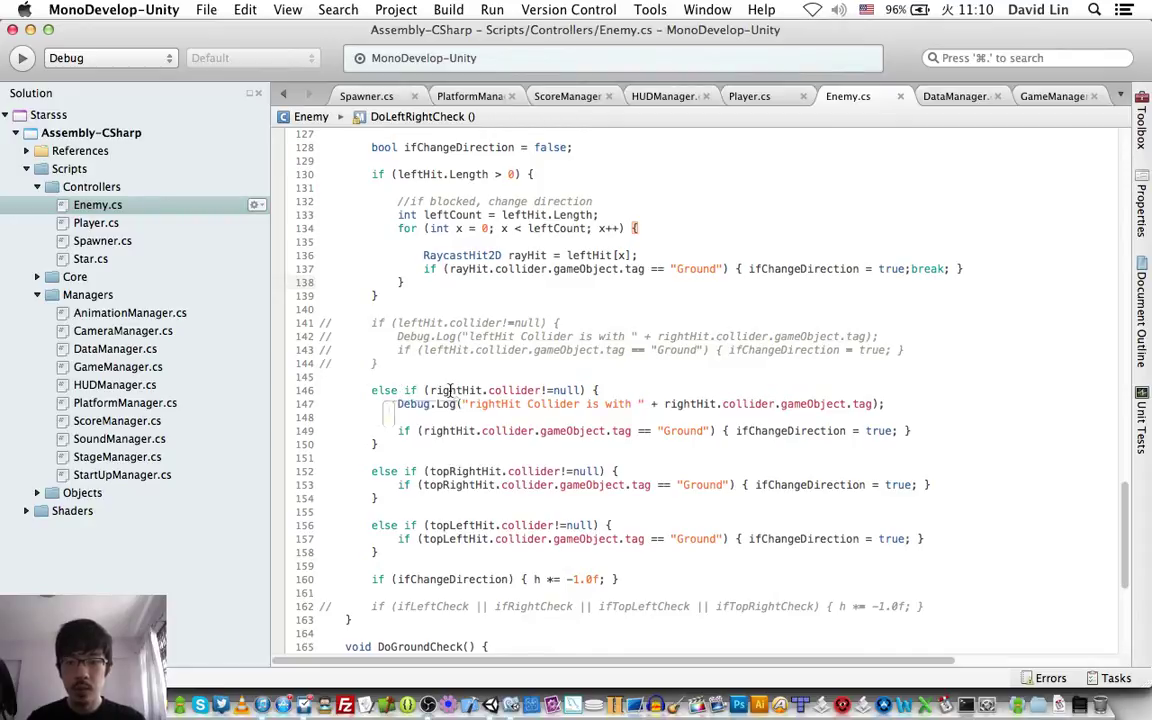
triple_click(440, 391)
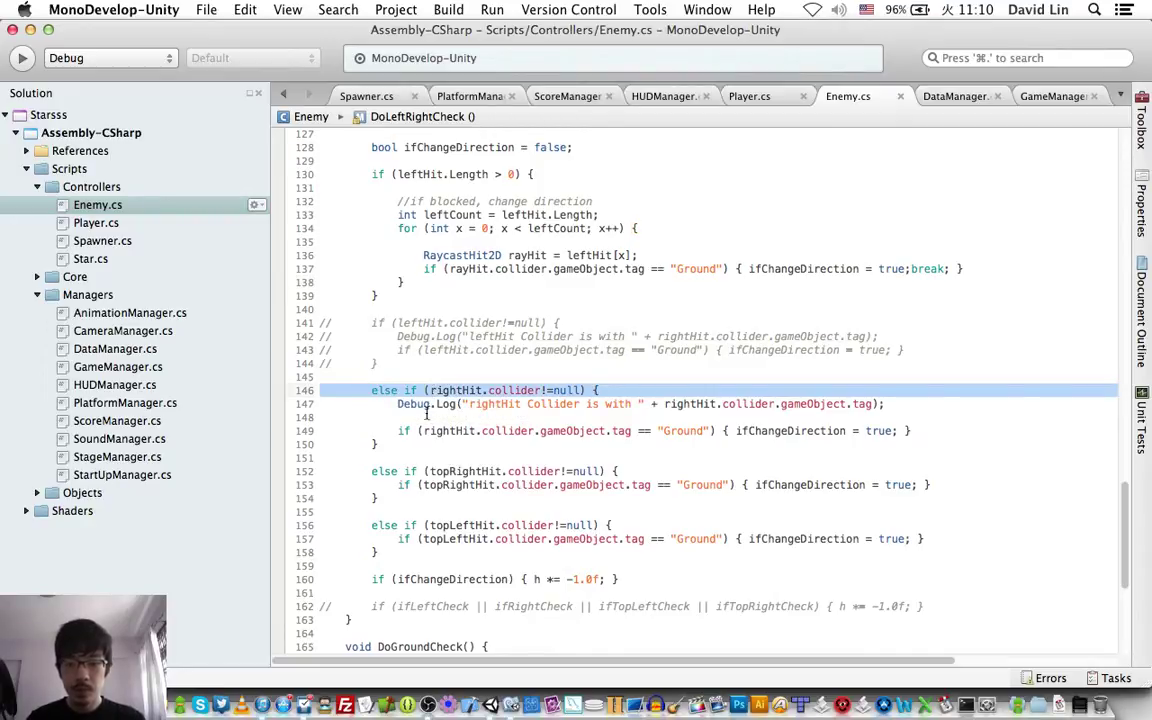
shift+click(390, 551)
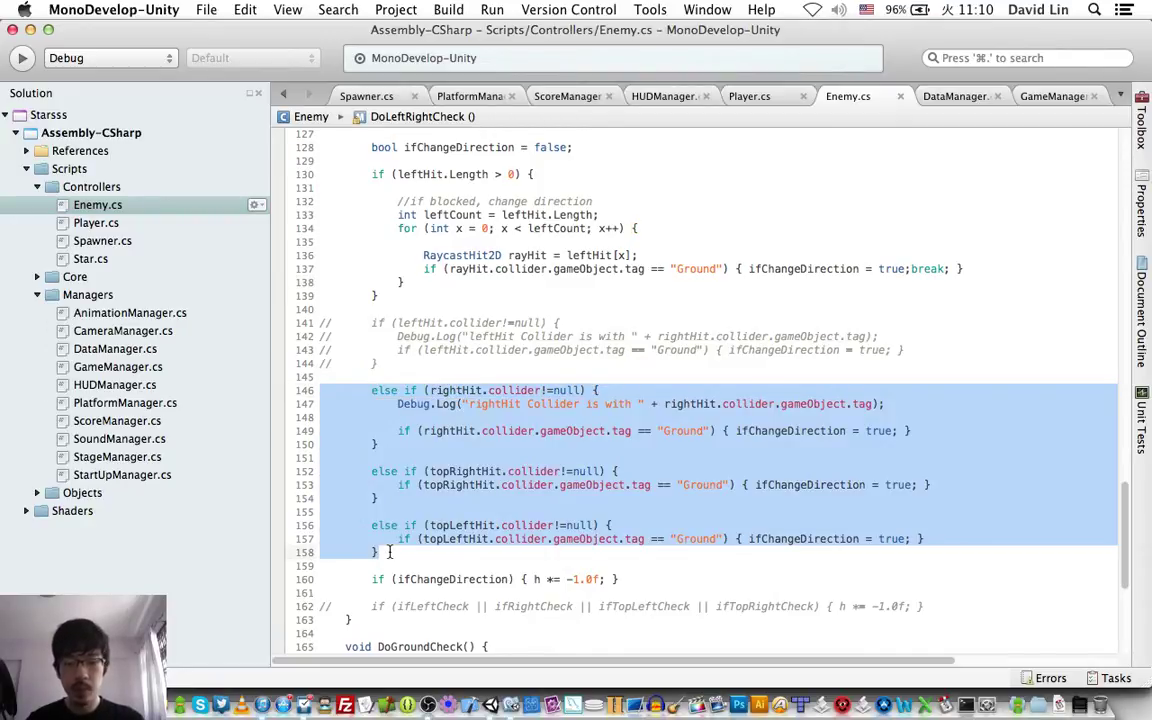
key(super+slash)
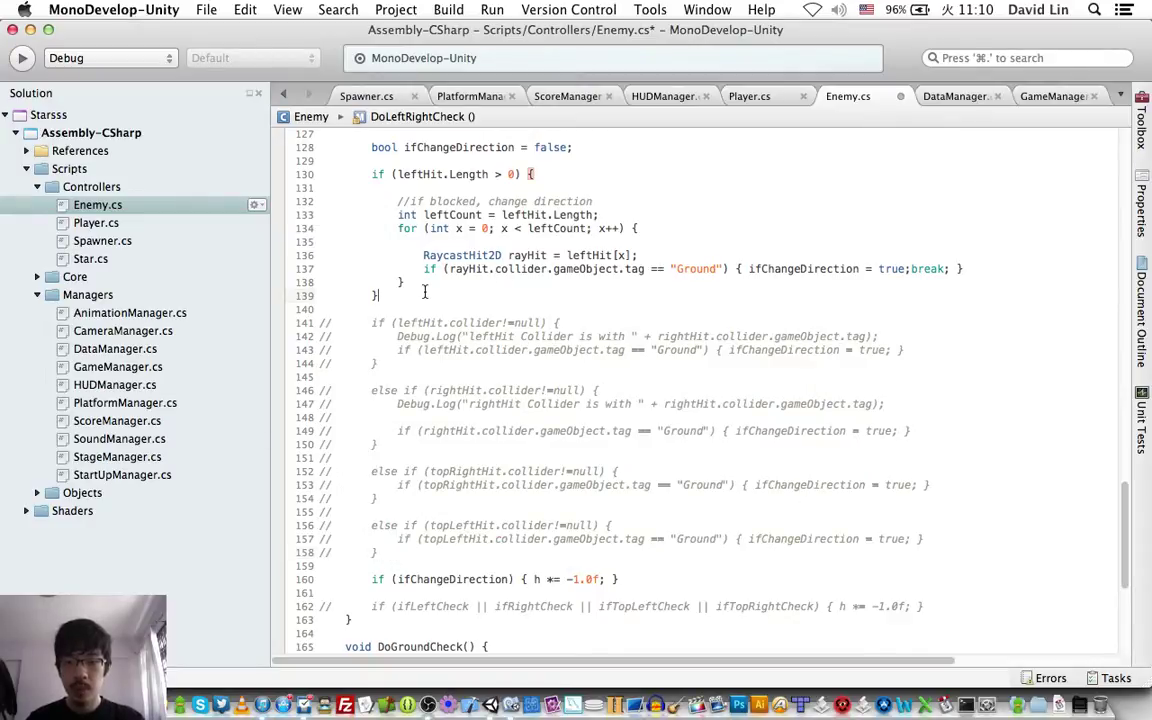
Step: Duplicate the leftHit if block below itself and prefix the copy with else
shift+click(371, 175)
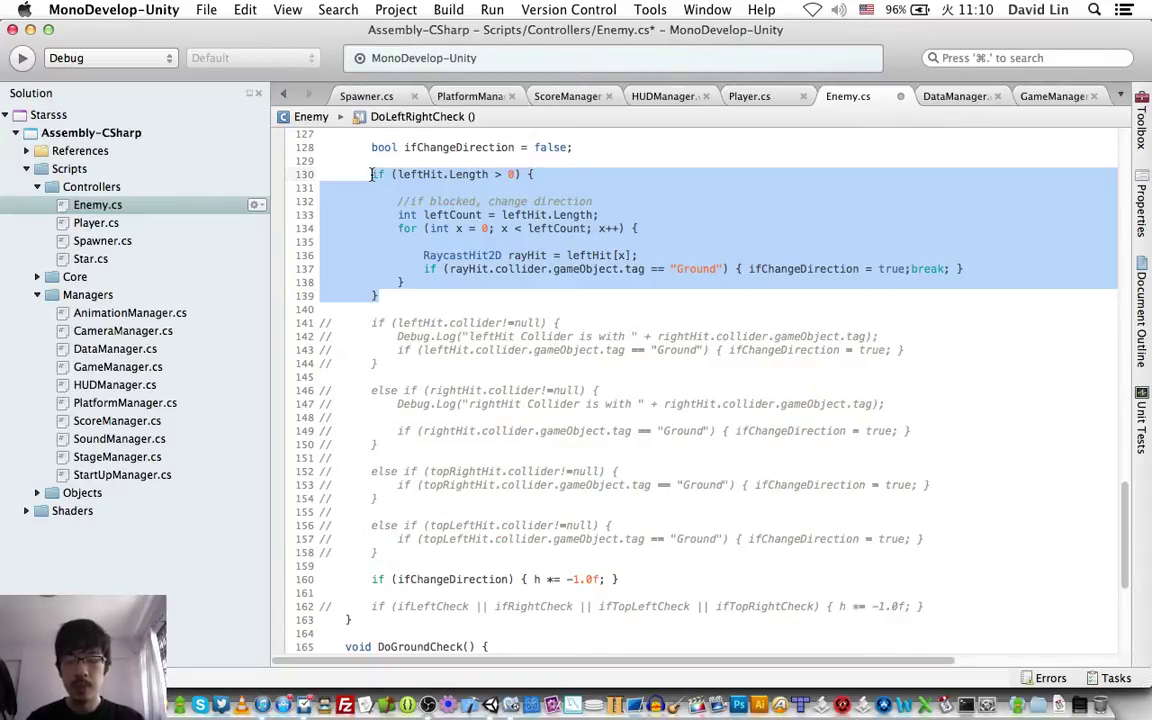
key(super+c)
click(391, 296)
key(Return)
key(Return)
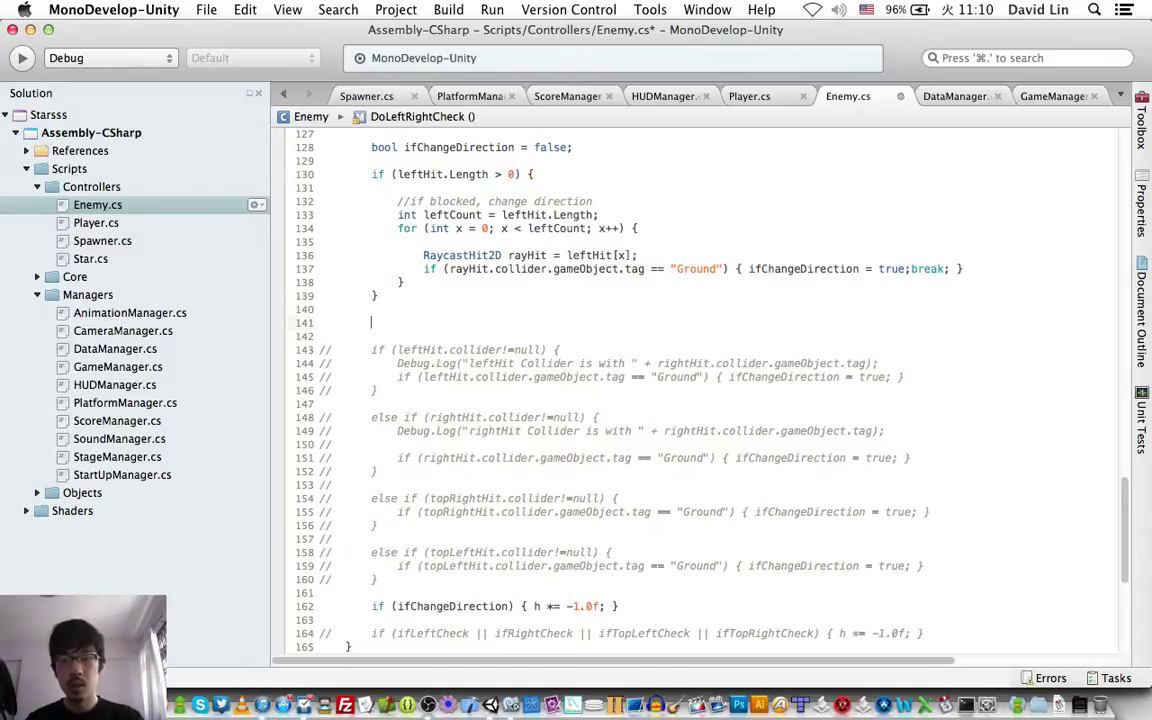
key(super+v)
click(377, 328)
text(else)
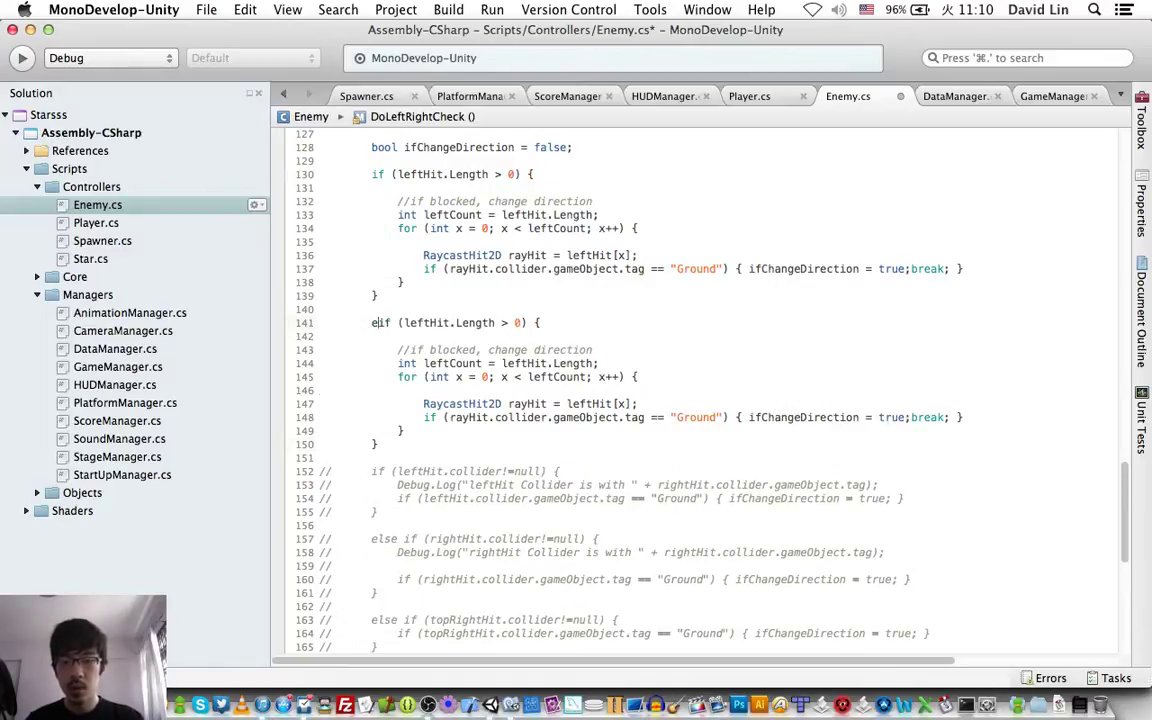
Step: Change leftHit to rightHit in the copy's condition, count and rayHit lines
double_click(450, 322)
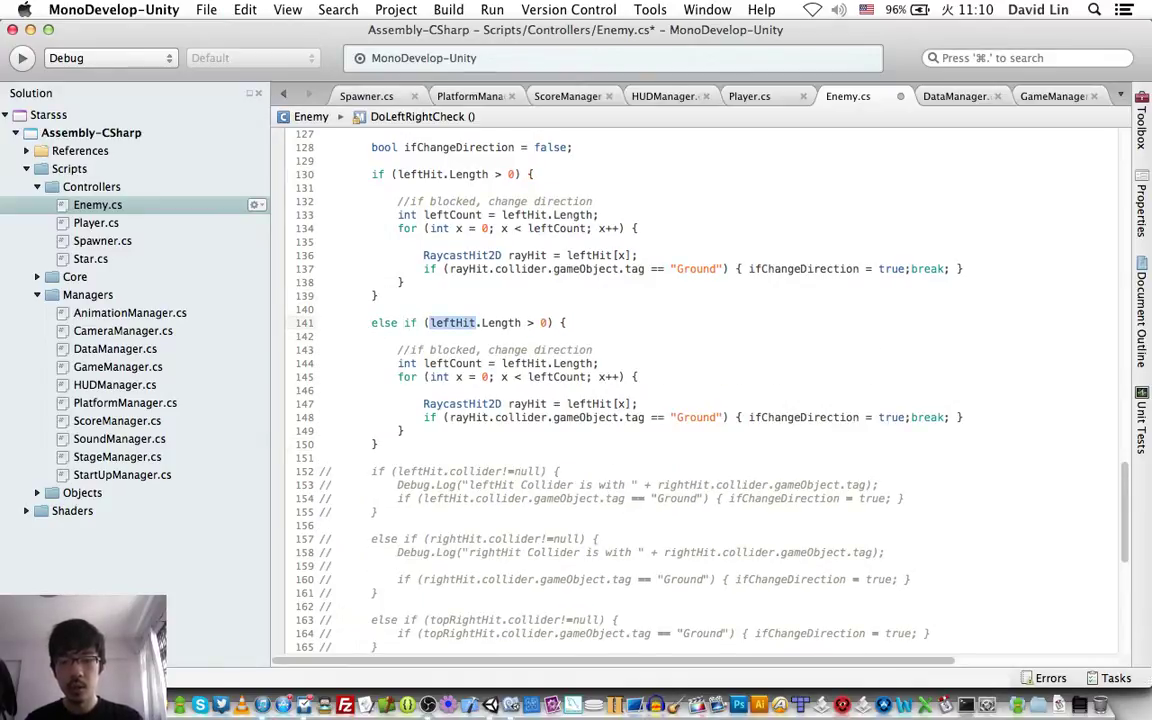
text(rig)
key(Return)
click(482, 363)
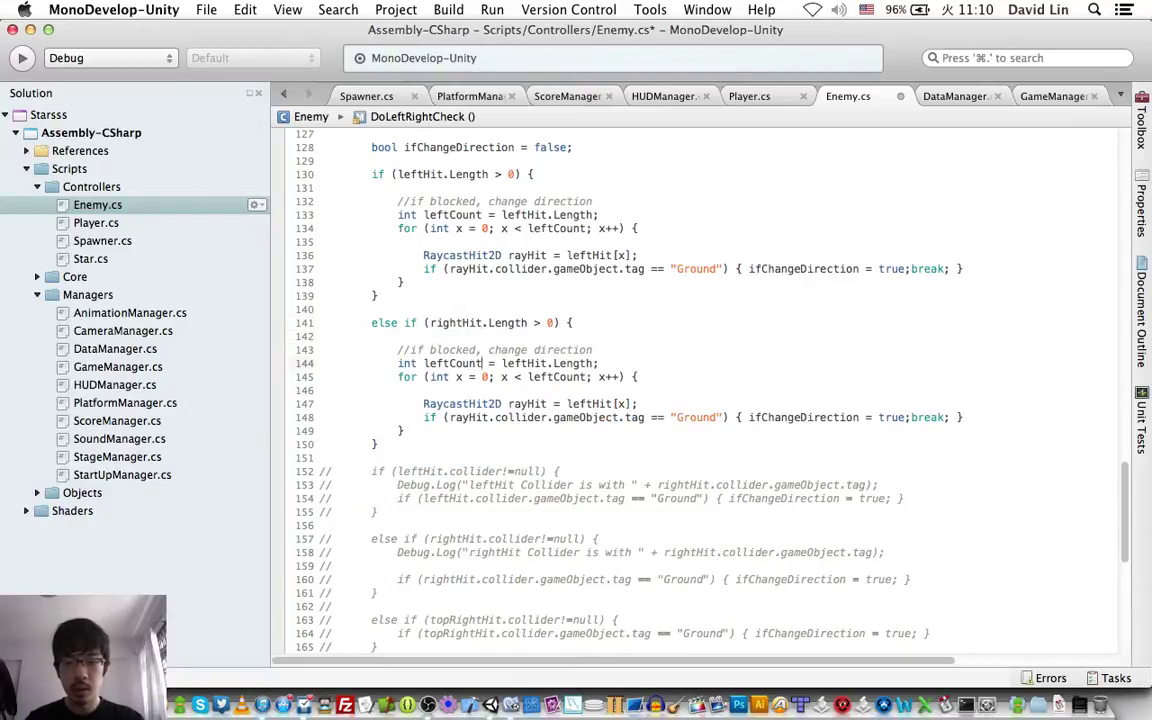
double_click(503, 363)
text(right)
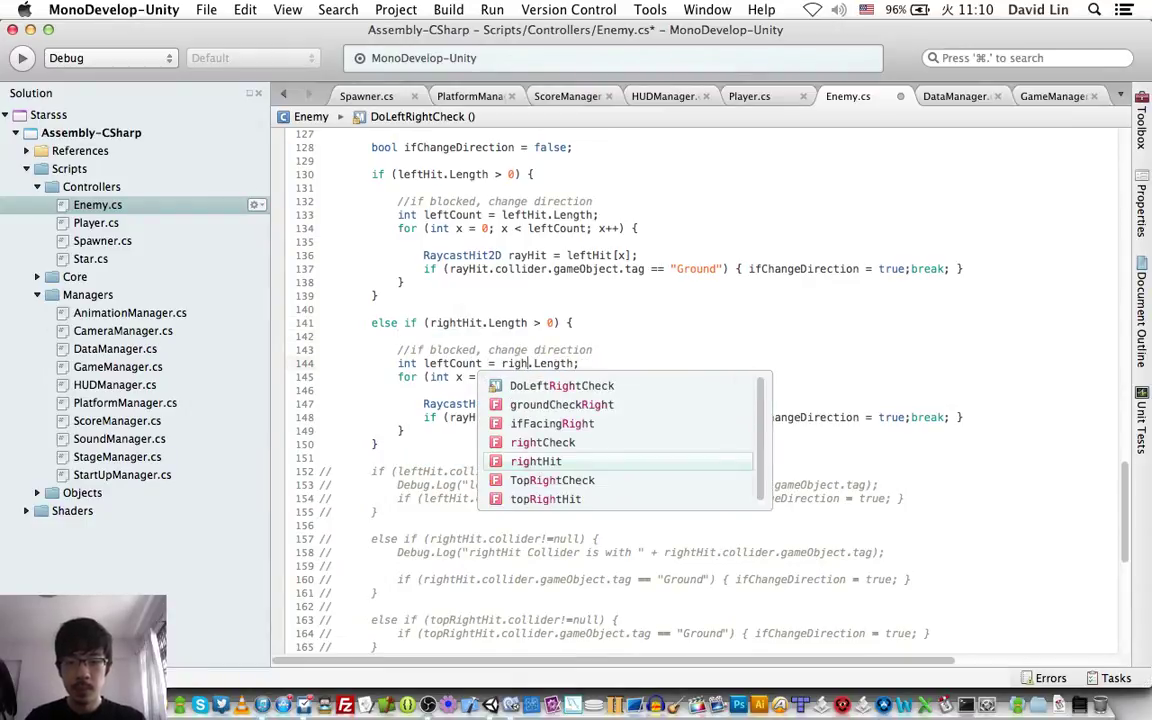
text(H)
key(Return)
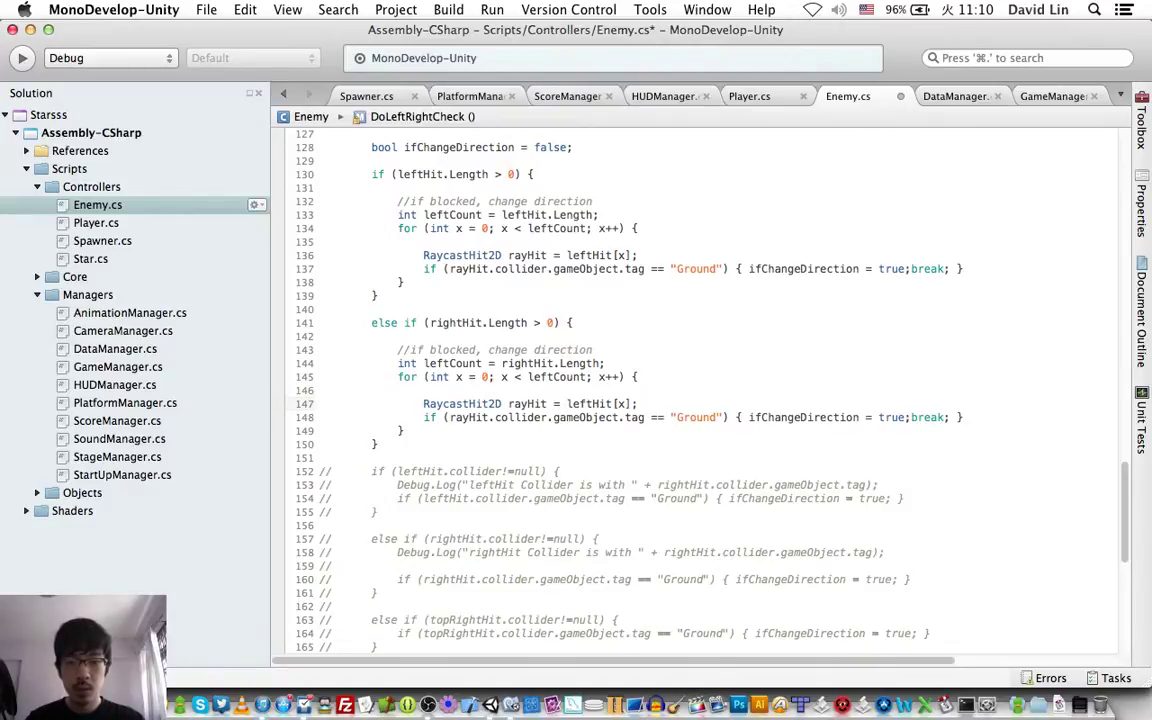
double_click(589, 403)
text(rightH)
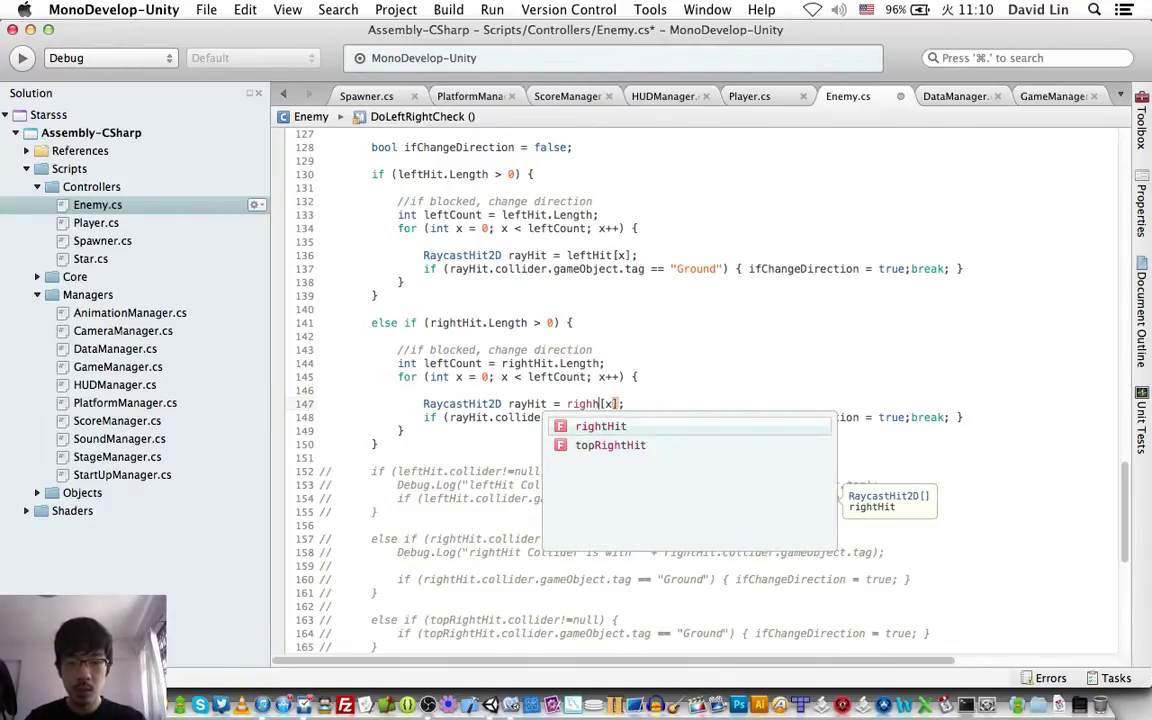
key(Return)
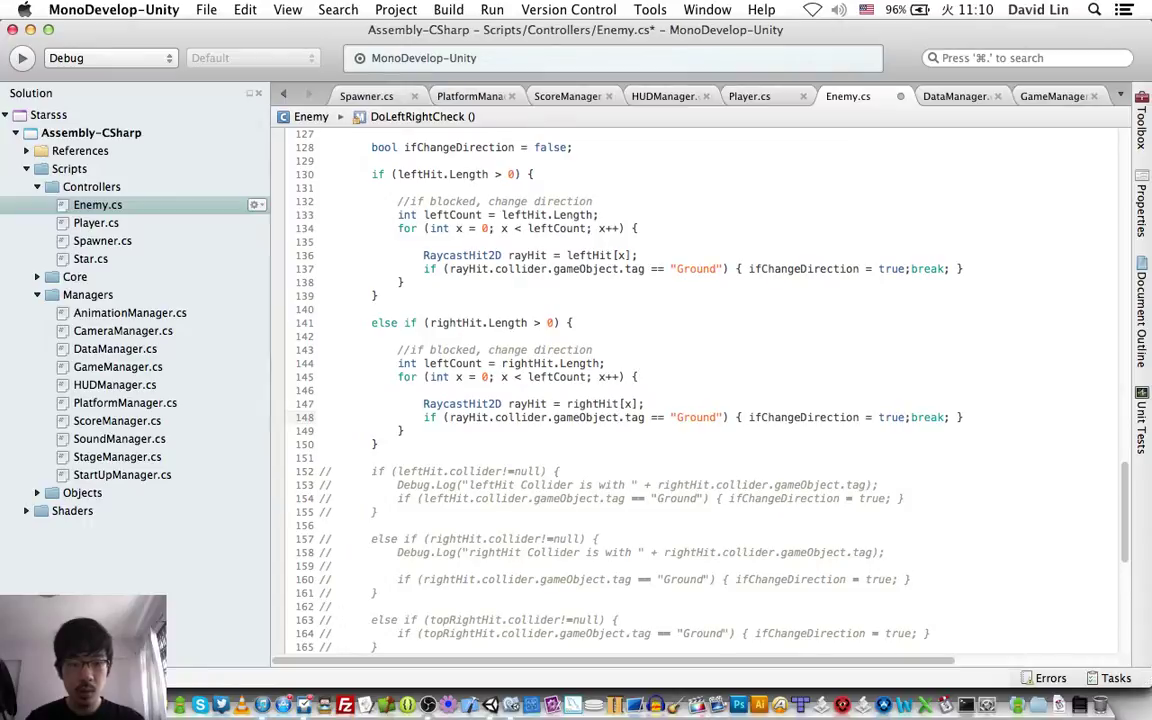
Step: Paste another copy of the leftHit check block below the rightHit branch
click(378, 444)
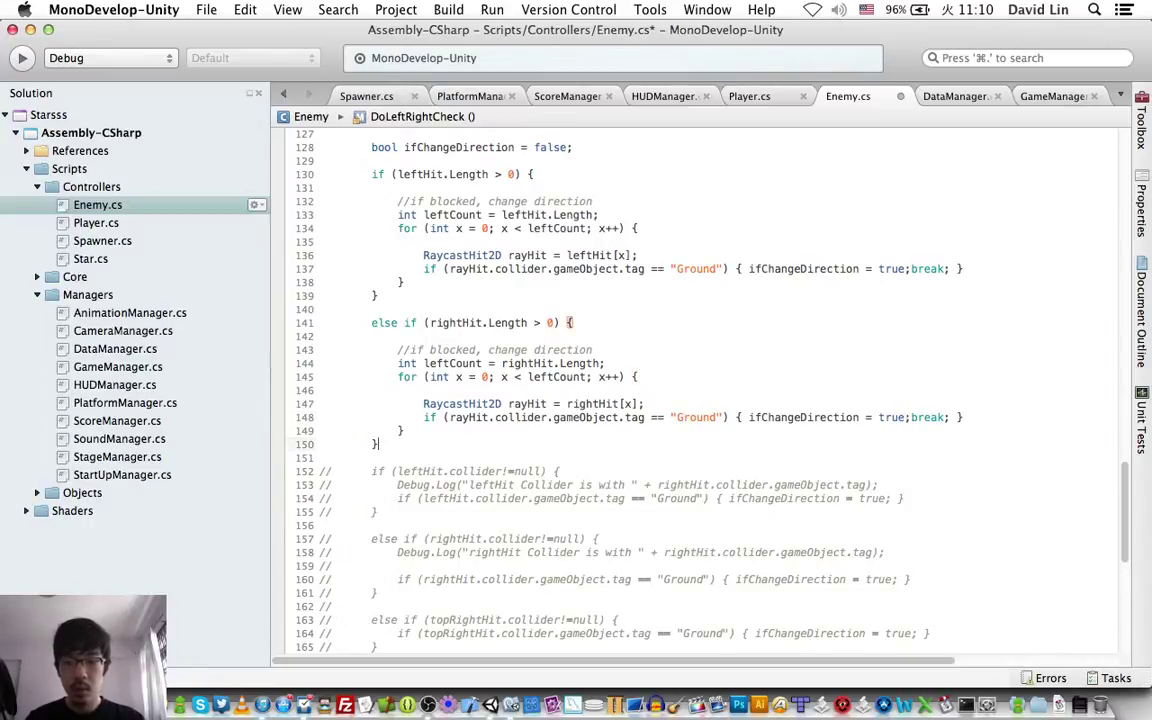
text(e)
key(BackSpace)
key(BackSpace)
key(Return)
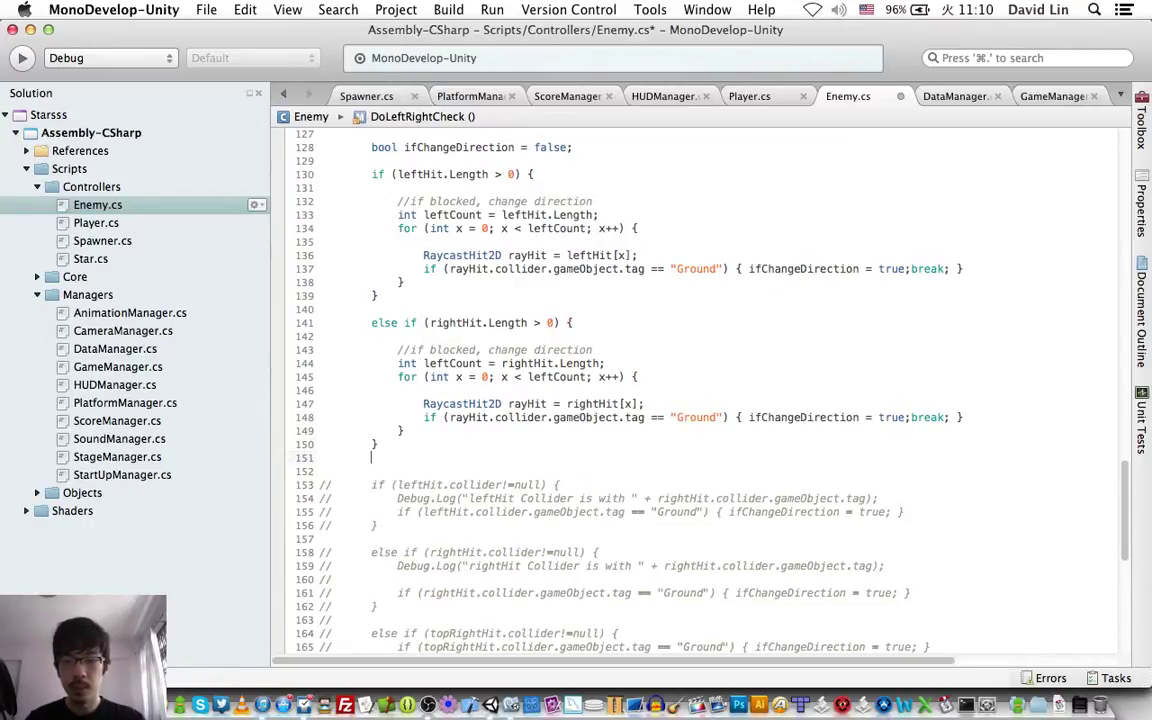
key(Return)
key(ctrl+v)
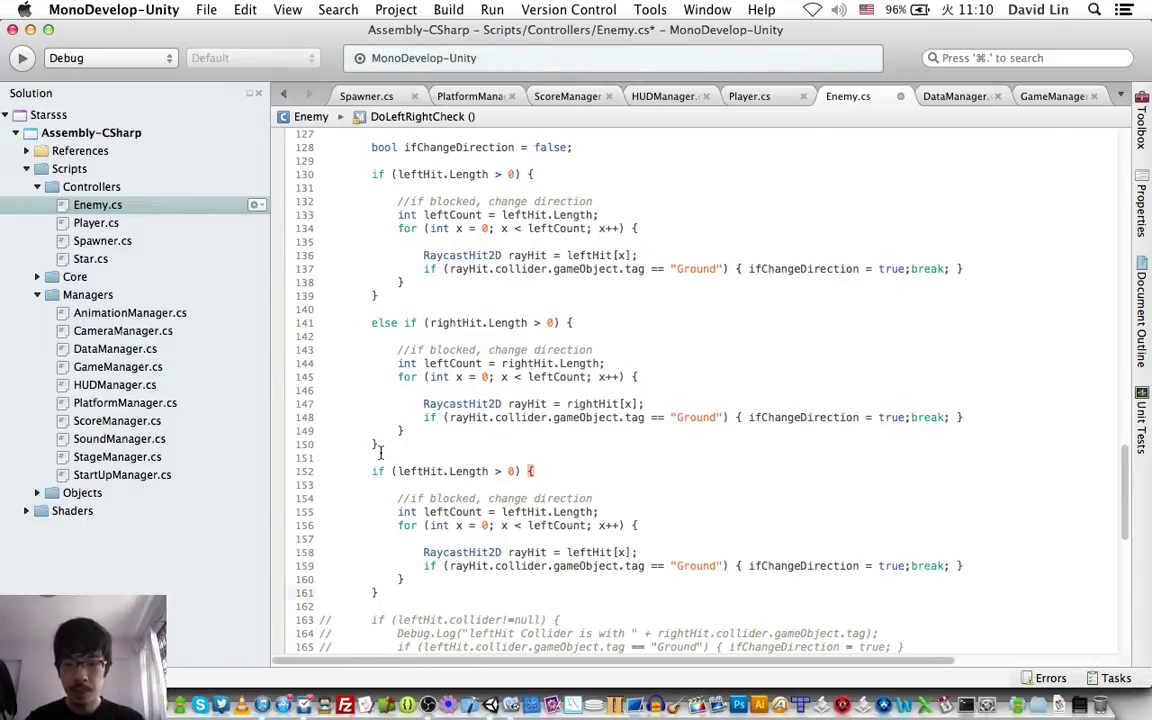
Step: Make the pasted block an else if branch using topRightHit in condition, count and rayHit
click(373, 471)
text(else)
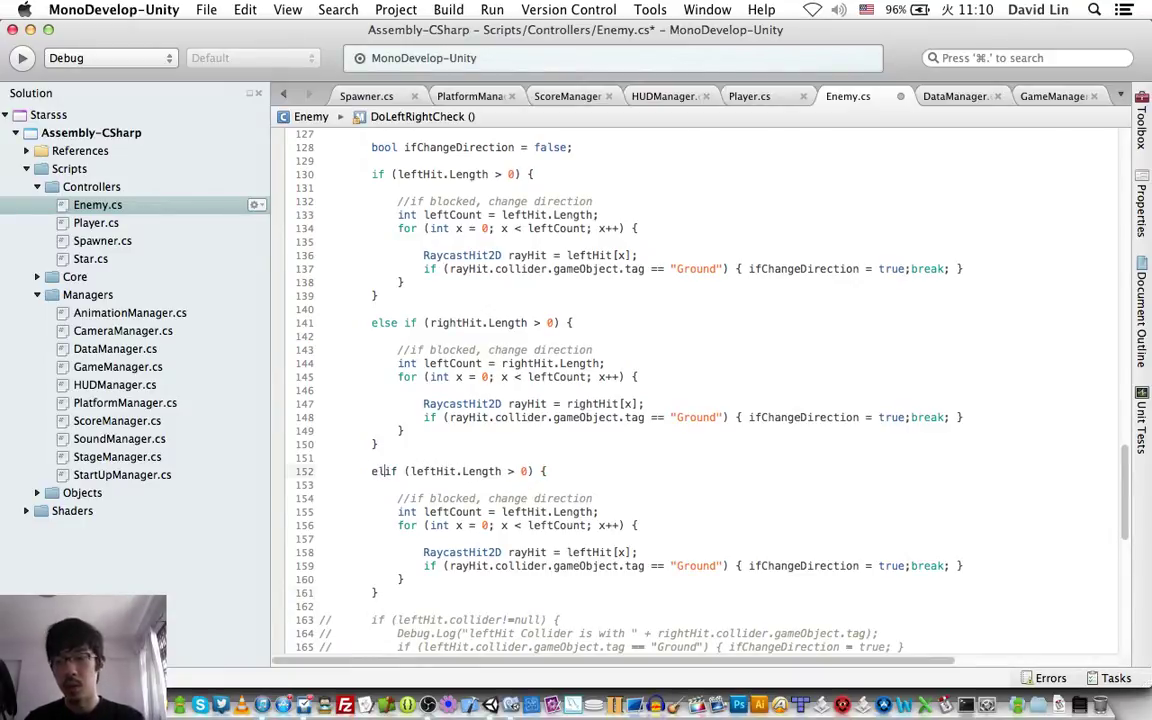
double_click(462, 471)
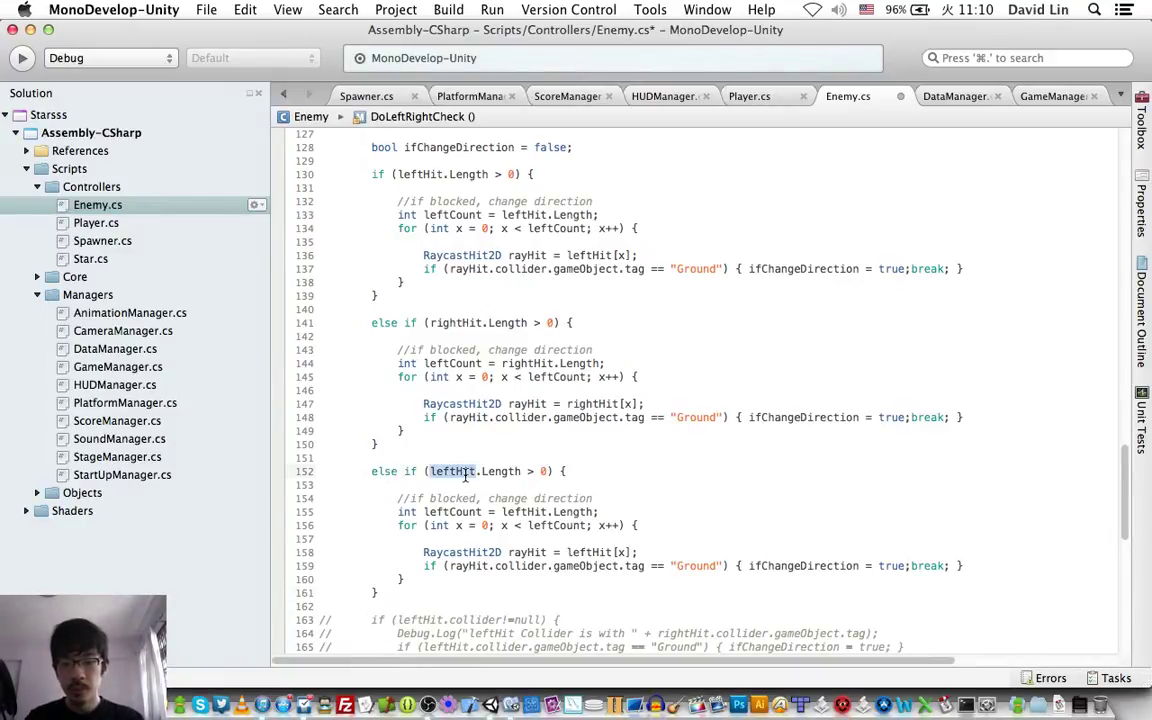
text(topri)
key(Return)
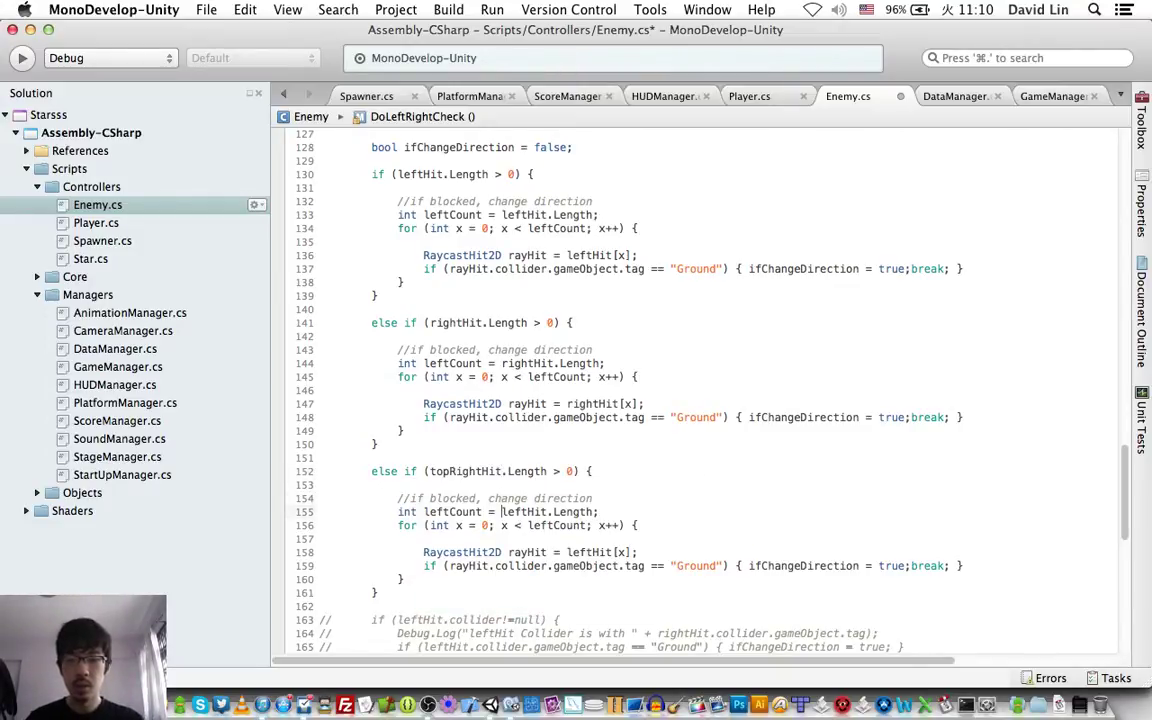
double_click(520, 511)
text(topri)
key(Return)
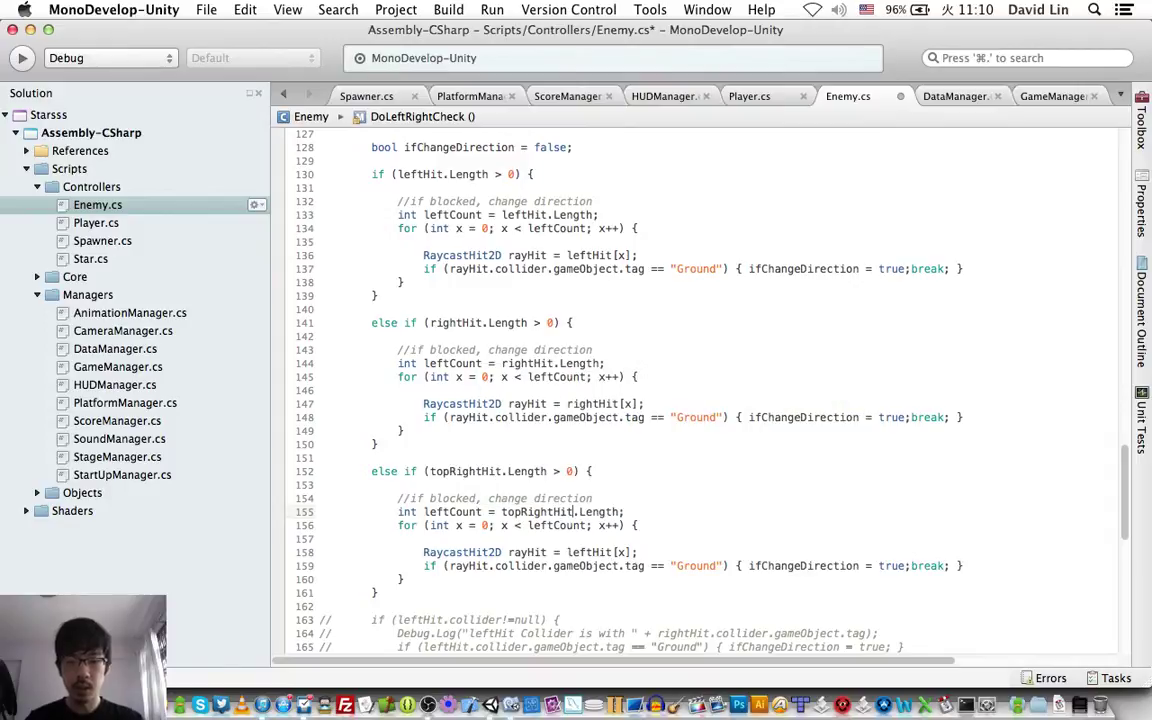
key(Down)
key(Down)
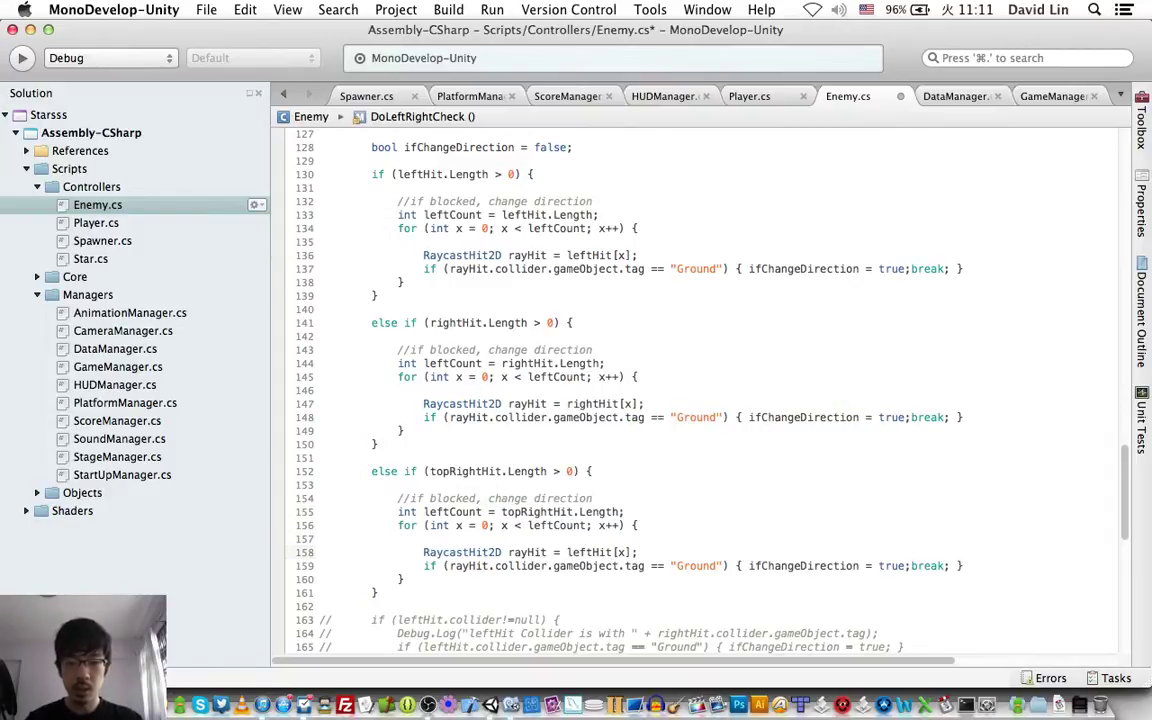
double_click(568, 552)
text(top)
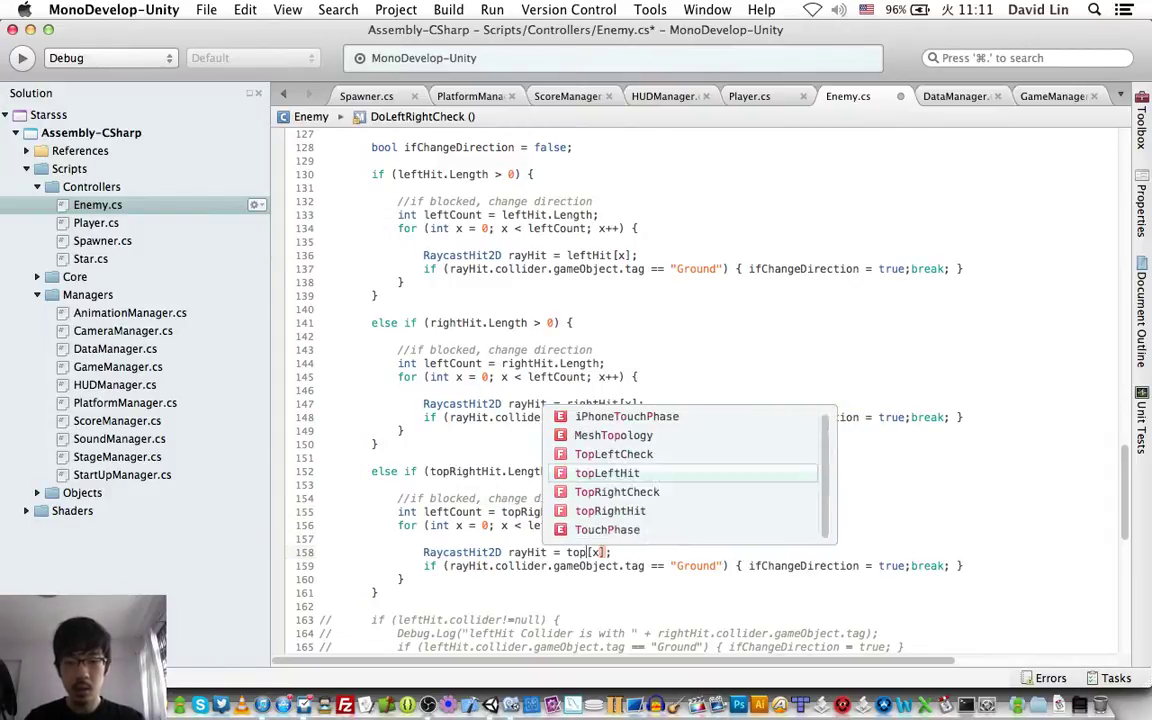
text(ri)
key(Return)
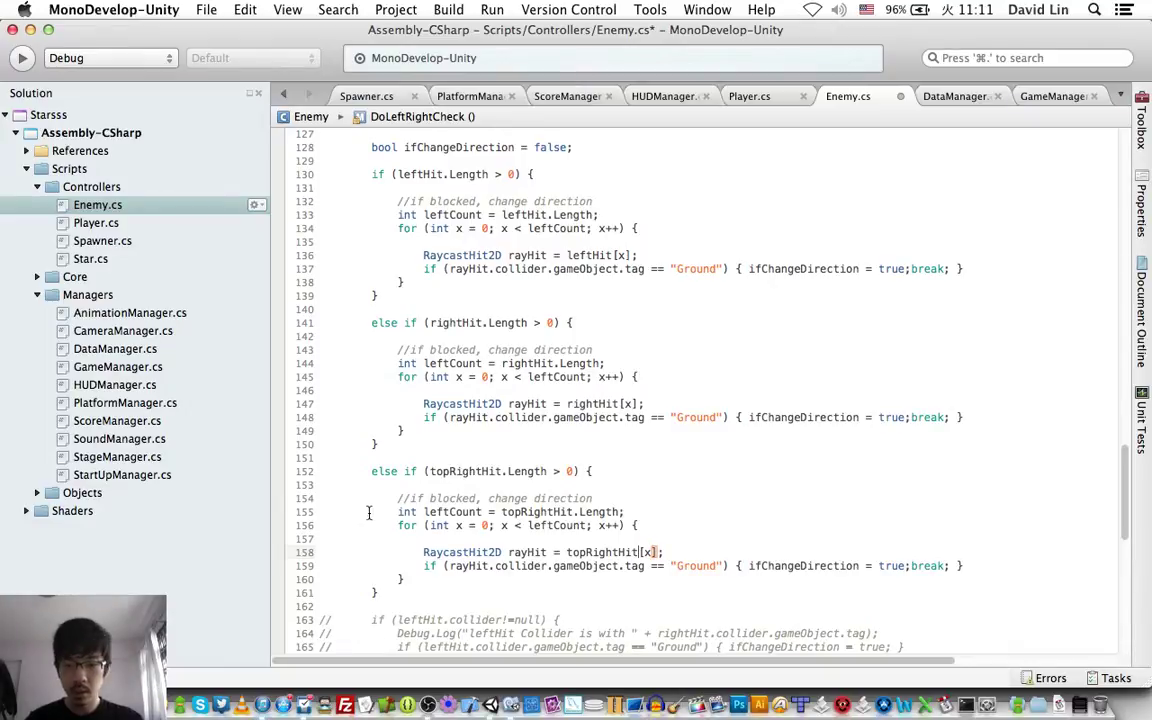
Step: Paste one more copy of the leftHit check block below the topRightHit branch
click(386, 592)
scroll(386, 593, down, 3)
key(Return)
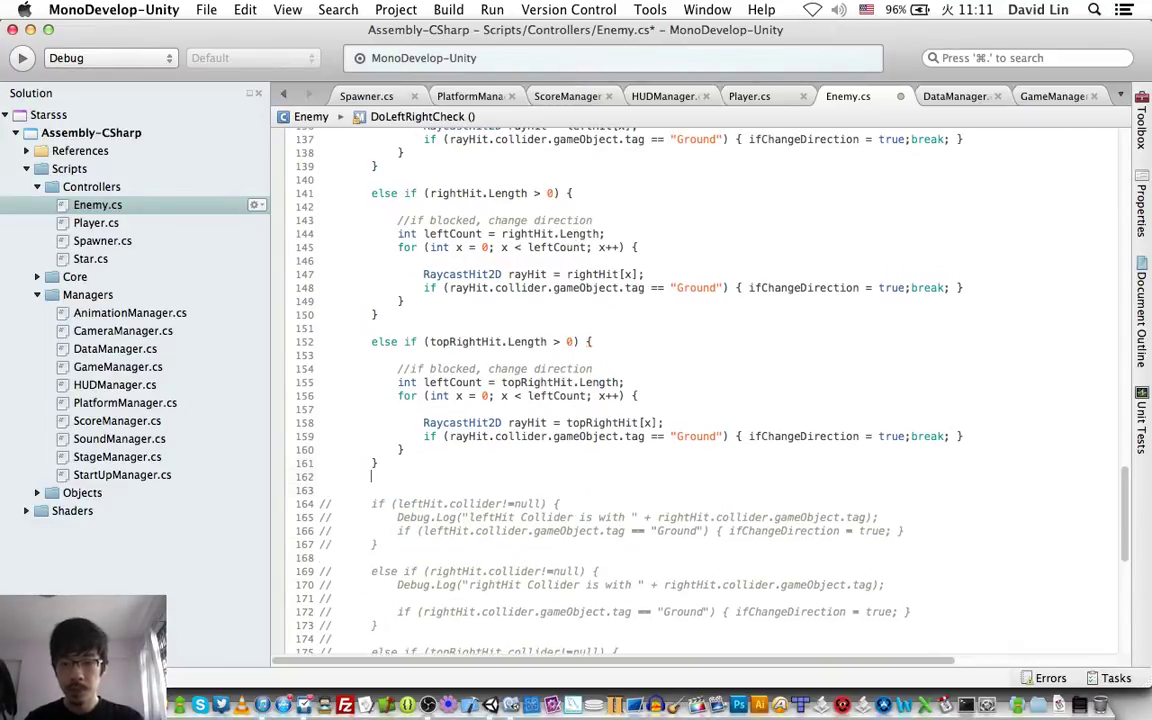
key(Return)
text(el)
key(BackSpace)
key(BackSpace)
text(if (leftHit.Length > 0) {  			//if blocked, change direction 			int leftCount = leftHit.Length; 			for (int x = 0; x < leftCount; x++) {  				RaycastHit2D rayHit = leftHit[x]; 				if (rayHit.collider.gameObject.tag == "Ground") { ifChangeDirection = true;break; } 			} 		})
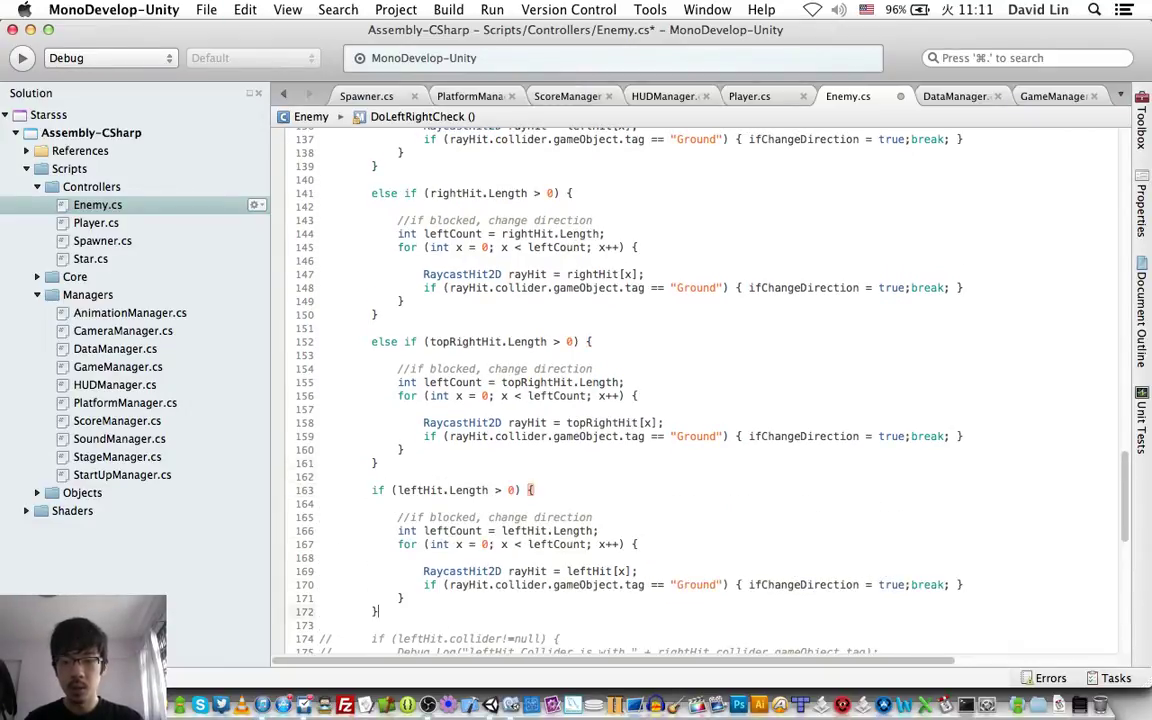
Step: Make the last copy an else if branch on topLeftHit, save Enemy.cs, and return to Unity
click(373, 490)
text(el)
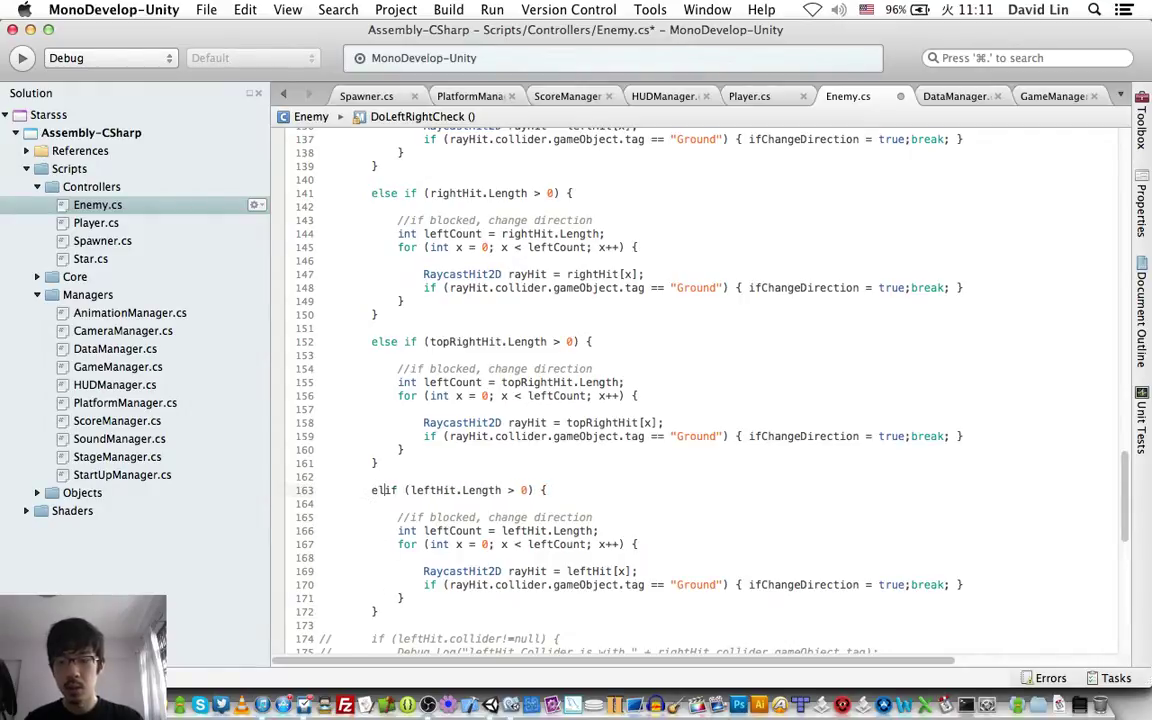
text(se)
double_click(452, 490)
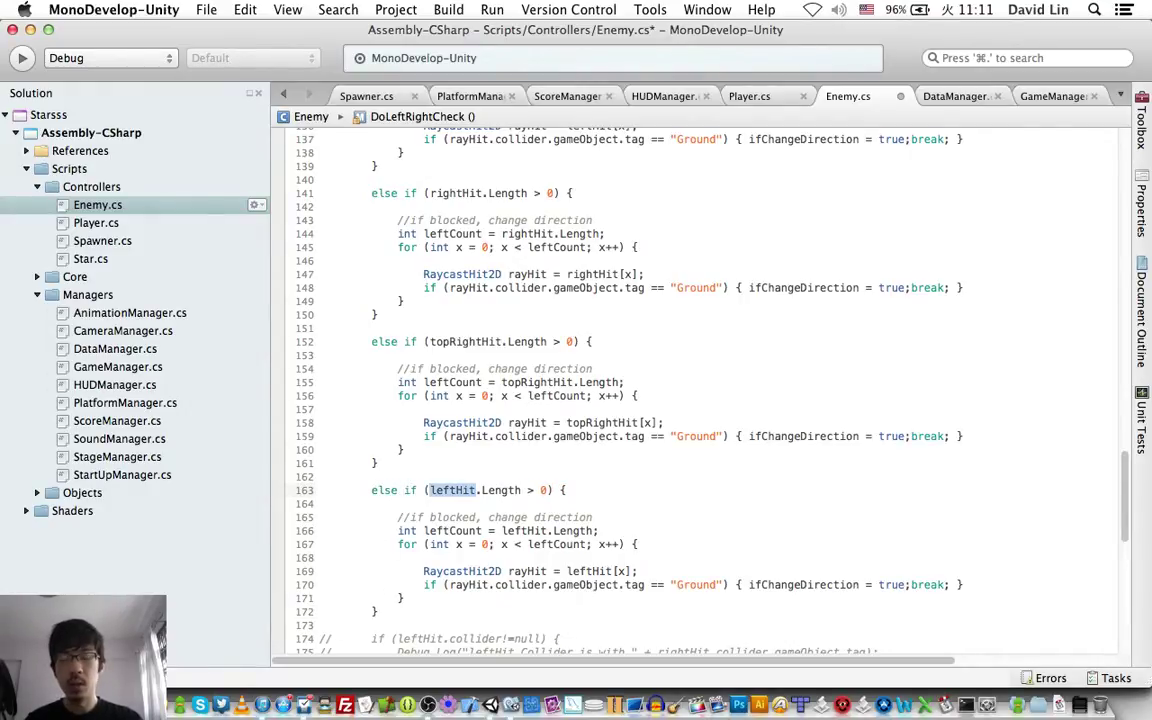
text(tople)
key(Return)
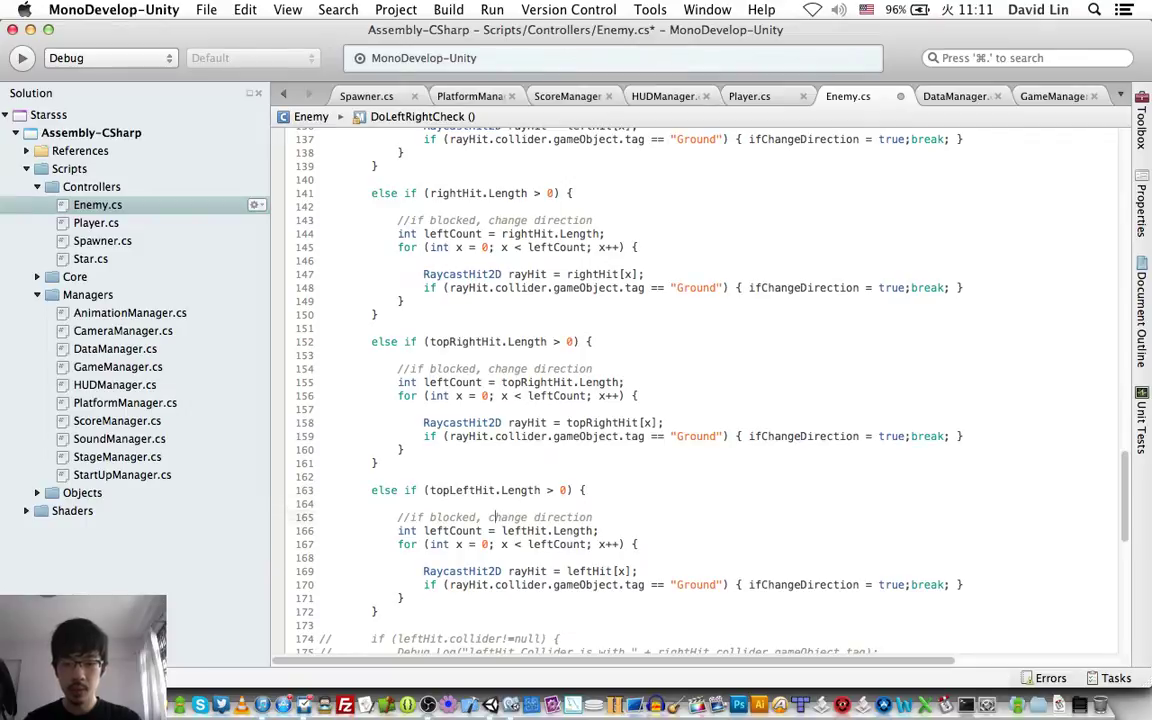
double_click(522, 530)
text(tople)
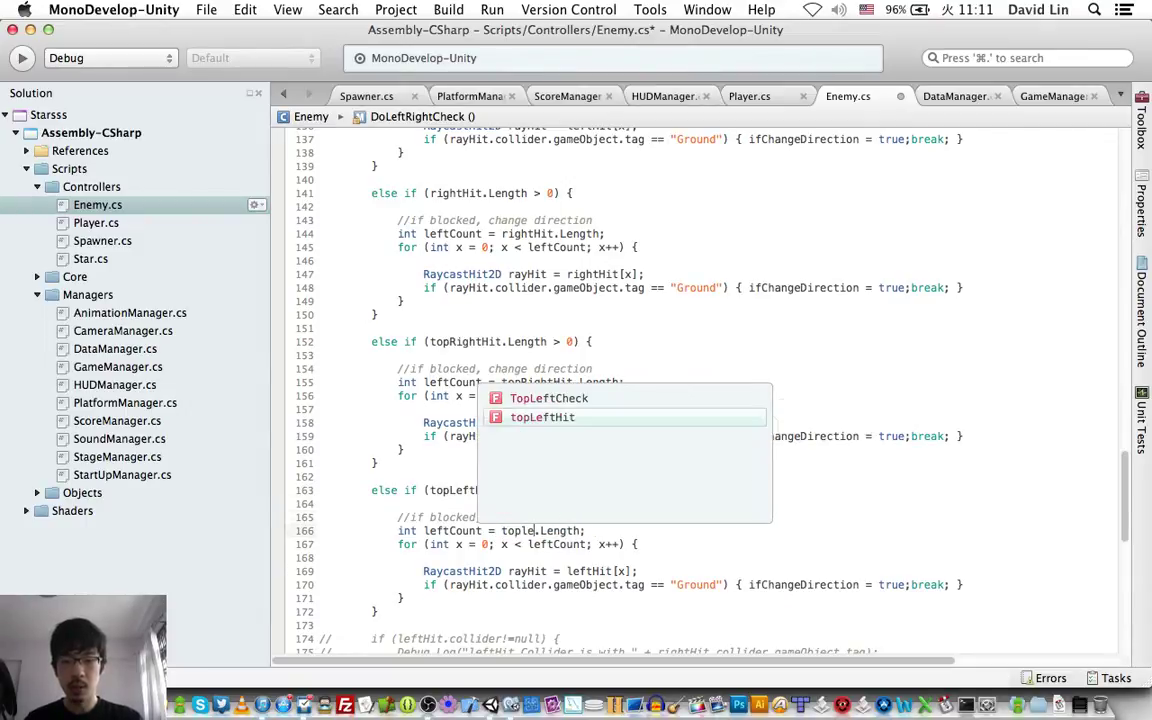
key(Return)
double_click(567, 571)
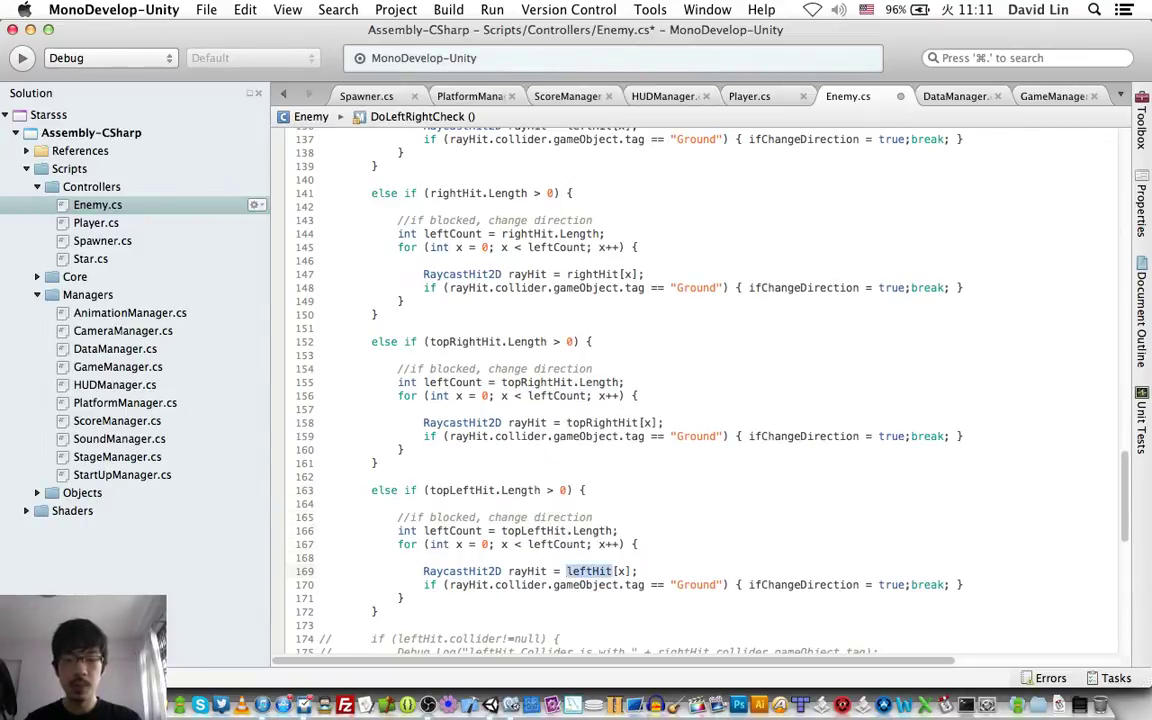
text(tople)
key(Return)
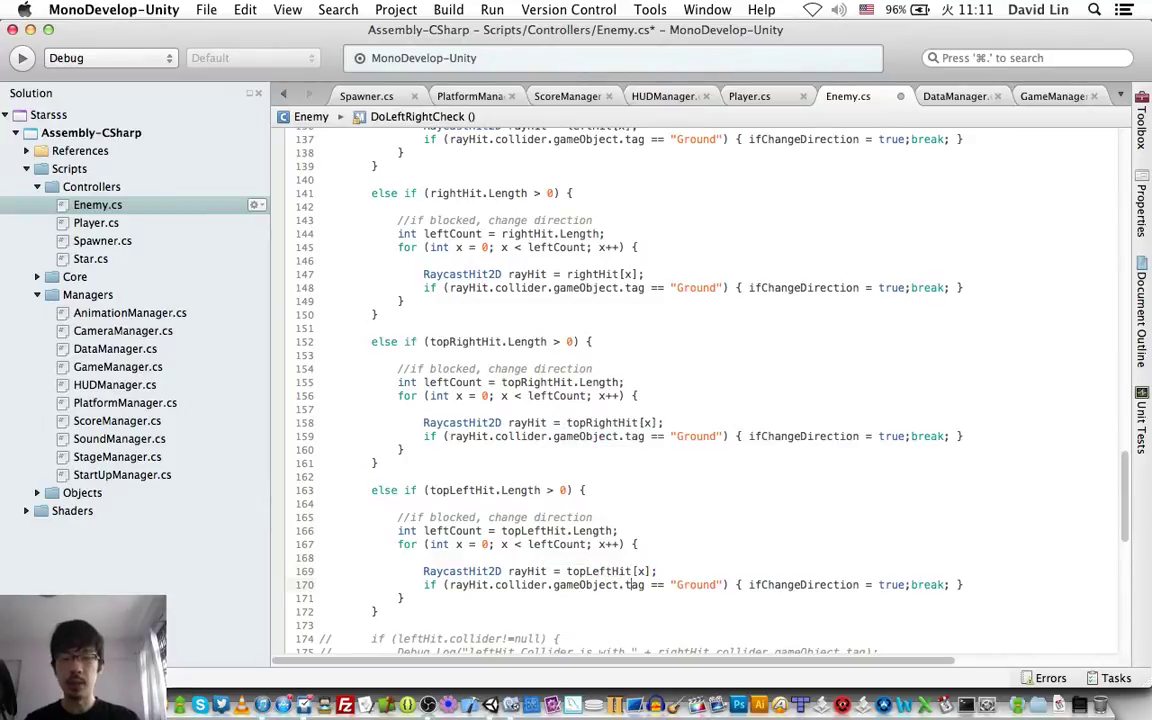
key(super+s)
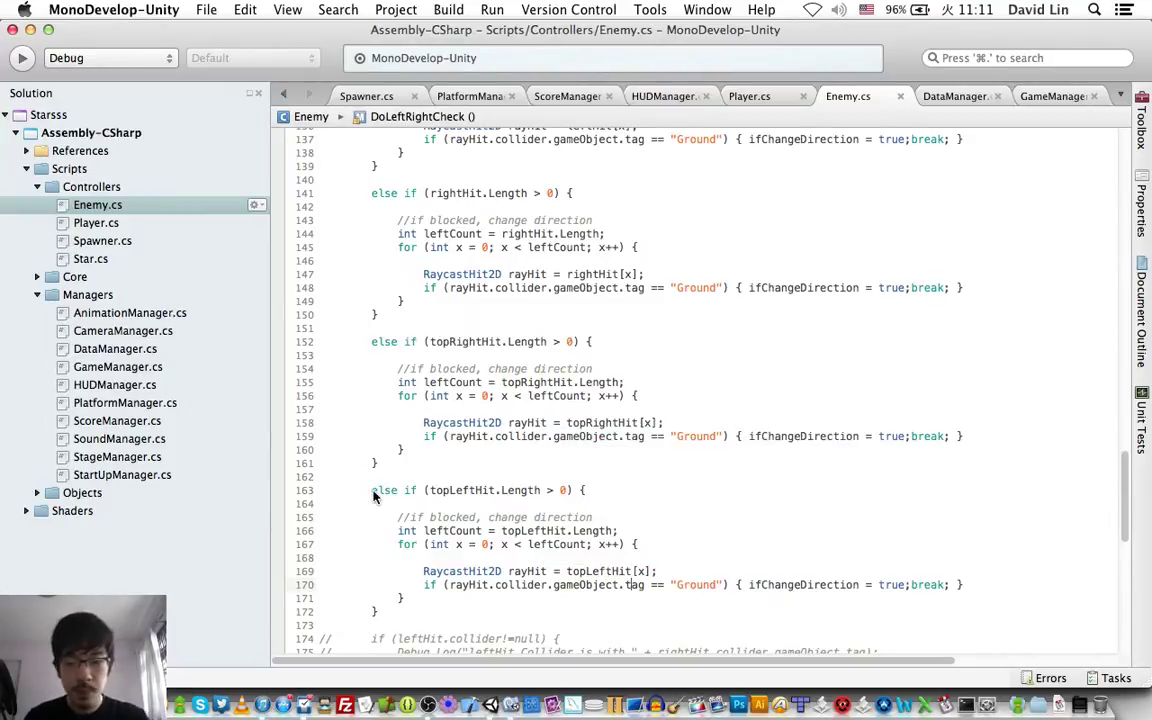
key(super+Tab)
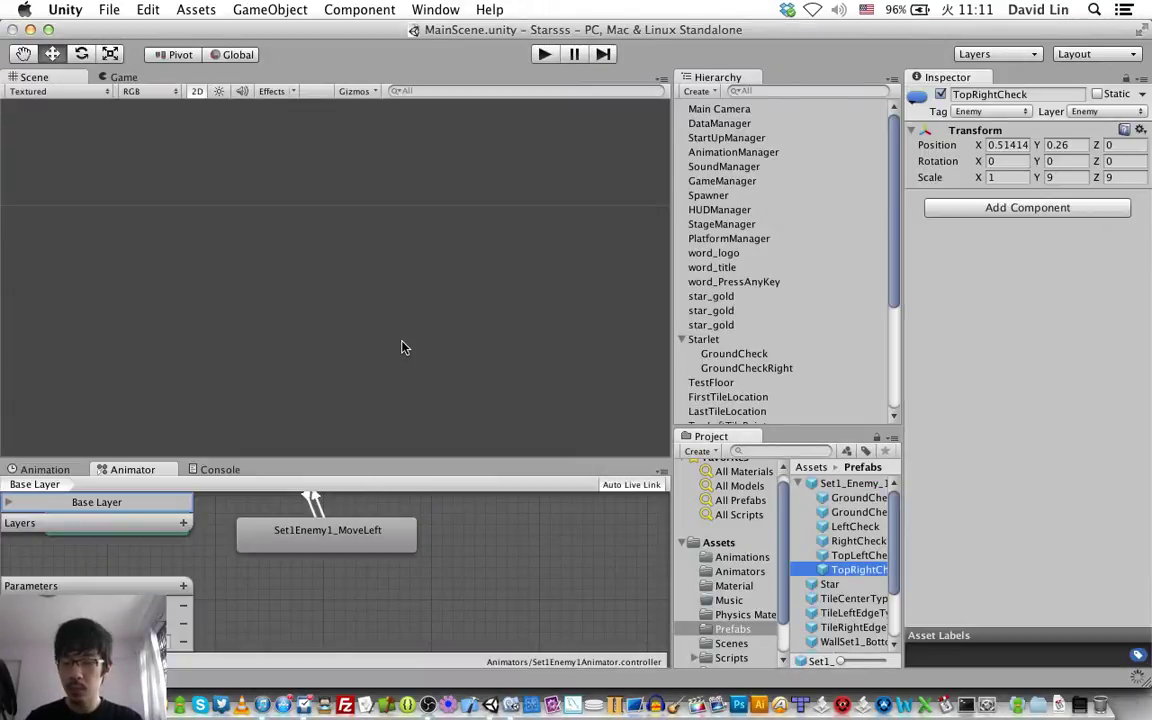
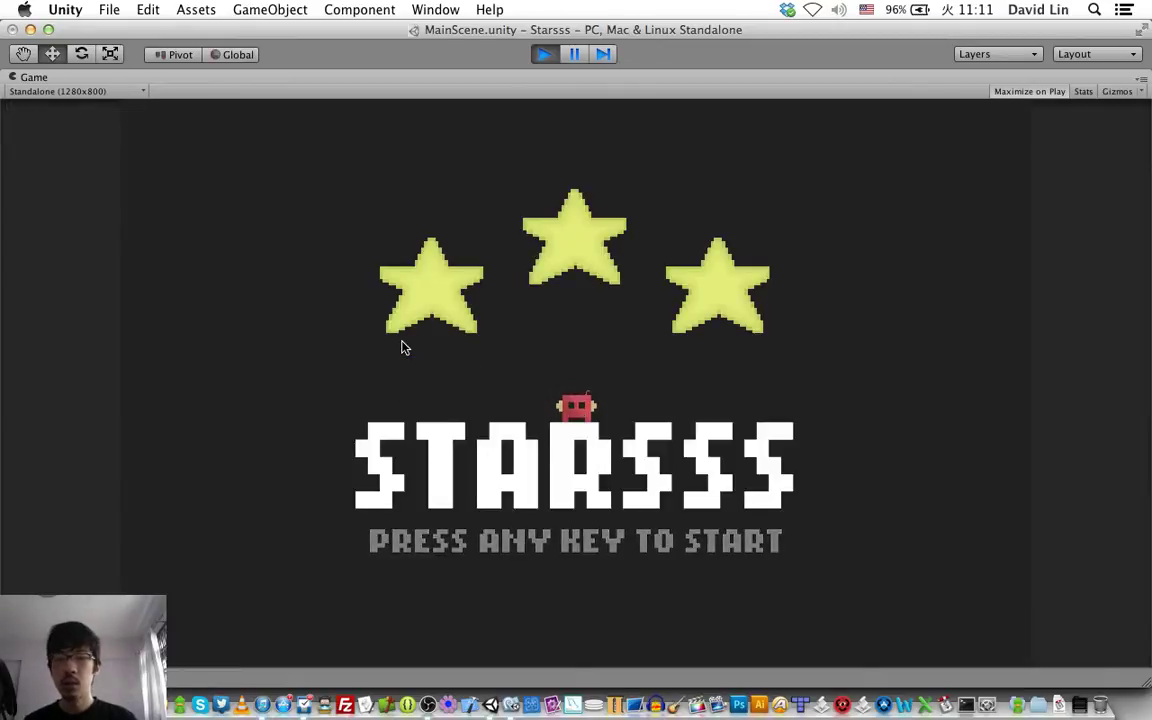
Step: Start level 1 of Starsss and move the player left, right and up onto the higher platform
key(space)
key(Right)
key(Right)
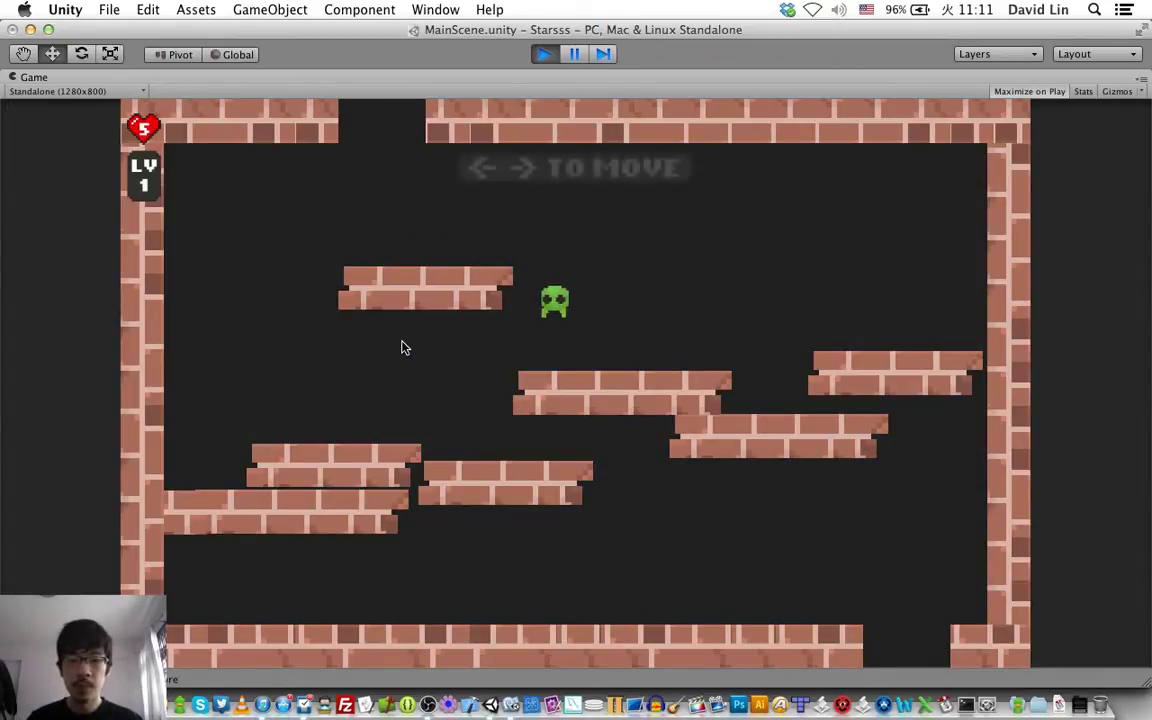
key(Right)
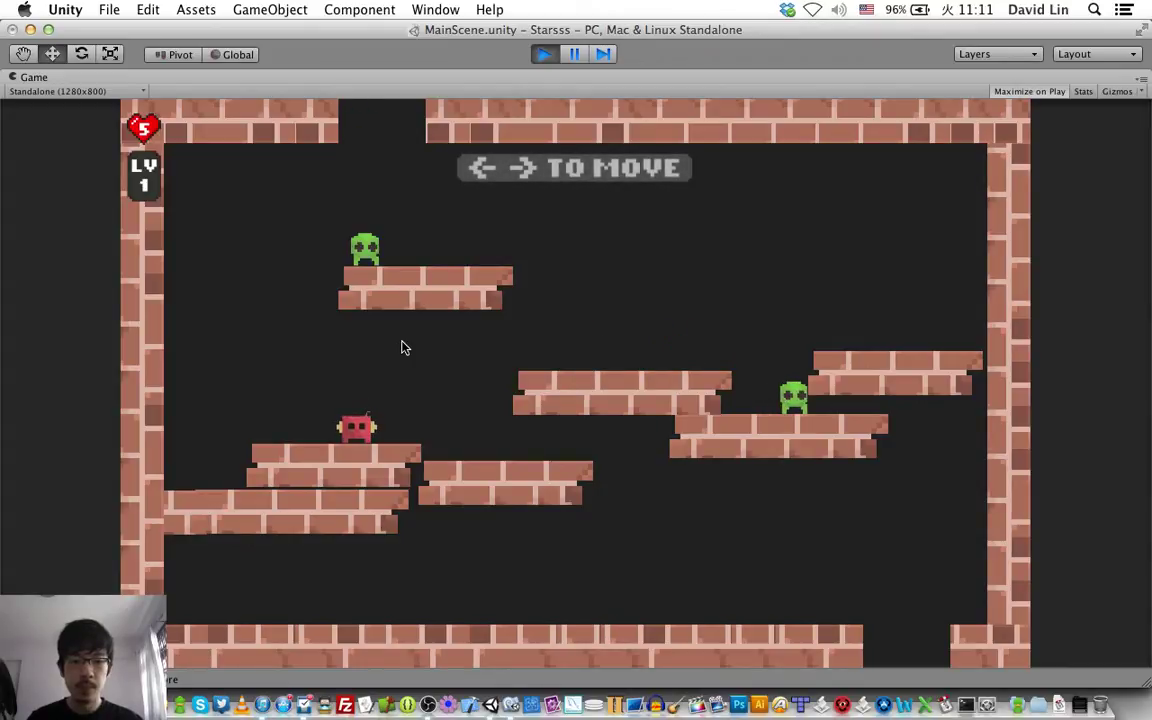
key(Left)
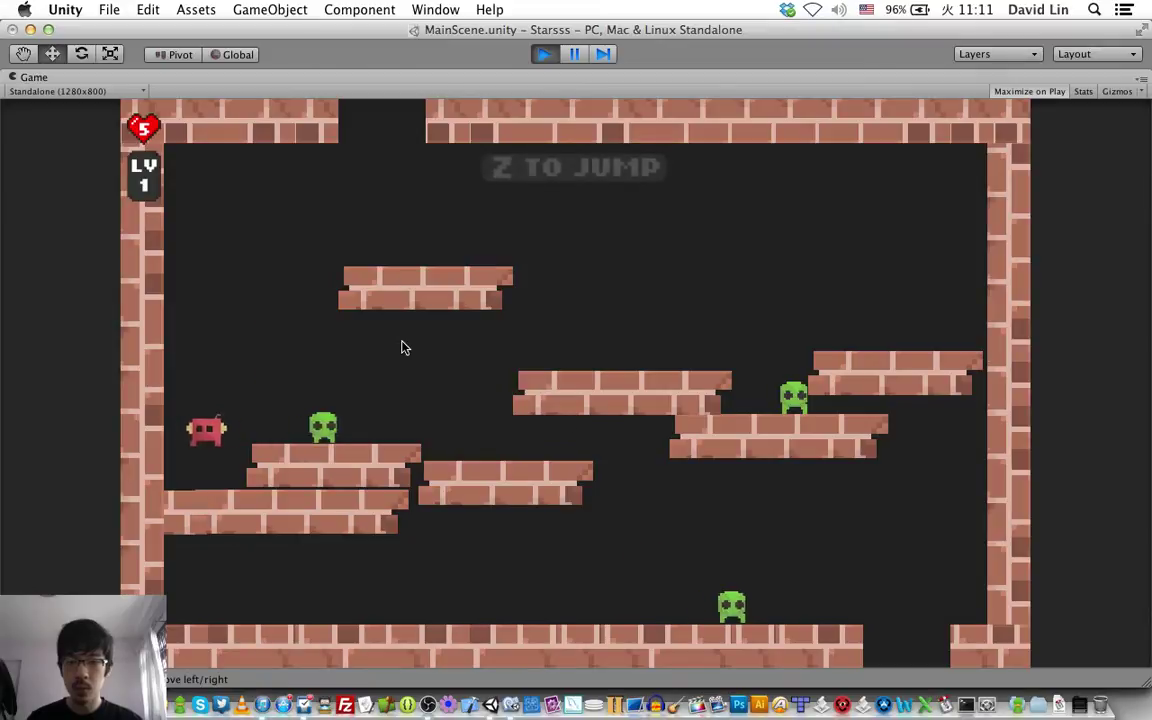
key(Right)
key(z)
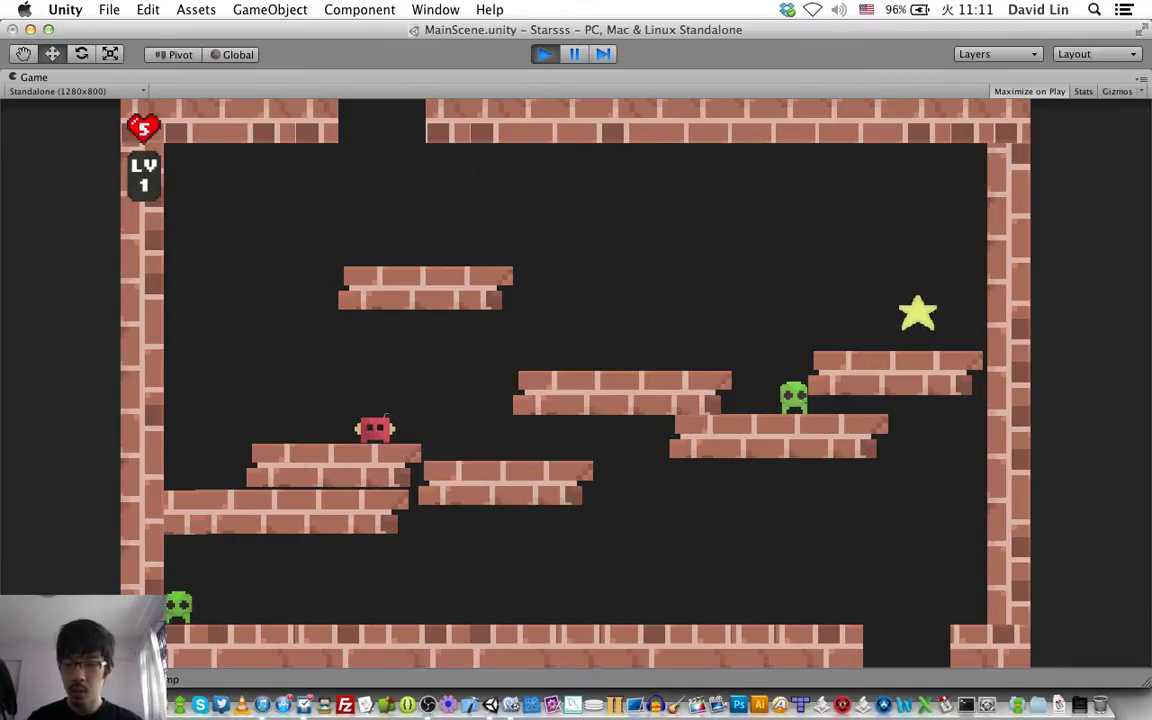
Step: Review the debug logs in the Console, close it, and stop play mode
click(120, 680)
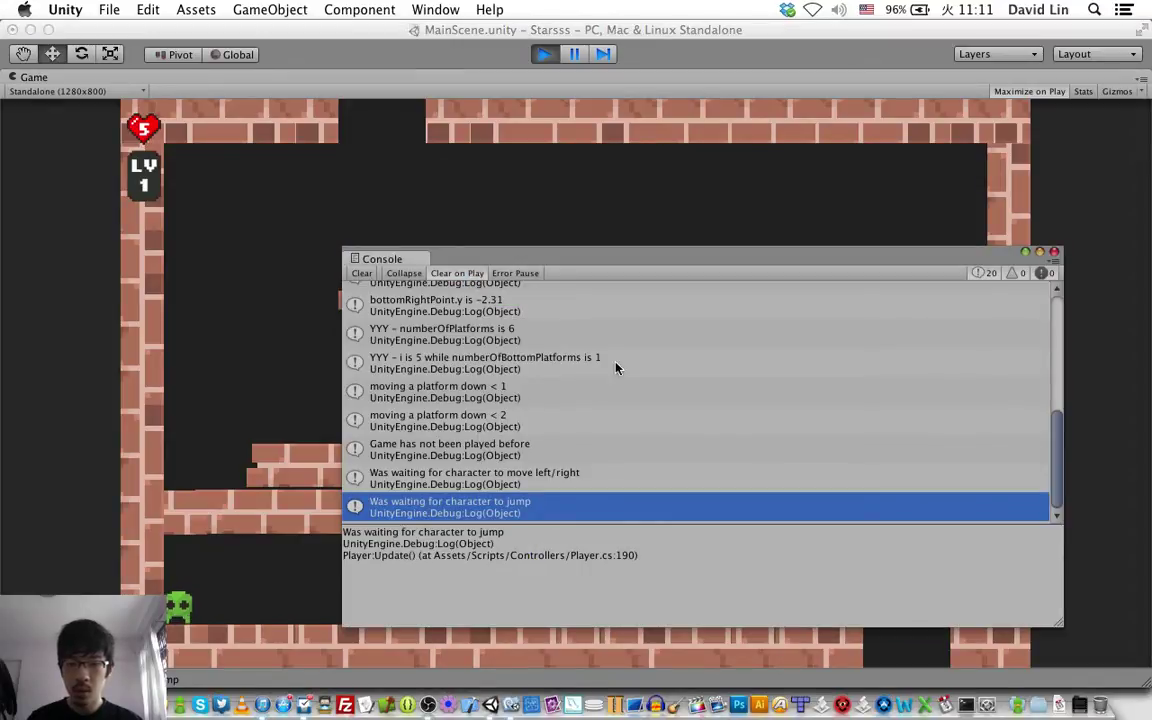
click(1055, 252)
key(super+p)
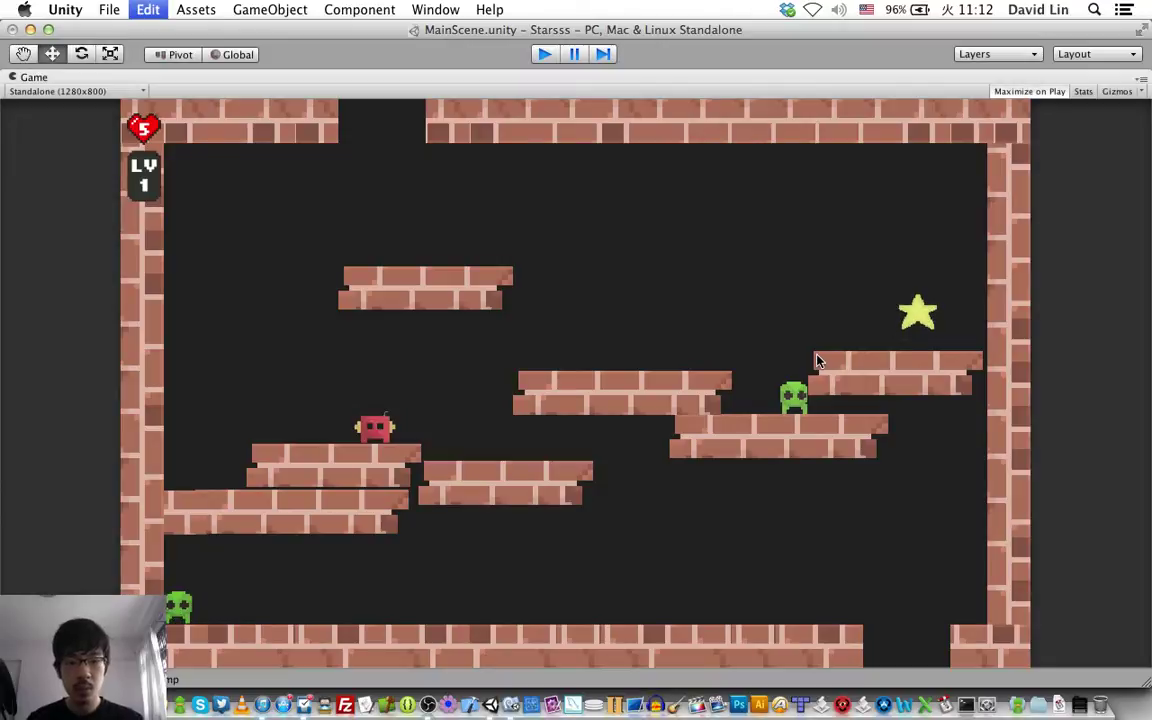
Step: Bring up Enemy.cs in MonoDevelop and scroll to DoLeftRightCheck's four RaycastAll declarations
key(super+Tab)
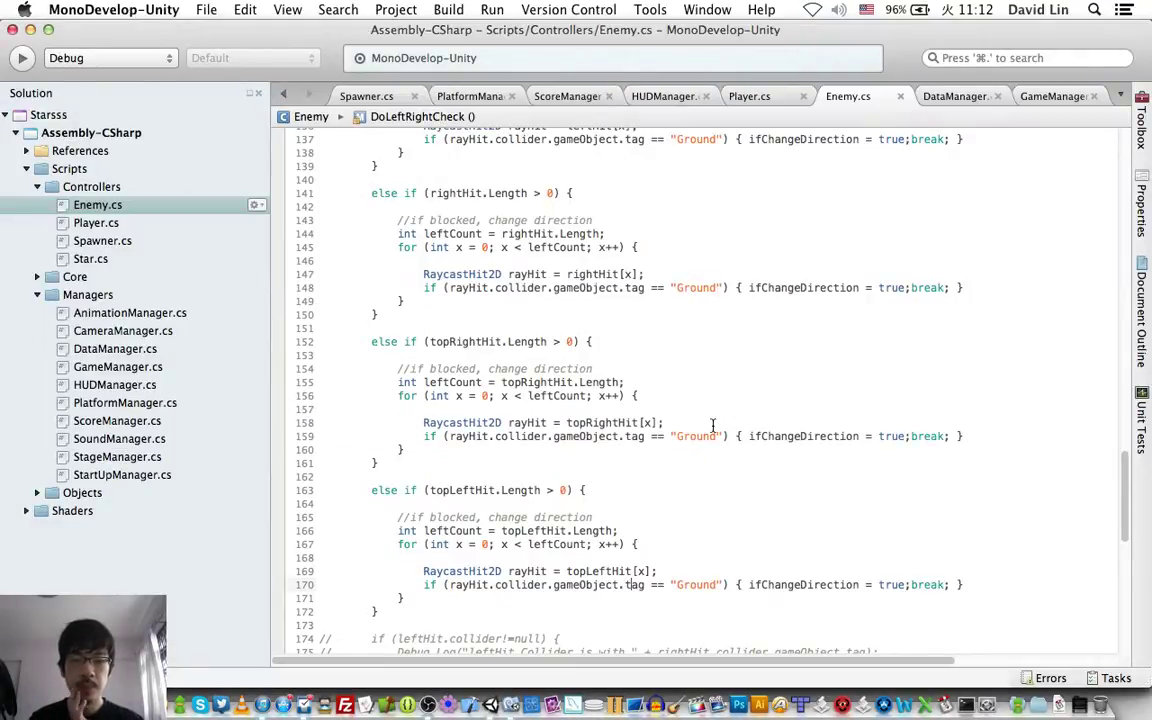
scroll(713, 426, down, 5)
scroll(713, 426, down, 5)
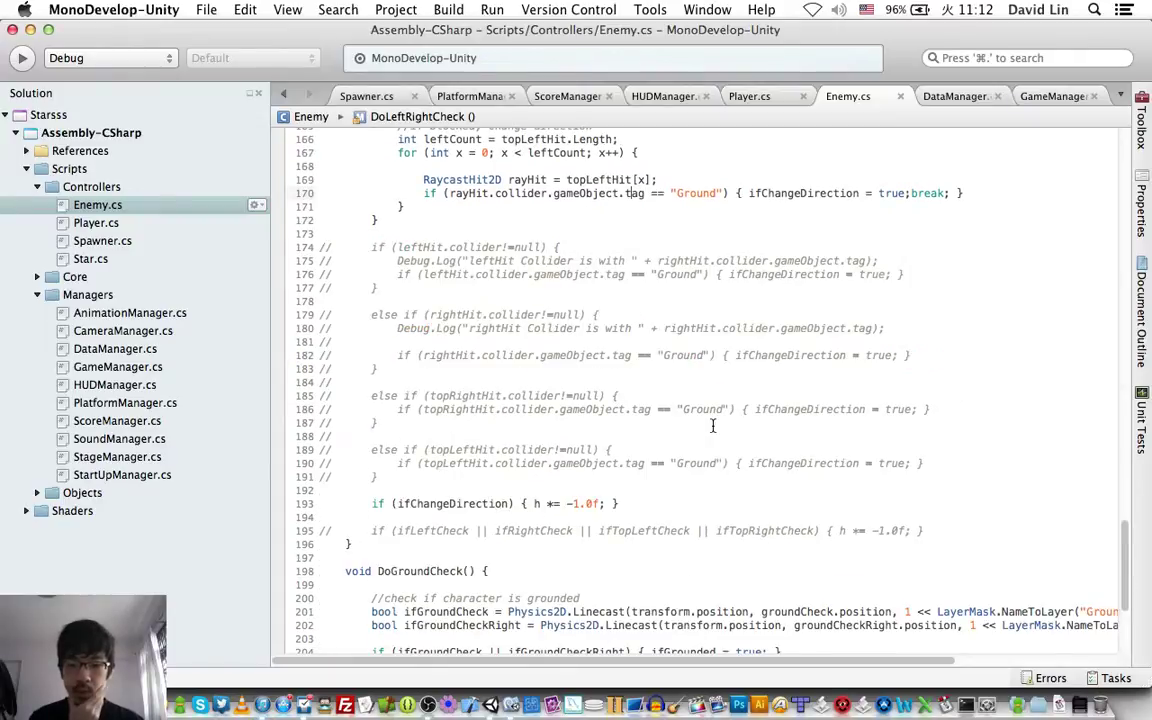
scroll(713, 426, up, 2)
scroll(713, 426, up, 2)
scroll(713, 426, up, 2)
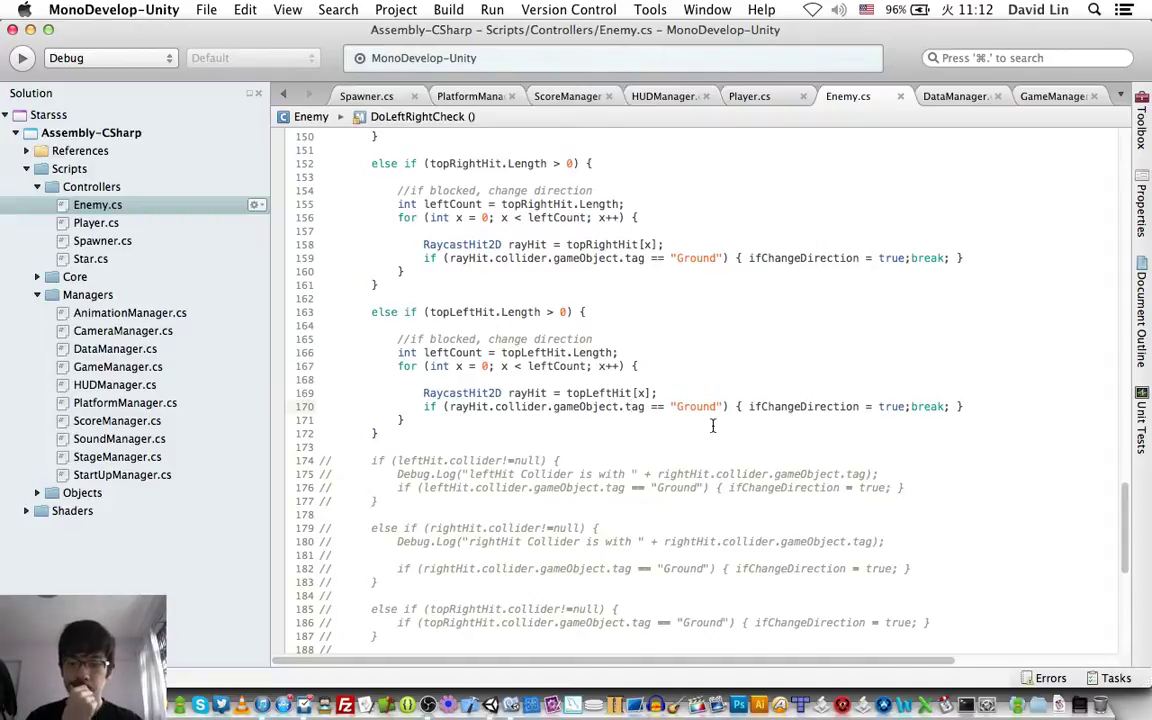
scroll(713, 426, up, 6)
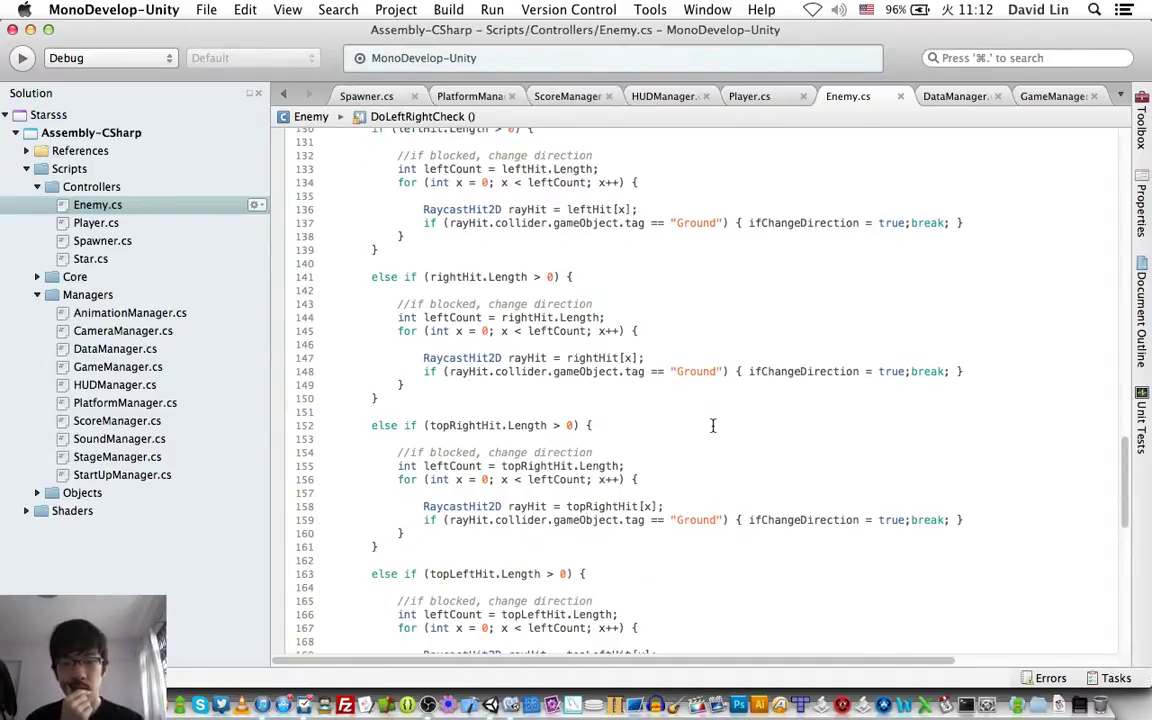
scroll(713, 426, up, 5)
scroll(713, 426, up, 2)
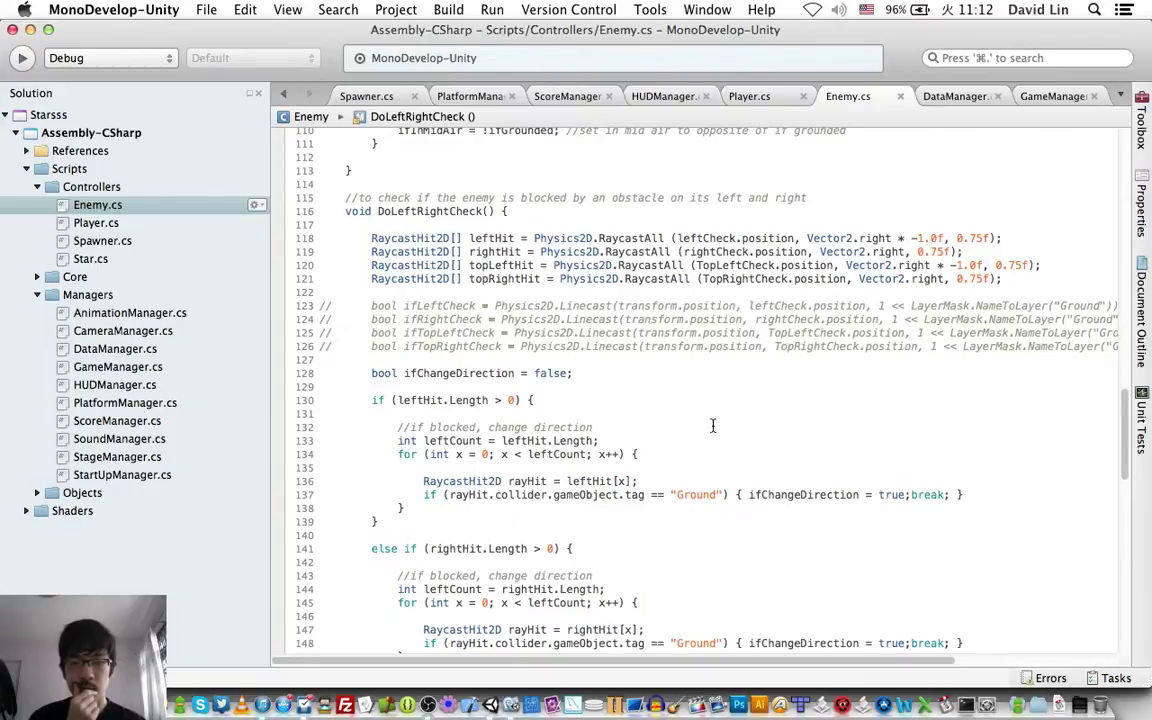
Step: Change the RaycastAll distances on lines 118–121 from 0.75f to 0.5f and save
click(976, 238)
key(BackSpace)
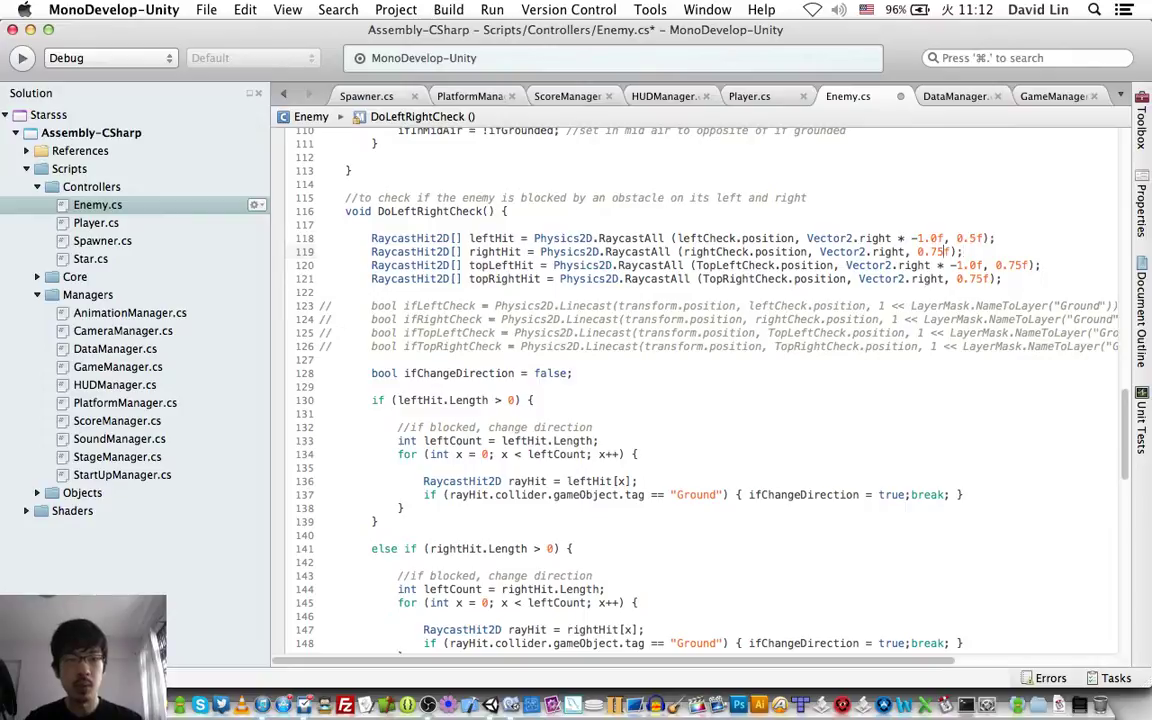
click(938, 252)
key(BackSpace)
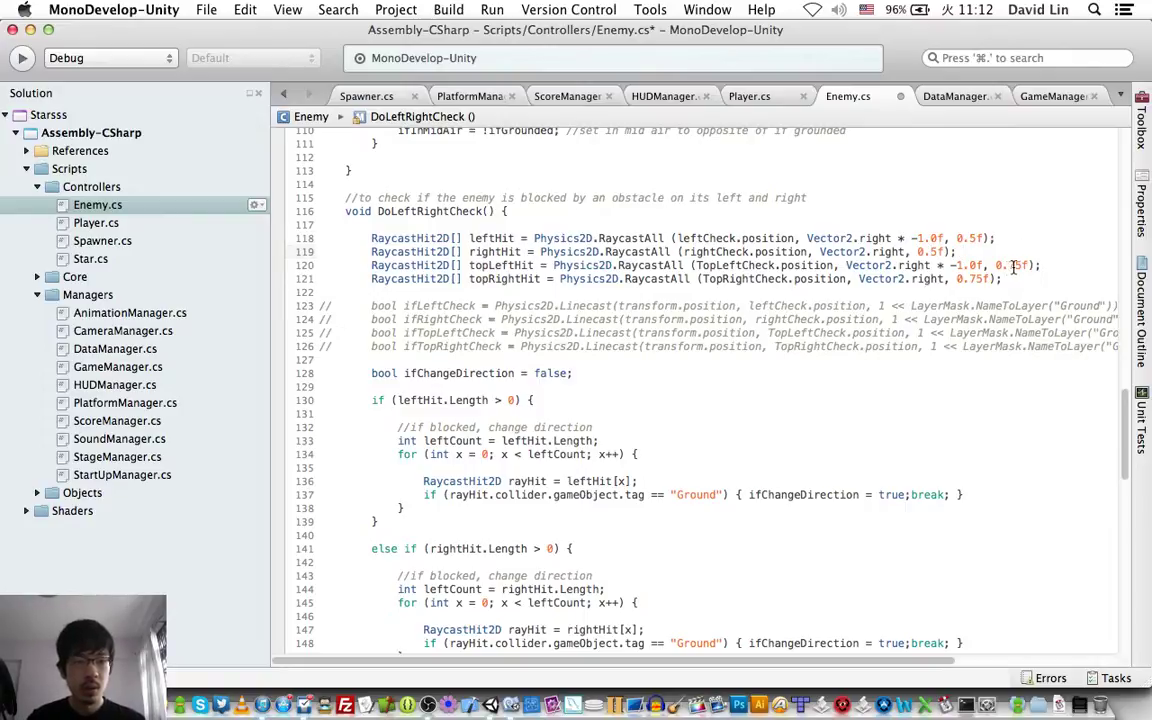
click(1013, 265)
key(BackSpace)
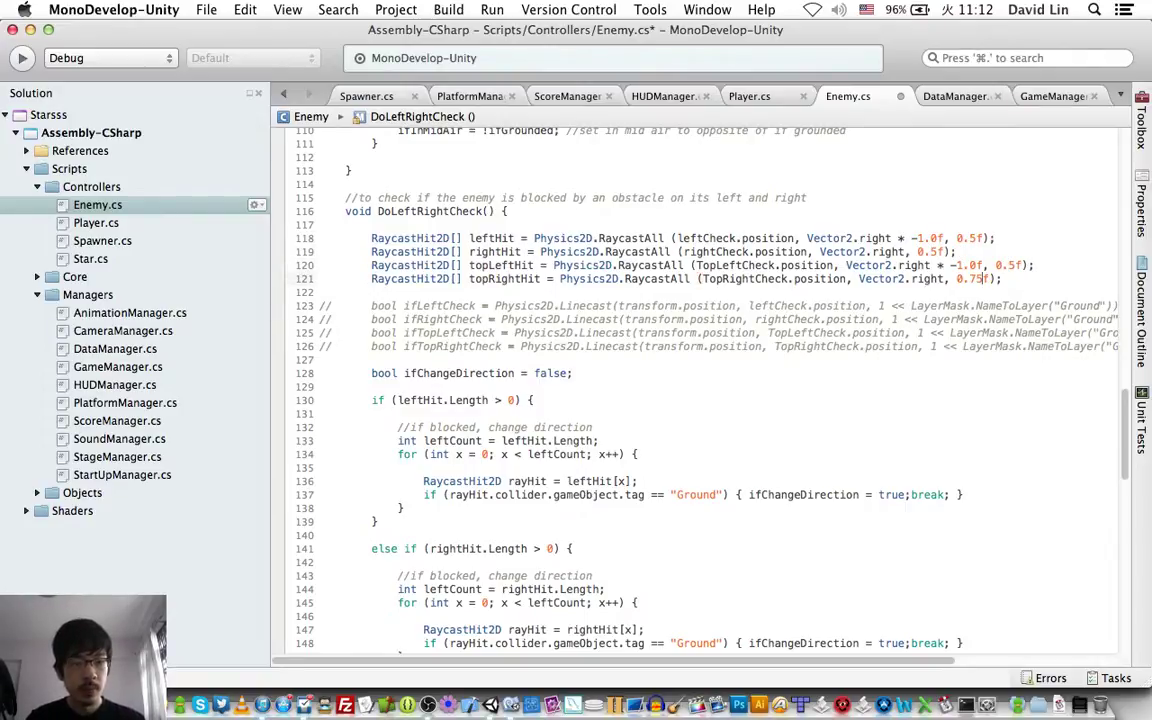
click(975, 279)
key(BackSpace)
key(cmd+s)
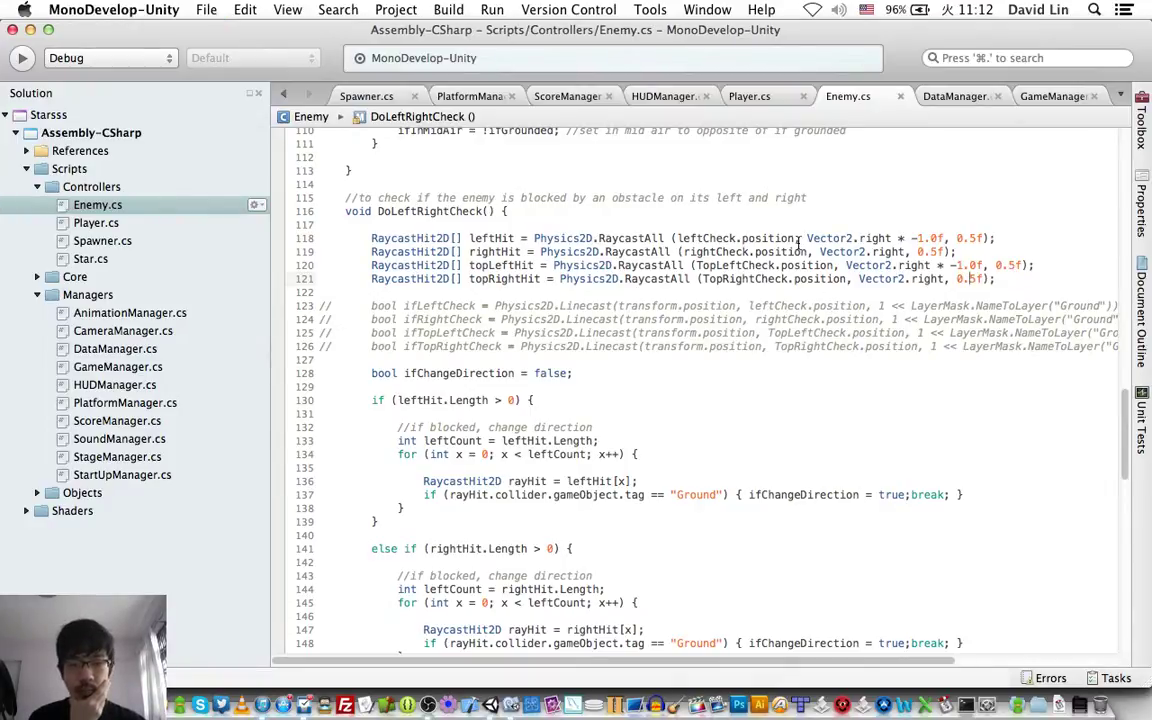
Step: Scroll through the revised wall checks and the commented-out Linecast code
mouse_move(799, 240)
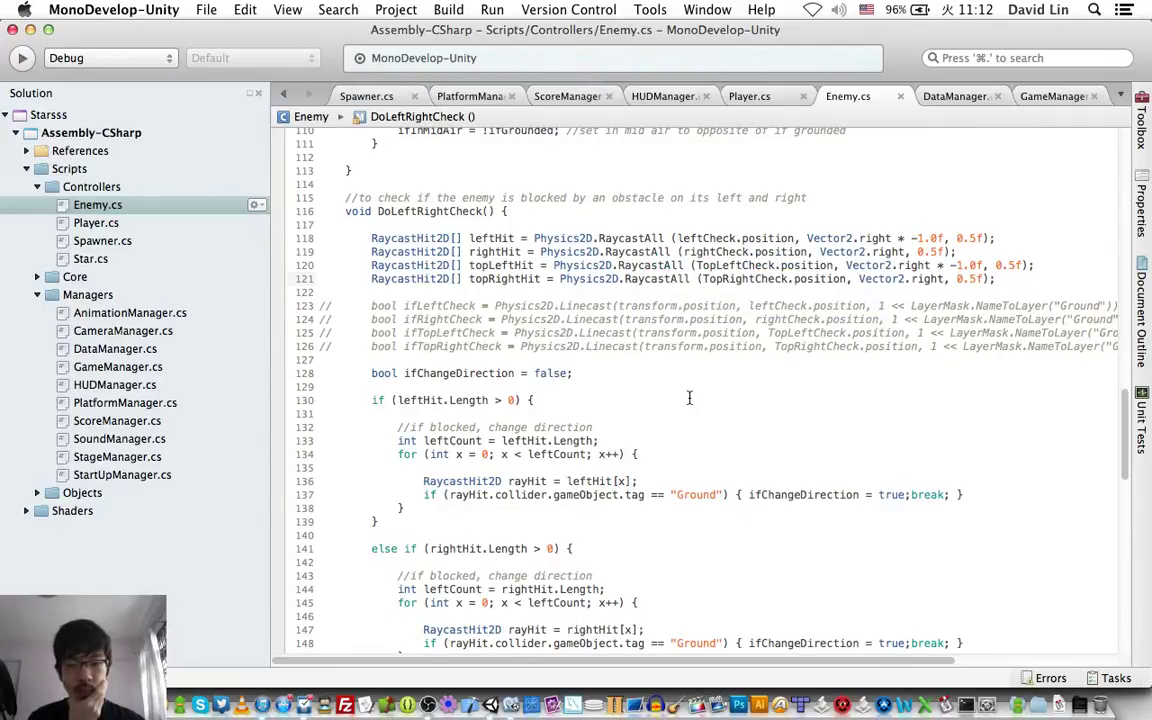
scroll(689, 398, down, 3)
scroll(689, 398, down, 3)
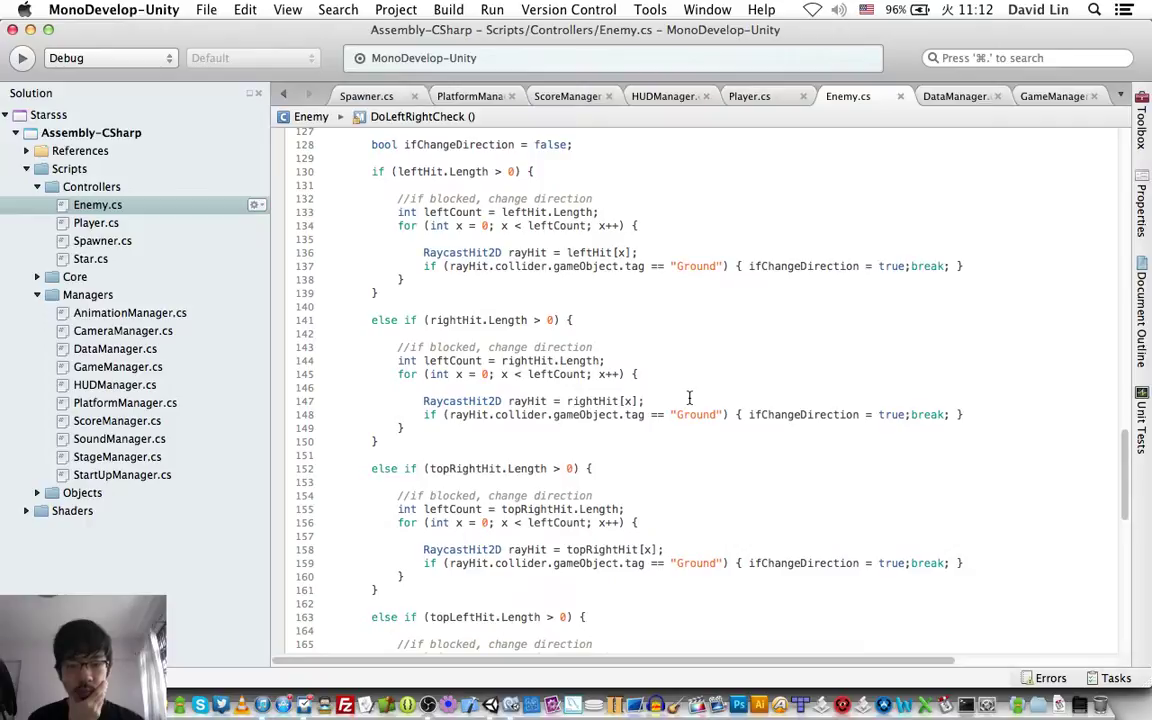
scroll(689, 398, down, 3)
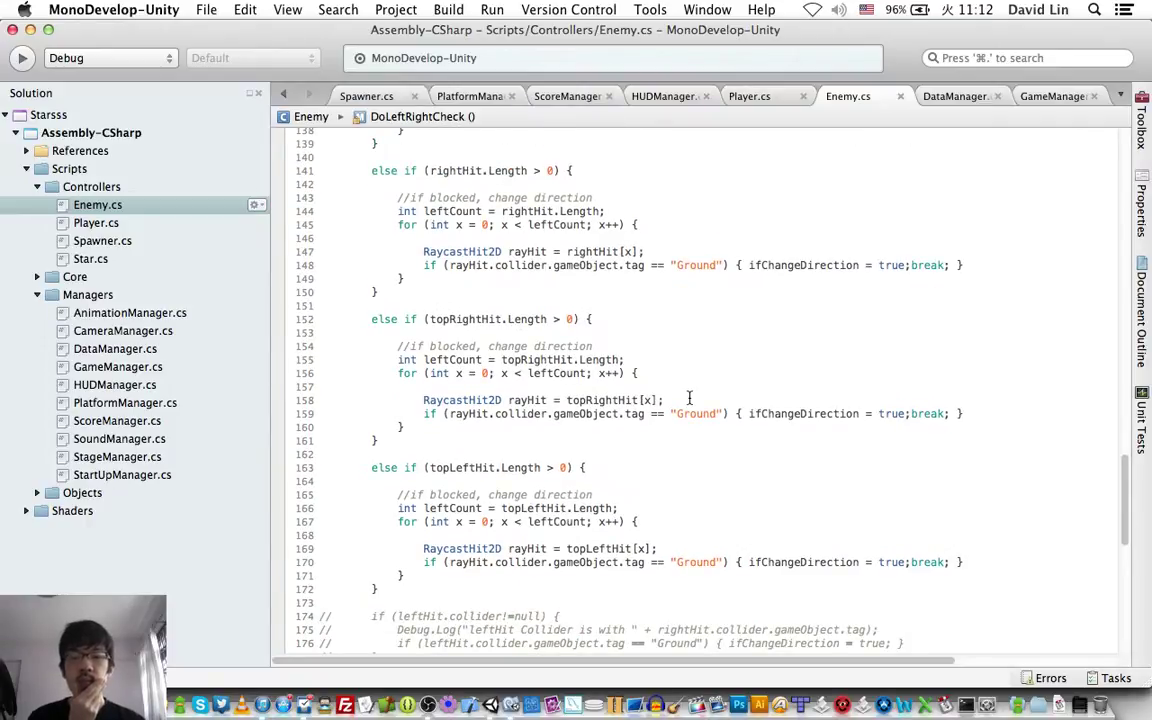
scroll(689, 398, down, 4)
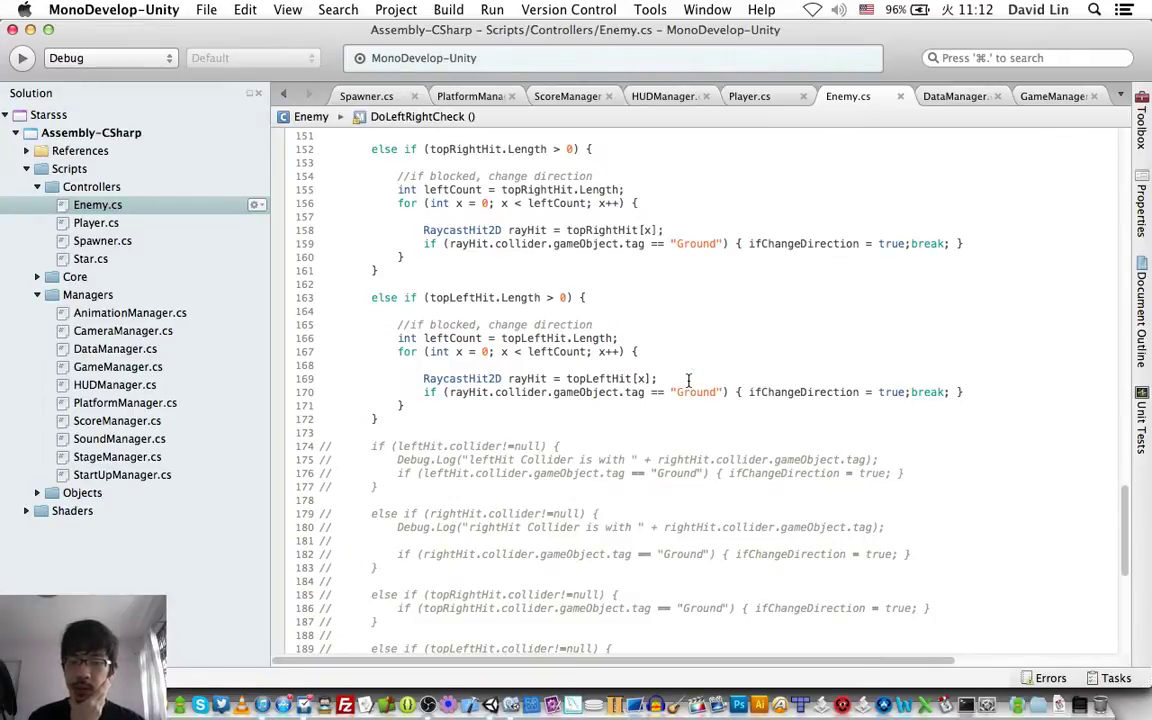
scroll(689, 380, up, 3)
scroll(689, 380, up, 3)
scroll(687, 378, up, 4)
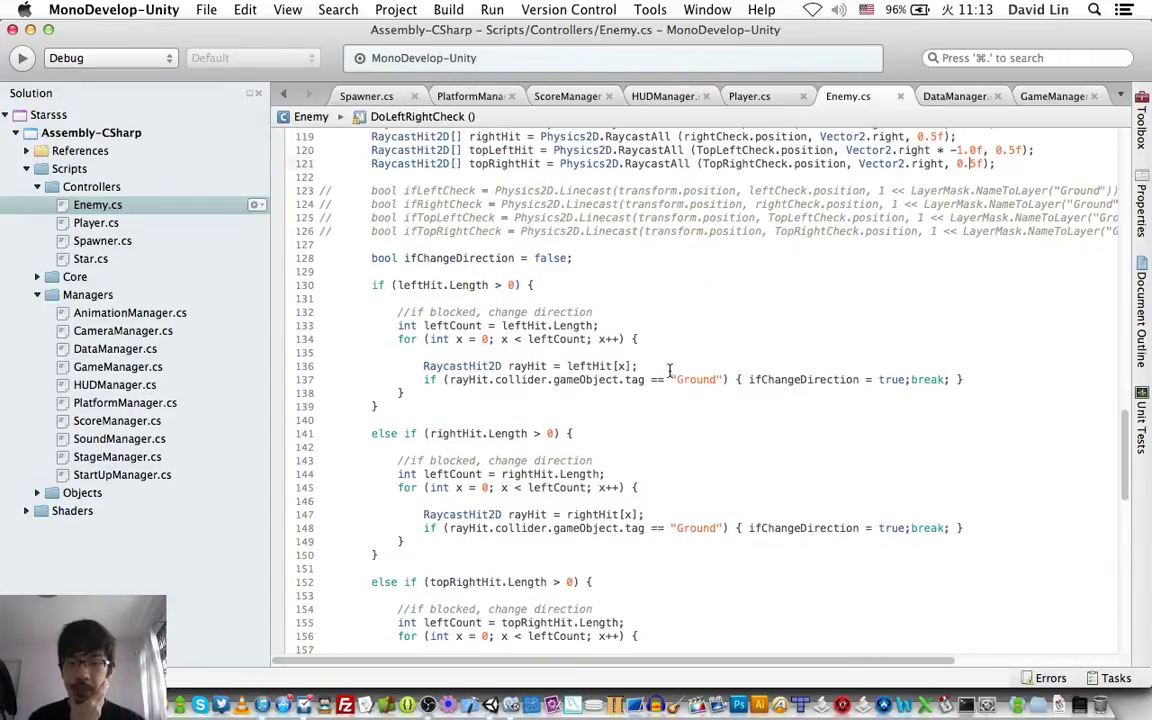
Step: Add Debug.Log("left rayhit is with " + the hit collider's tag) in the left-hit loop and save
click(669, 368)
key(Return)
text(Debug)
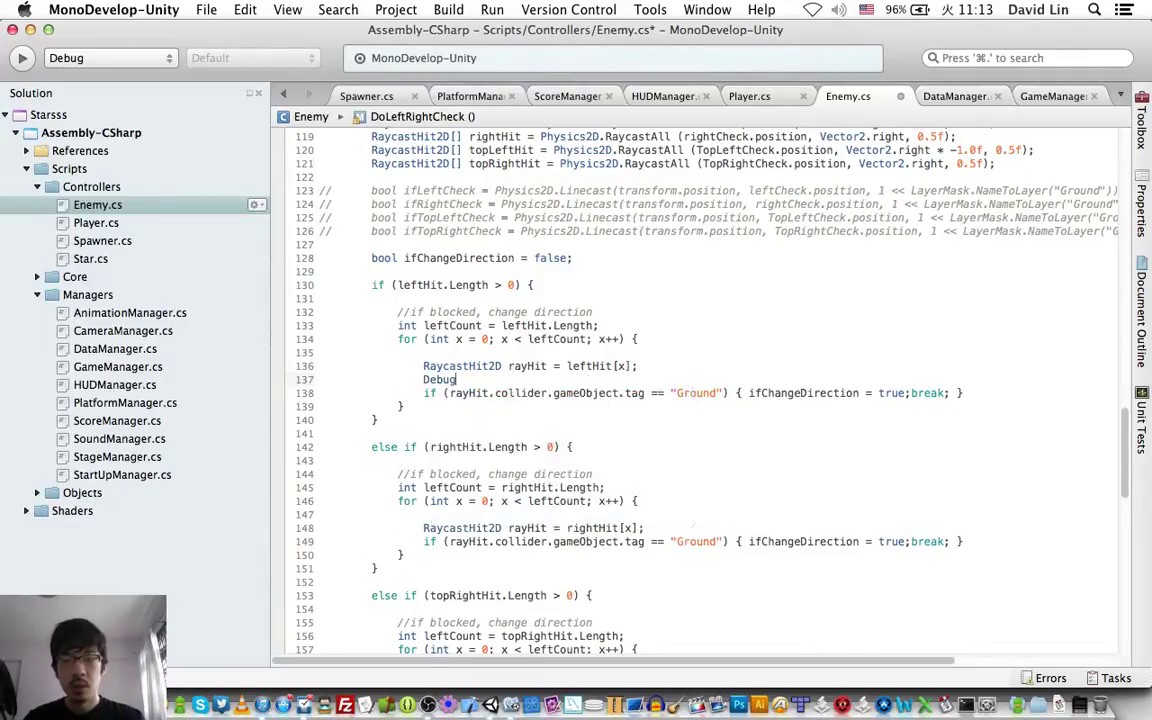
text(.l)
key(Return)
text(("");)
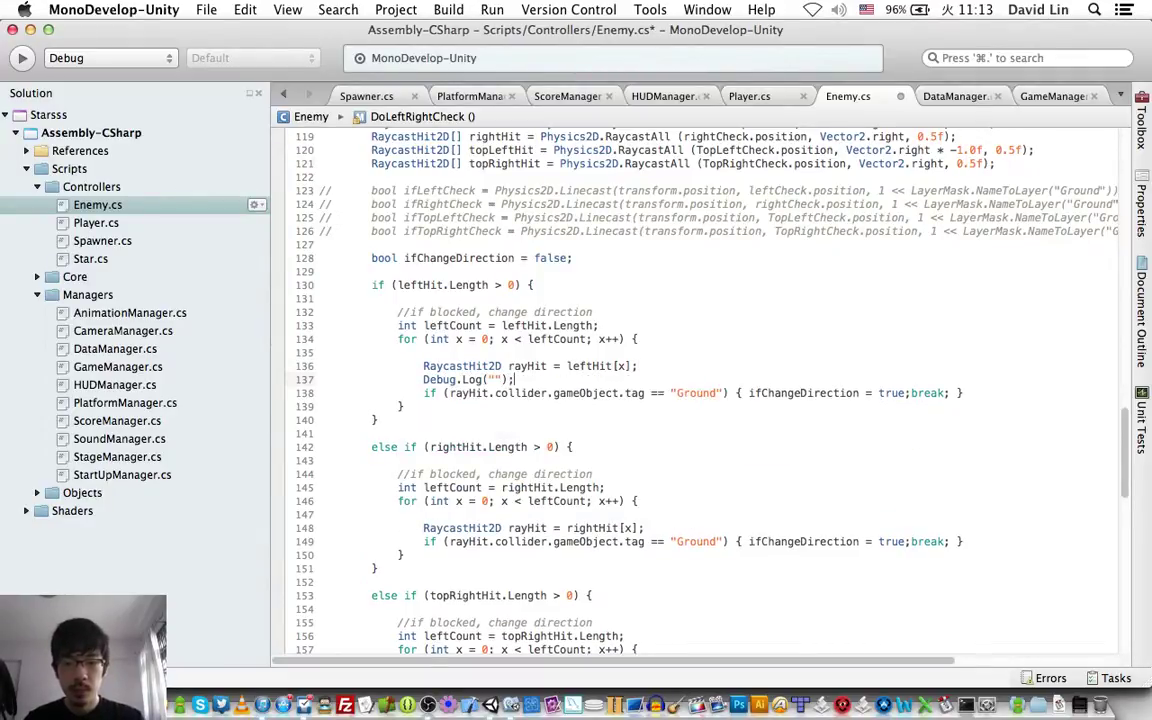
click(493, 379)
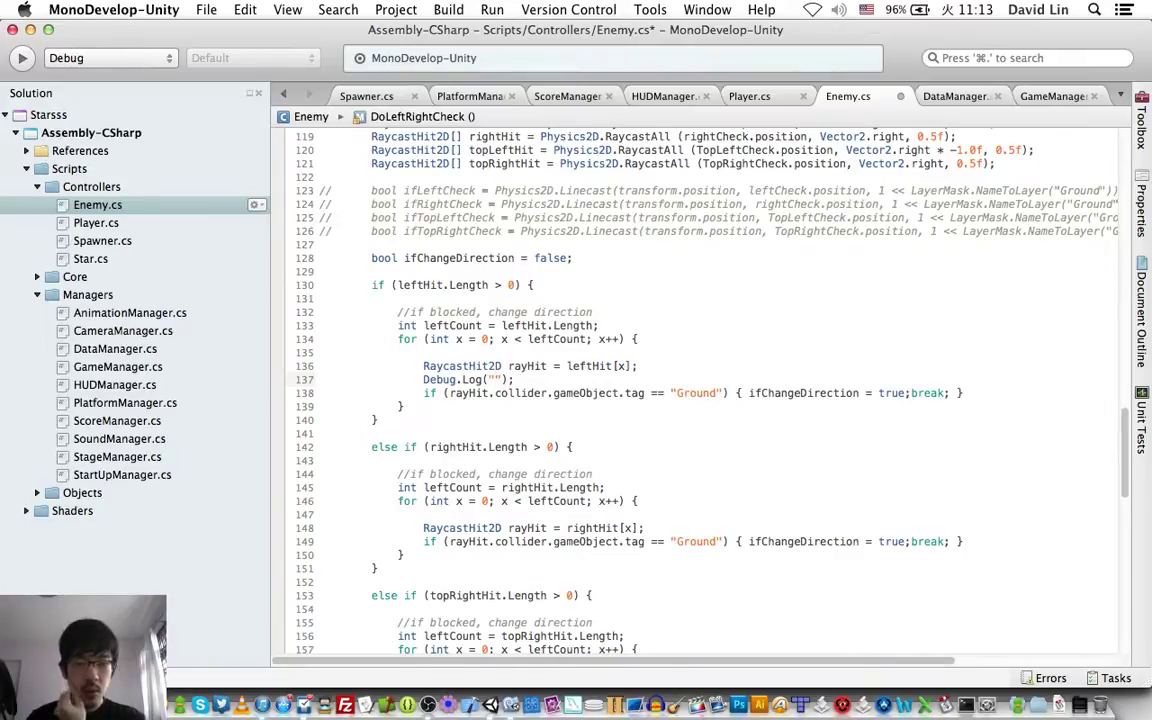
text(rayhit)
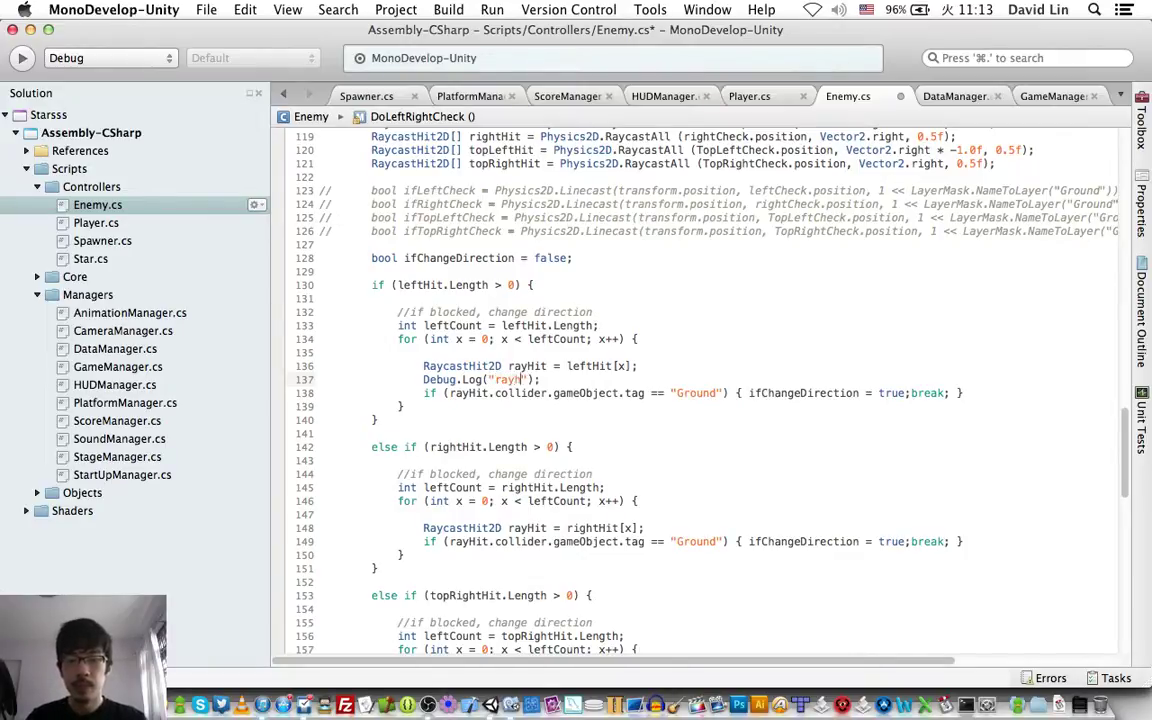
text( is with)
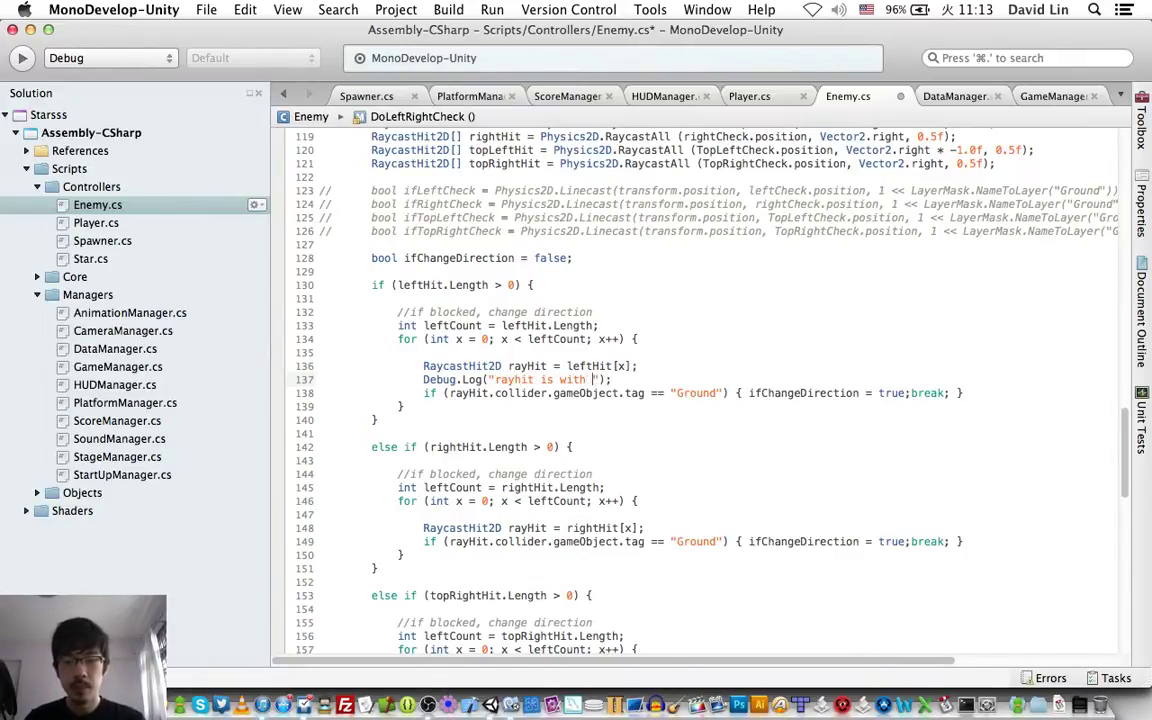
text( " + rayH)
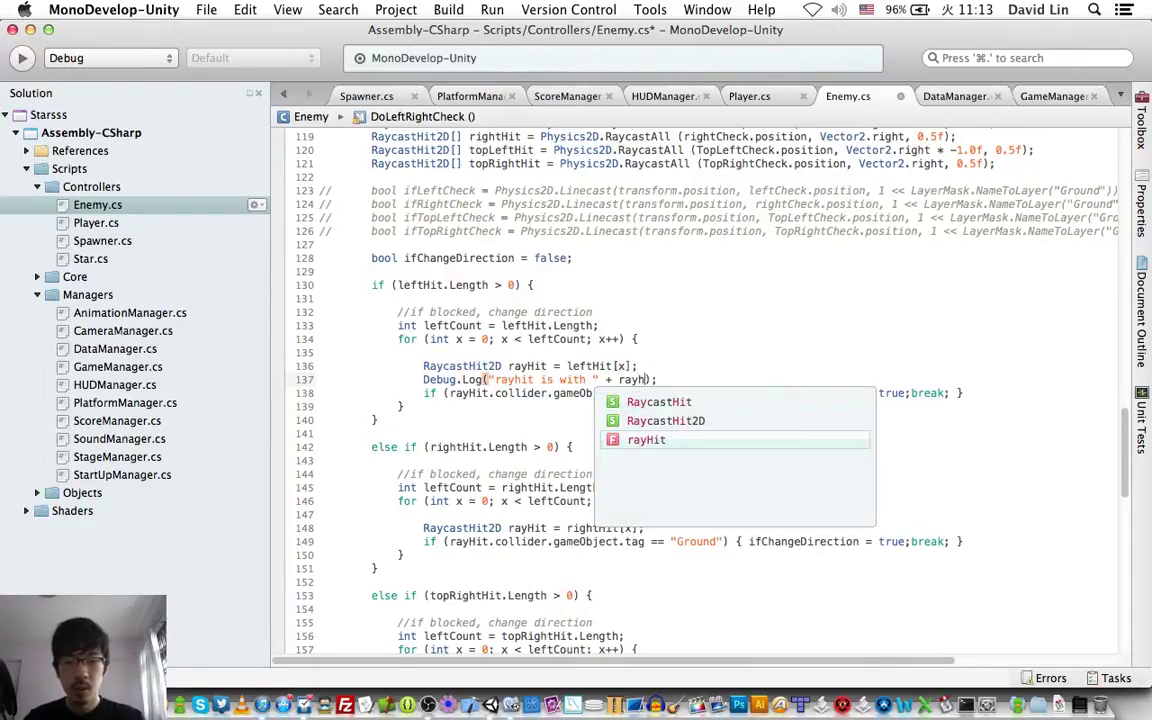
text(it.collider.gameObject)
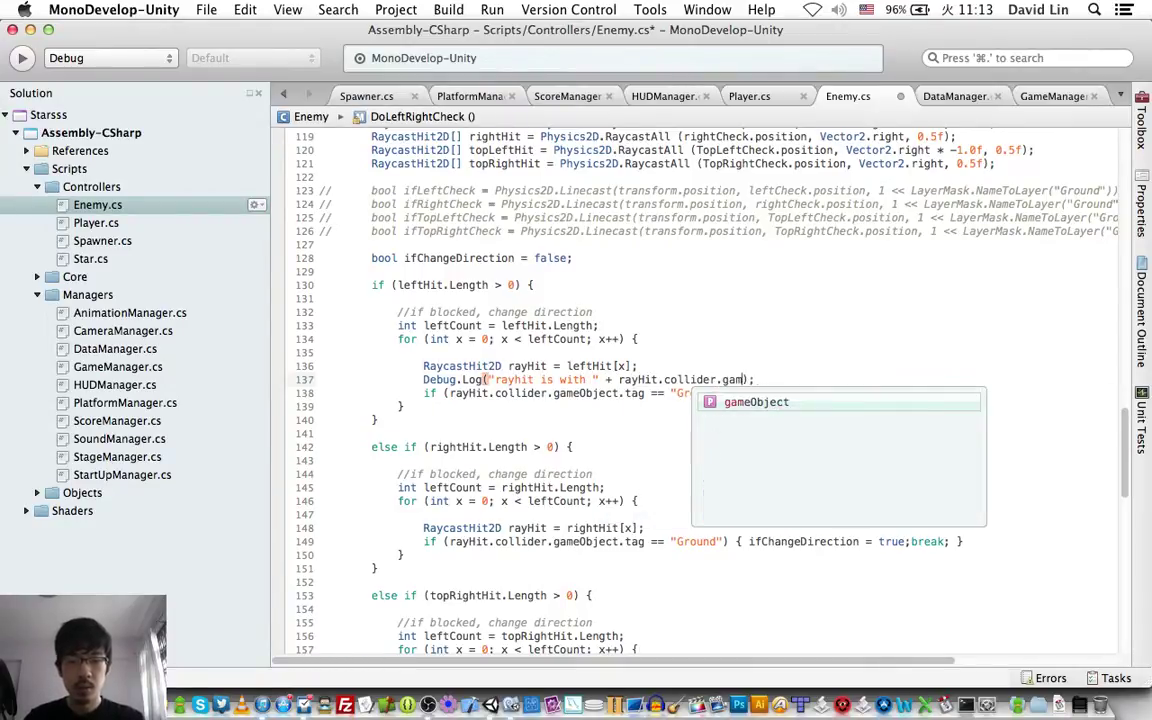
text(.tag)
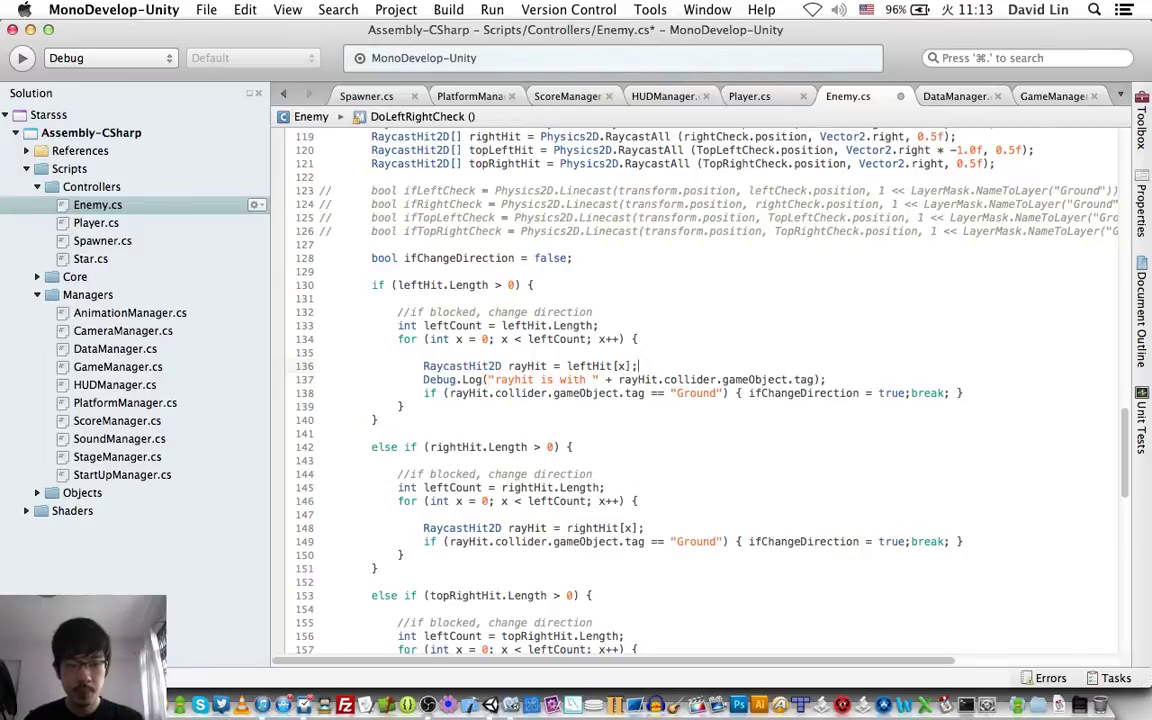
key(super+s)
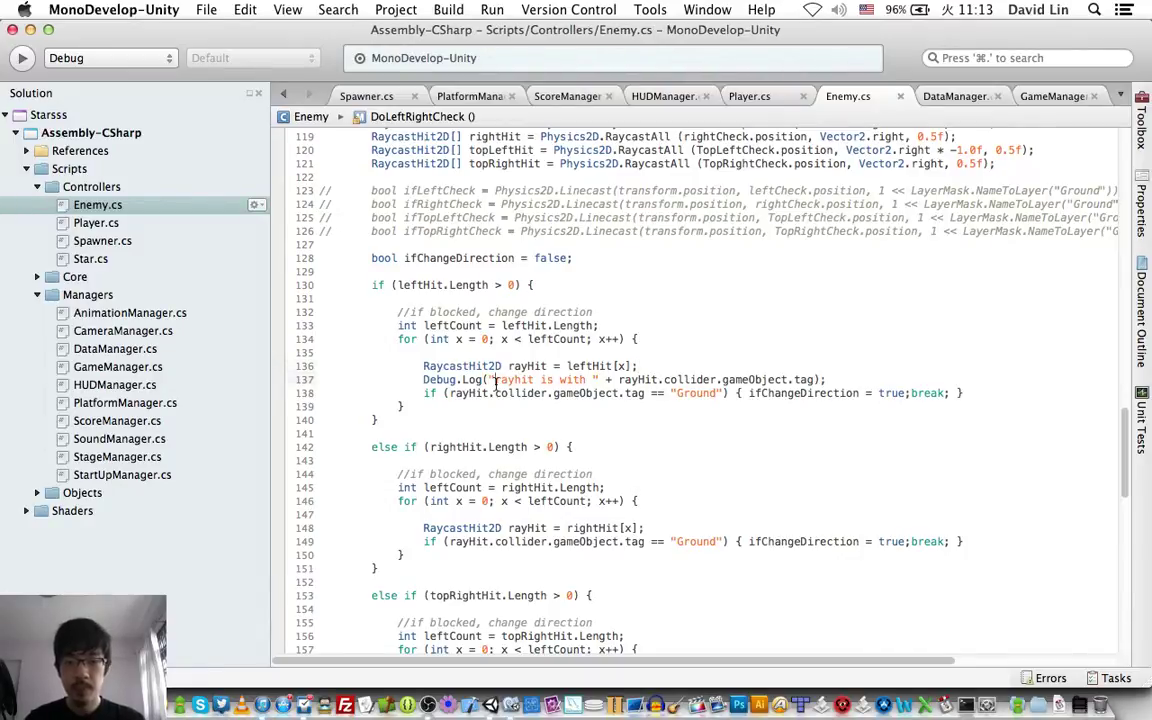
click(495, 380)
text(left)
key(super+s)
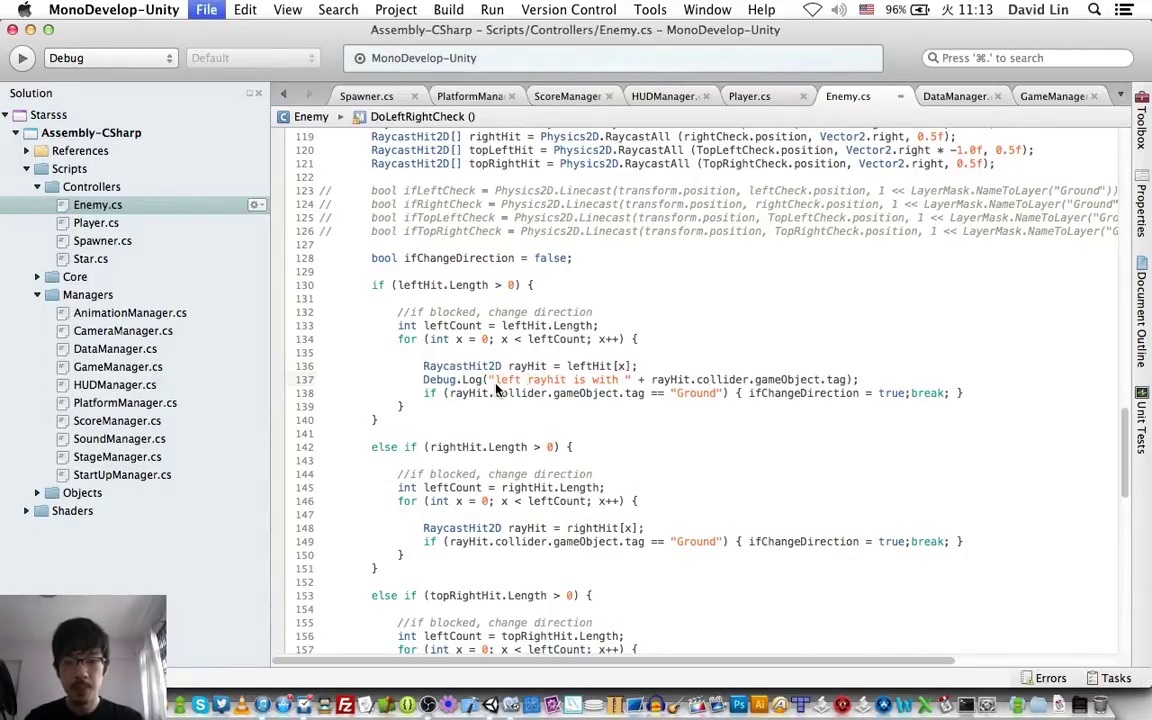
Step: Copy the Debug.Log line into the rightHit loop below line 148 and save
triple_click(527, 380)
key(super+c)
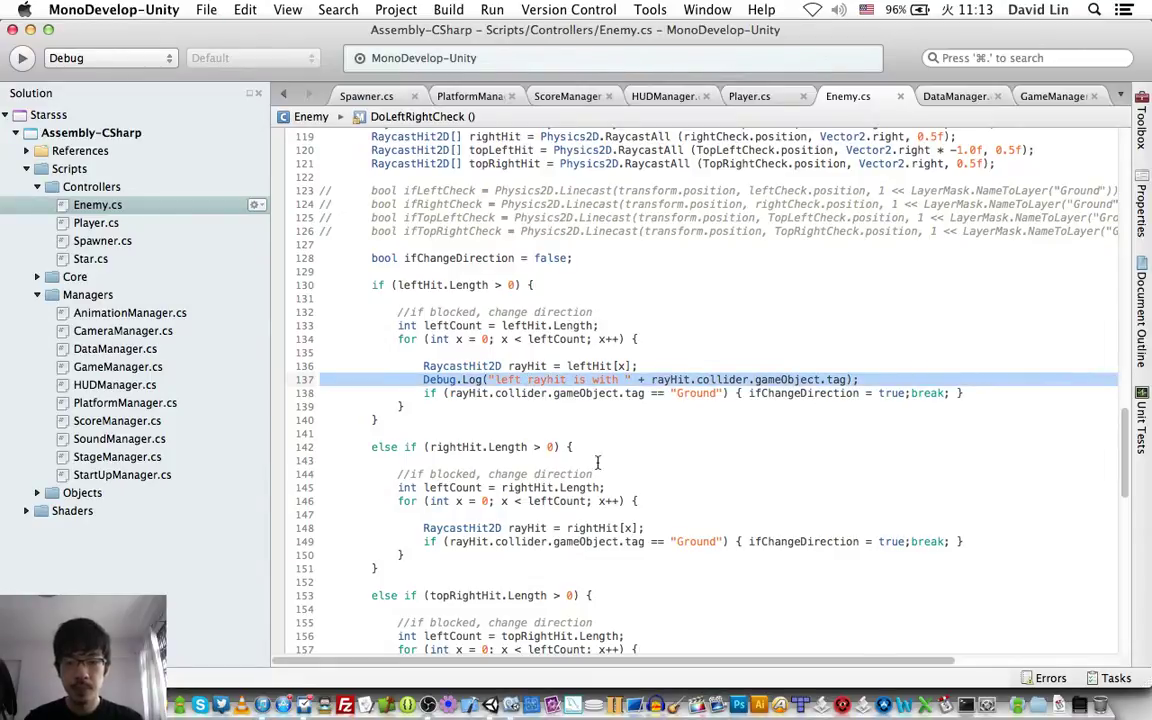
click(652, 527)
key(Return)
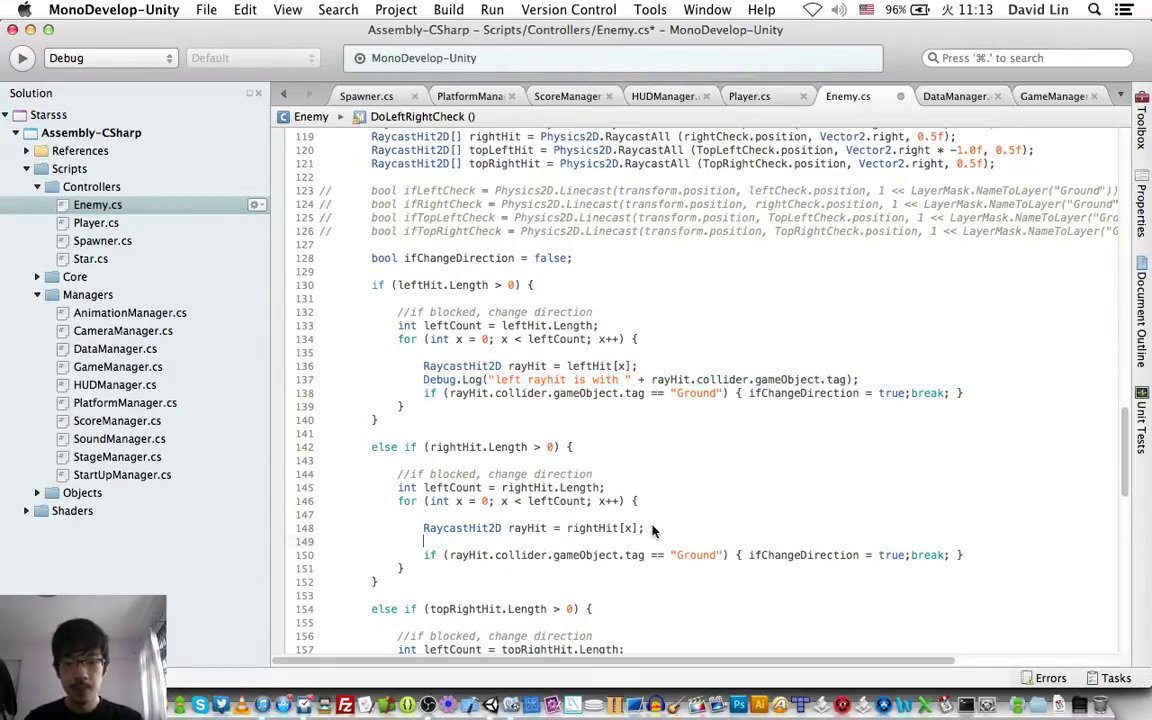
key(super+v)
key(super+s)
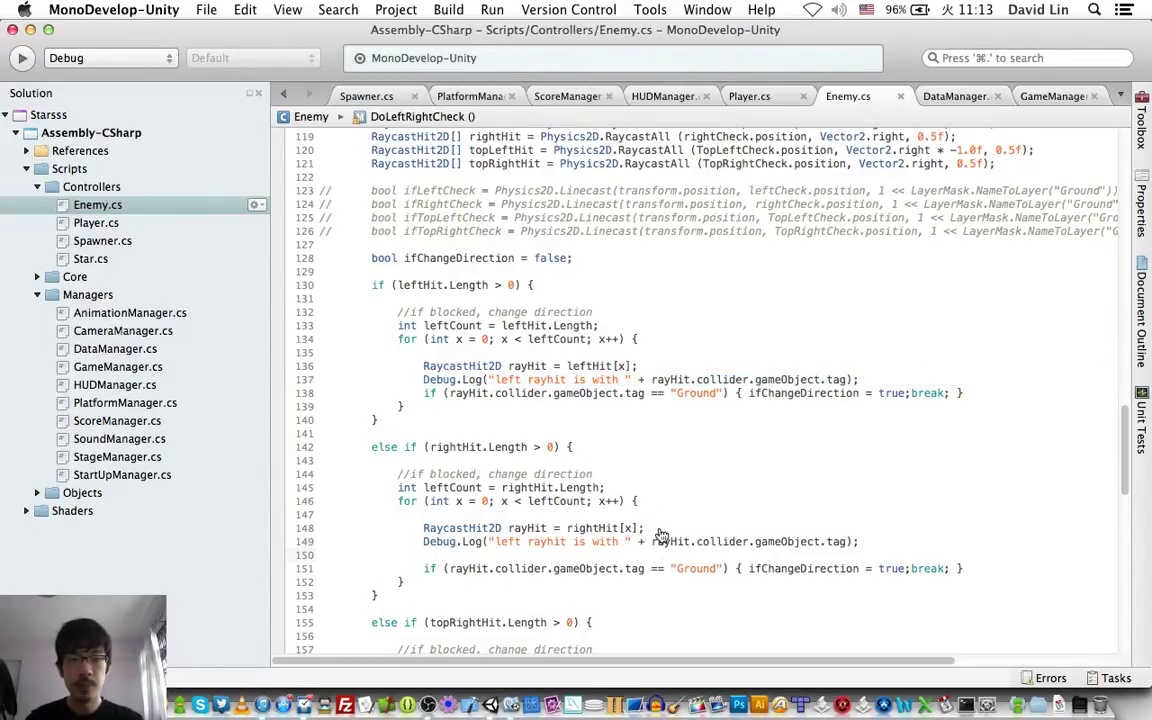
key(super+Tab)
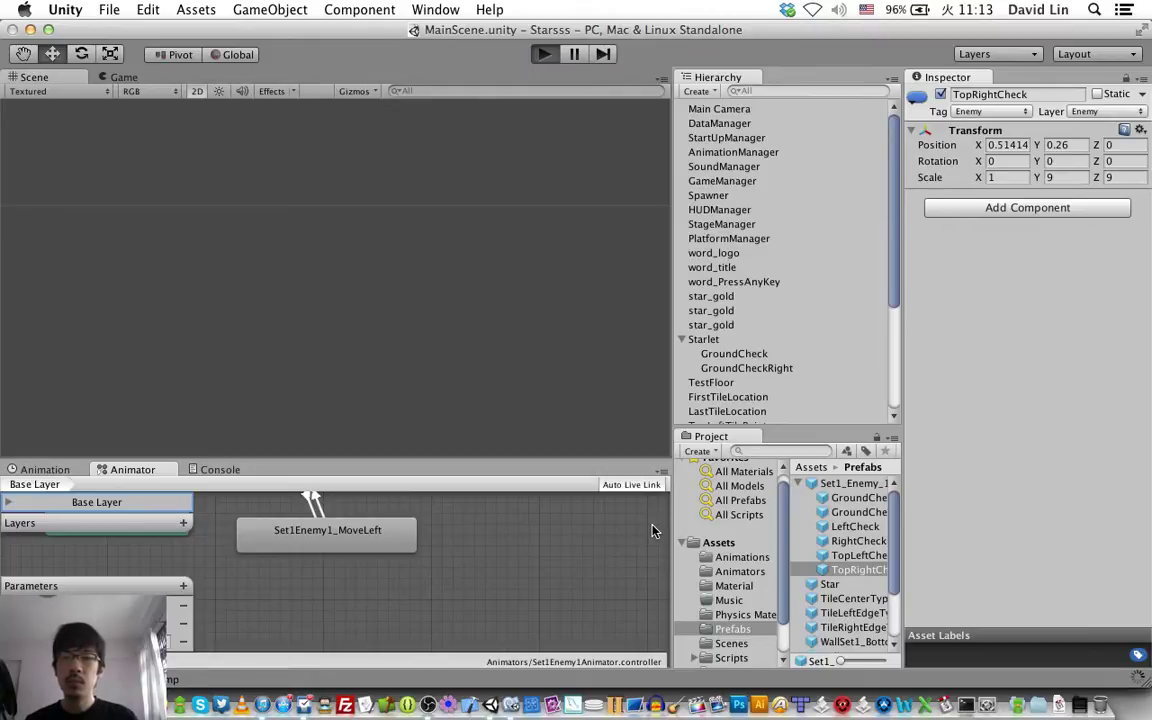
key(super+p)
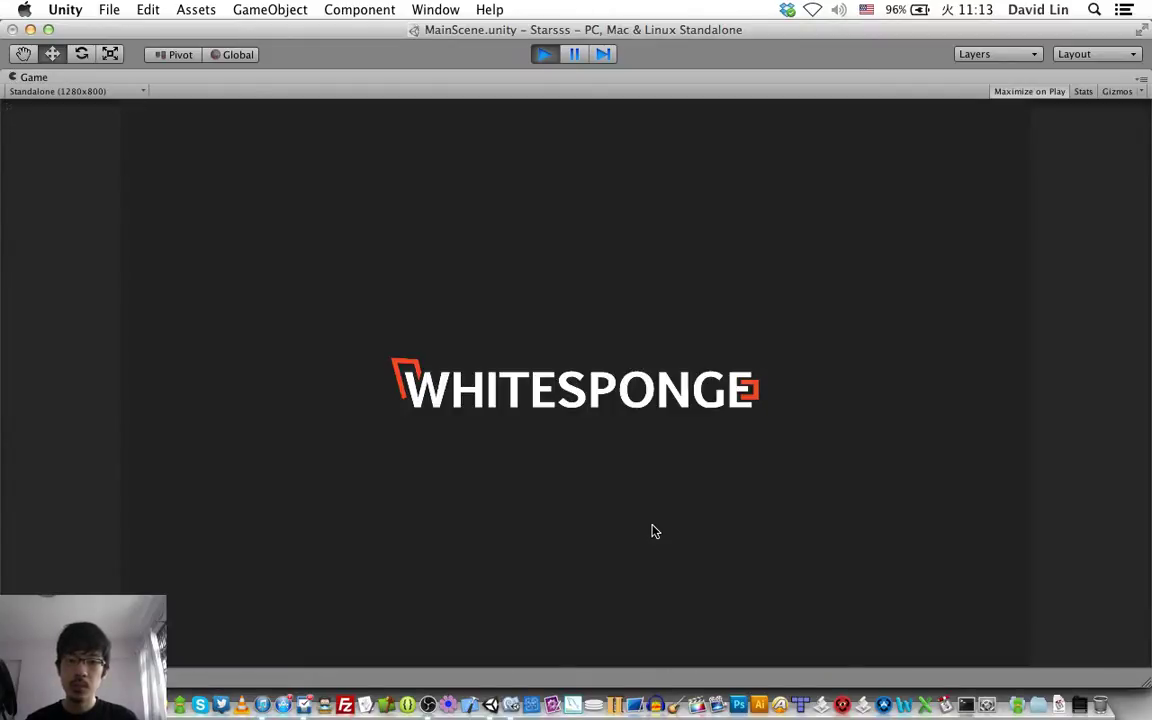
key(space)
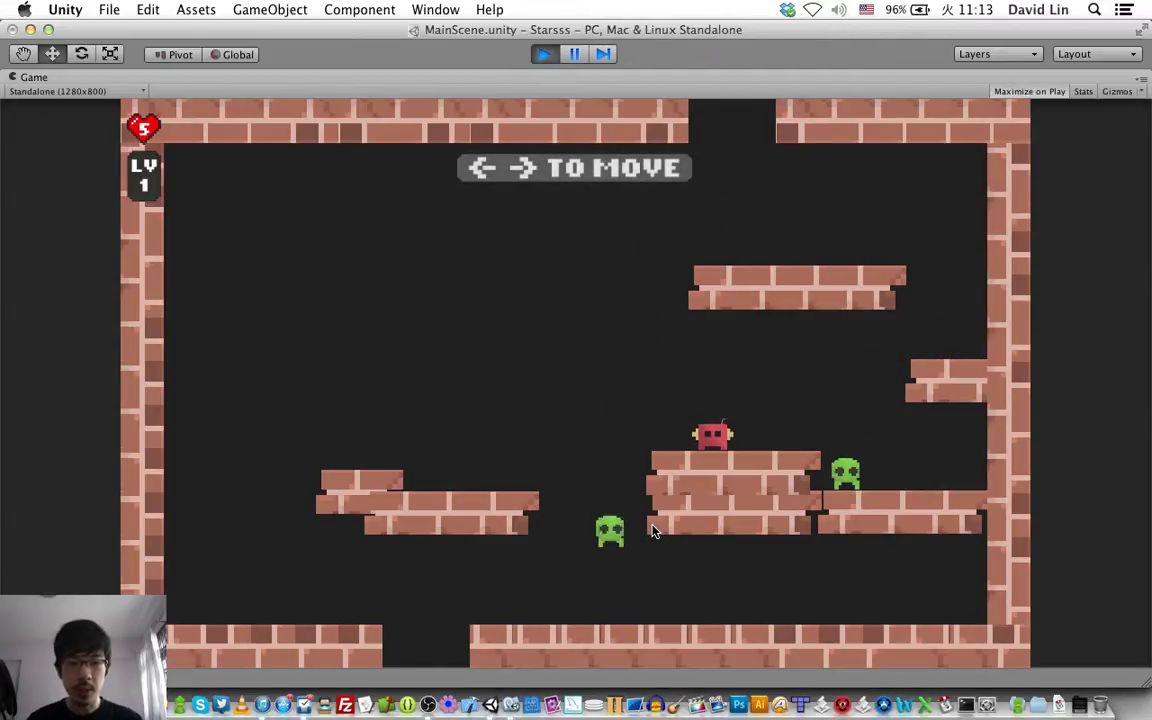
key(Up)
key(Right)
key(Left)
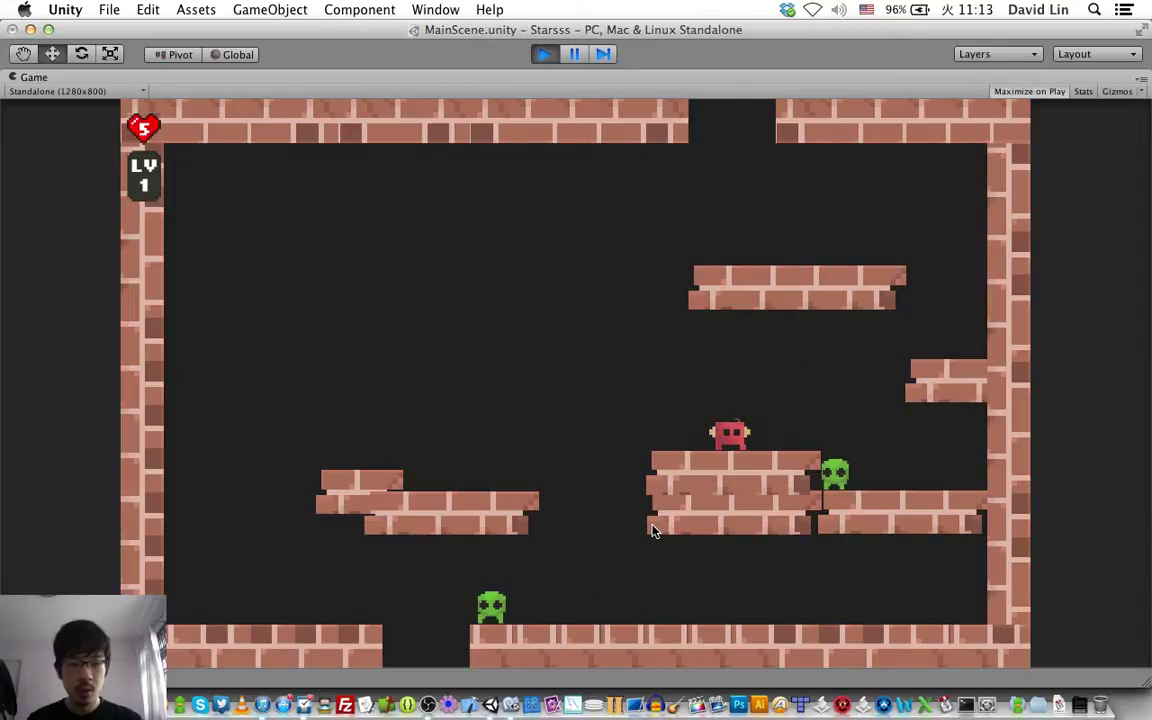
key(Right)
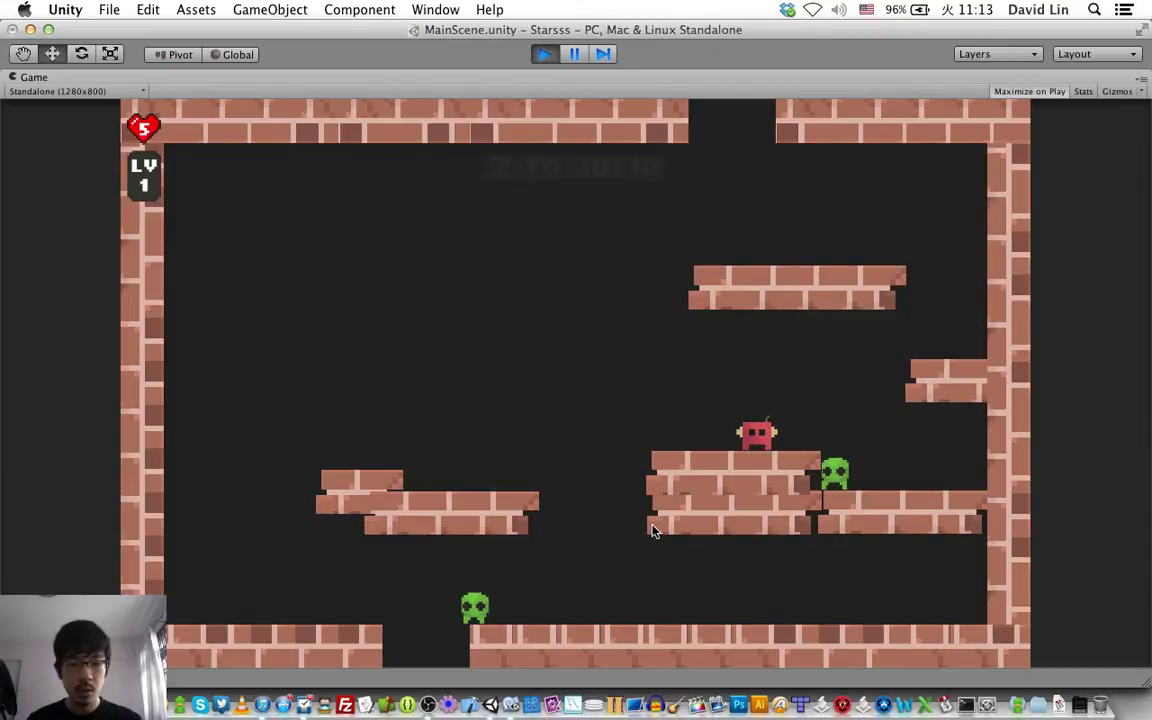
key(Left)
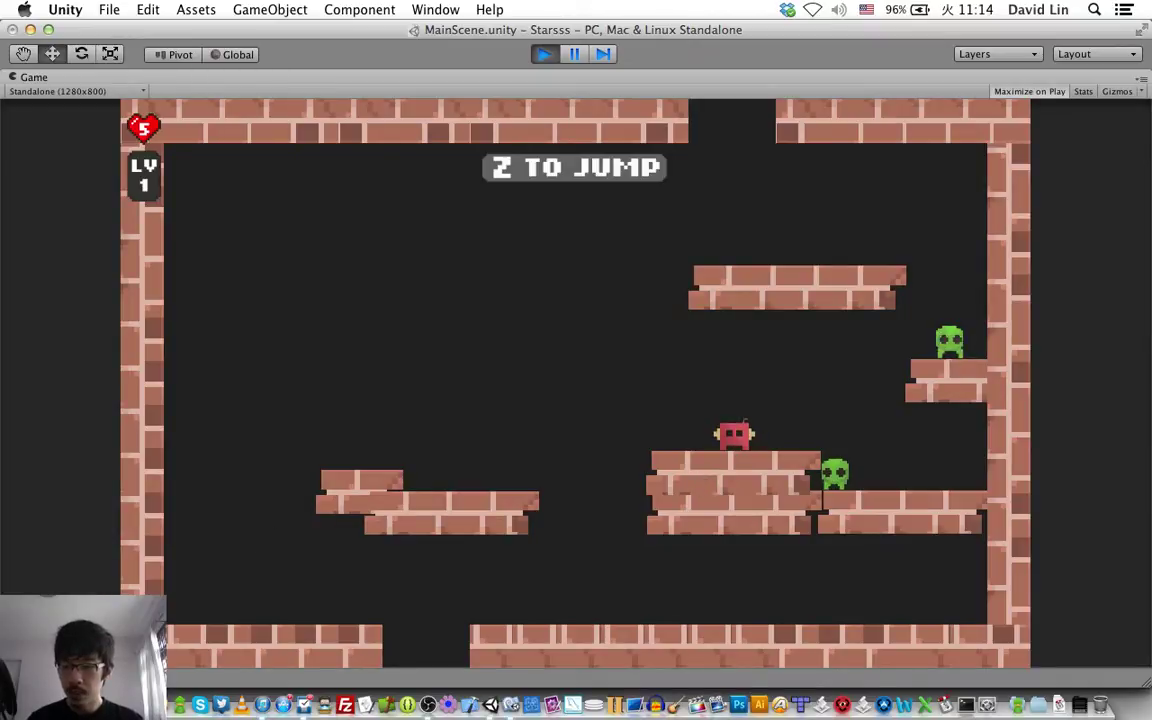
key(super+shift+c)
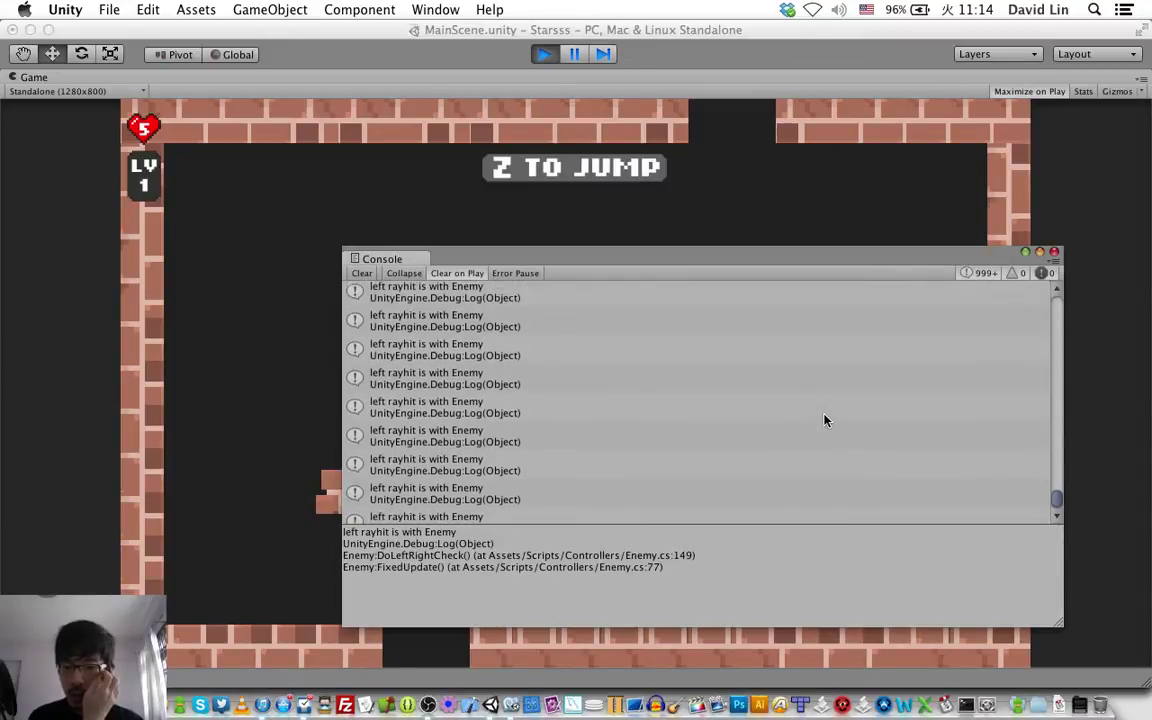
click(1055, 253)
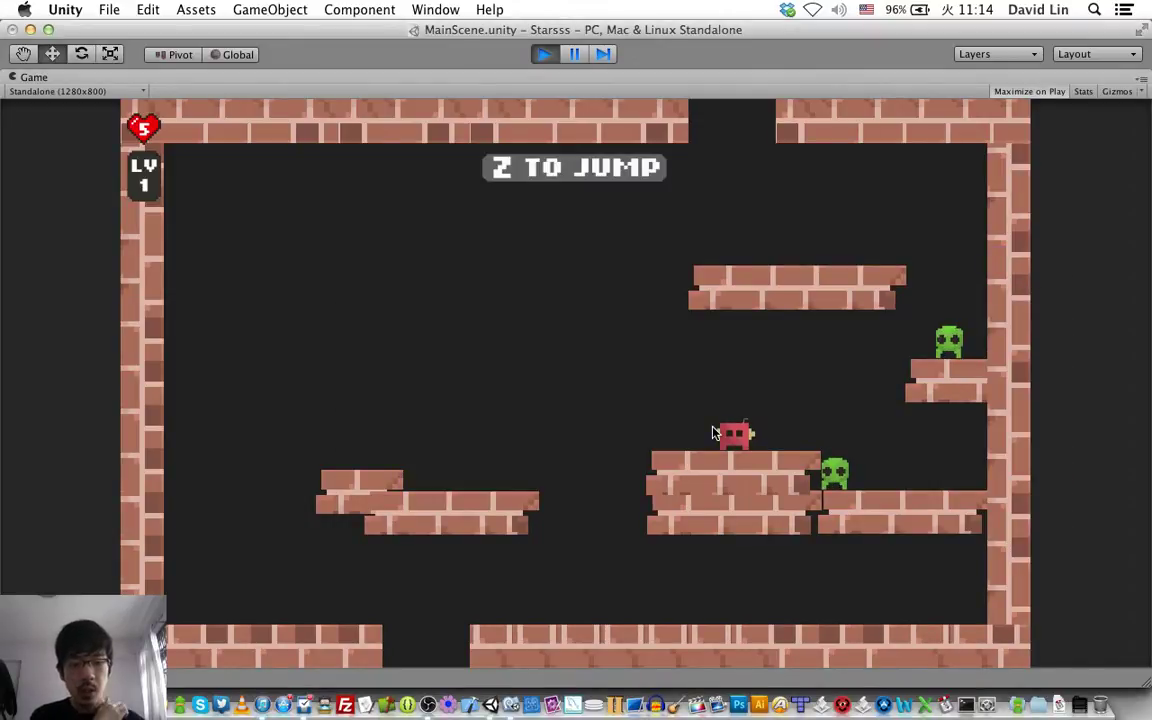
key(super+p)
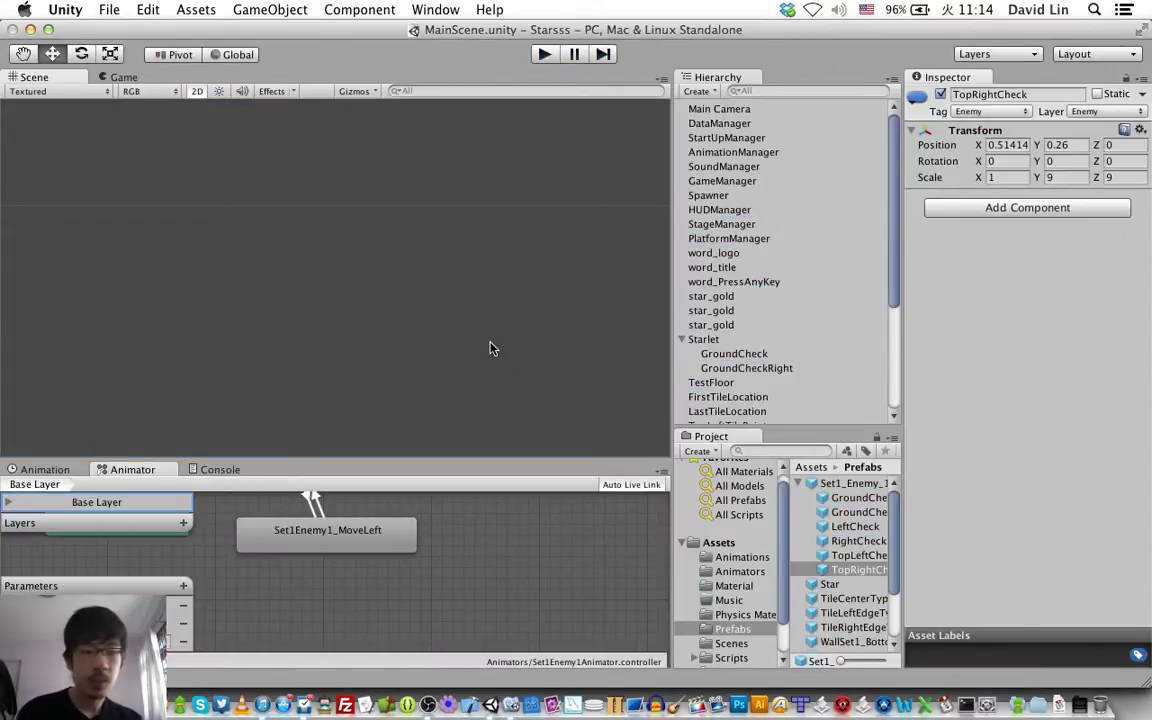
Step: Back in Enemy.cs, select the four raycast lines 118–121
key(super+Tab)
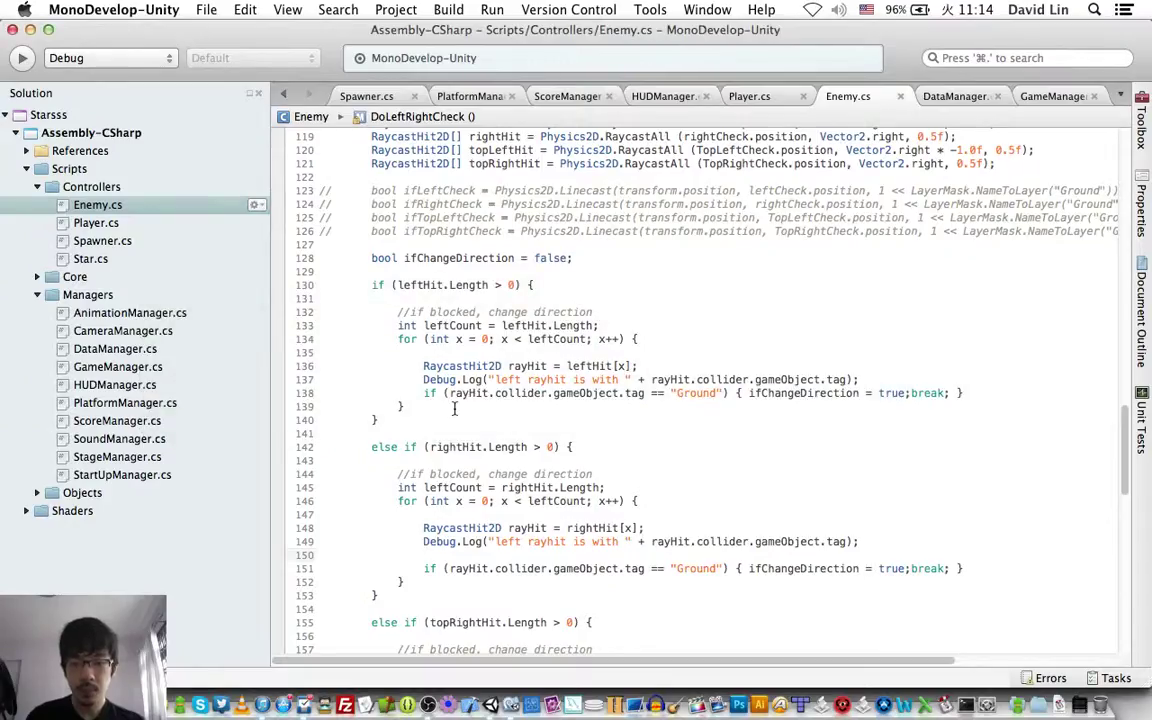
scroll(454, 408, up, 5)
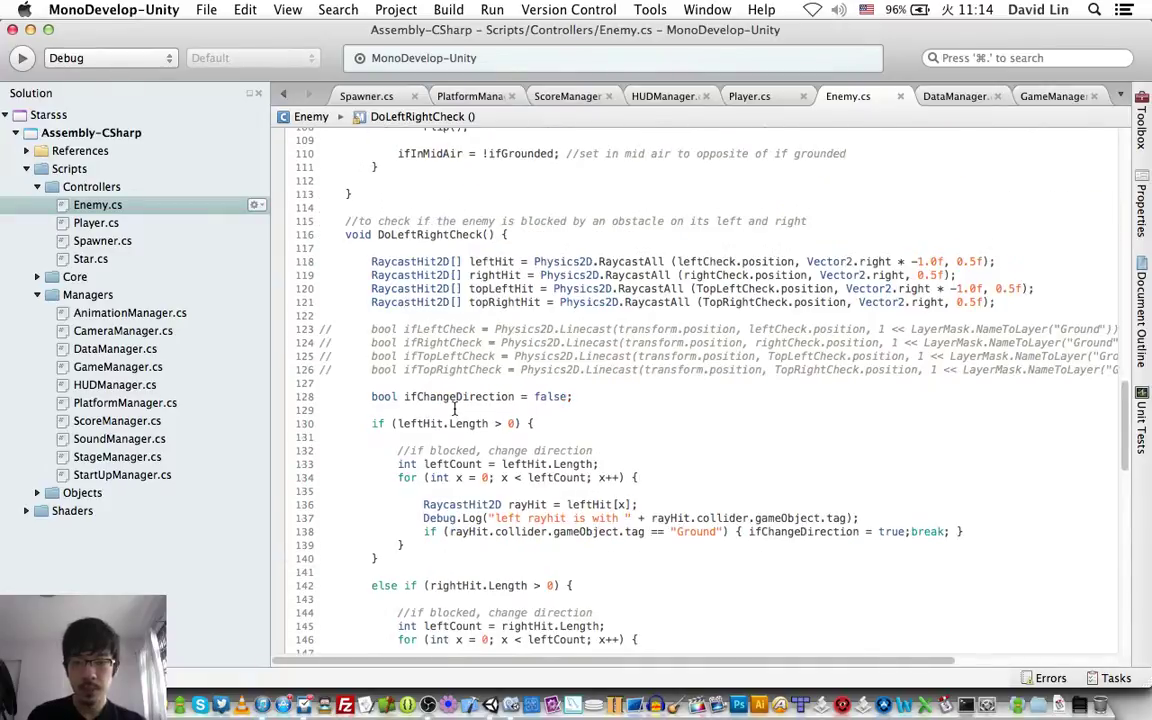
triple_click(495, 262)
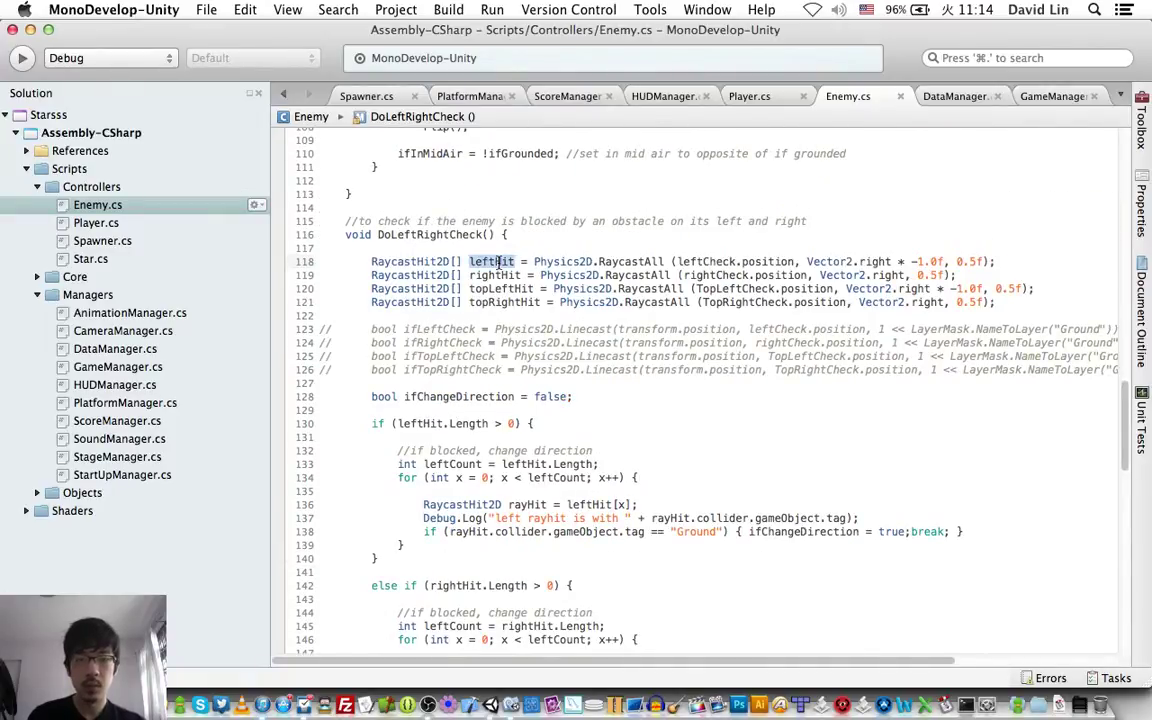
shift+click(993, 301)
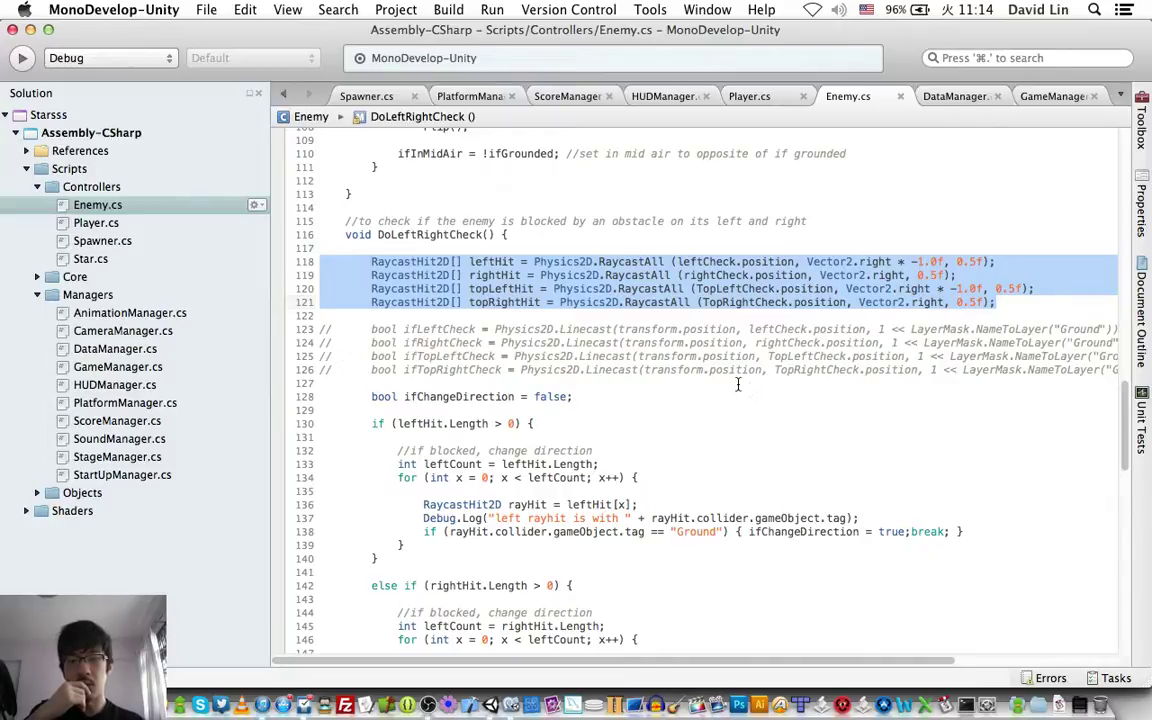
click(585, 321)
Step: Below the raycasts, start a Physics2D.Linecast( call and browse its overloads, including layerMask
key(Return)
text(Phy)
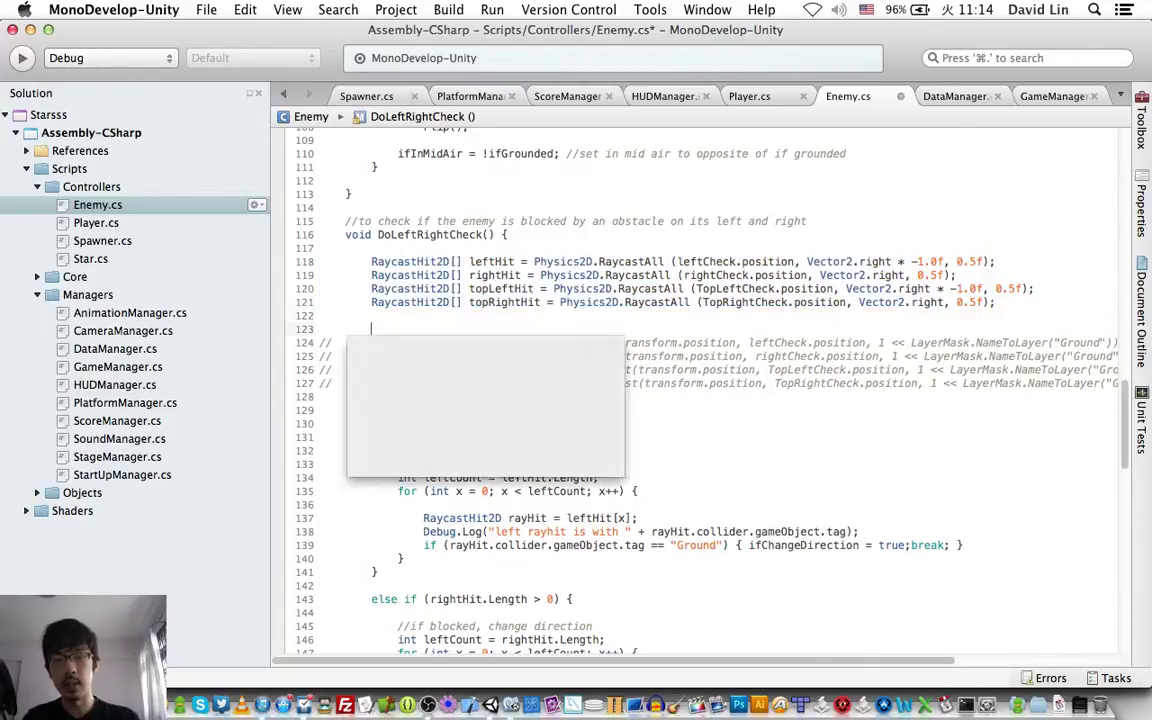
key(Down)
key(Return)
text(sics2D.)
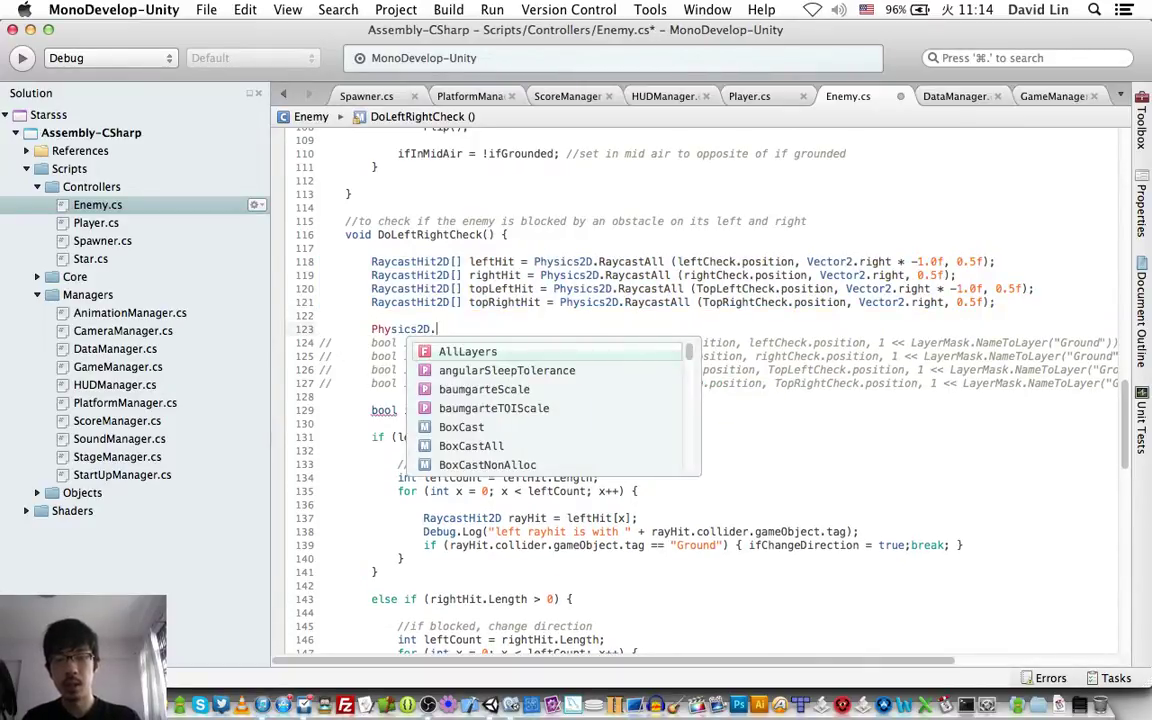
text(line)
key(Down)
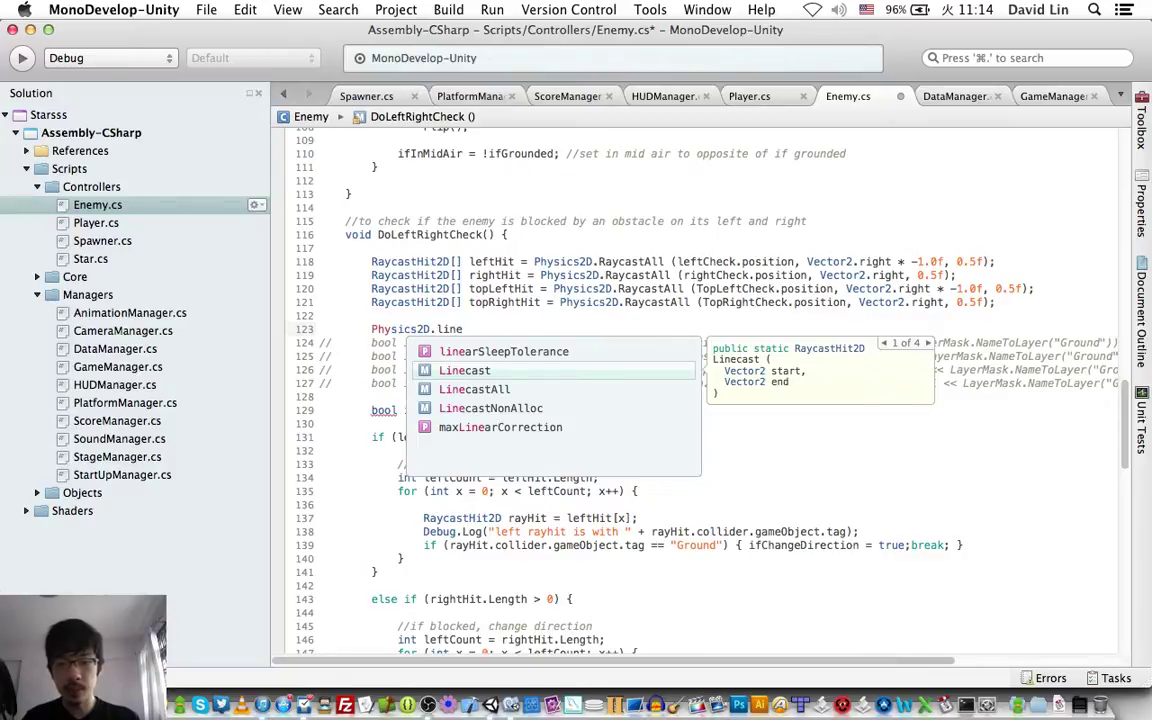
key(Return)
text(()
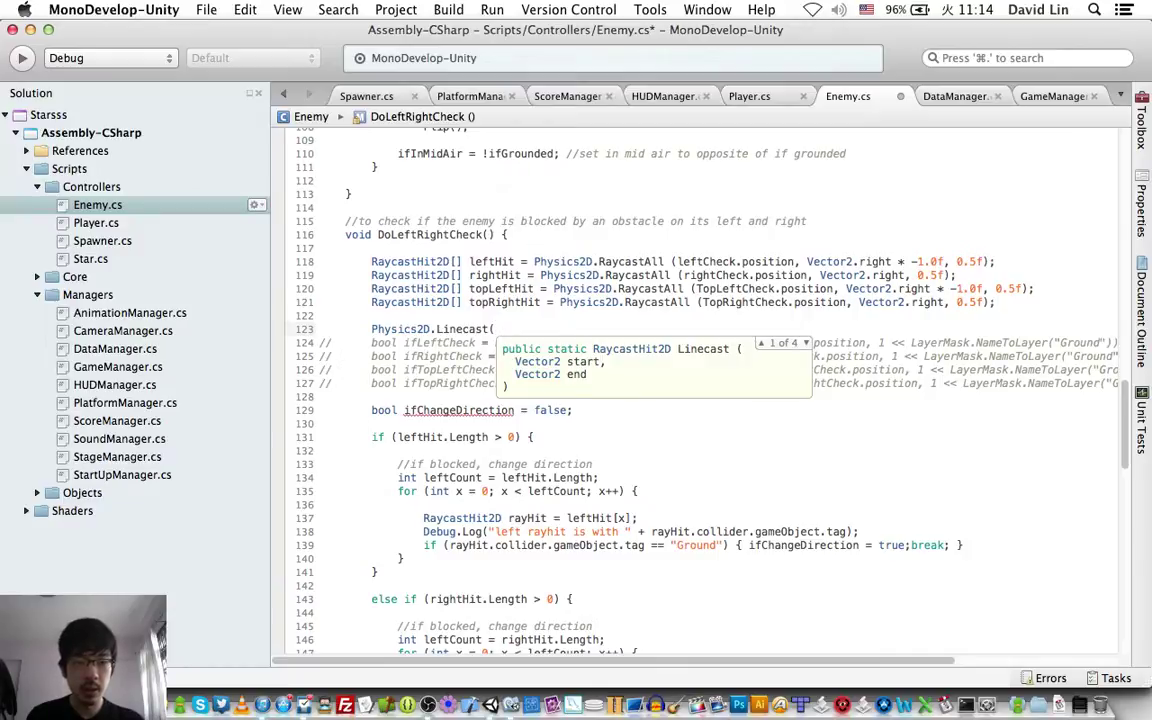
key(Down)
key(Down)
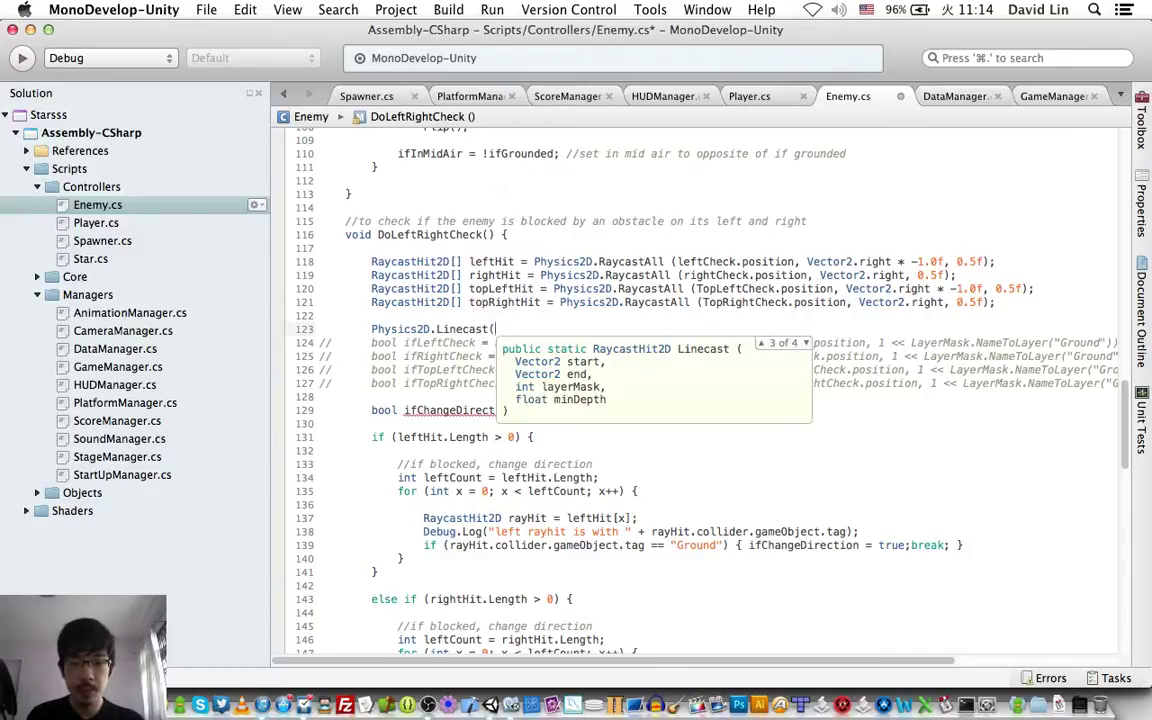
key(Down)
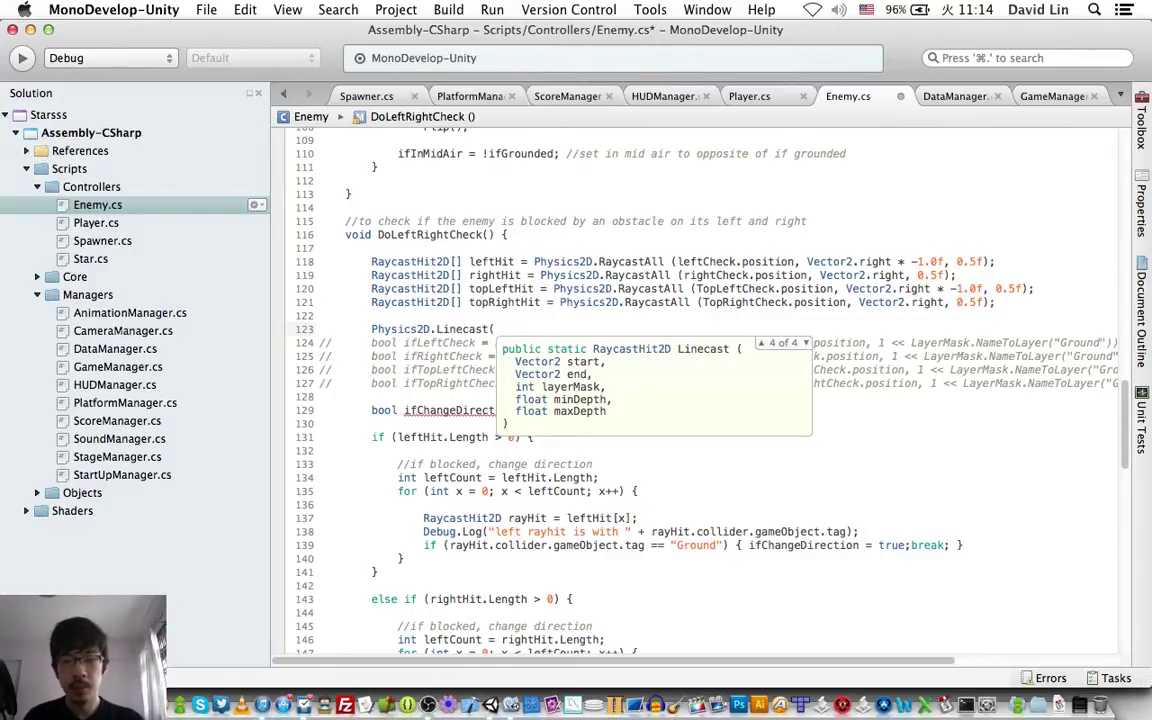
Step: Delete the unfinished Linecast call and save Enemy.cs
key(BackSpace)
key(alt+shift+Left)
key(alt+shift+Left)
key(BackSpace)
key(super+s)
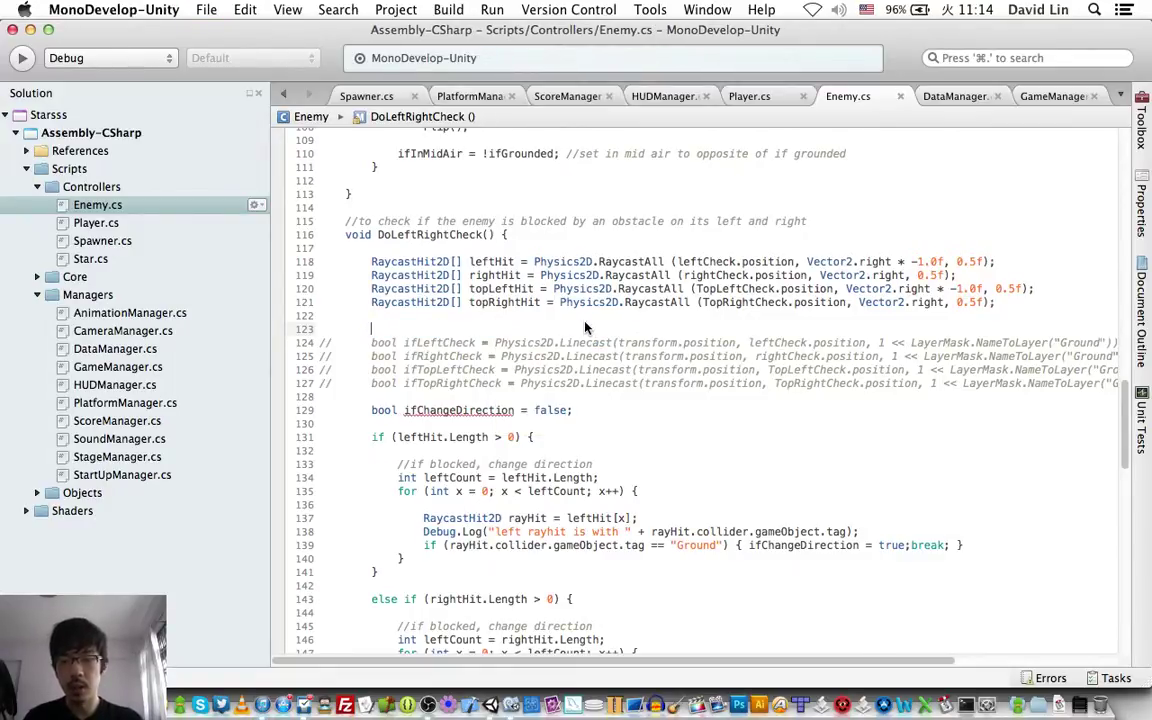
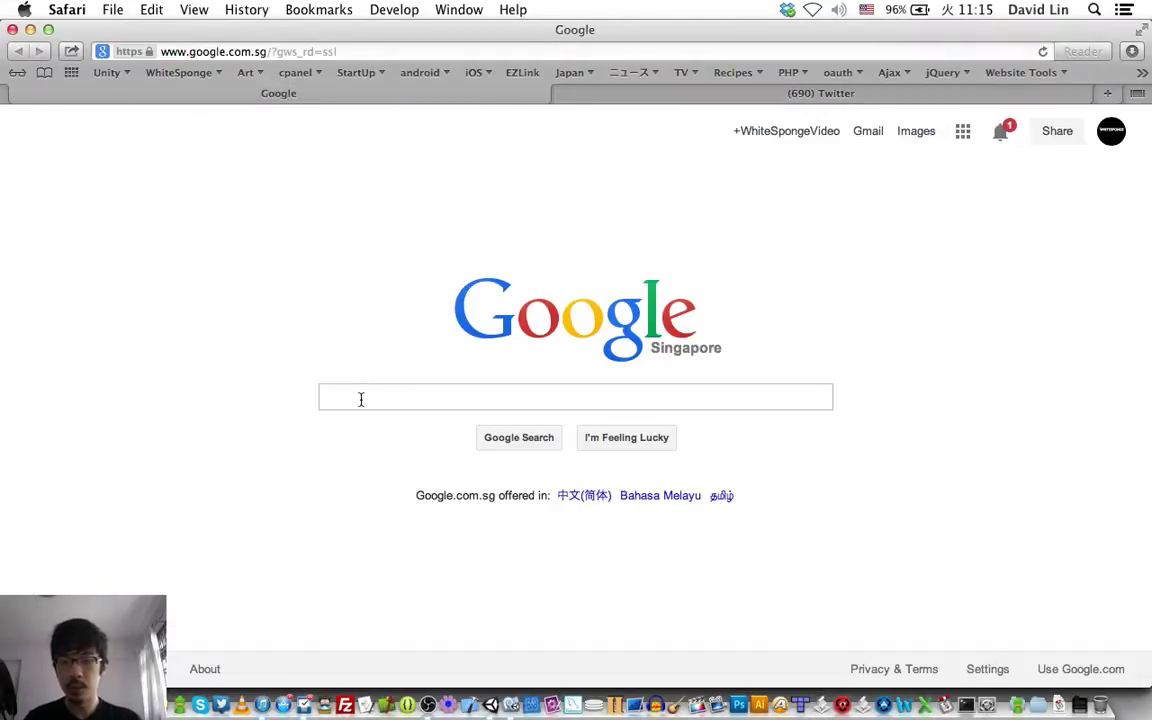
Step: Enter the query 'unity c# physics2d linecast' in the Google search box
click(361, 399)
text(un)
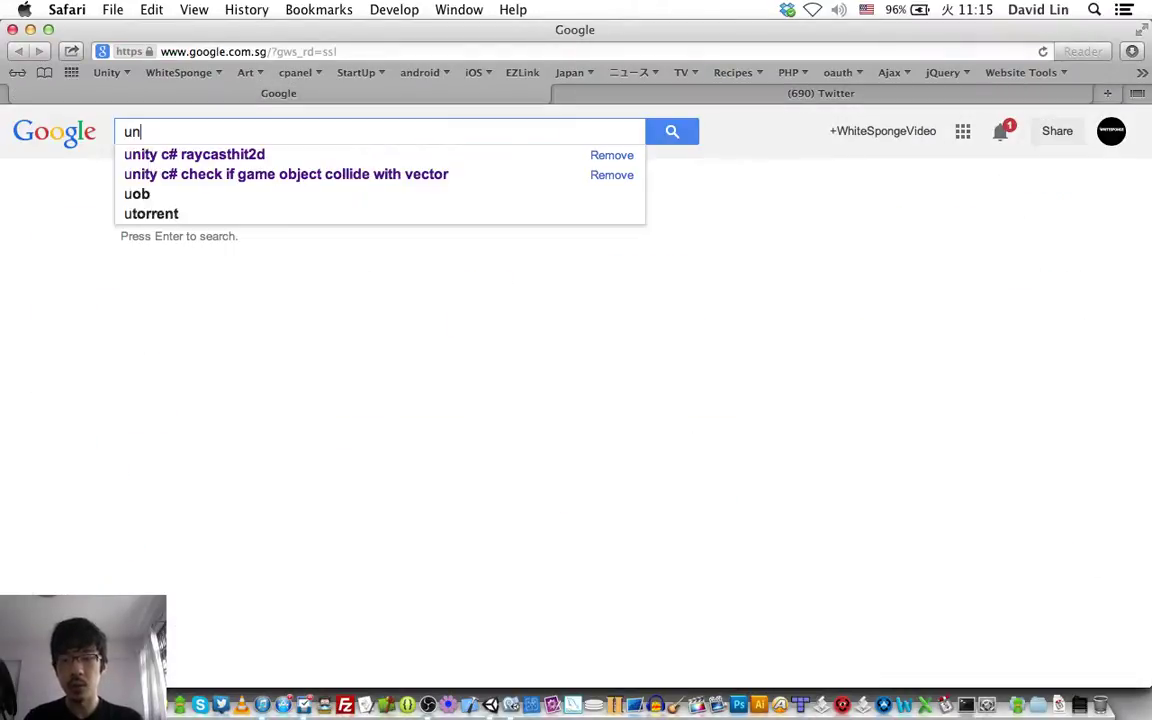
text(ity c# l)
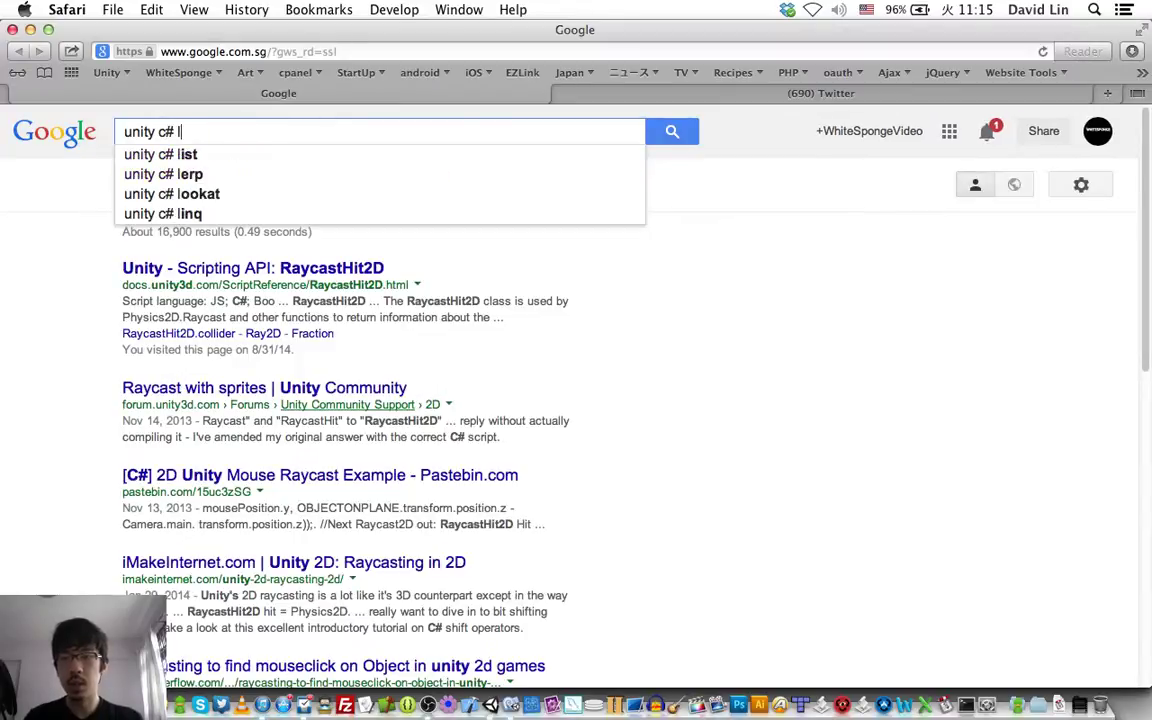
key(BackSpace)
text(physics2)
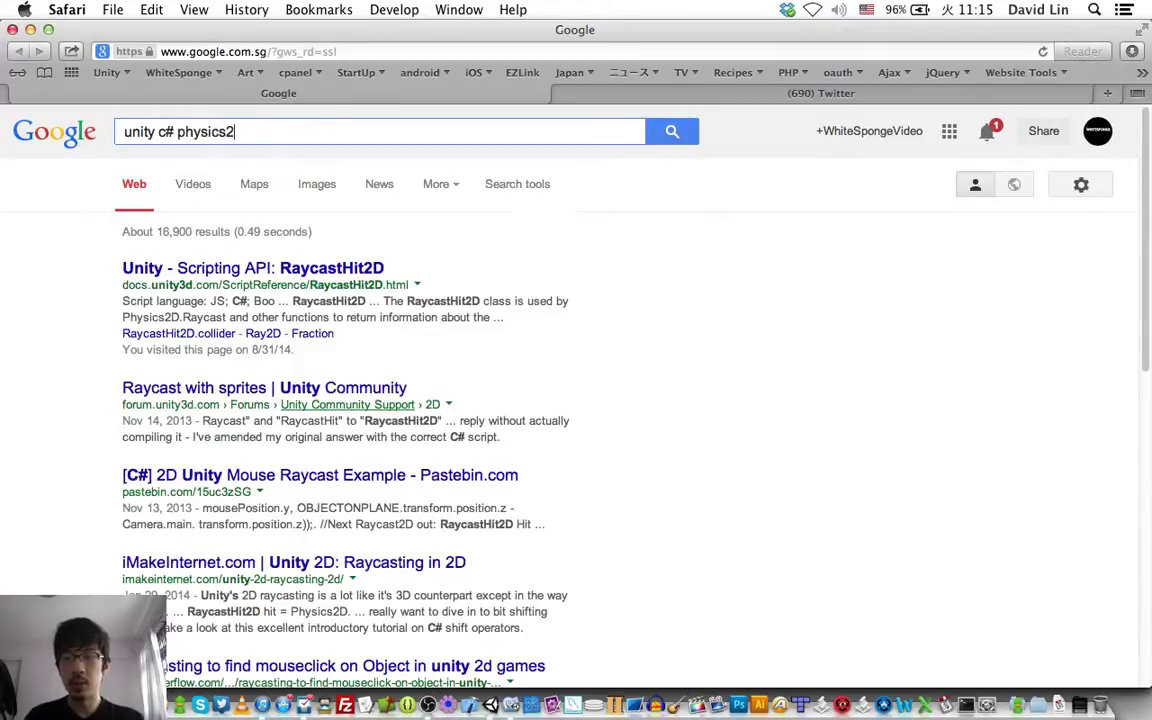
text(d linecas)
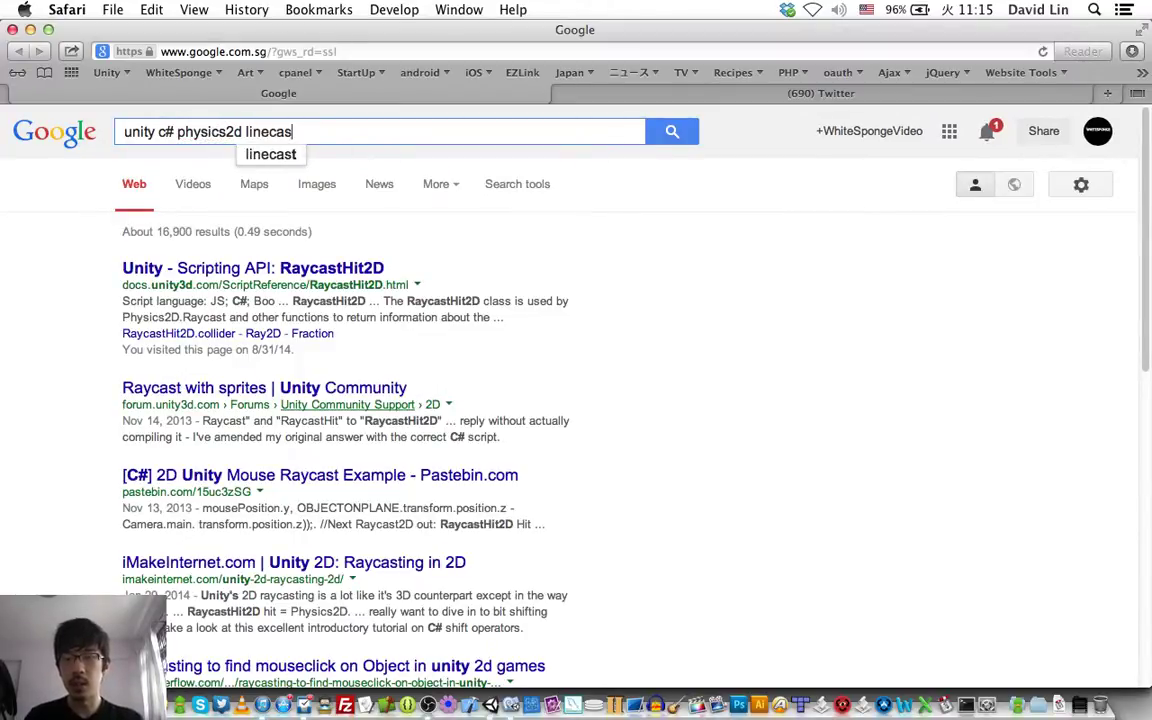
text(t)
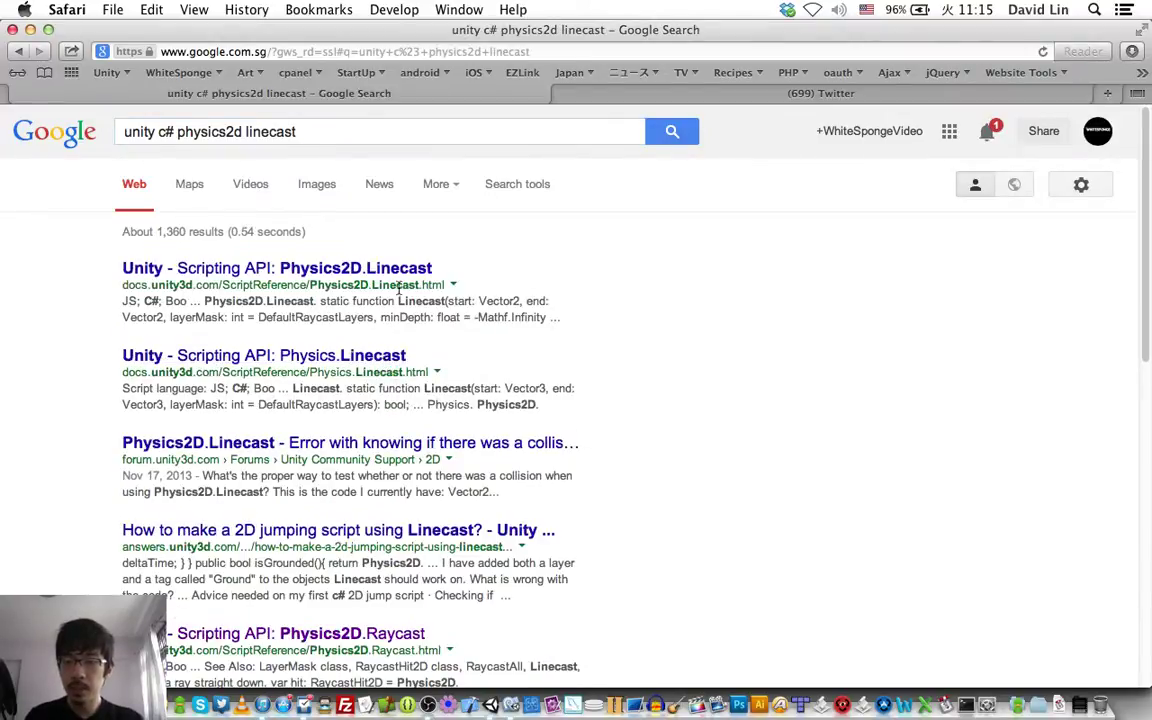